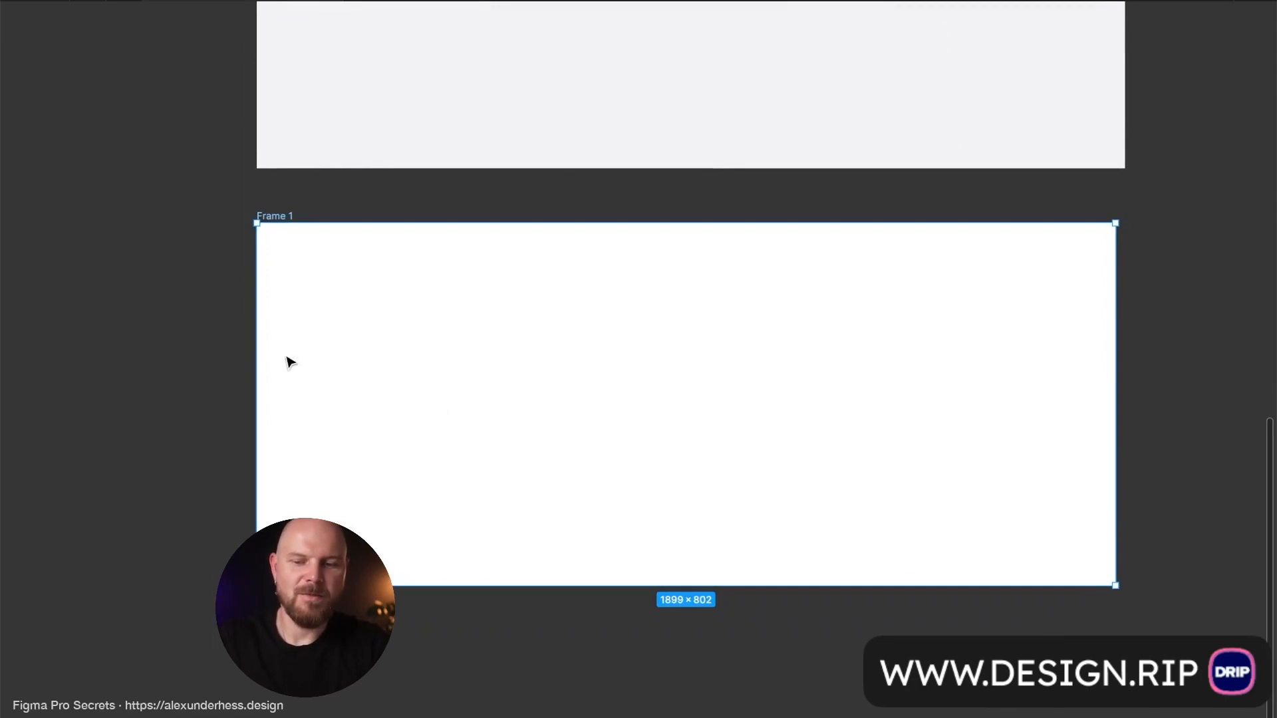
Place the blank frame slightly lower on the canvas at 1920 × 826 and show the hidden interface
drag(326, 341, 345, 376)
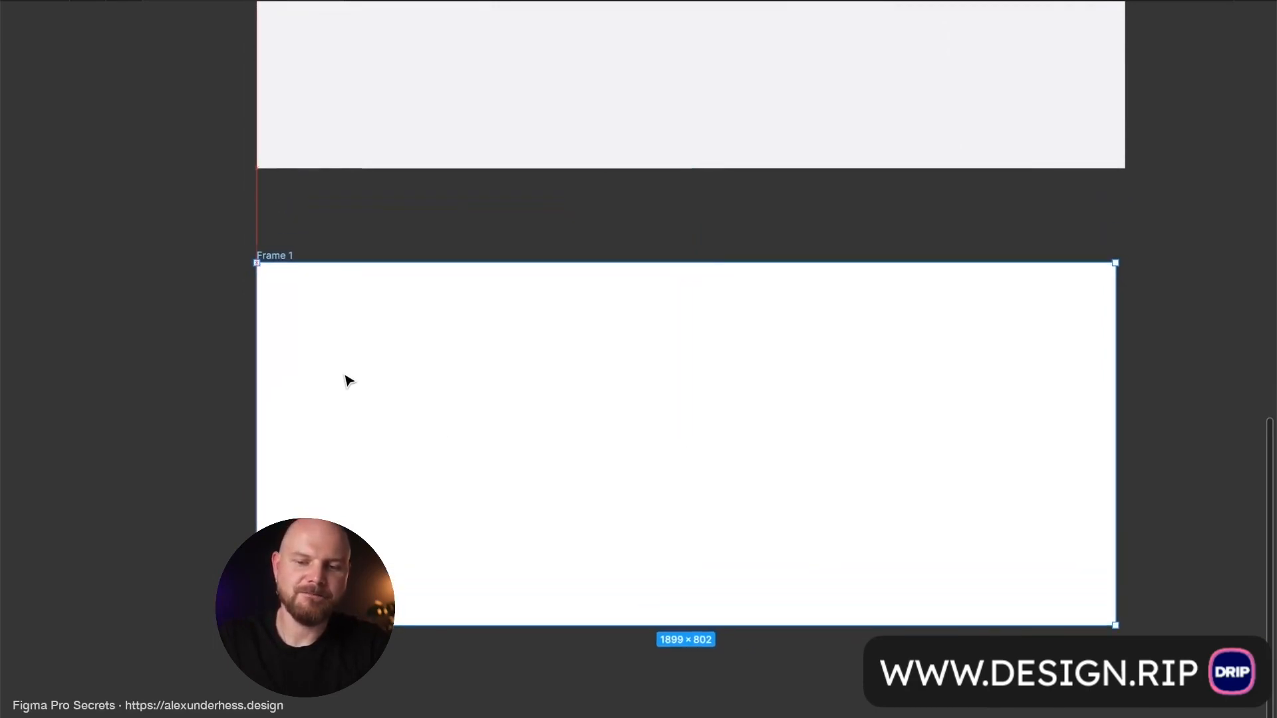
drag(1118, 629, 1125, 635)
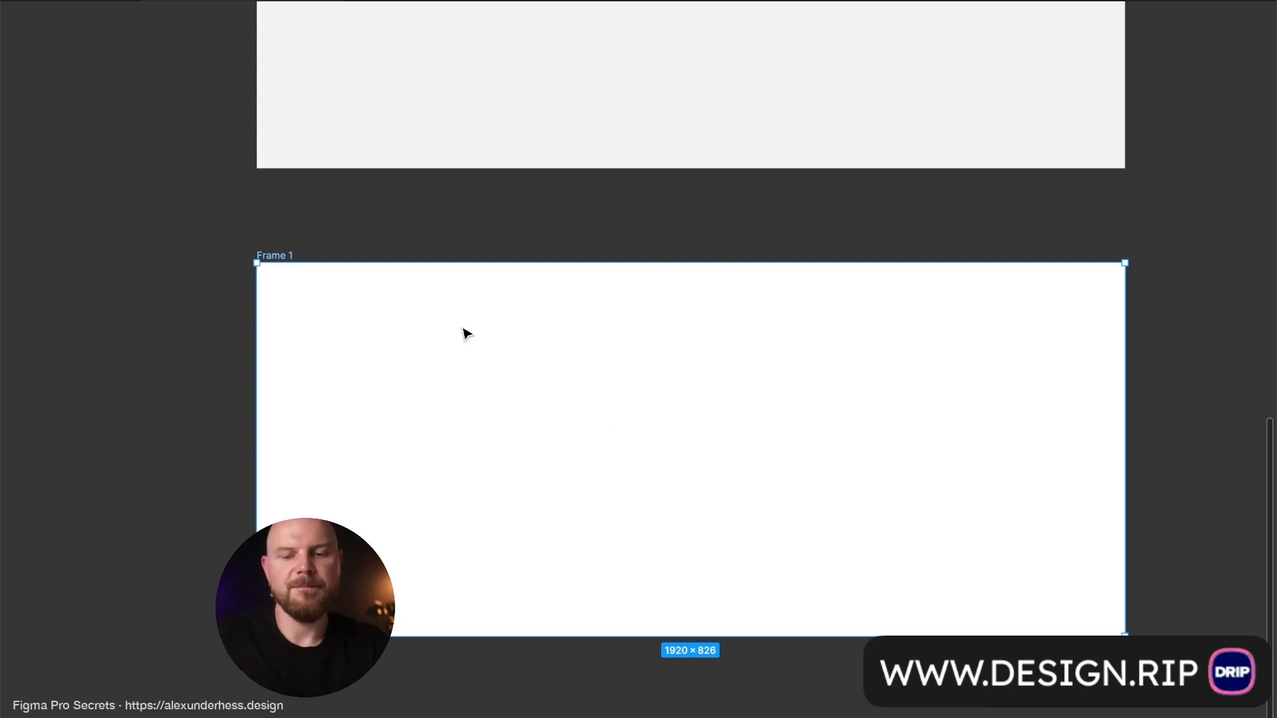
key(ctrl+backslash)
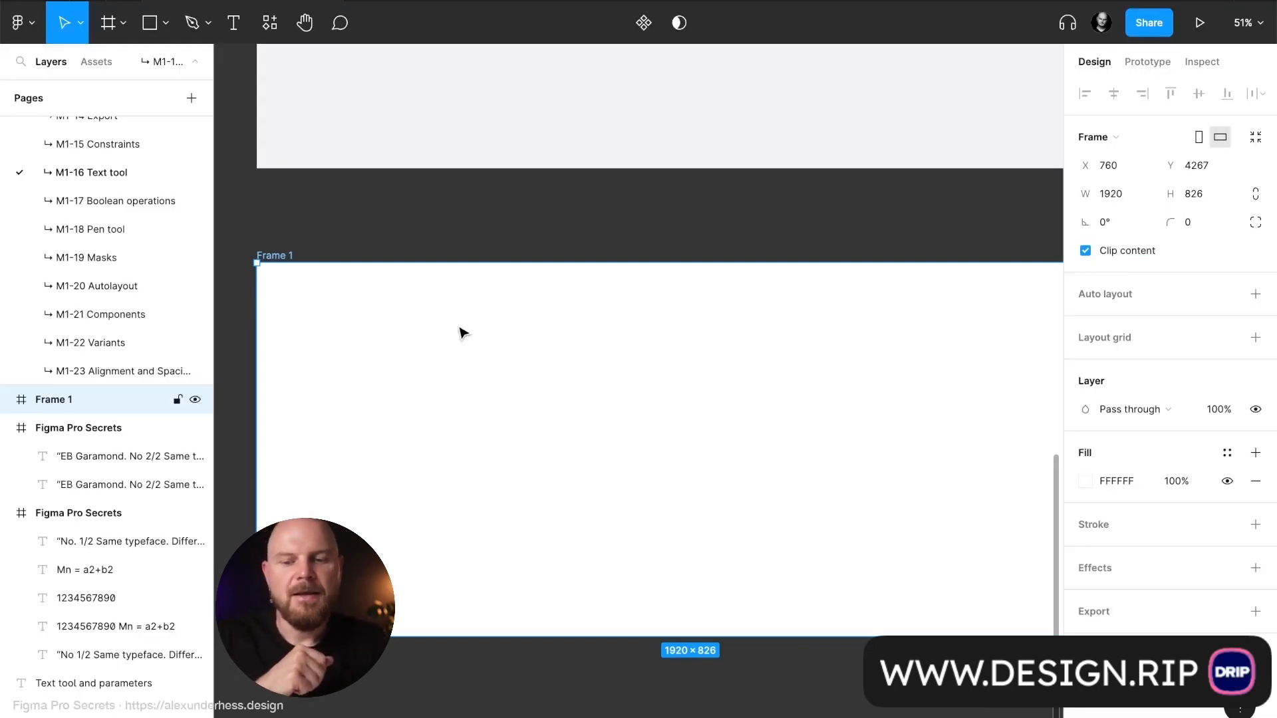
Add a text layer reading "Create text!" near the upper-left part of Frame 1
scroll(463, 333, down, 2)
scroll(464, 333, down, 1)
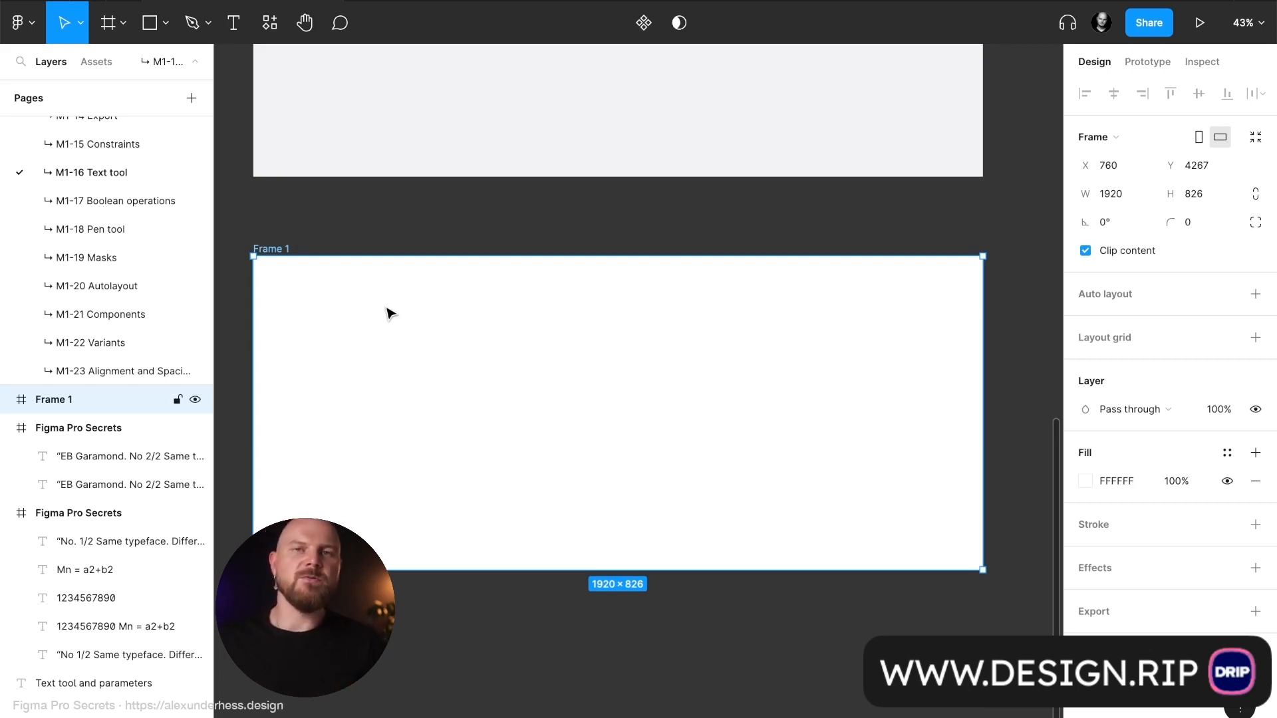
key(t)
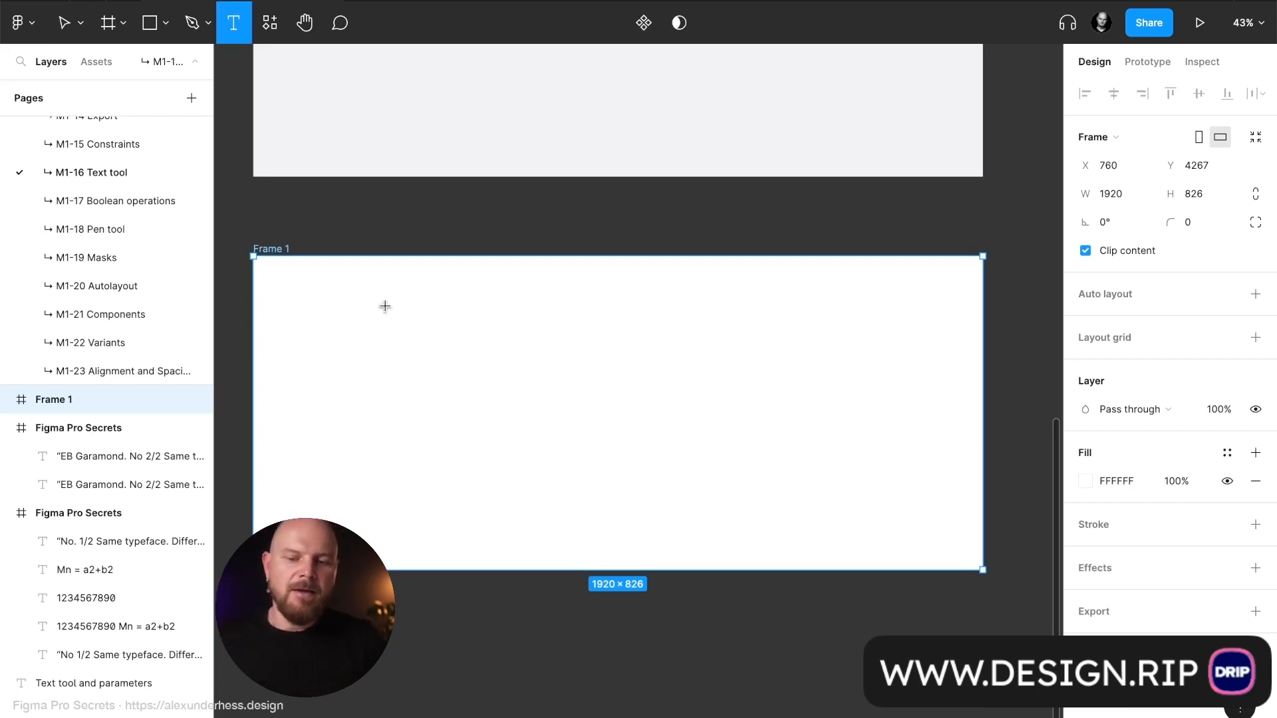
click(360, 307)
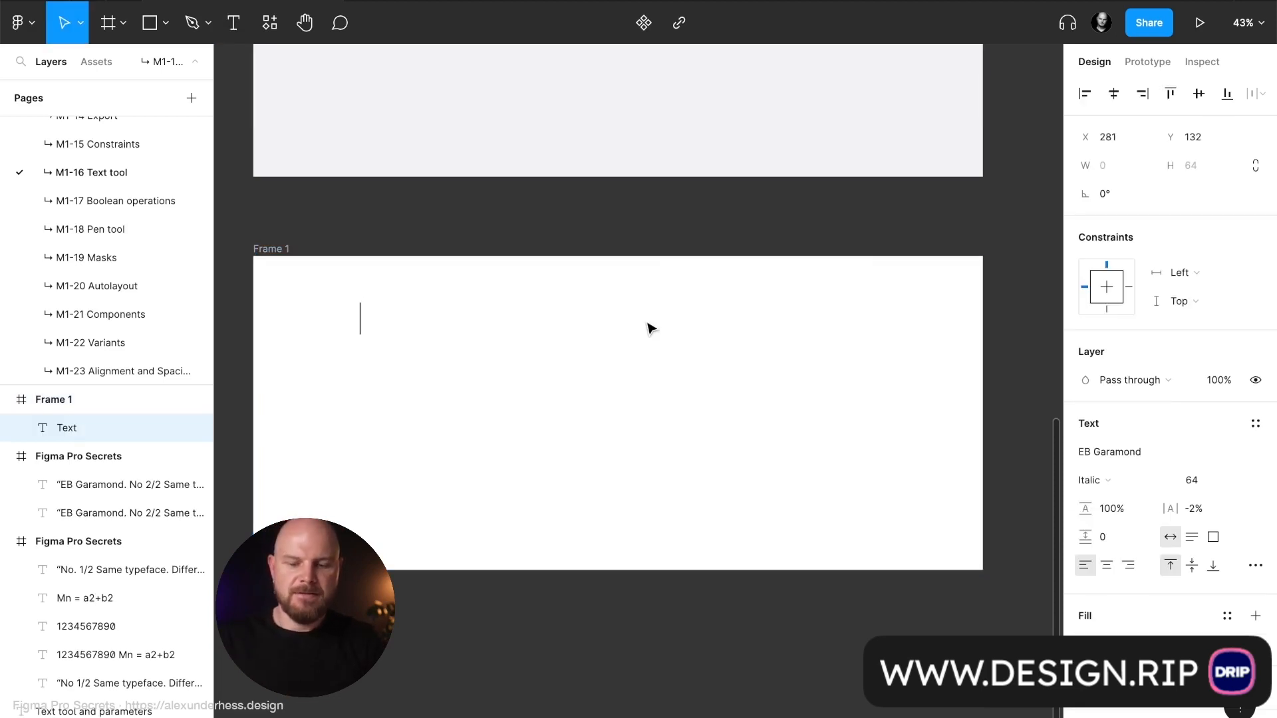
text(Create text!)
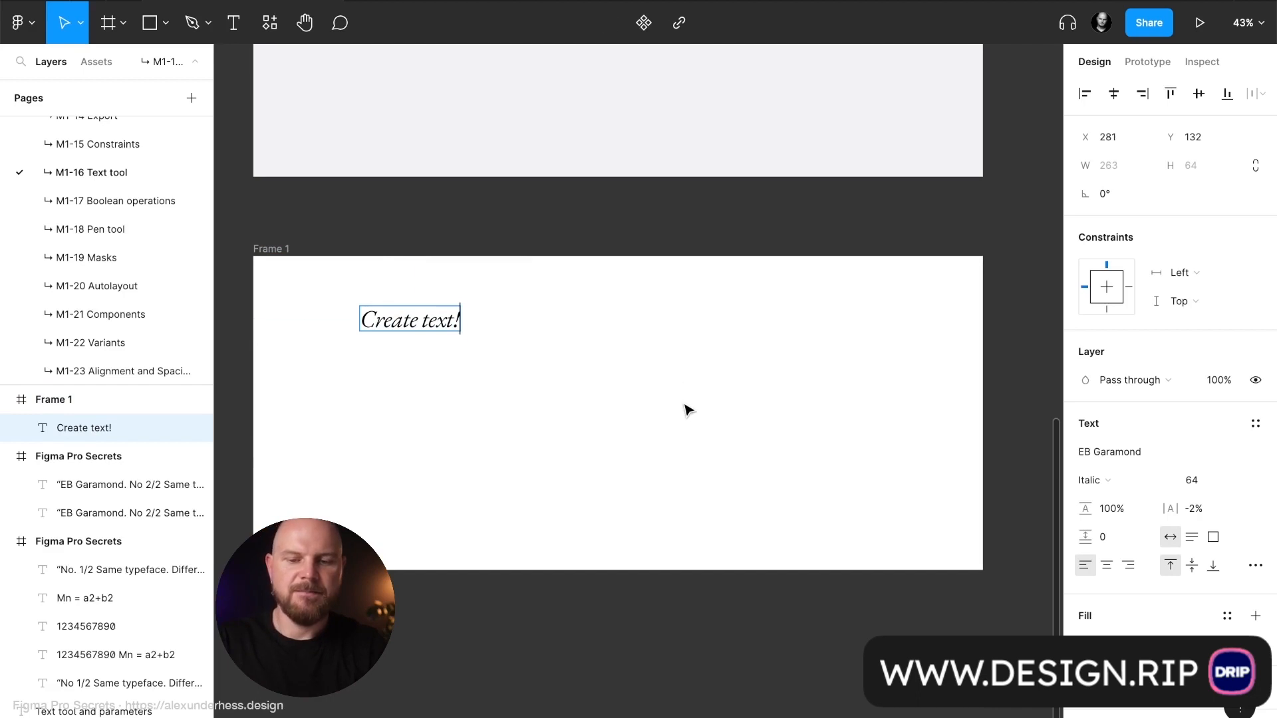
key(Escape)
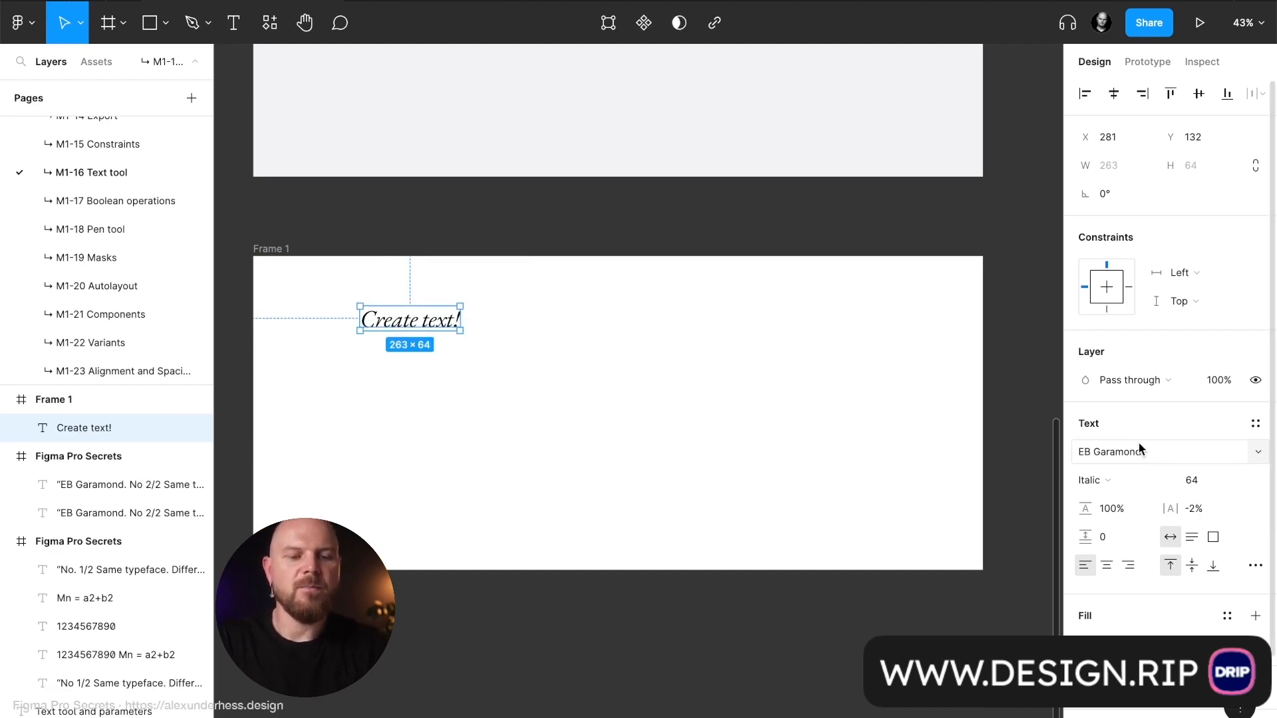
scroll(1158, 399, down, 3)
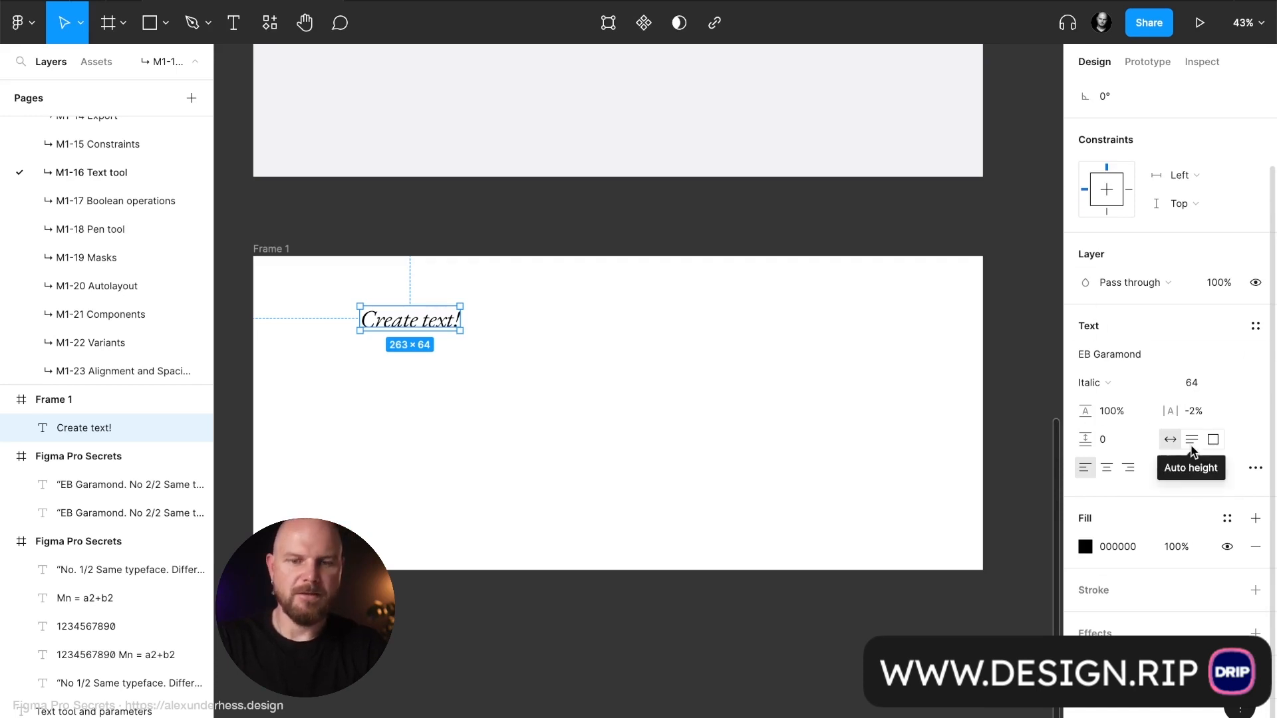
Draw a rectangle about 348 × 276 beside the text to compare its properties, and delete it
click(707, 357)
key(r)
drag(568, 308, 700, 412)
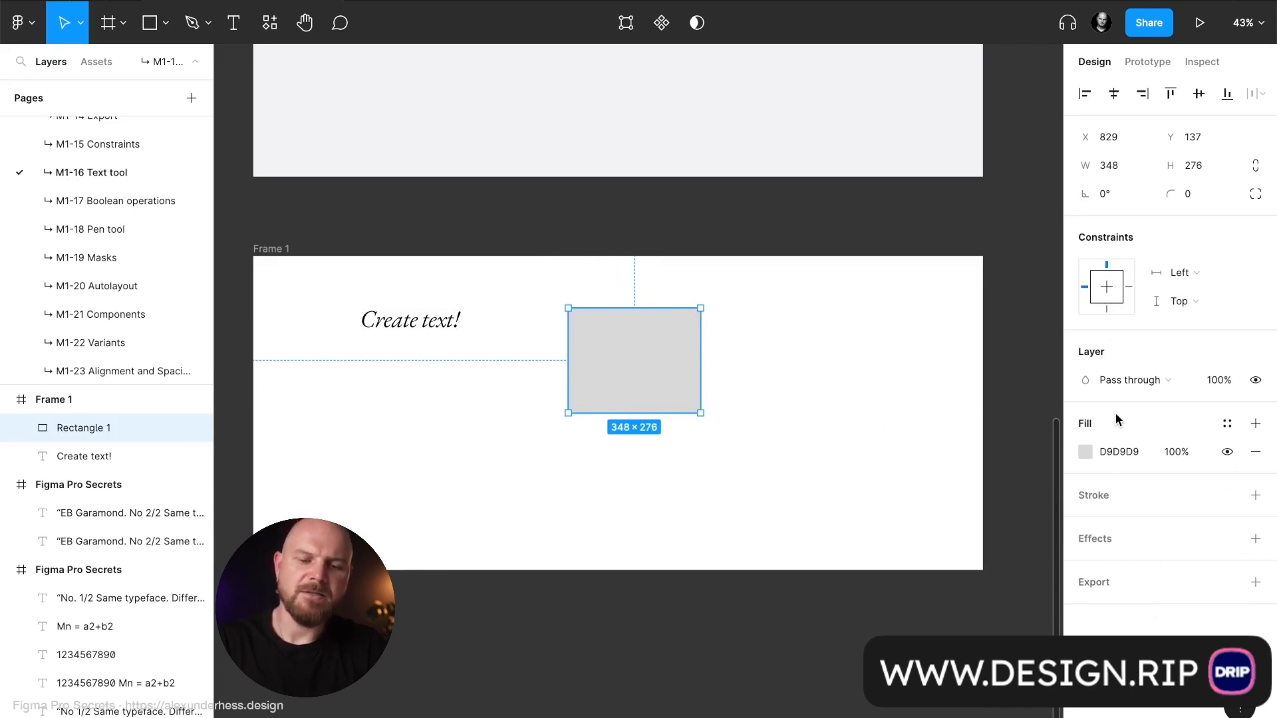
key(Delete)
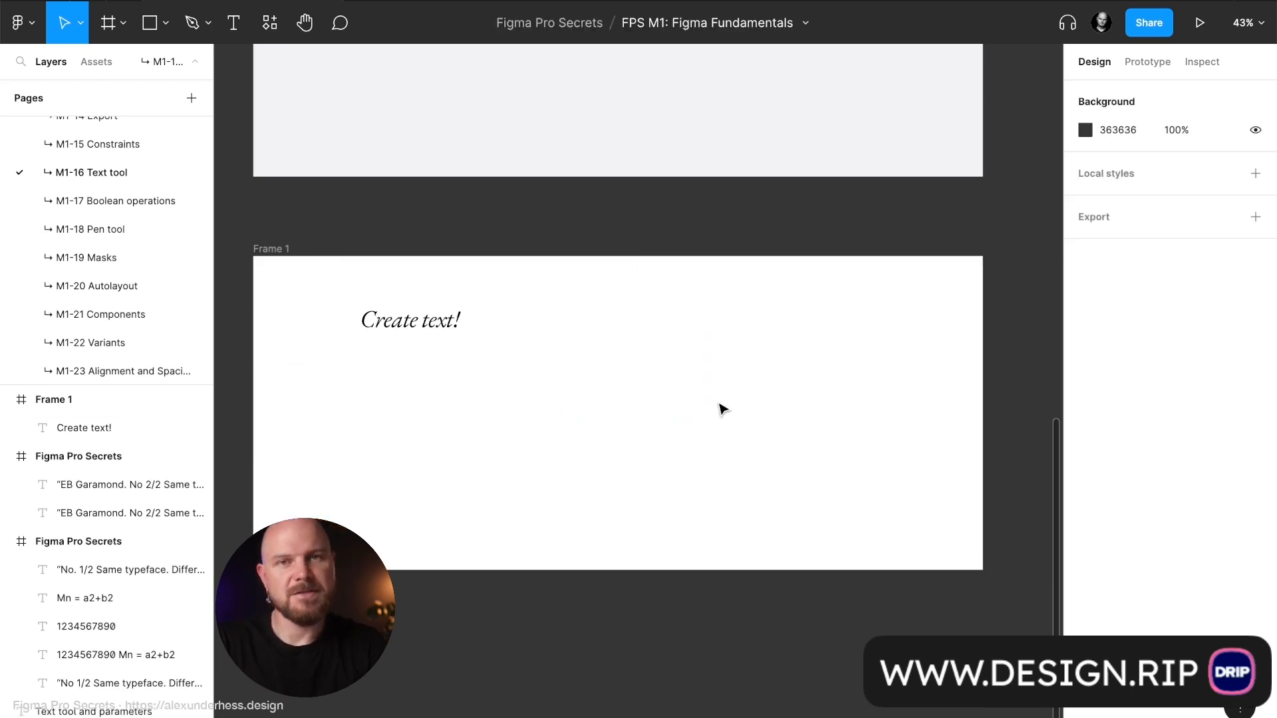
Select the "Create text!" layer and review its position, constraints, text and fill properties
click(453, 323)
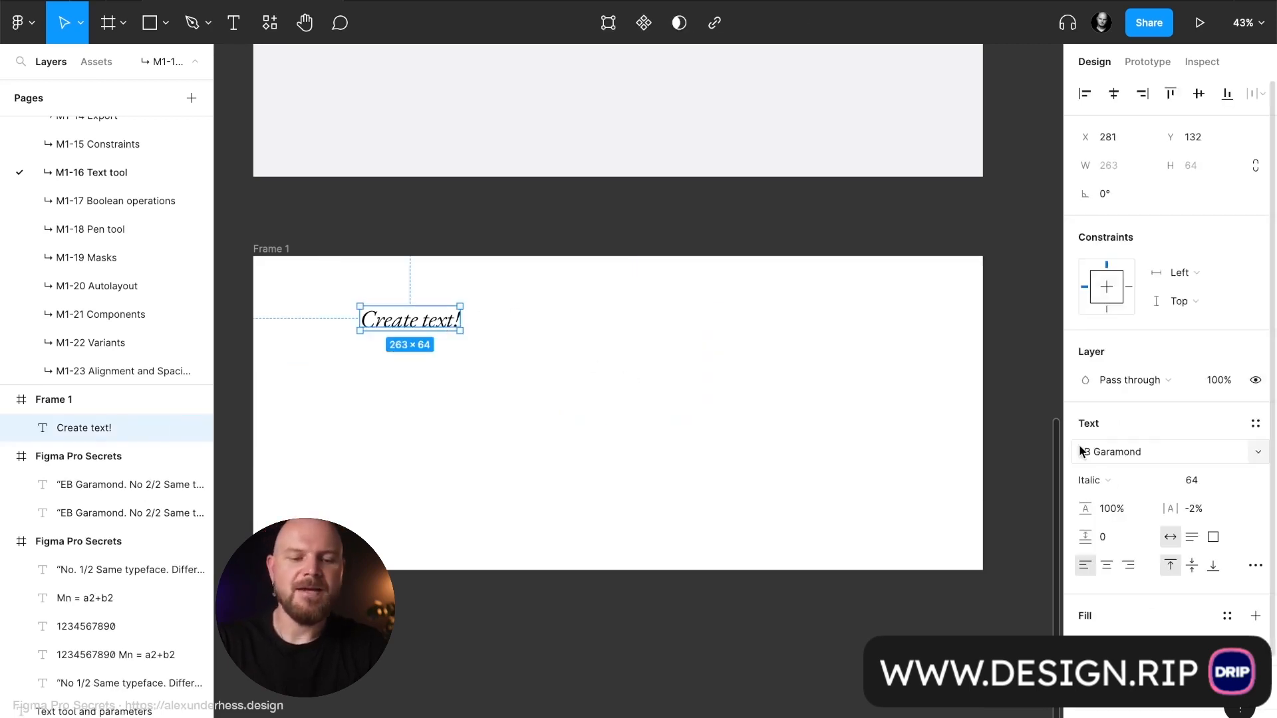
scroll(1177, 428, down, 2)
scroll(1175, 428, up, 2)
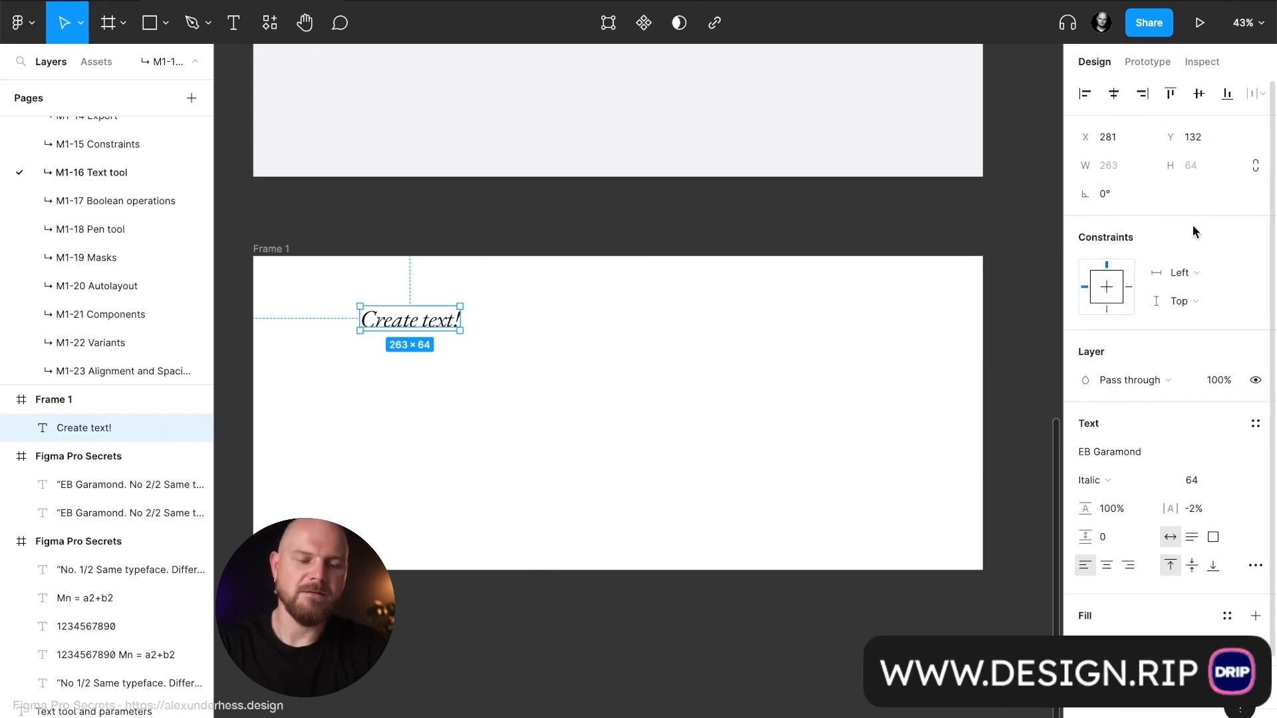
scroll(1176, 310, down, 2)
scroll(1175, 316, down, 1)
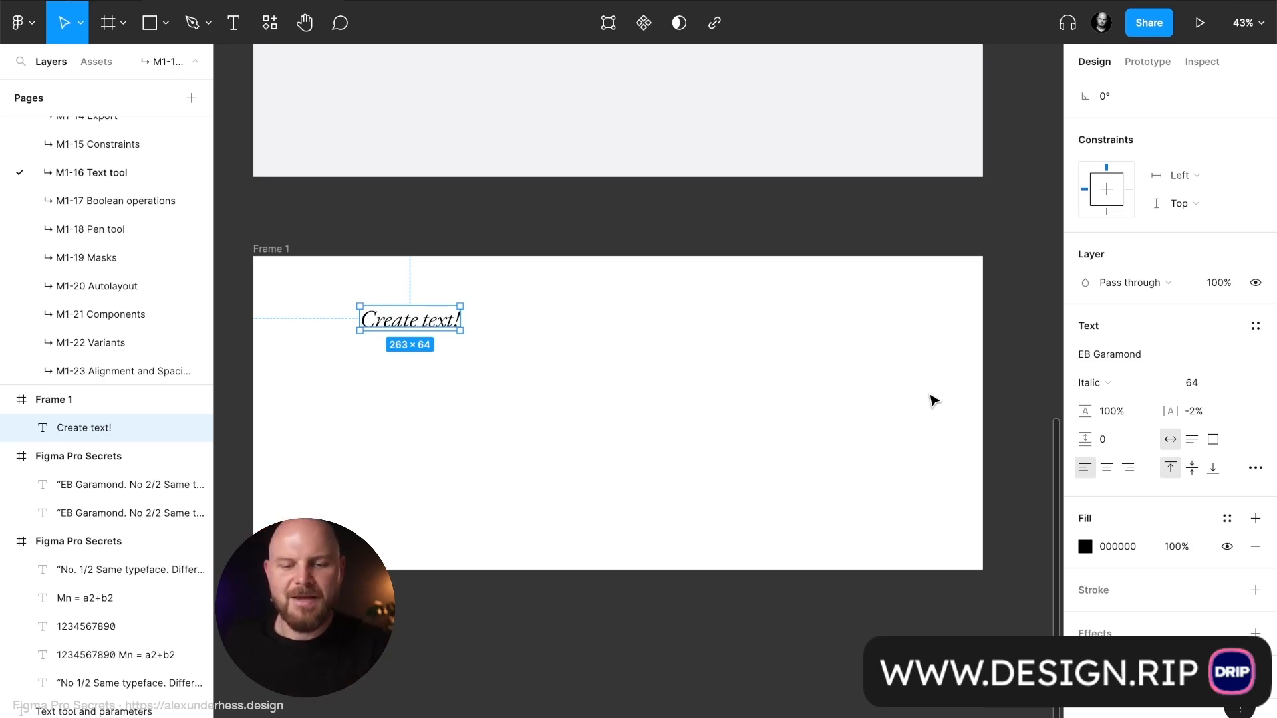
scroll(934, 400, down, 1)
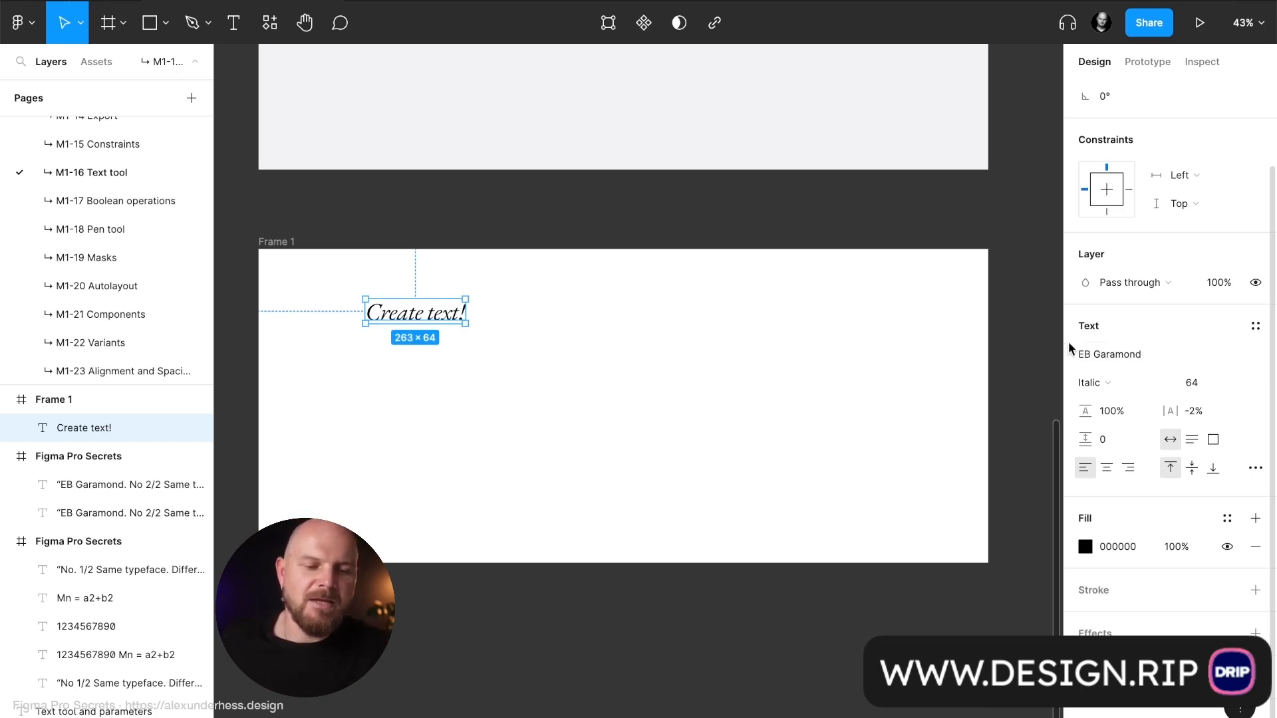
Browse the full list of available fonts for the selected text and close it without choosing one
click(1256, 358)
scroll(1209, 351, down, 1)
scroll(1209, 351, down, 20)
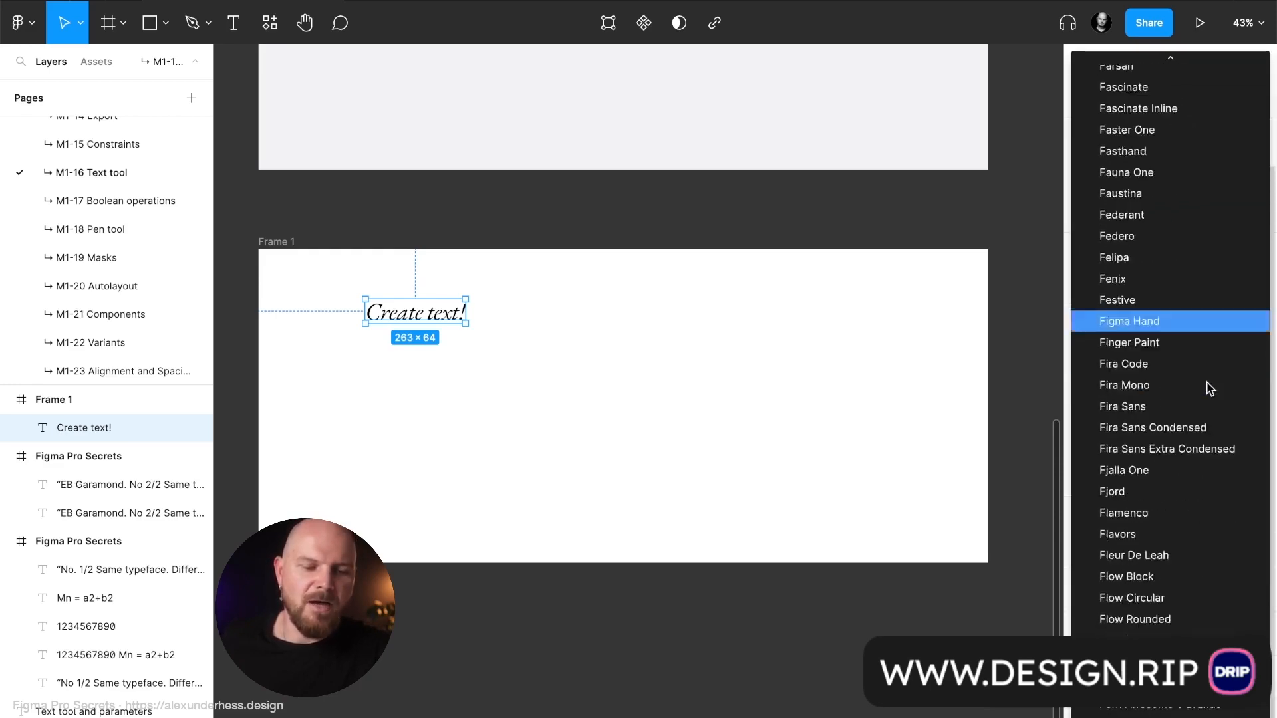
scroll(1206, 437, down, 20)
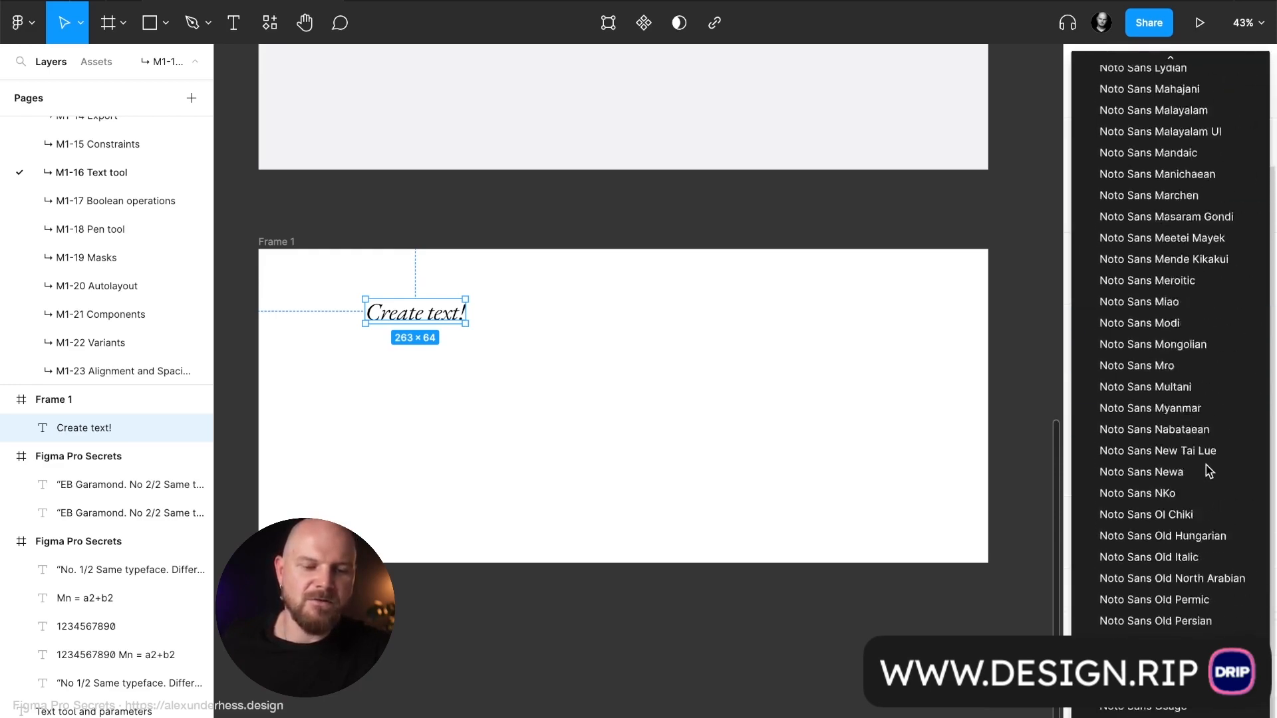
scroll(1206, 465, down, 10)
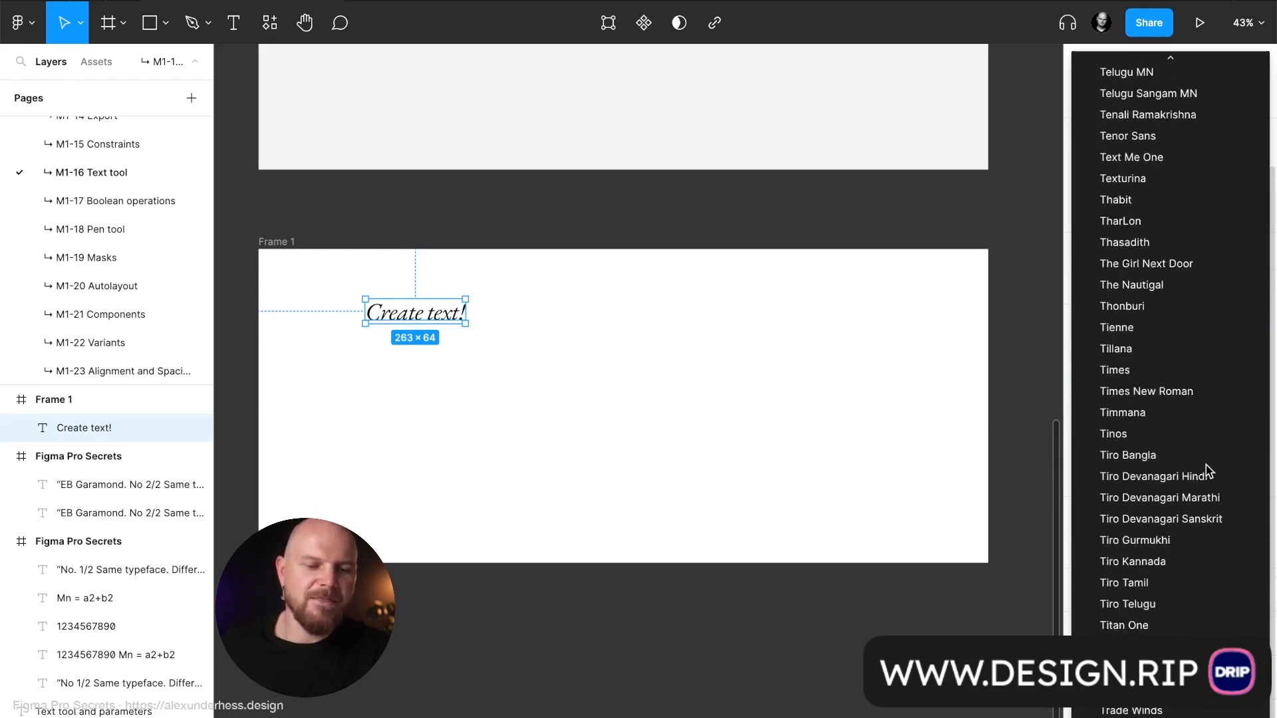
scroll(1206, 465, up, 20)
scroll(1206, 465, up, 20)
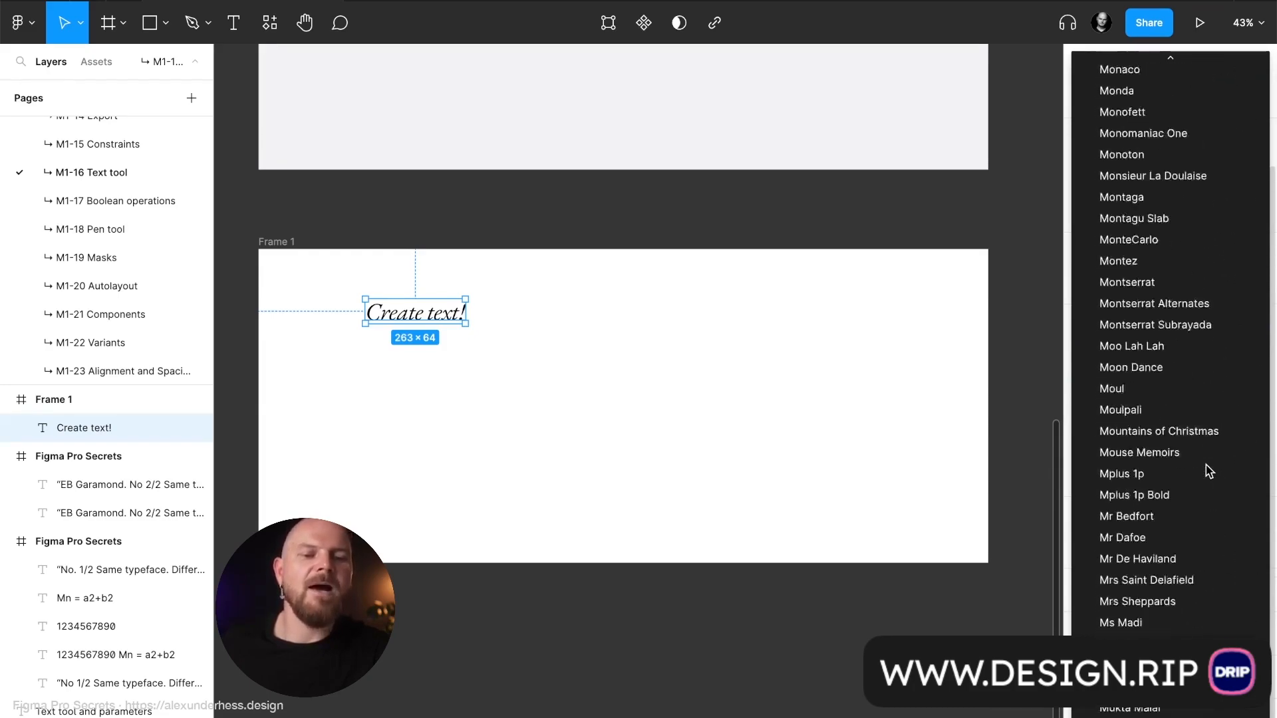
scroll(1206, 465, up, 20)
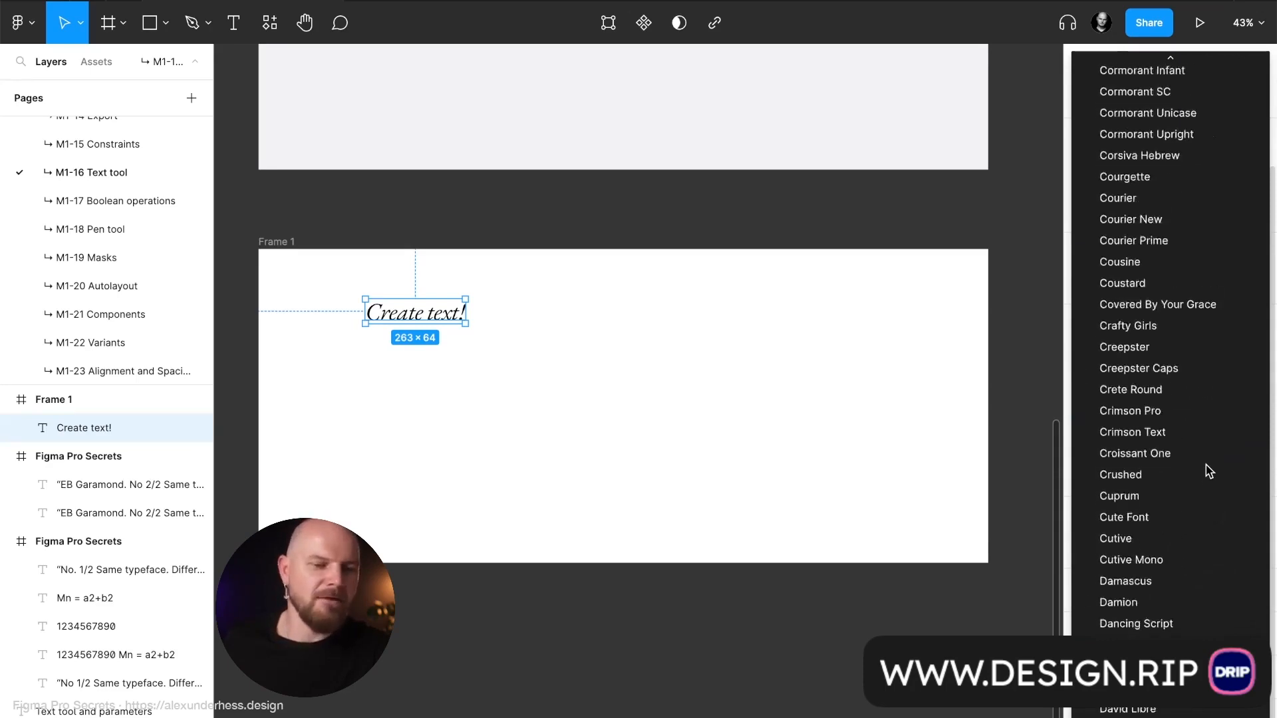
click(806, 432)
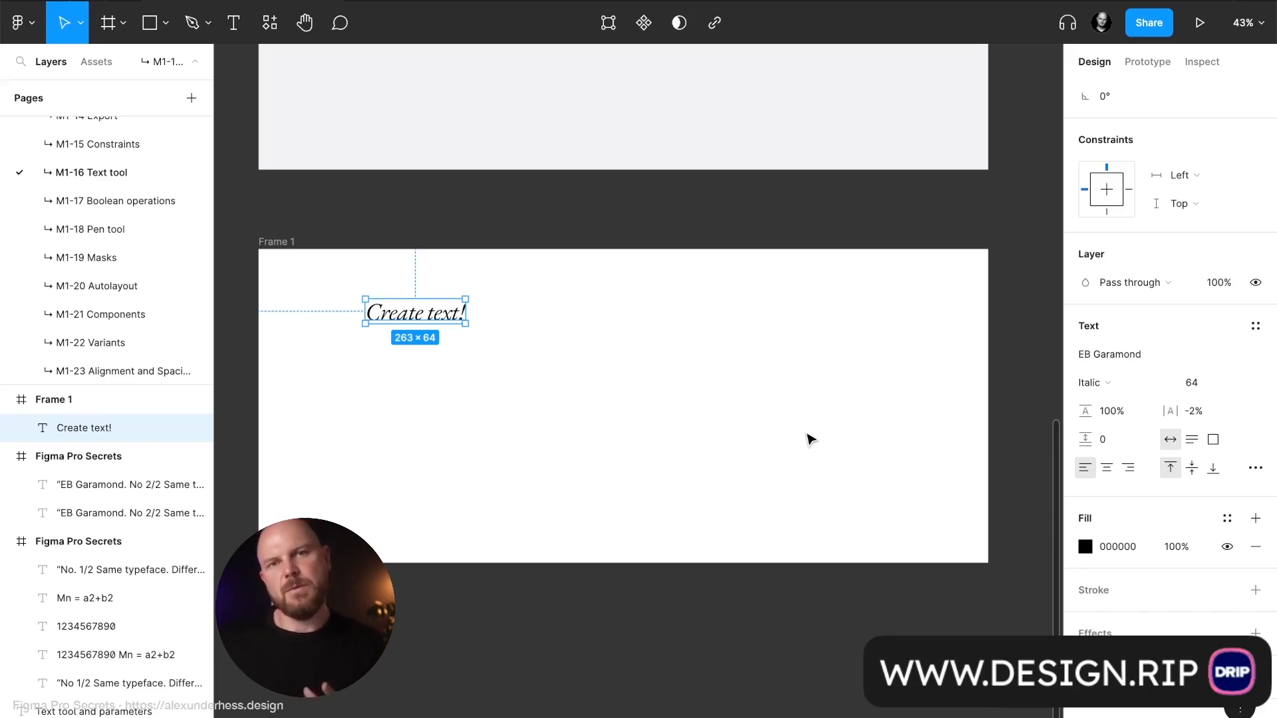
Set the "Create text!" layer's font to Helvetica in the Regular style
click(1178, 358)
text(Robot)
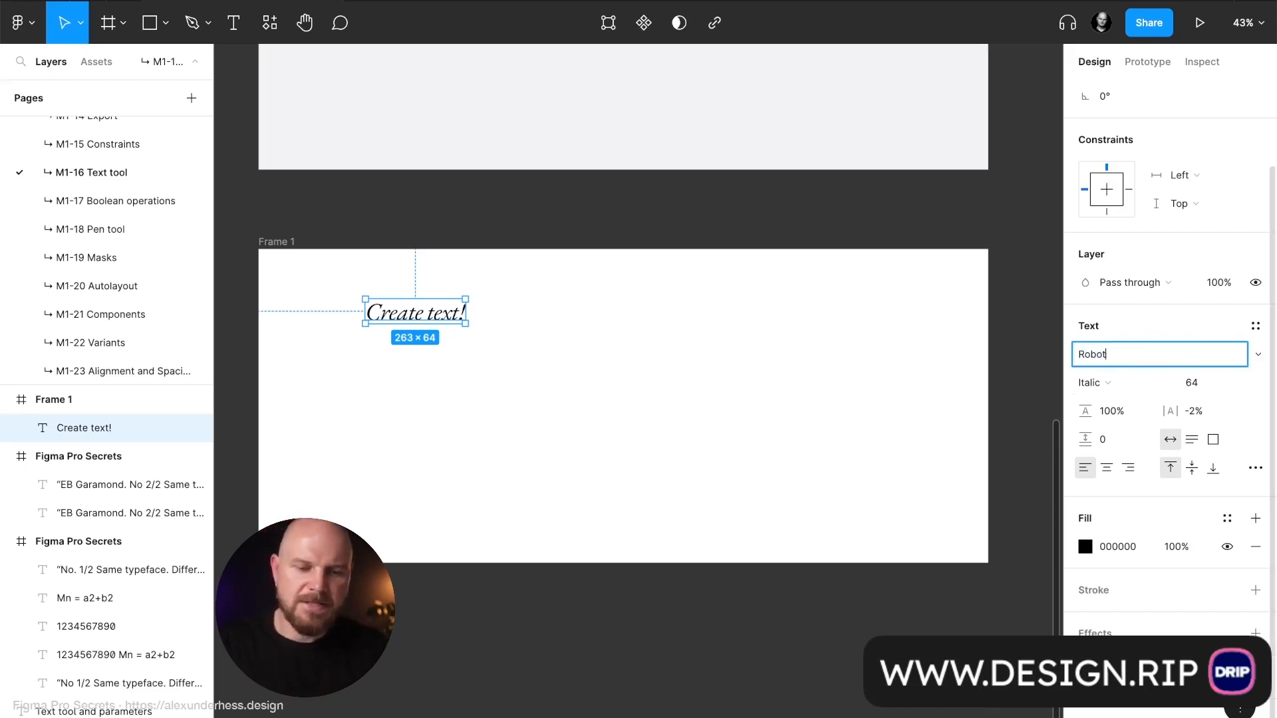
text(Helvetica)
key(Return)
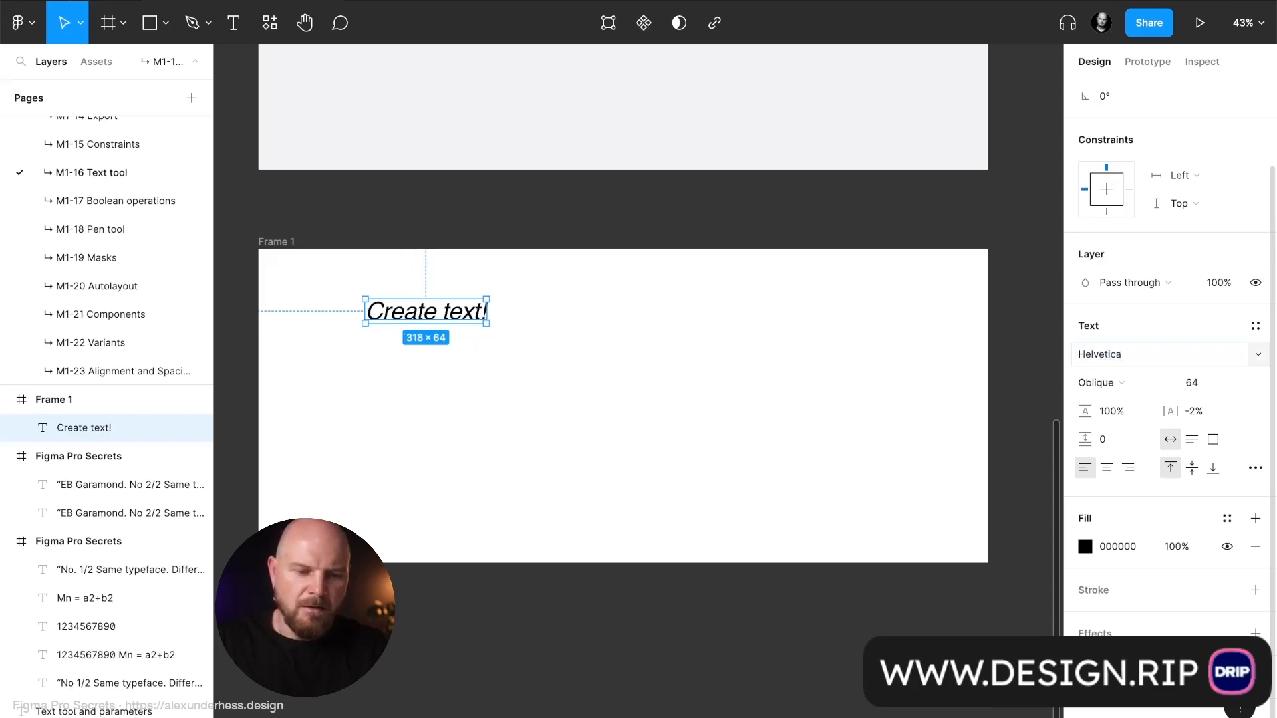
click(650, 365)
click(441, 334)
click(1097, 480)
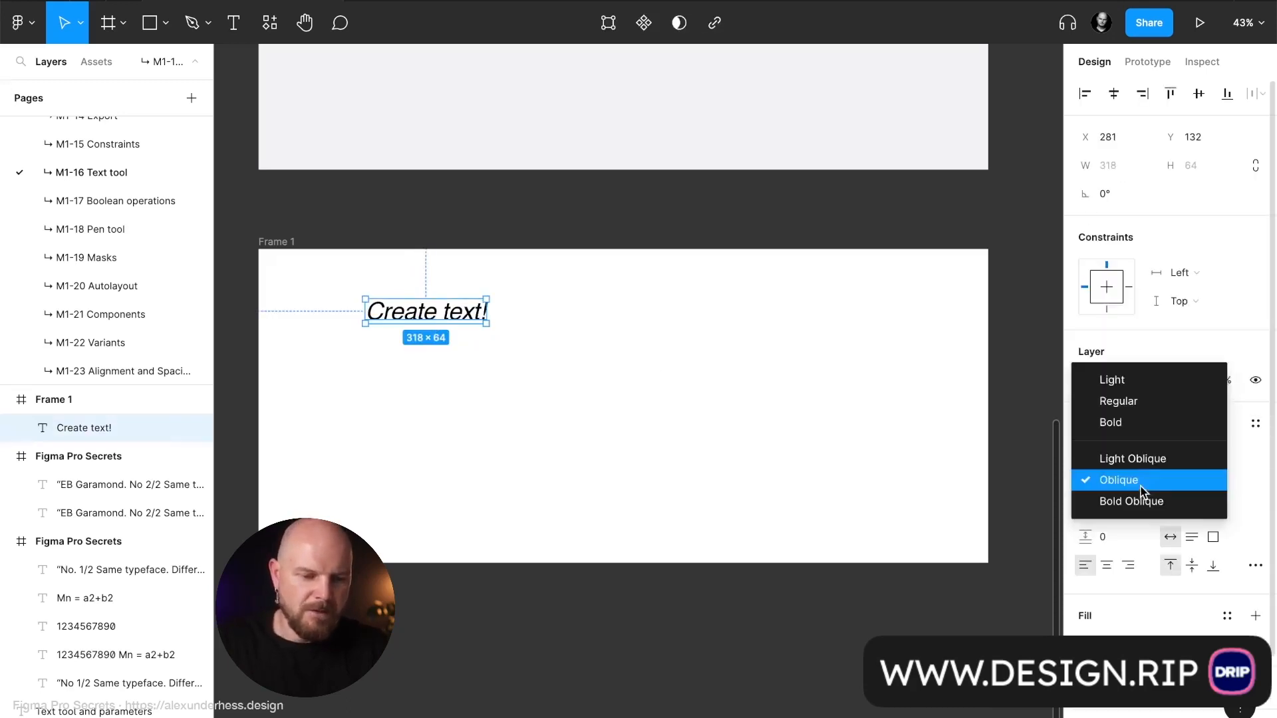
click(1135, 402)
Move the "Create text!" layer to X 185, Y 204 and place a duplicate directly above it at Y 125
click(510, 361)
drag(426, 313, 389, 340)
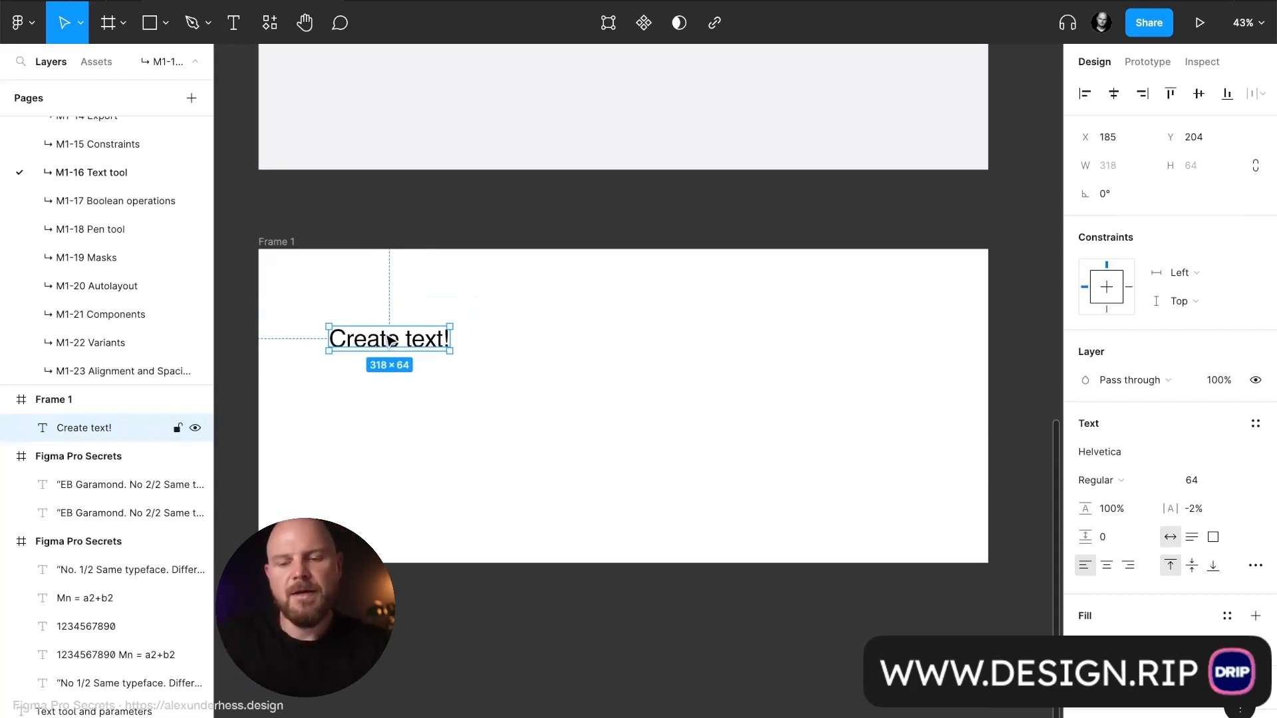
drag(389, 340, 394, 309)
Change the lower text to "Helvetica" and the upper text to "Typeface"
click(390, 340)
key(Return)
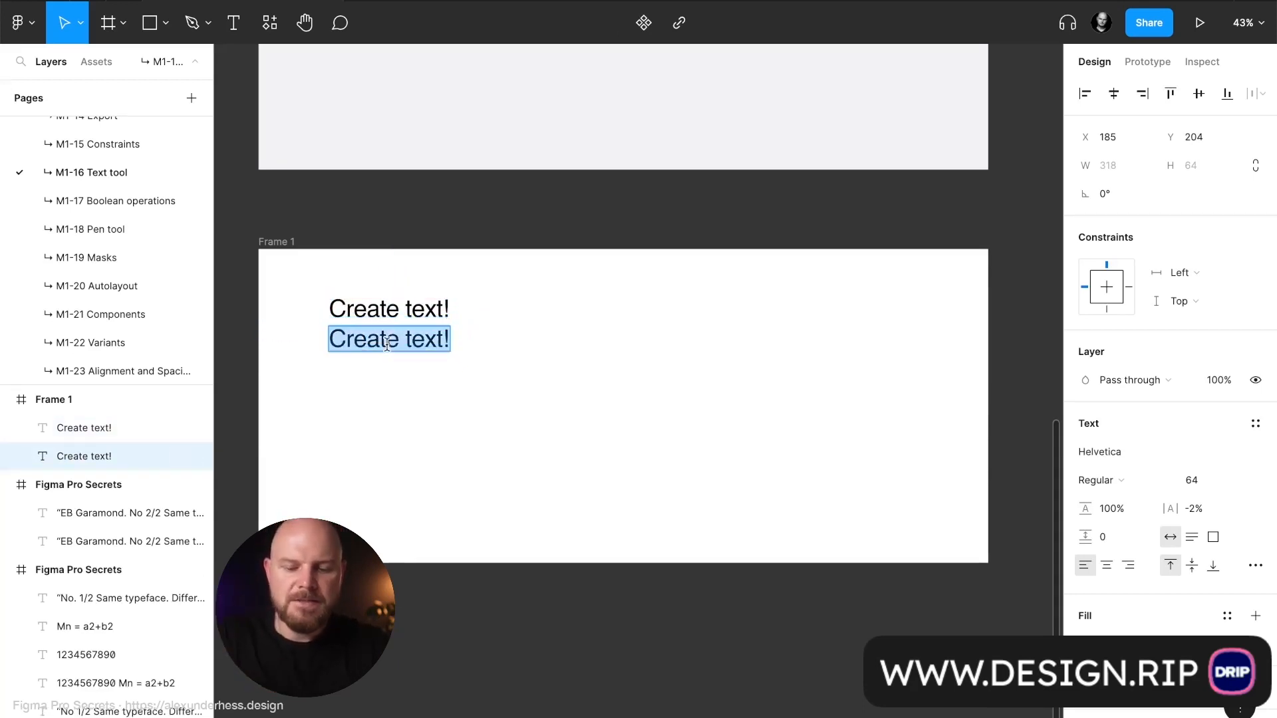
text(Helvetica)
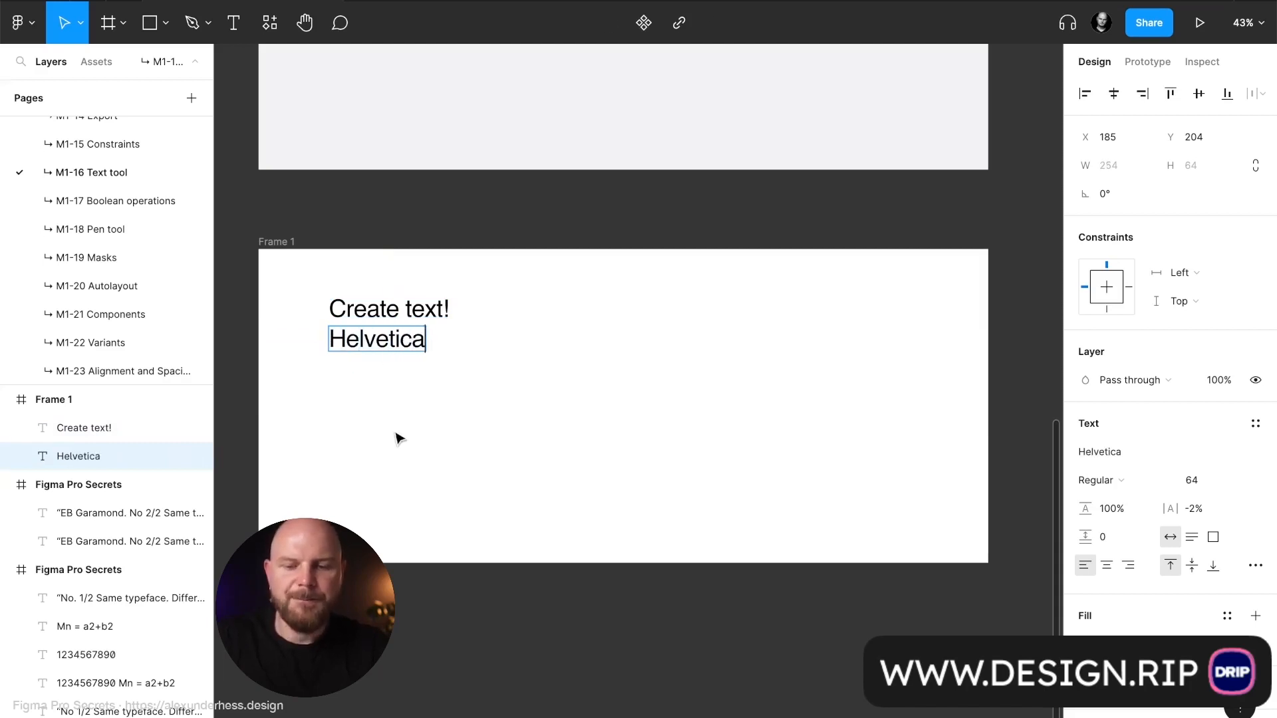
key(Escape)
double_click(412, 309)
text(Typeface)
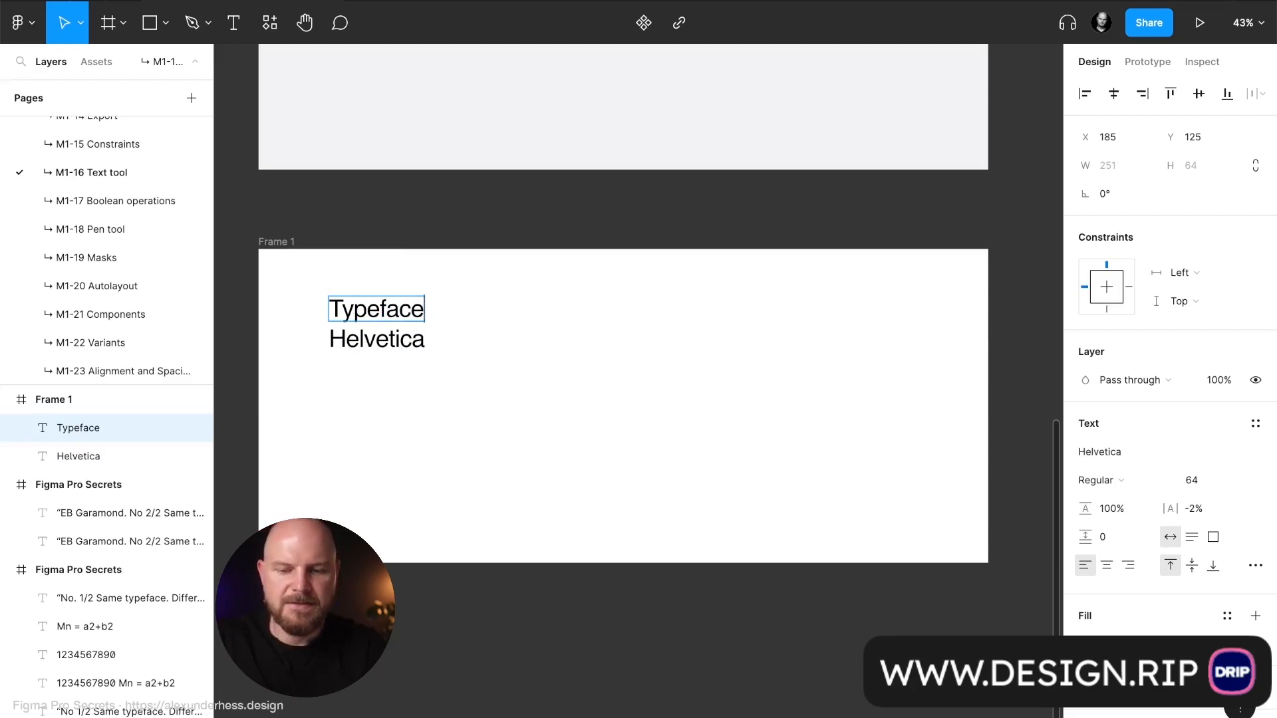
key(Escape)
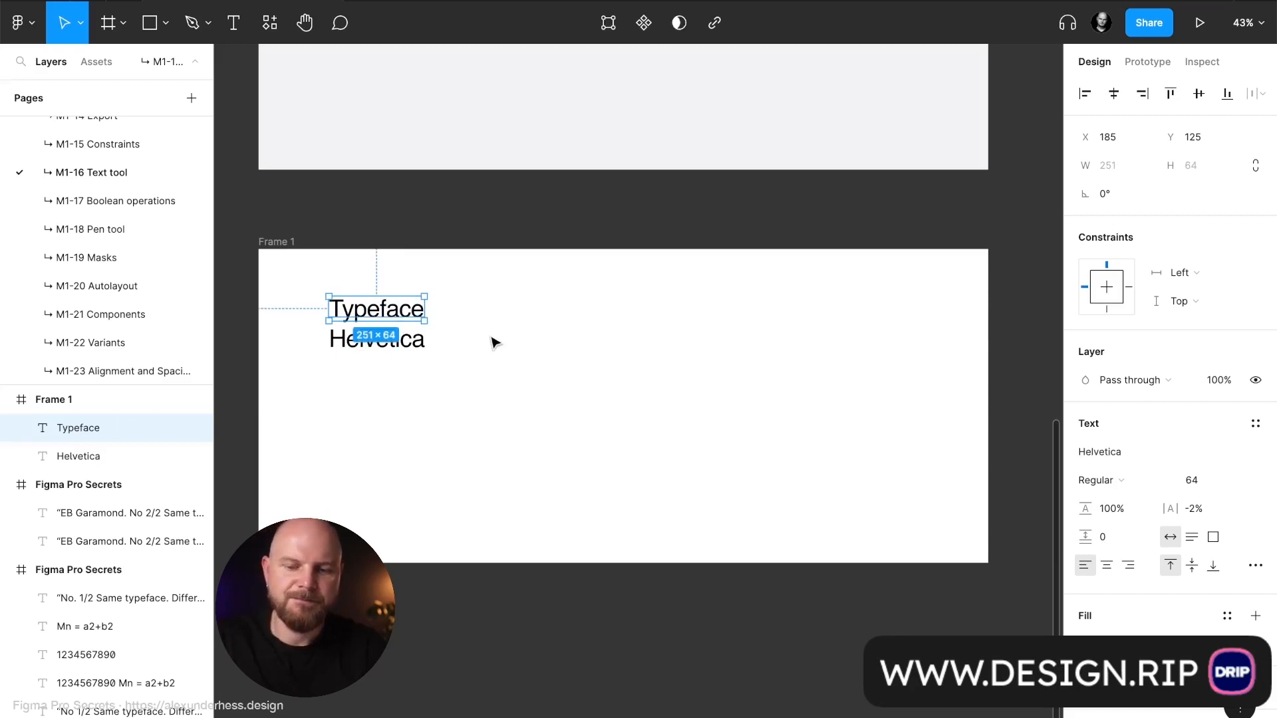
Copy both texts into a second column at about X 922, rewording the copied upper text as "Font"
drag(385, 308, 668, 317)
text(Font)
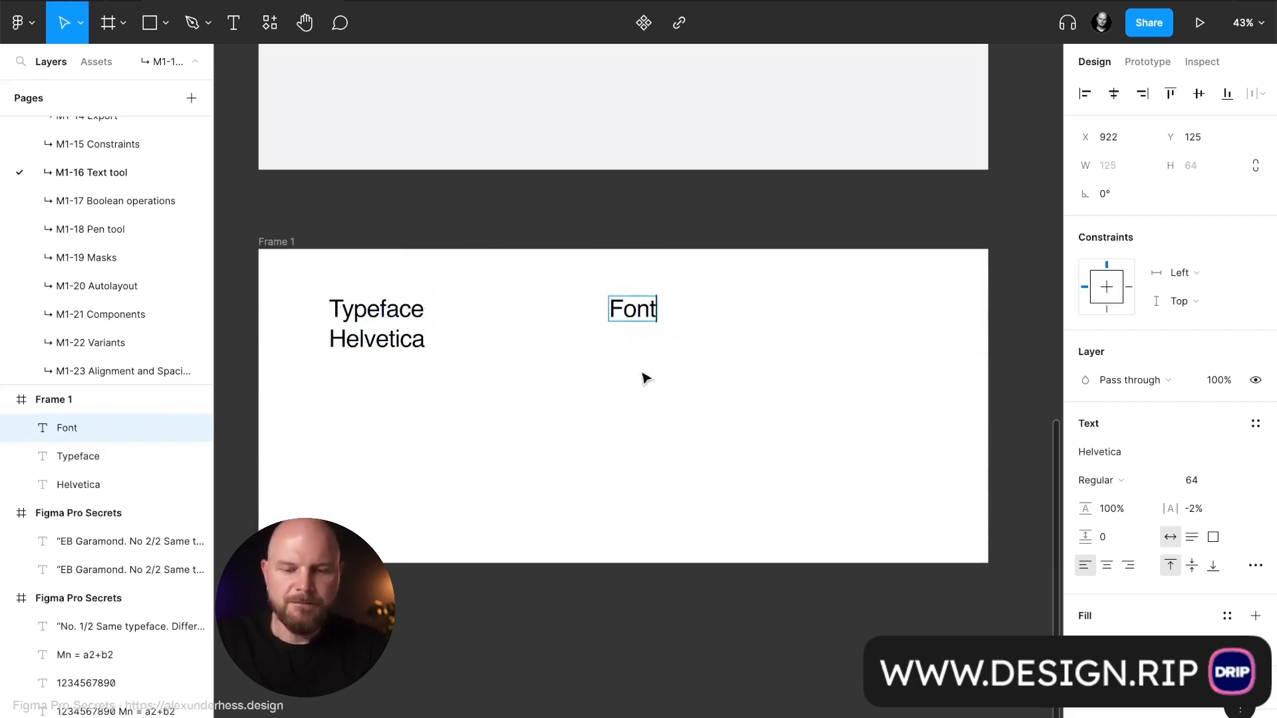
click(365, 337)
drag(365, 342, 644, 336)
click(404, 341)
Set the letter case of the "Typeface" and "Font" labels to uppercase
click(402, 308)
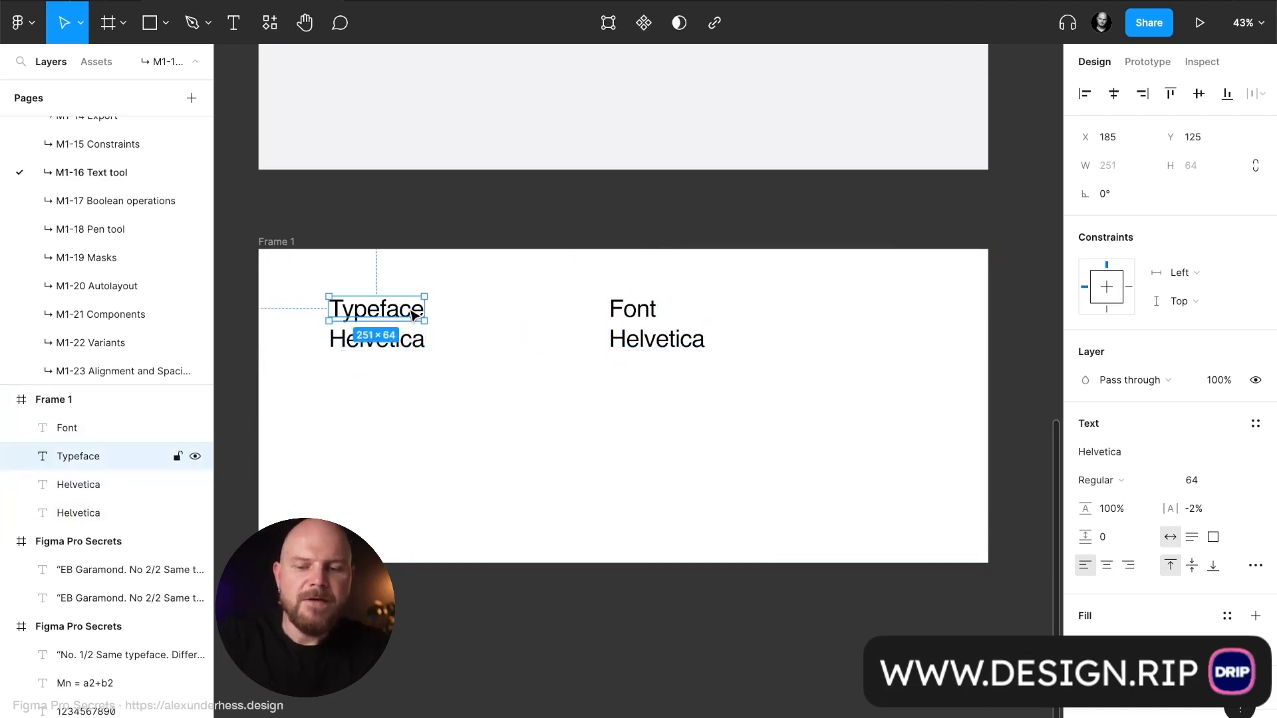
shift+click(631, 308)
click(1255, 637)
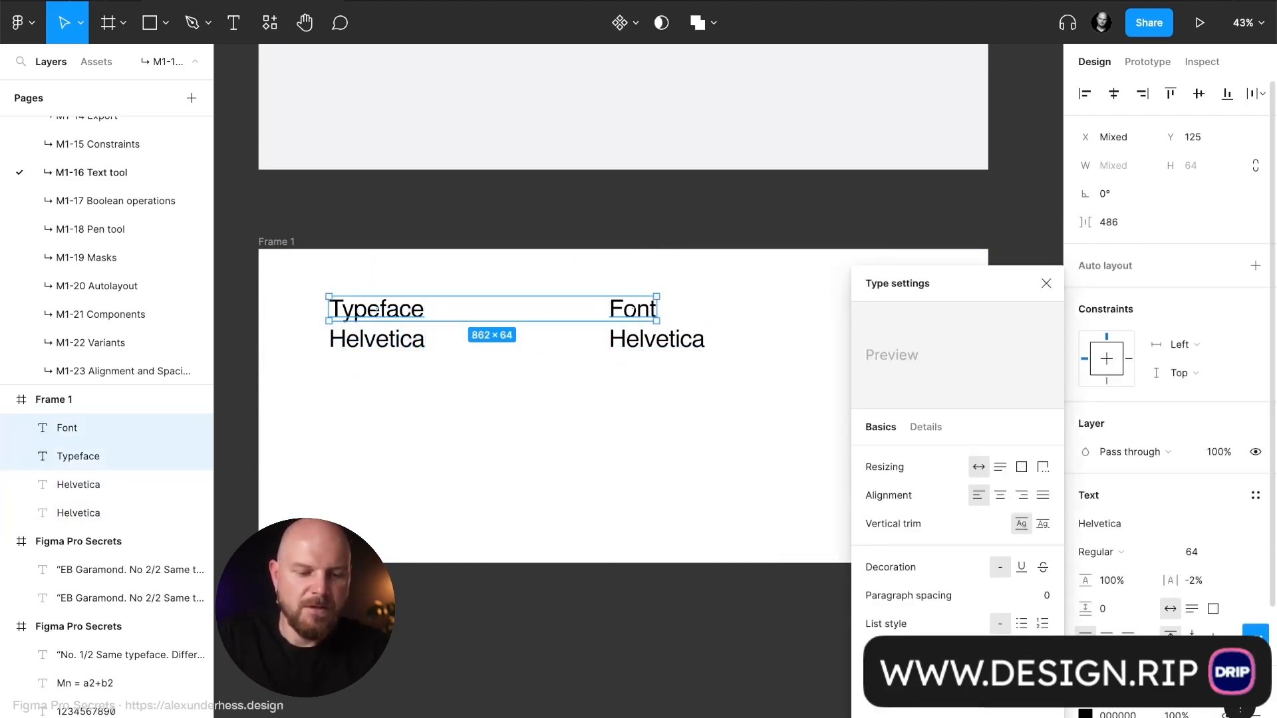
click(1002, 653)
click(1046, 282)
Set the font size of both selected labels to 20
click(1199, 550)
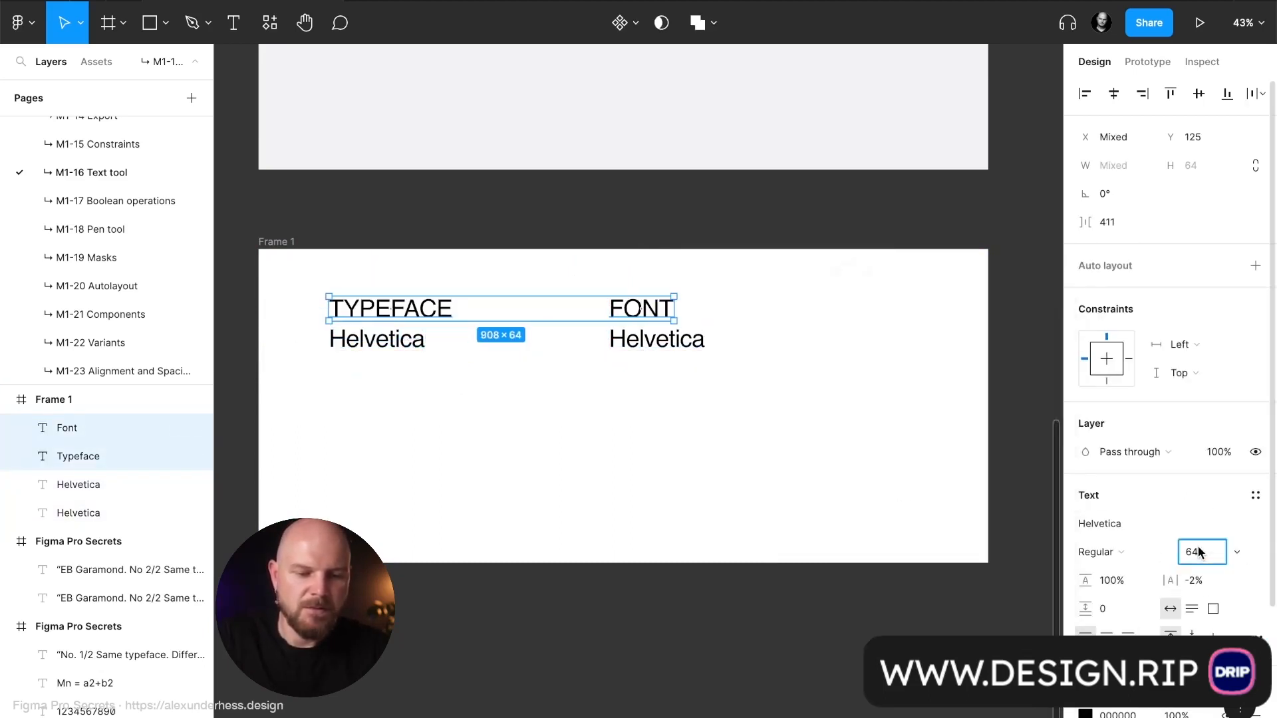
text(20)
key(Return)
Nudge the two small labels down until they sit just above the Helvetica texts, and deselect them
key(shift+Down)
key(shift+Down)
key(shift+Down)
key(shift+Down)
key(shift+Down)
key(shift+Down)
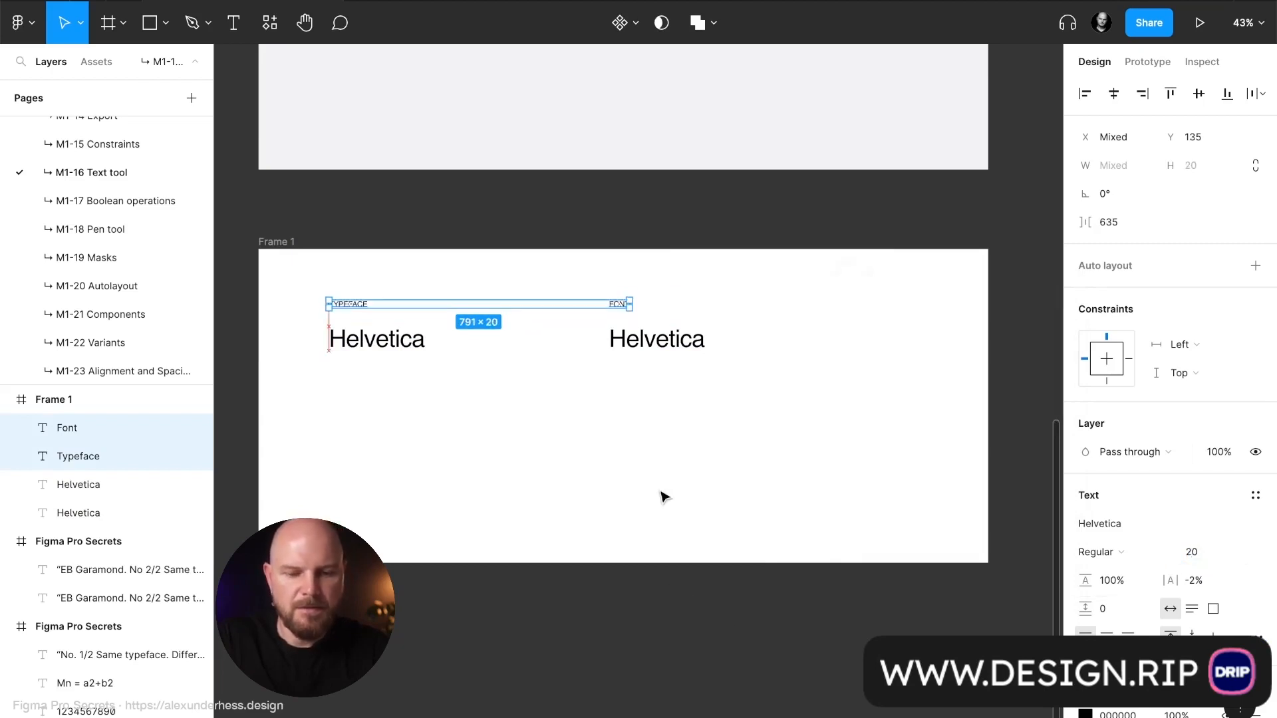
click(585, 504)
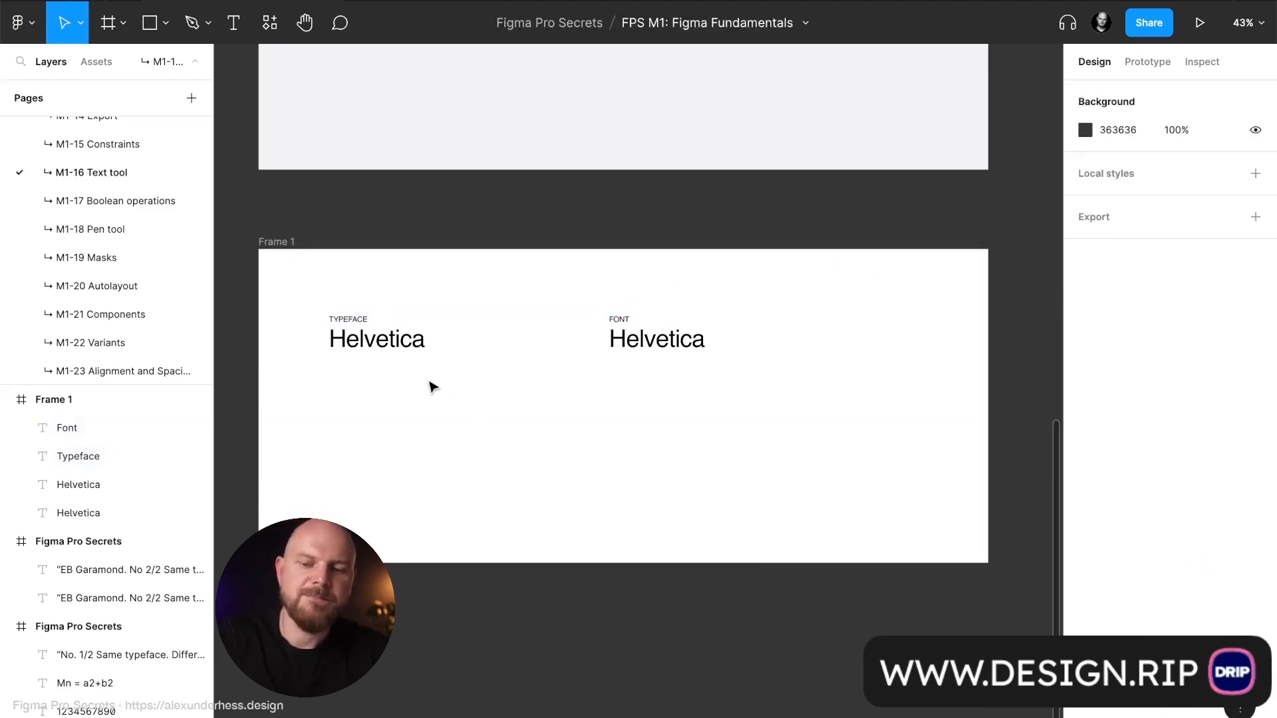
Examine the Helvetica samples under the typeface and font labels at a closer zoom with the interface hidden
click(386, 351)
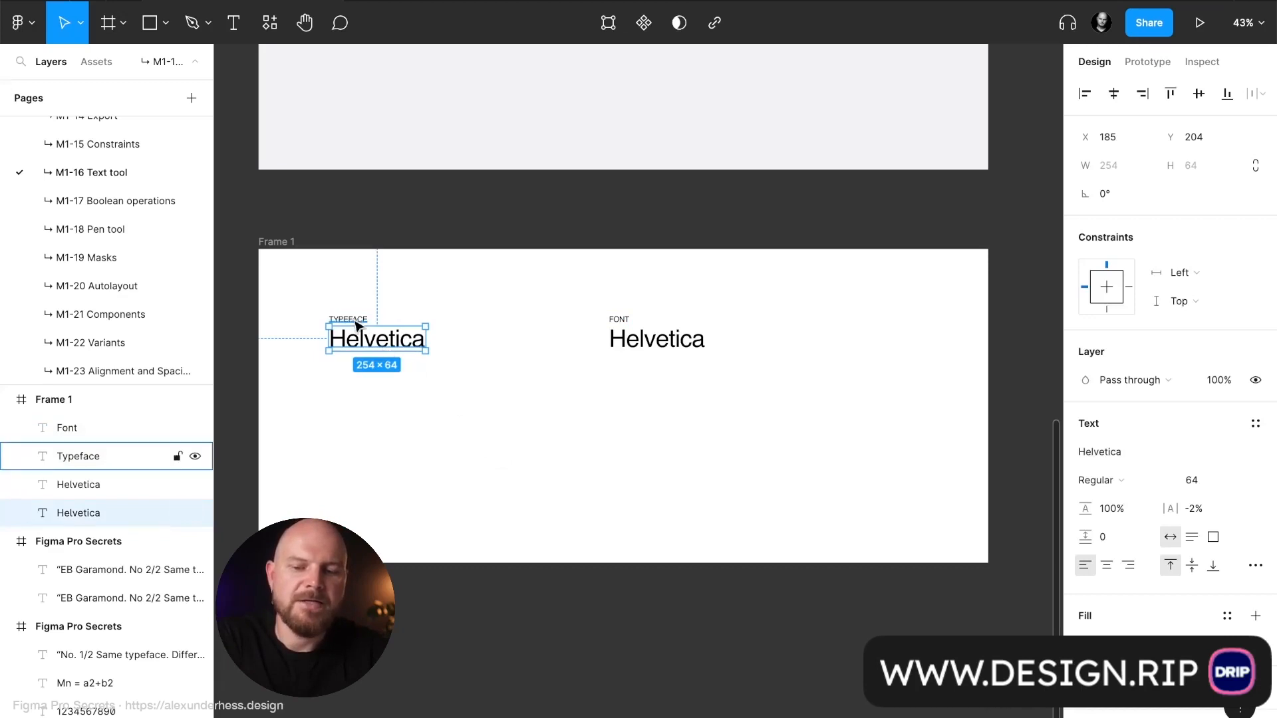
scroll(516, 350, up, 3)
key(ctrl+backslash)
scroll(516, 350, down, 2)
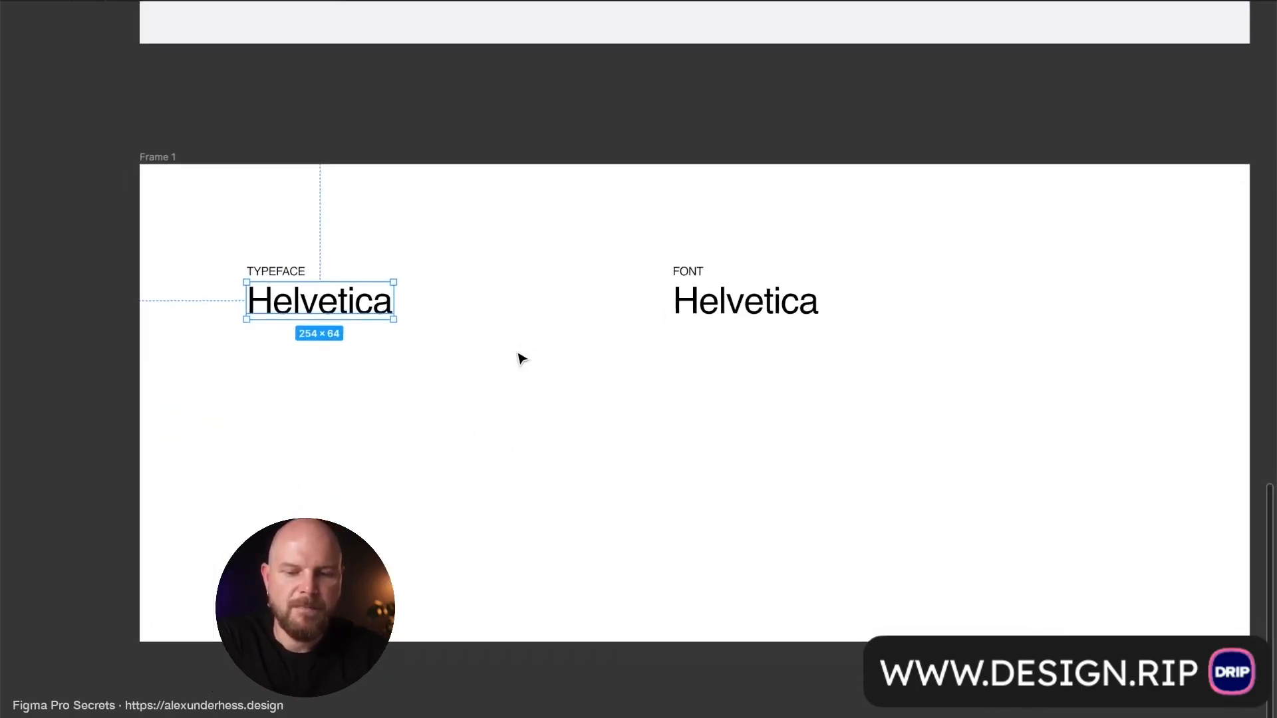
click(688, 271)
click(758, 312)
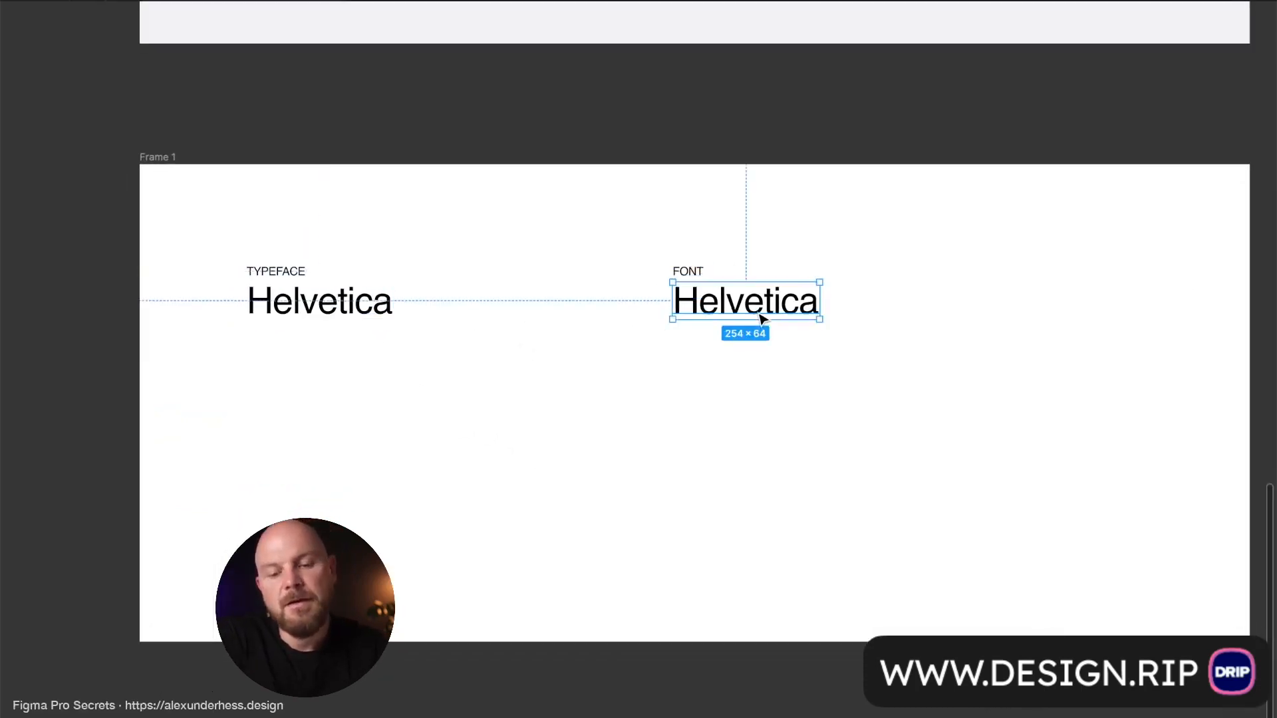
double_click(758, 311)
key(ctrl+backslash)
key(Escape)
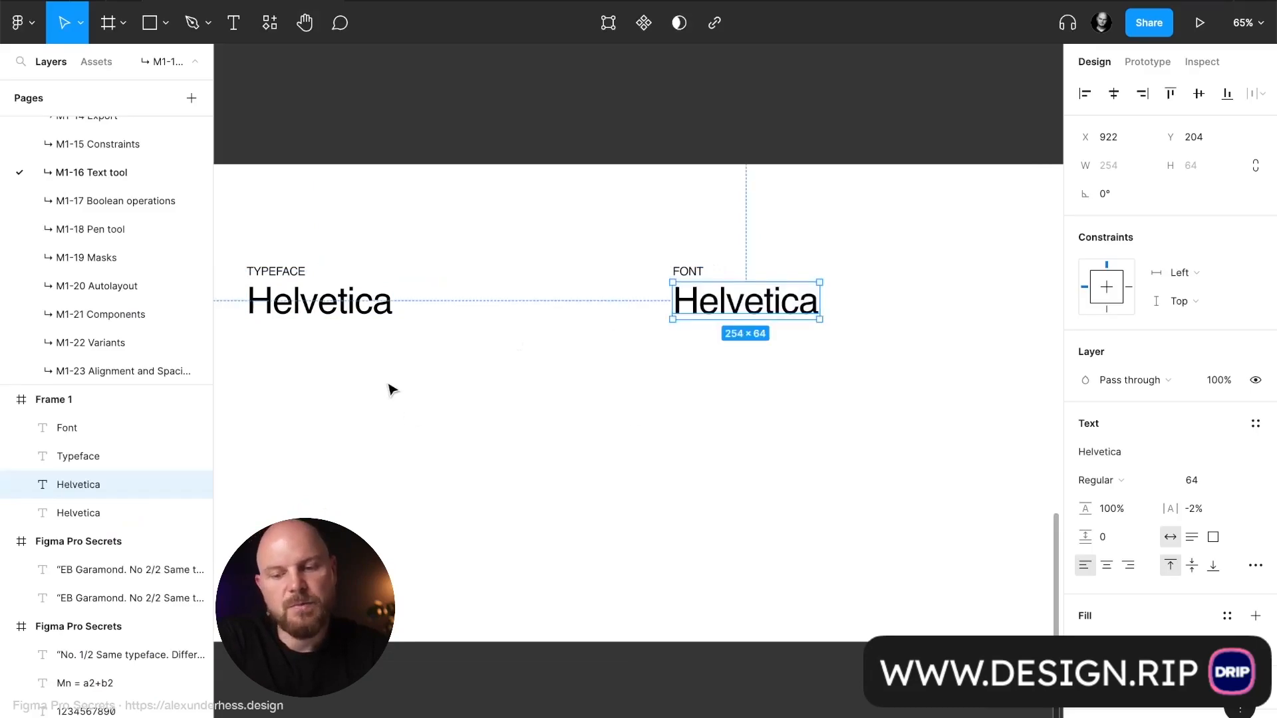
Extend the typeface label so it reads "Typeface = font family", and deselect it
click(351, 306)
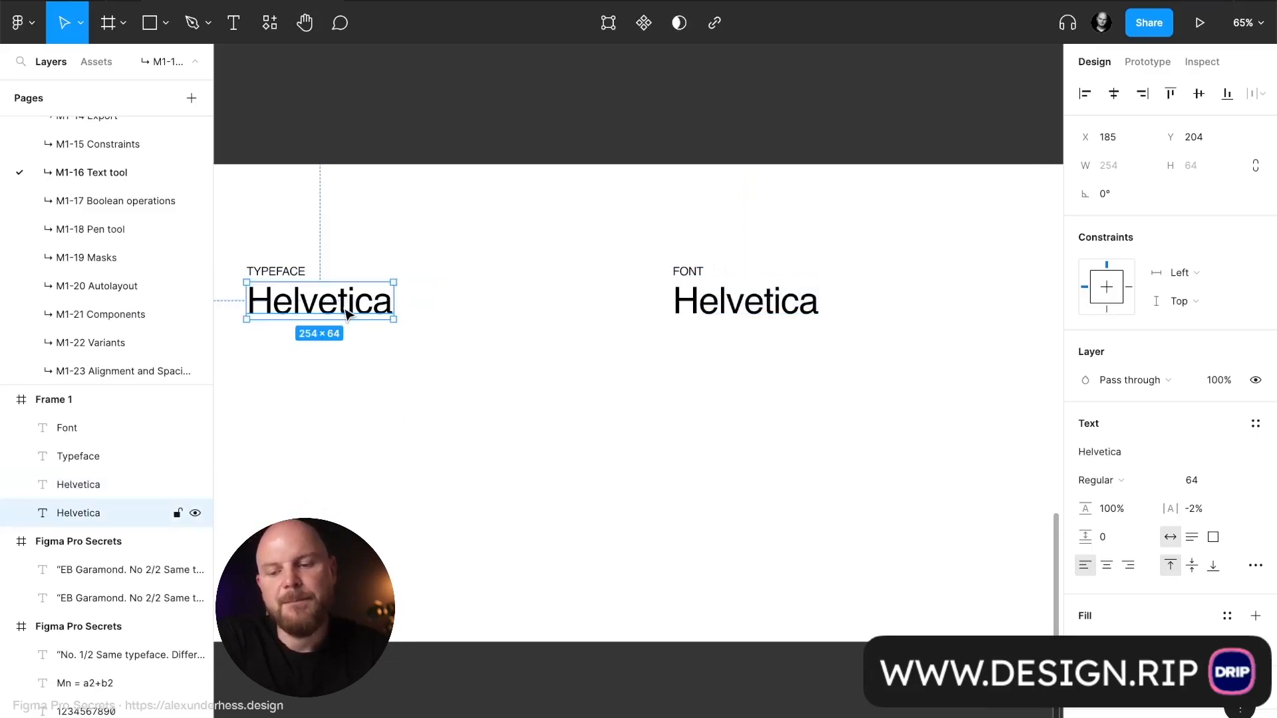
click(280, 271)
double_click(280, 272)
text(=)
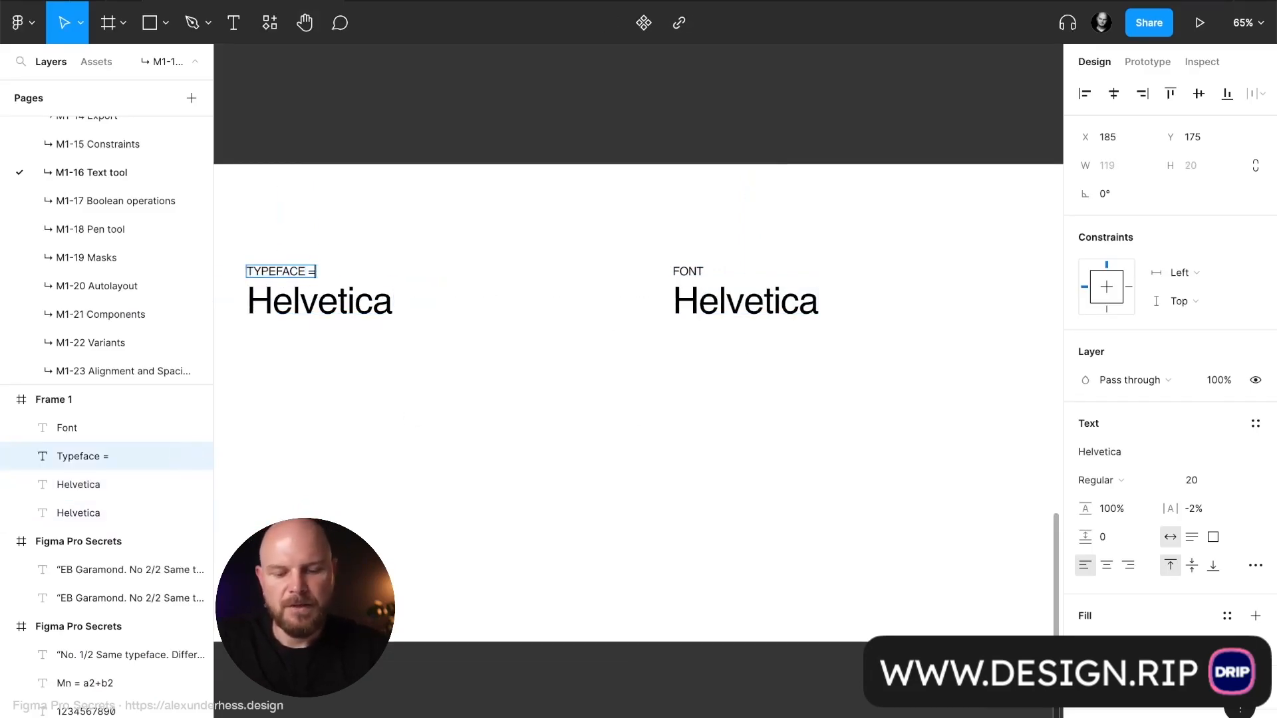
text( font)
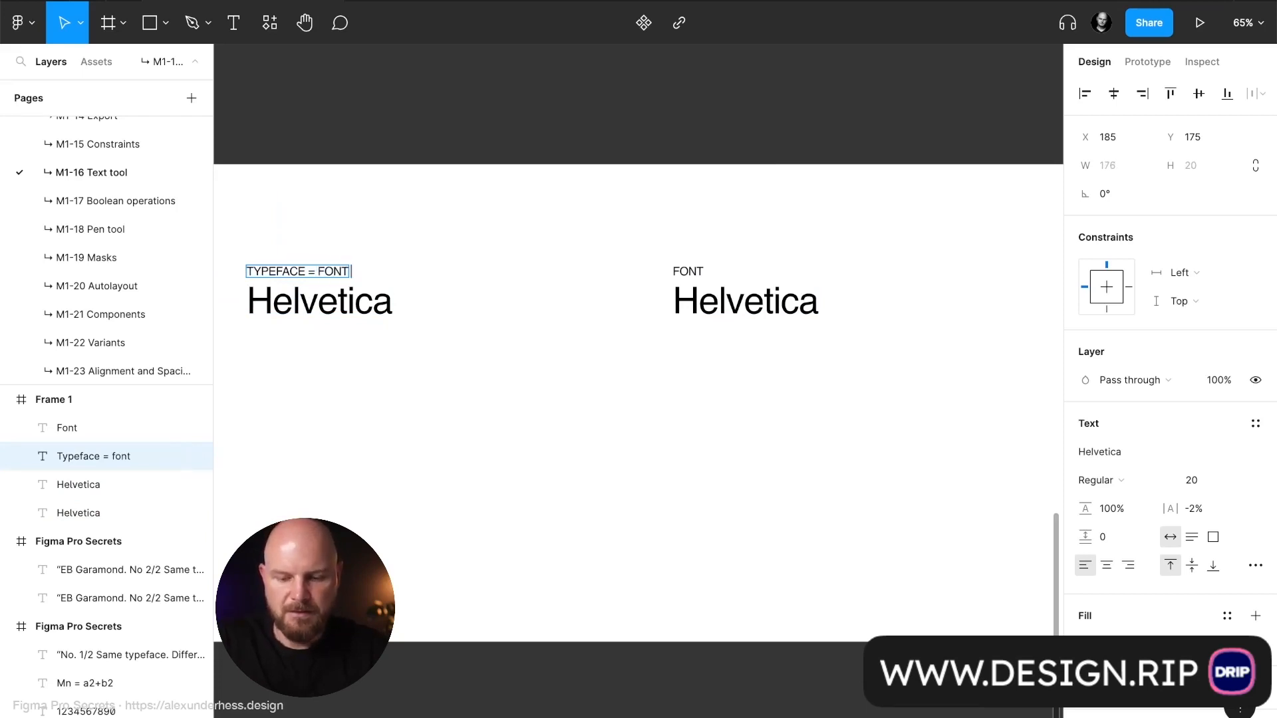
text( f)
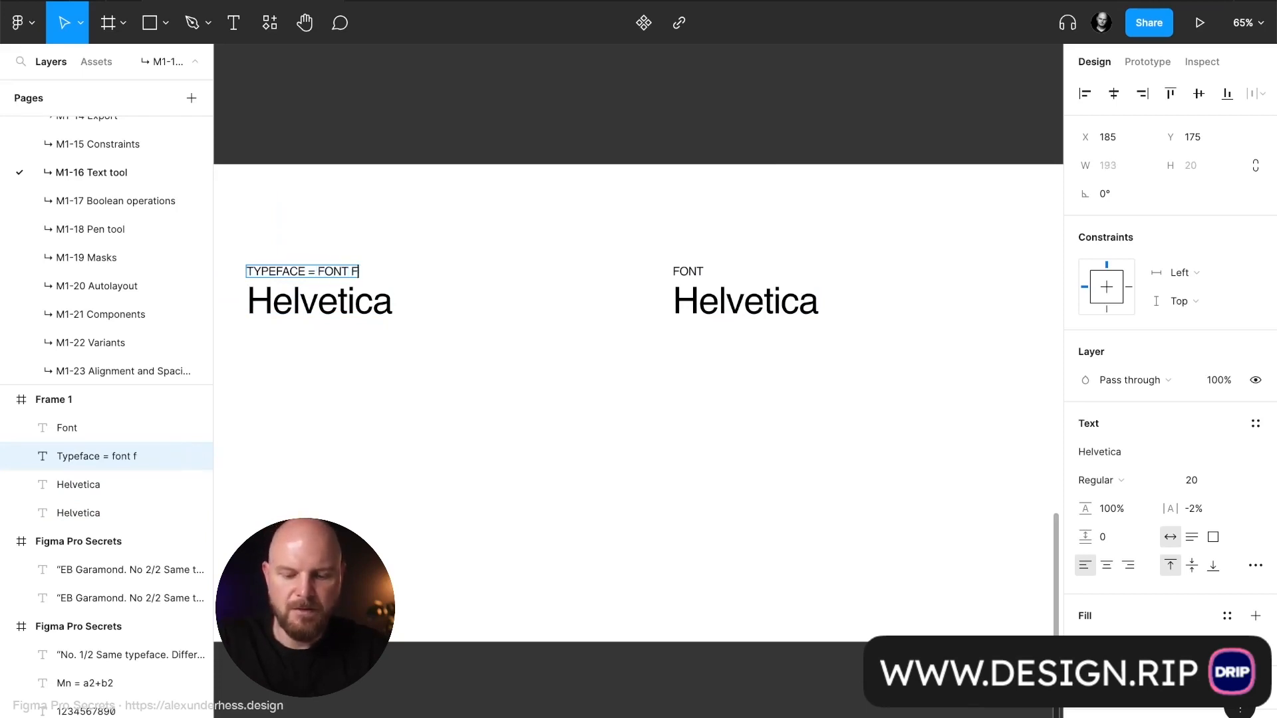
text(amily)
key(Escape)
key(Escape)
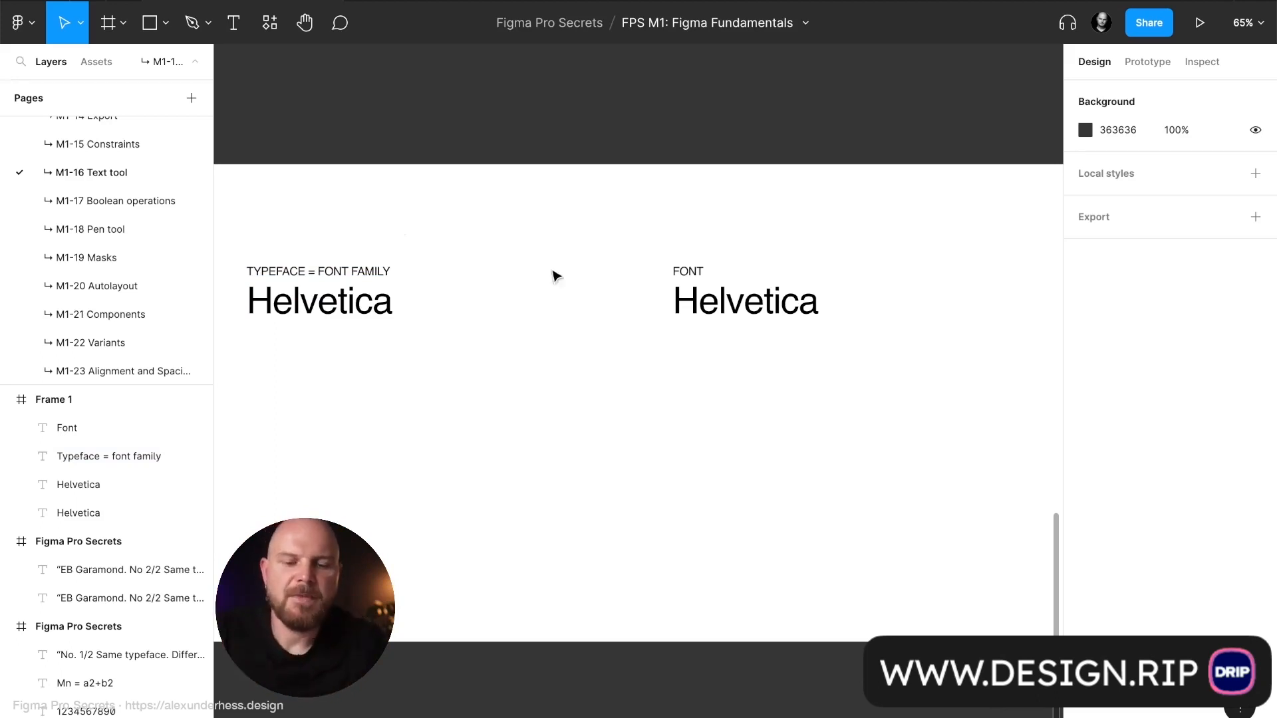
Extend the Helvetica sample under the "Font" label to read "Helvetica Regular 64pt", and deselect it
click(746, 307)
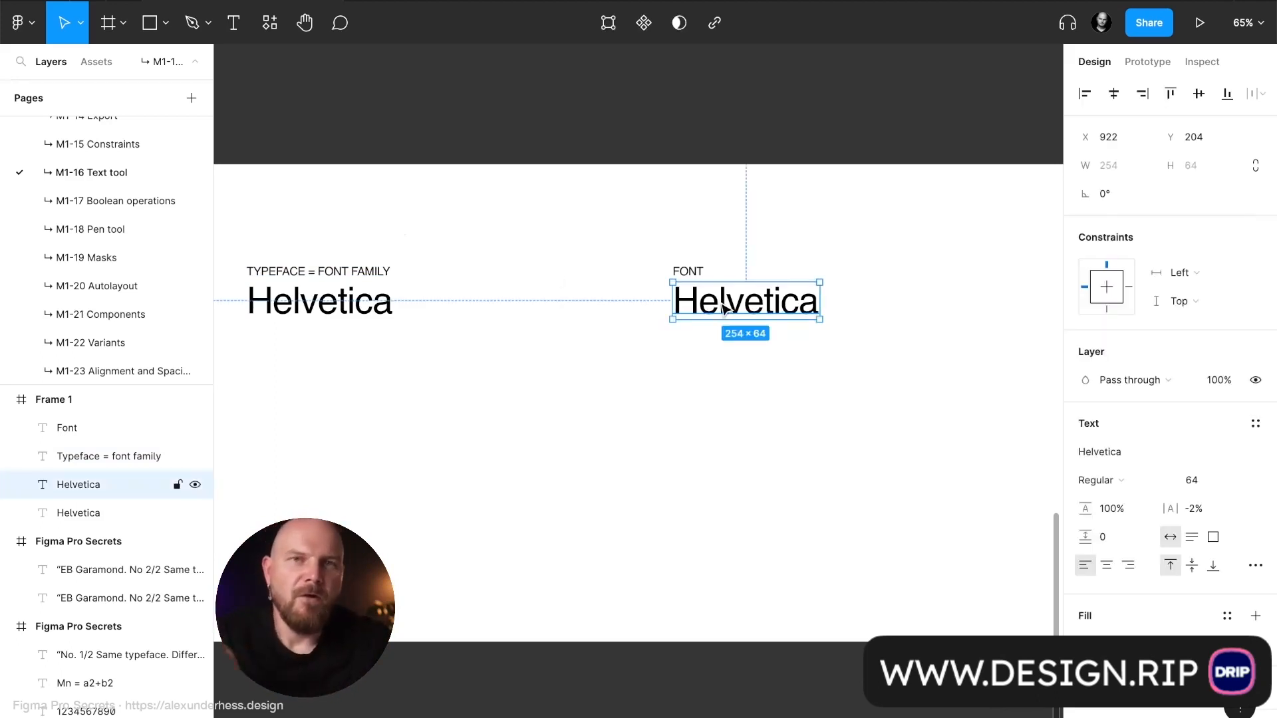
double_click(789, 314)
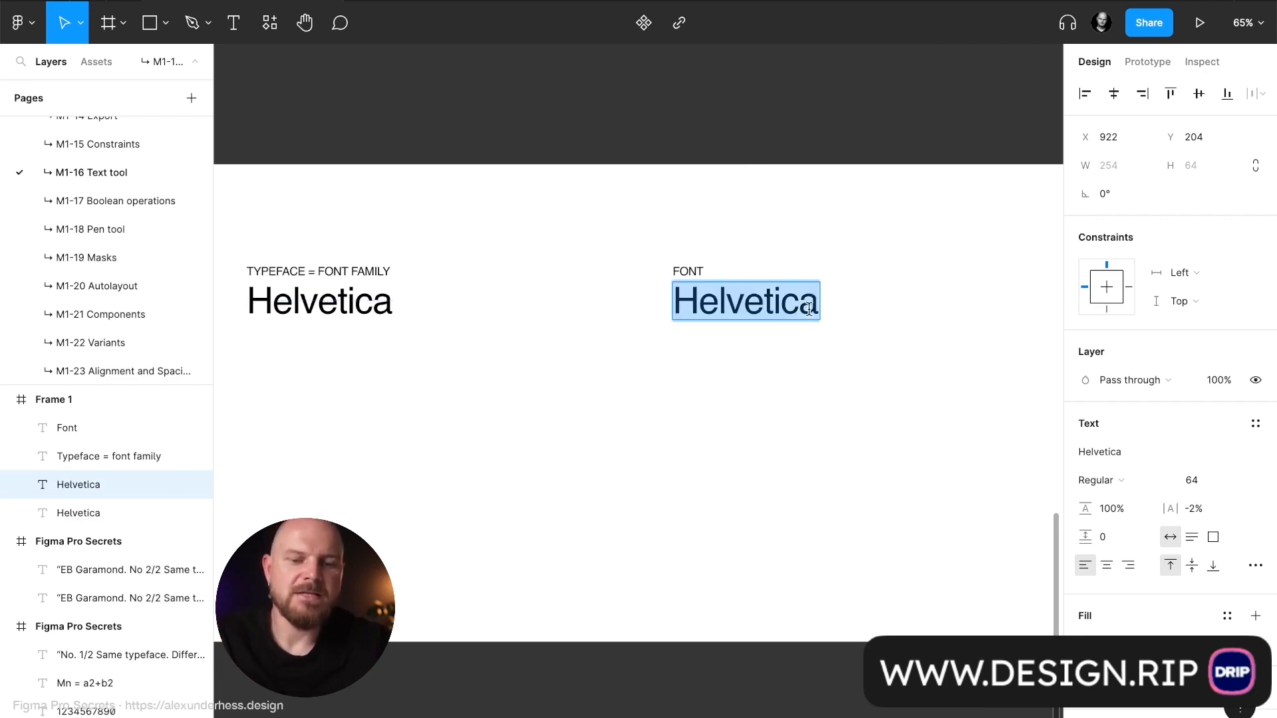
click(808, 308)
text(Regu)
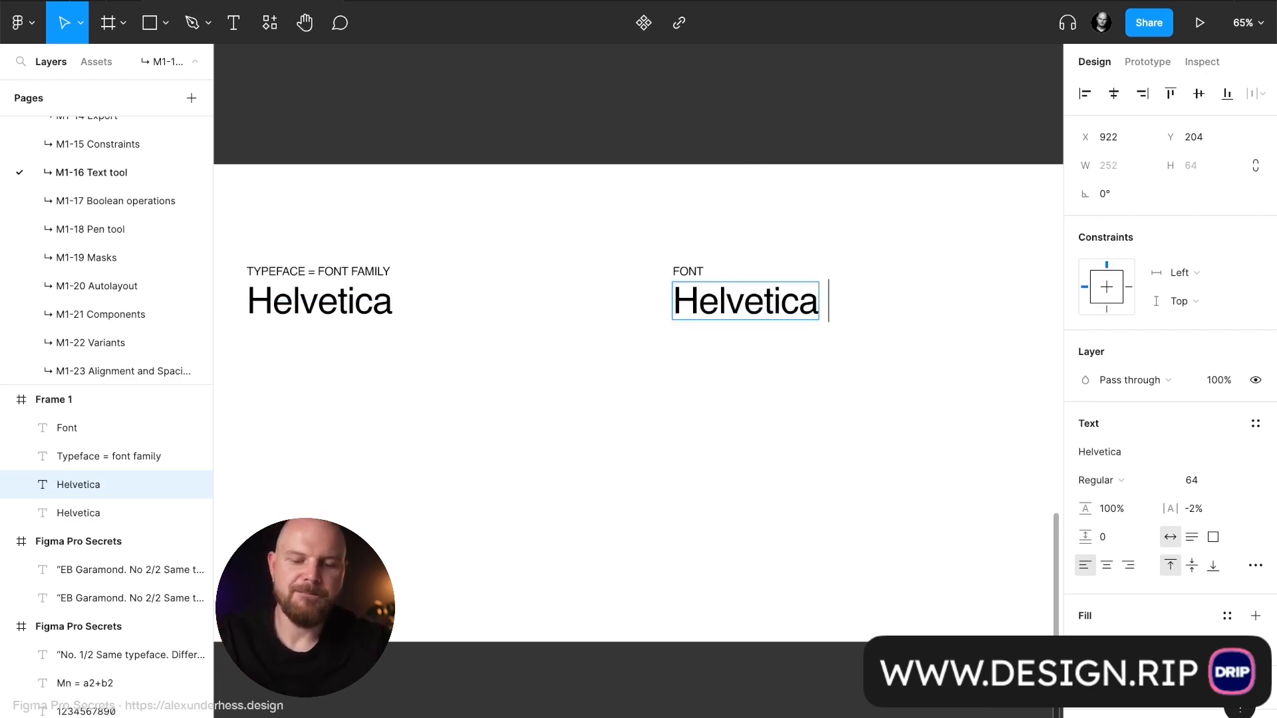
text(lar)
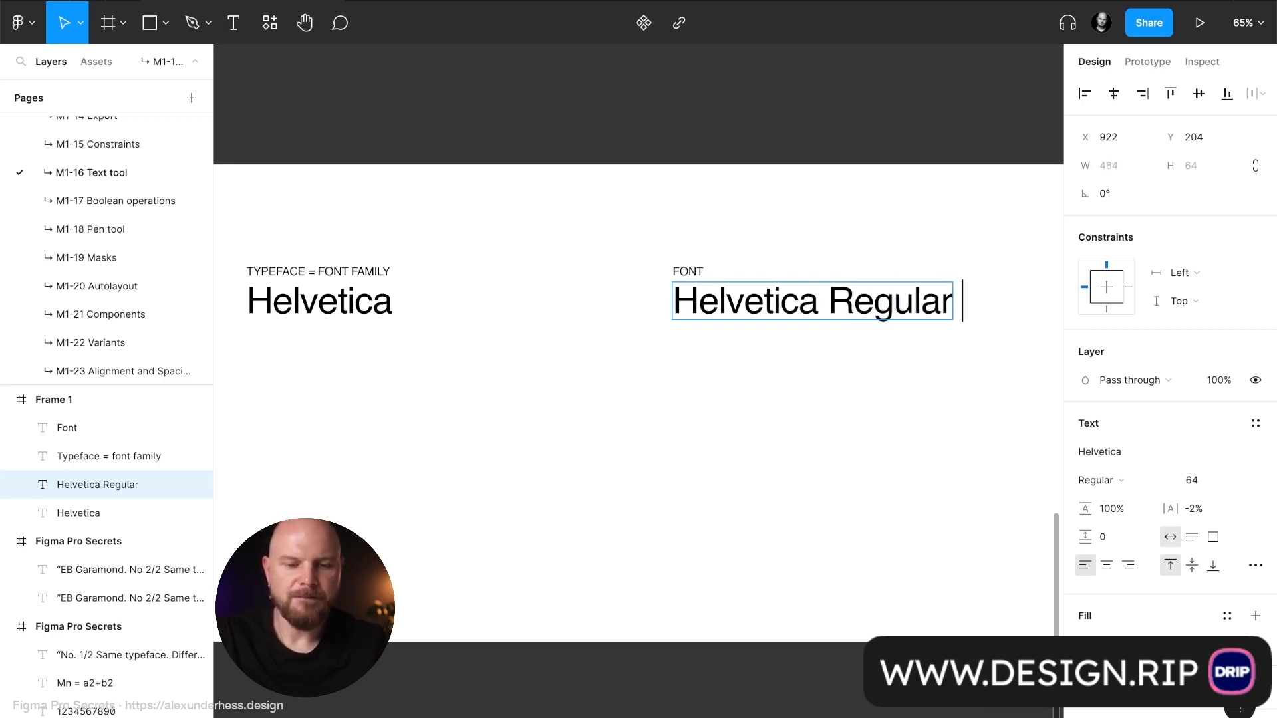
text( 64)
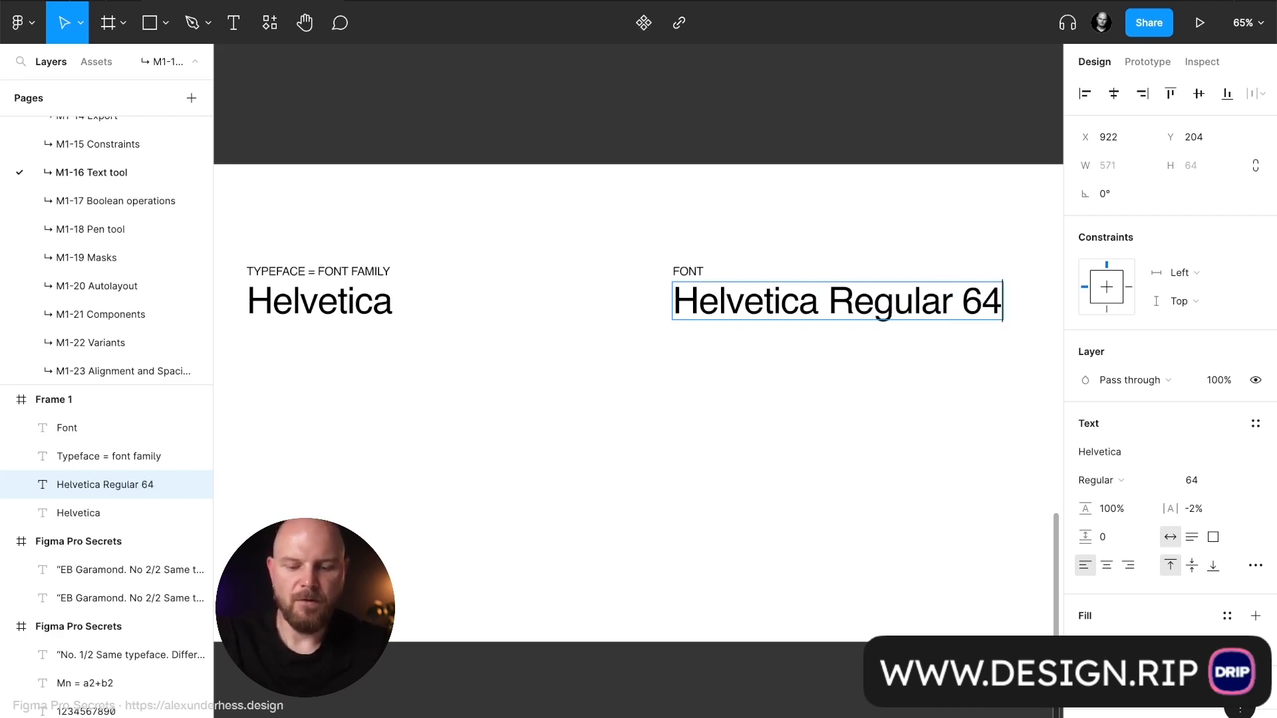
text(pt)
key(Escape)
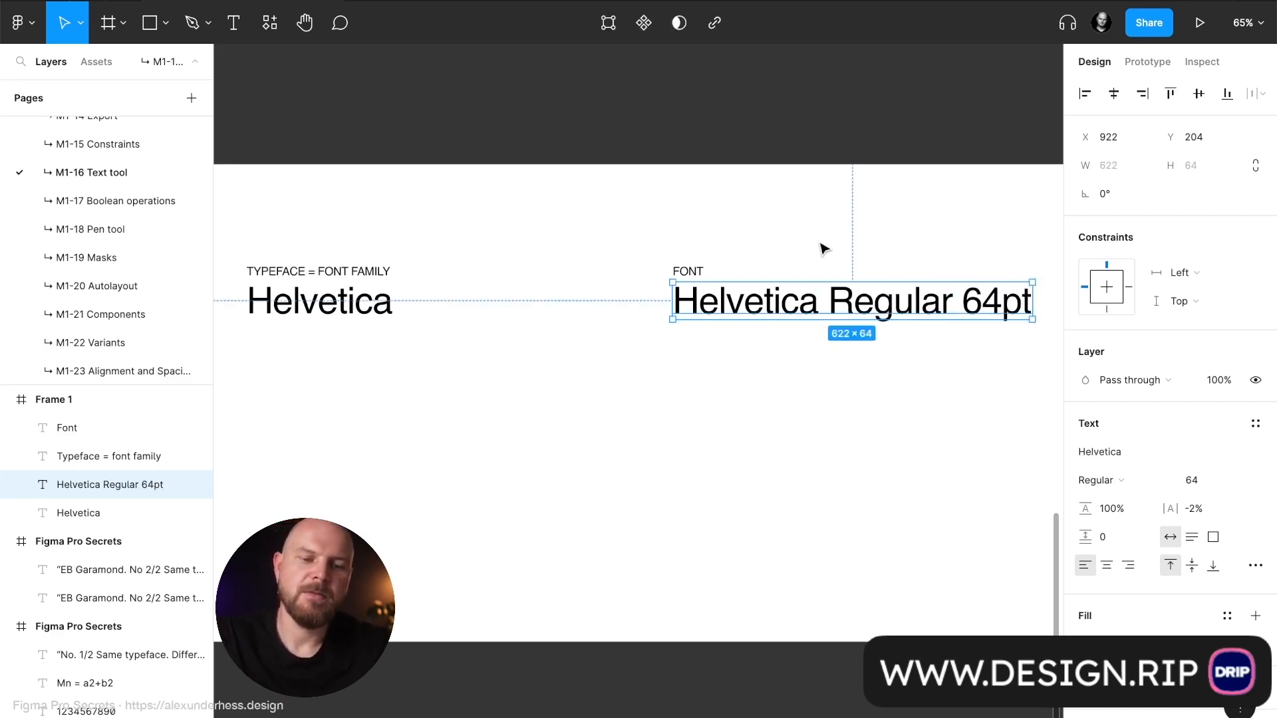
key(Escape)
key(ctrl+backslash)
key(Escape)
click(817, 310)
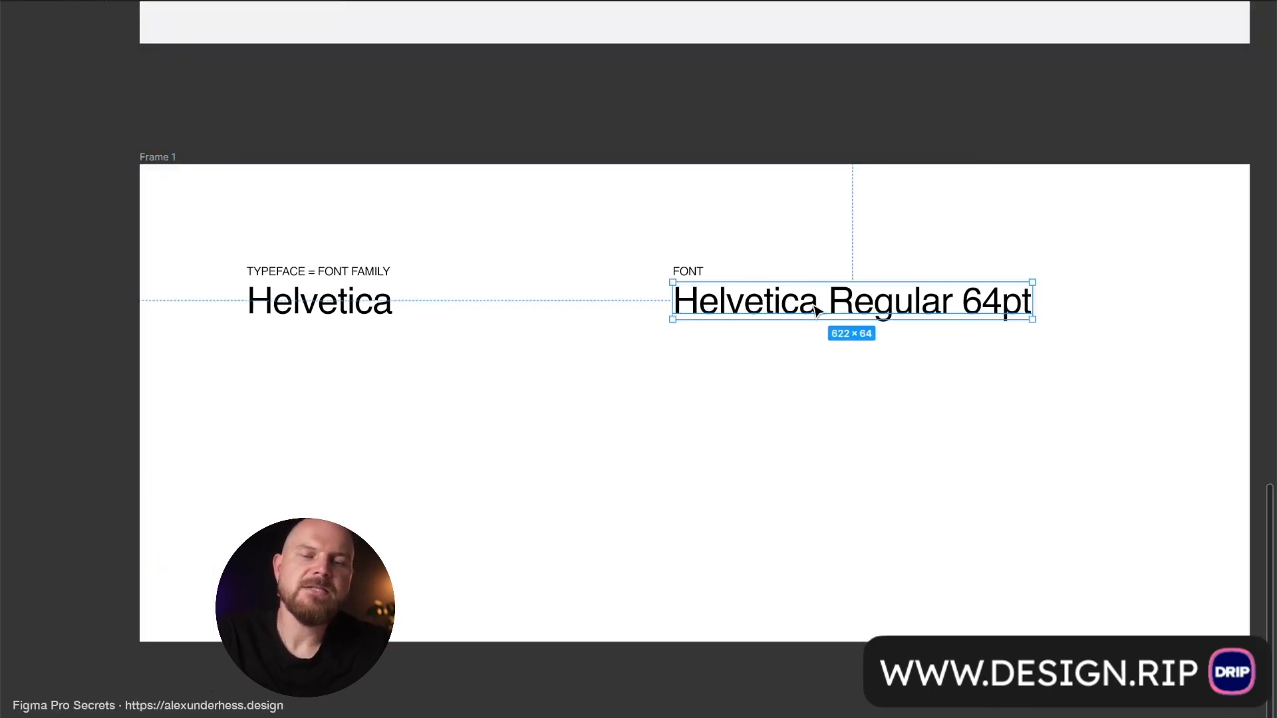
click(385, 312)
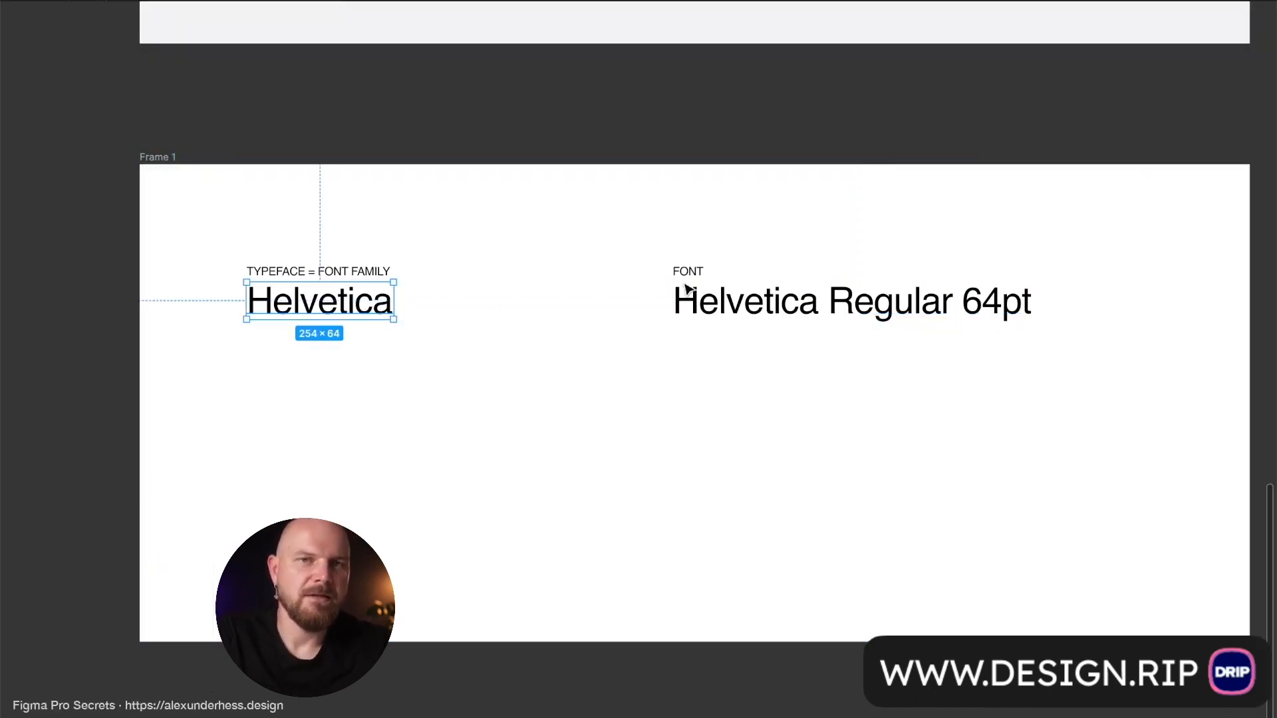
Duplicate the "Helvetica Regular 64pt" text directly below itself and reword the copy as "Helvetica Regular 48pt"
click(796, 300)
drag(813, 303, 818, 343)
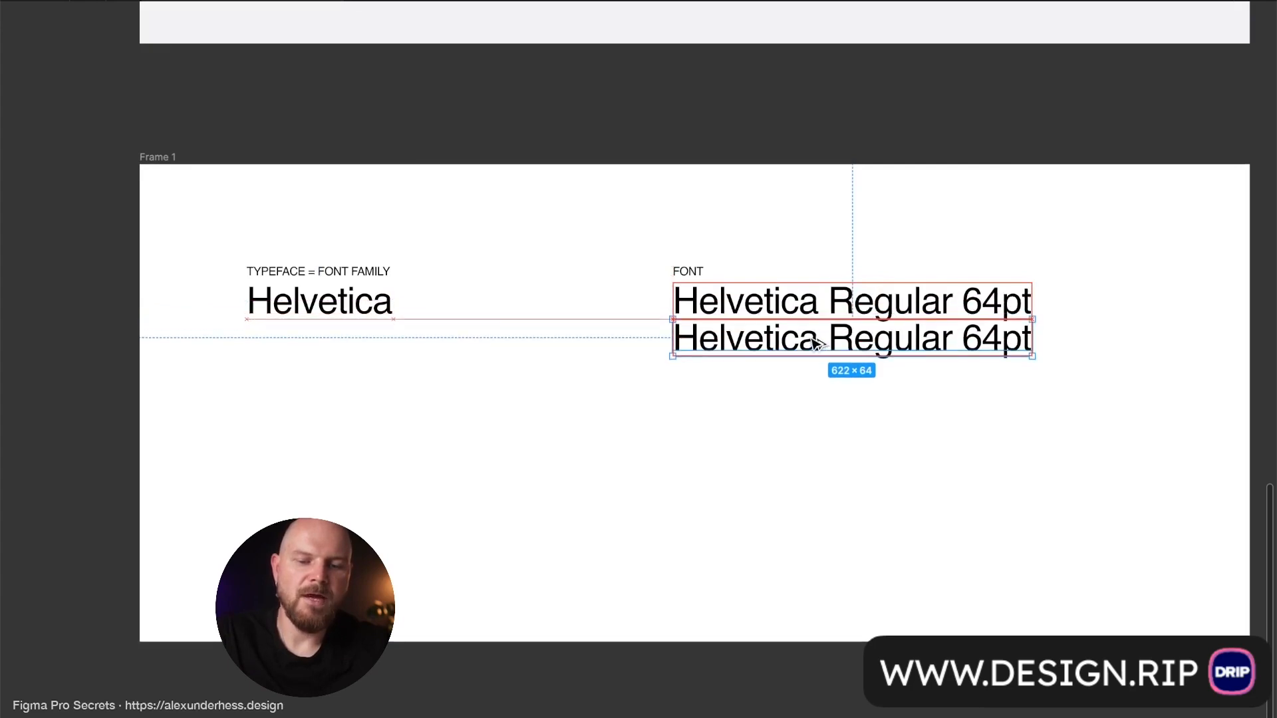
double_click(879, 341)
click(971, 337)
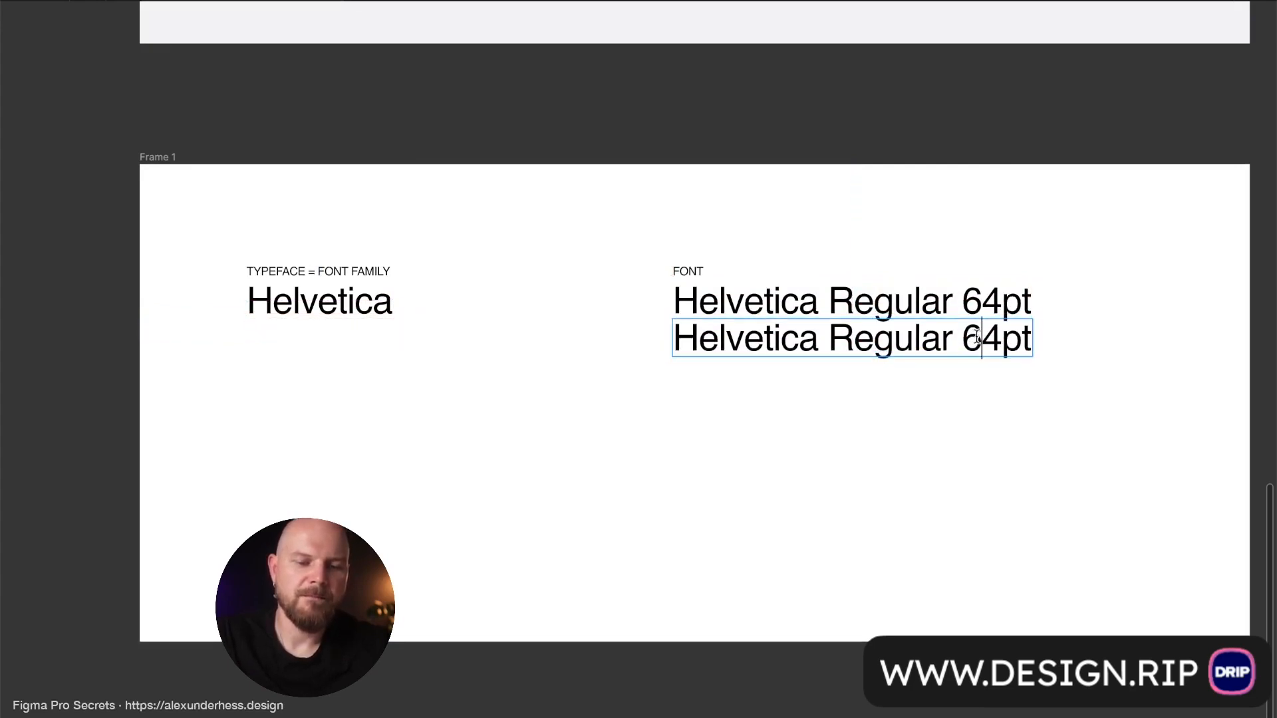
drag(1001, 339, 965, 340)
text(48)
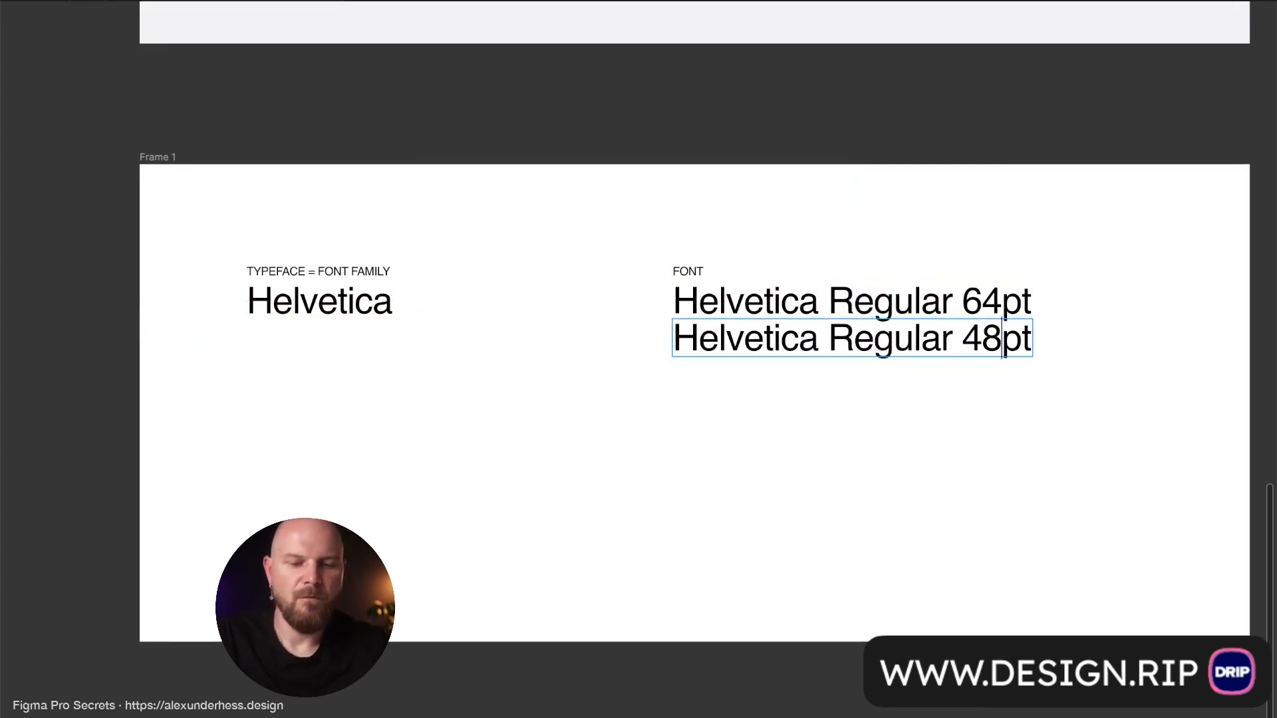
key(Escape)
Set the font size of the "Helvetica Regular 48pt" text to 48 and deselect it
key(ctrl+backslash)
click(1215, 489)
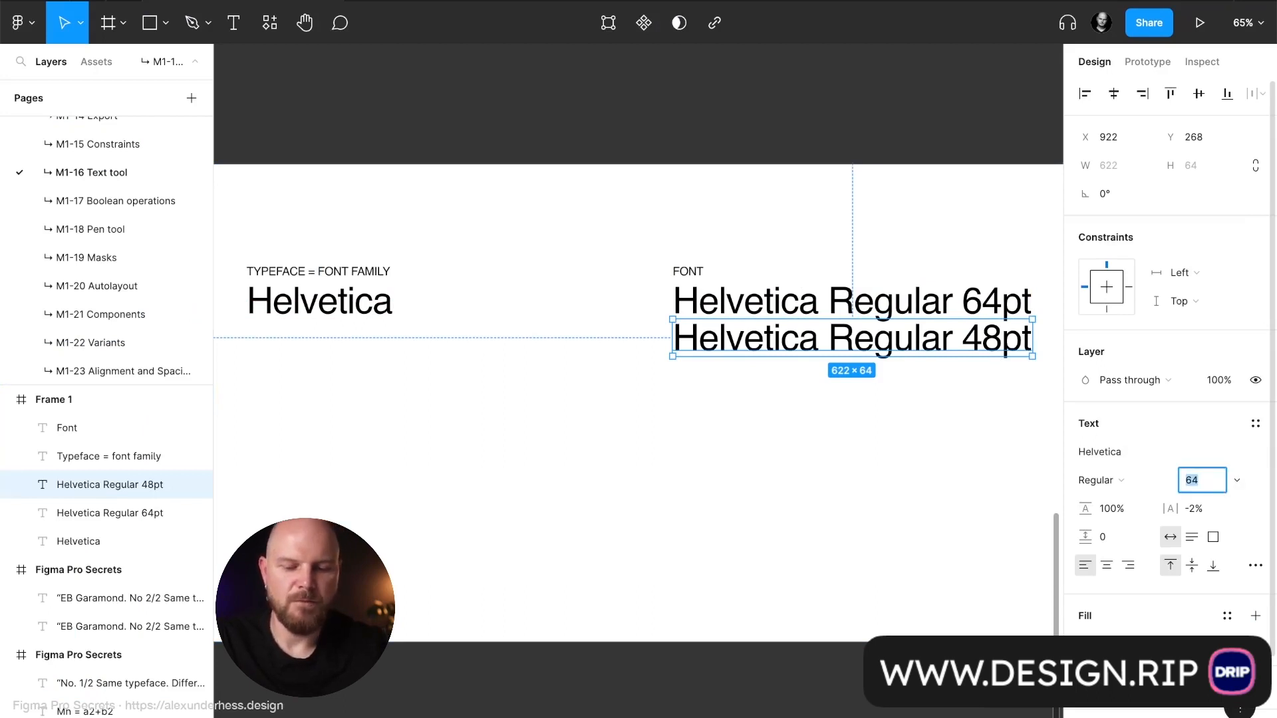
text(48)
key(Return)
click(889, 425)
Space the 48pt line 9 below the 64pt one, duplicate it to Y 334, and reword the copy as "Helvetica Bold 48pt"
click(881, 352)
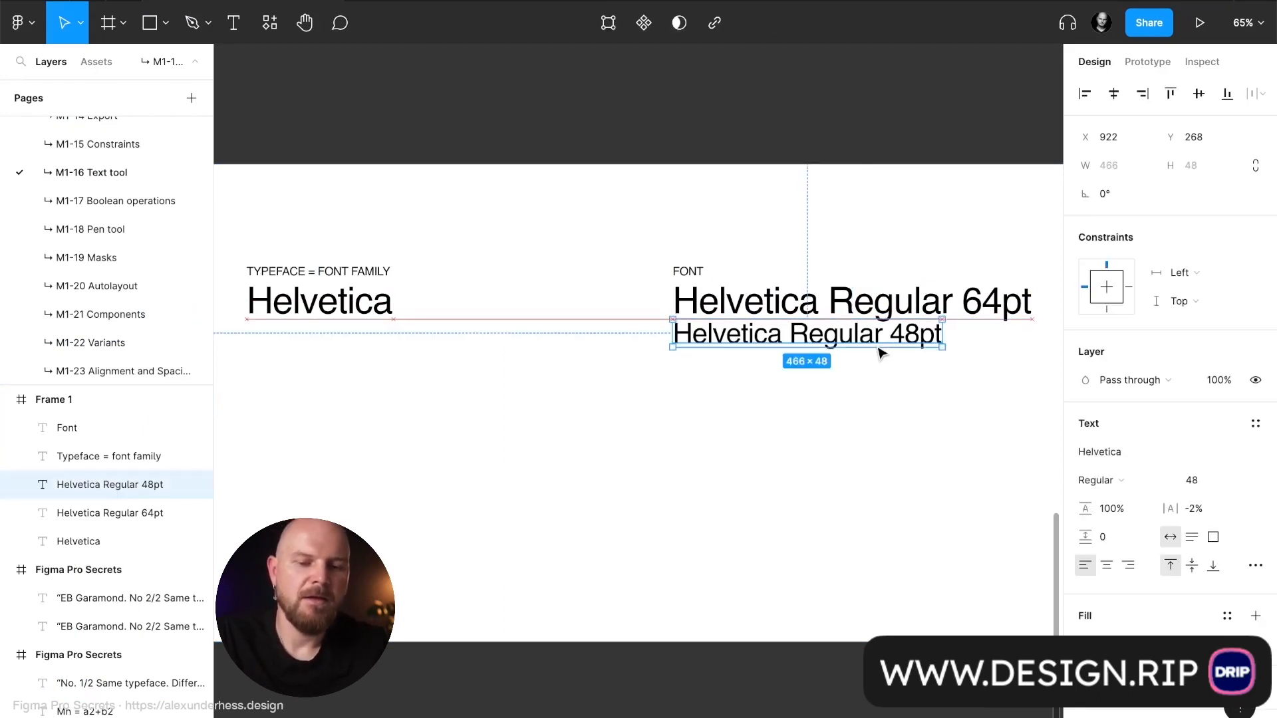
drag(869, 352, 868, 384)
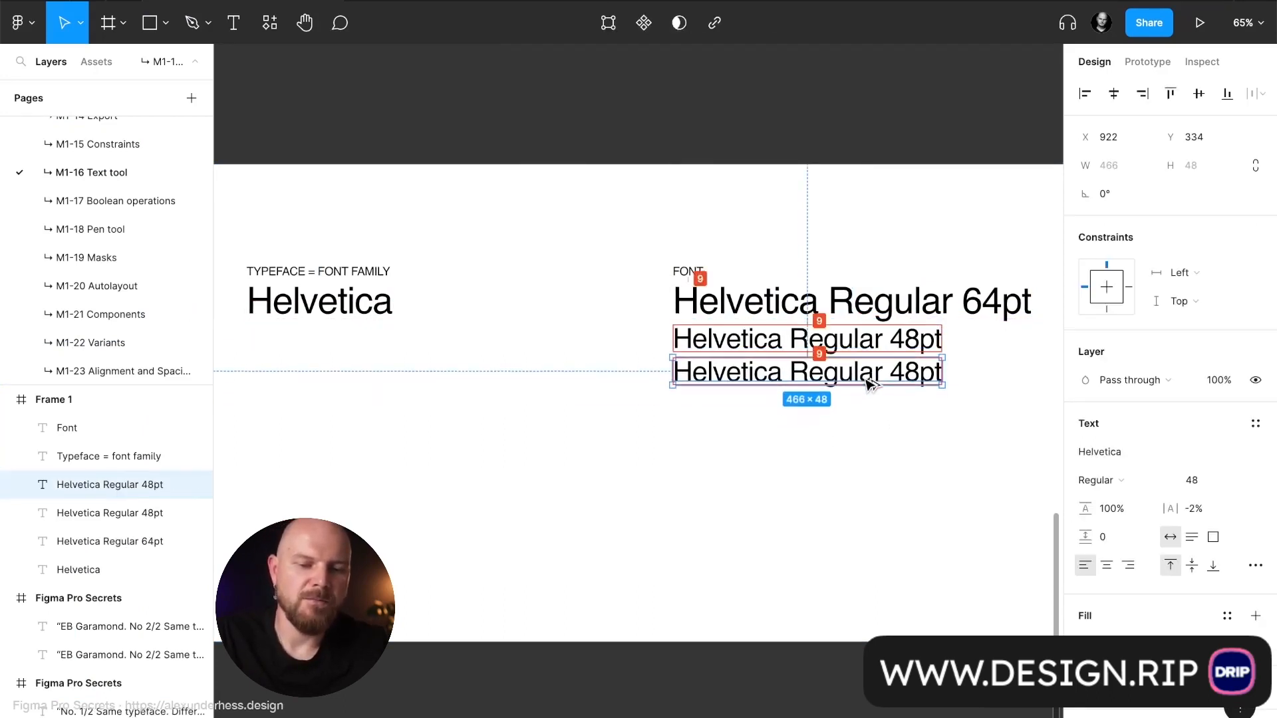
double_click(843, 376)
click(843, 376)
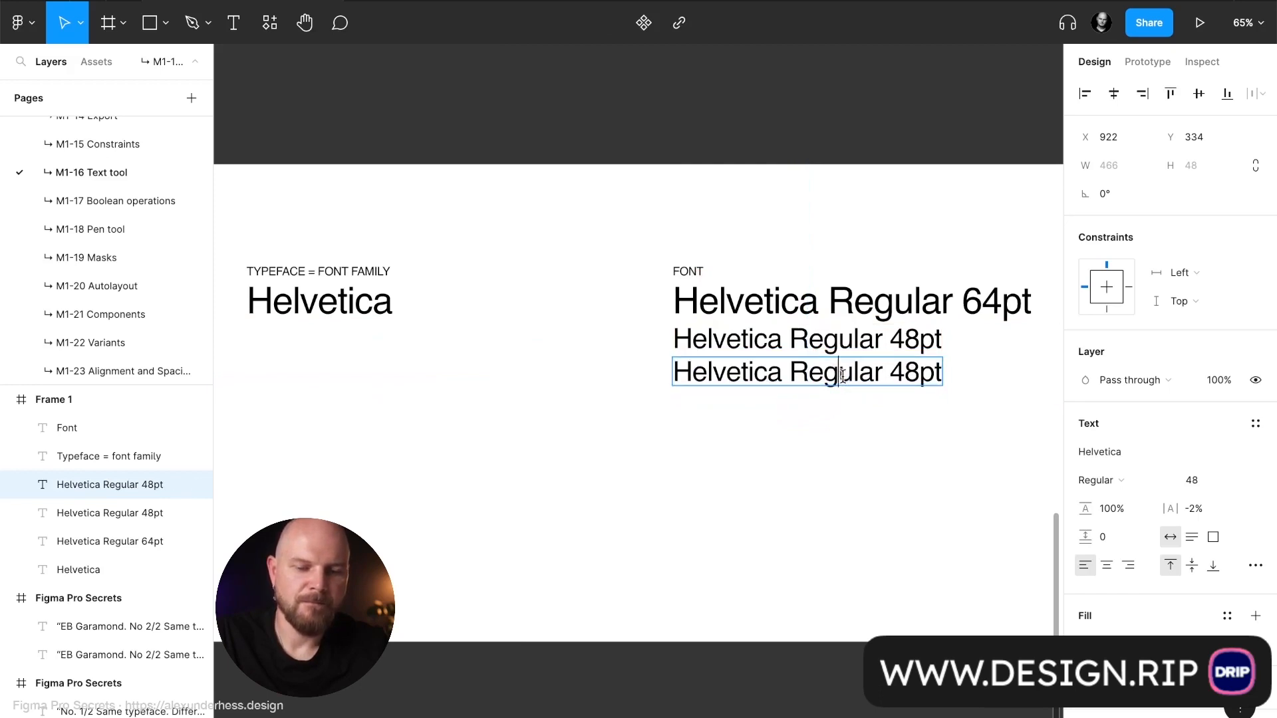
drag(882, 374, 790, 374)
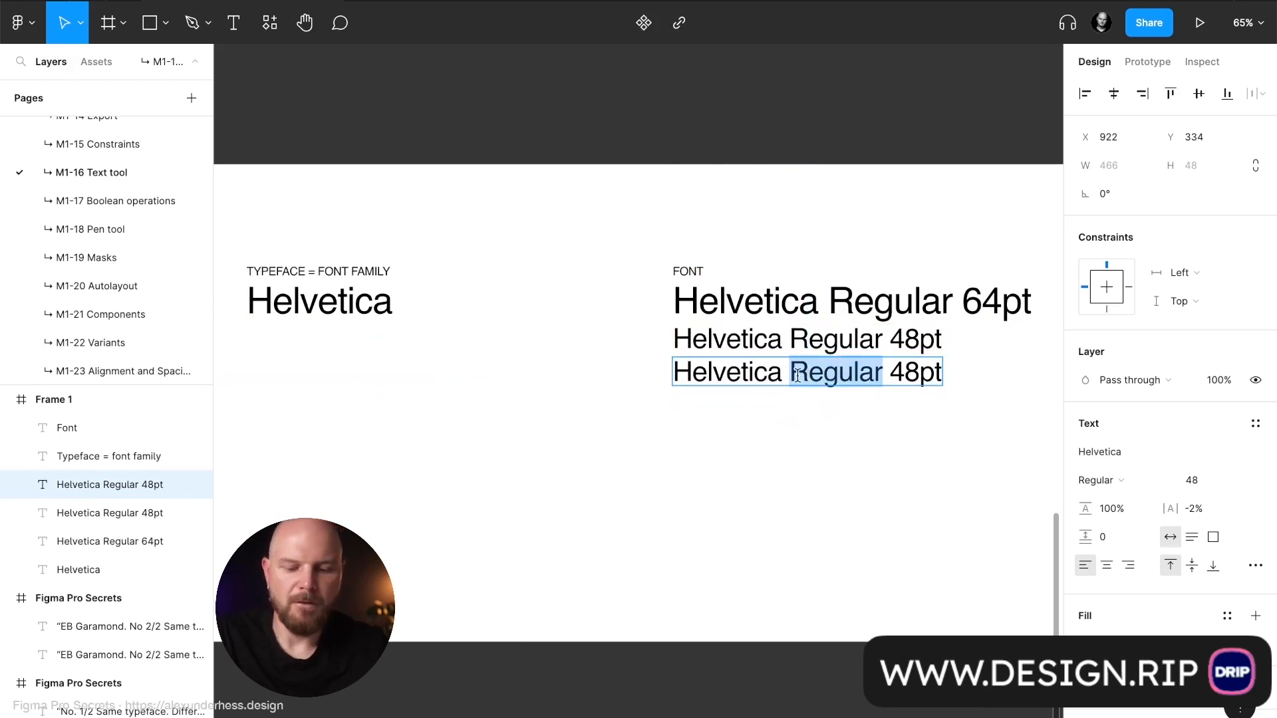
text(Bol)
text(d)
key(Escape)
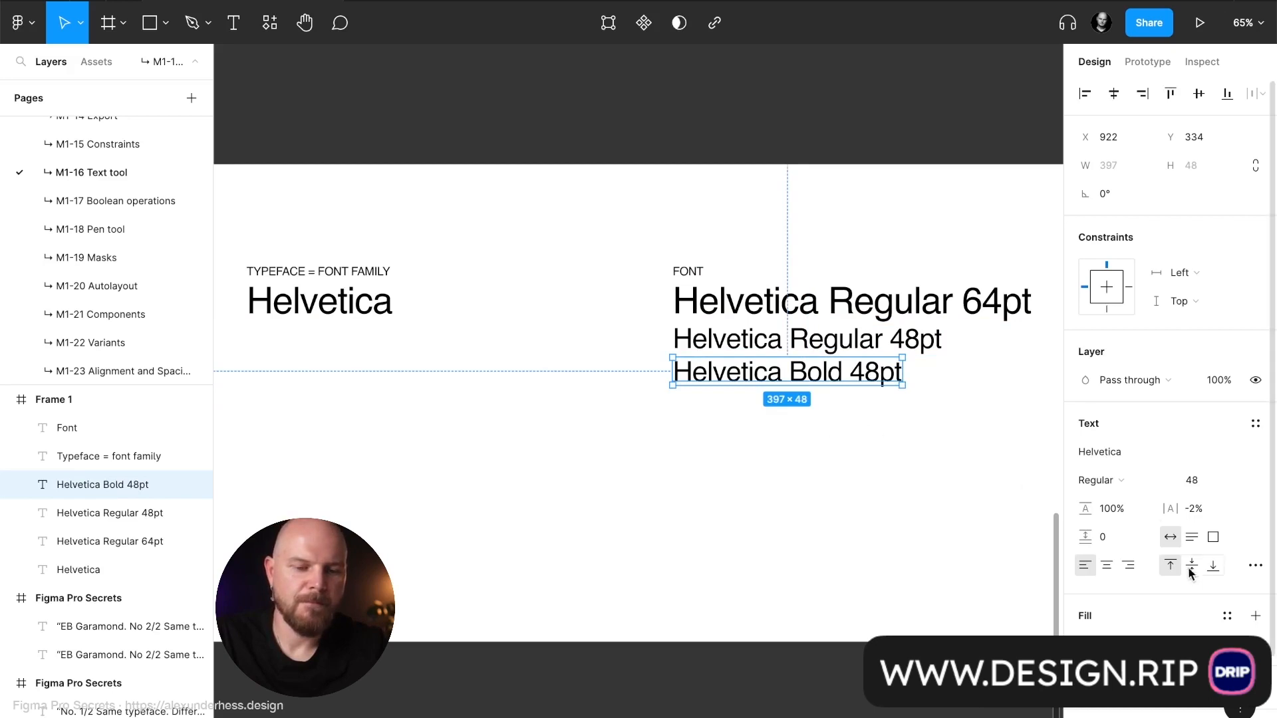
Set the font style of the "Helvetica Bold 48pt" text to Bold and deselect it
click(1137, 478)
click(1110, 501)
click(875, 479)
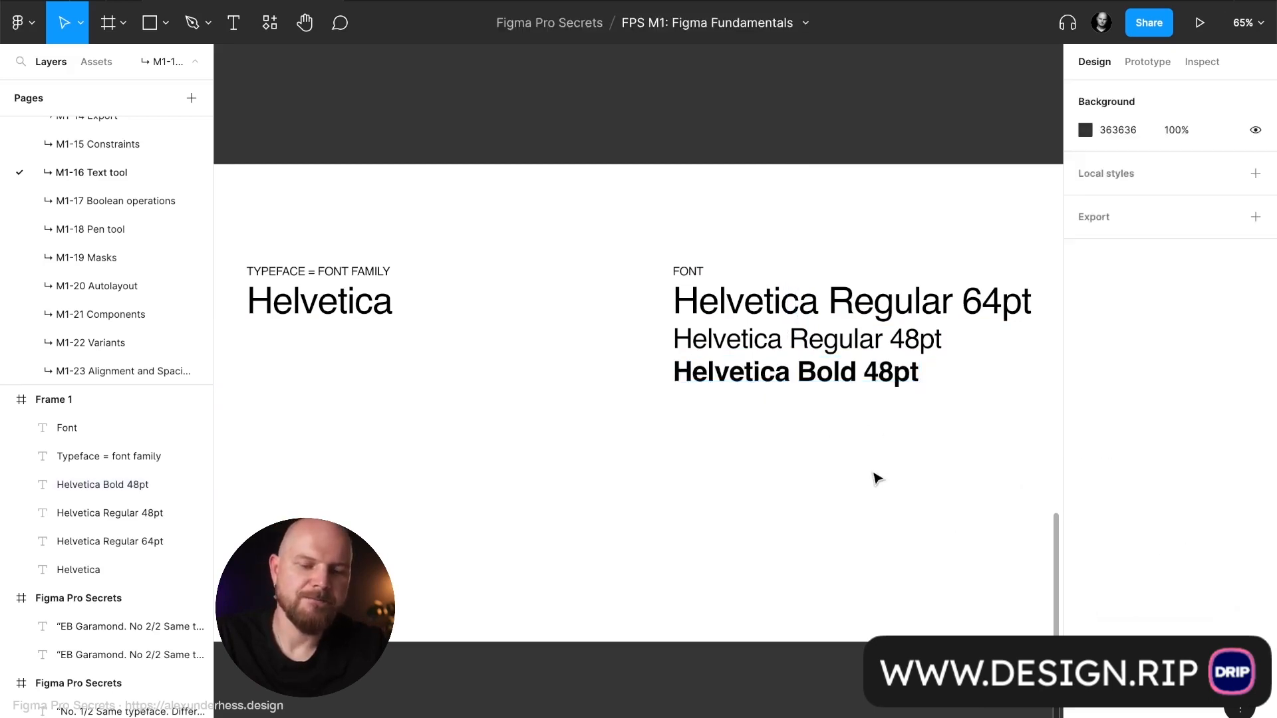
Duplicate the bold line below itself at Y 391 and reword the copy as "Helvetica Bold Oblique 48pt"
click(851, 377)
drag(852, 377, 862, 408)
double_click(861, 406)
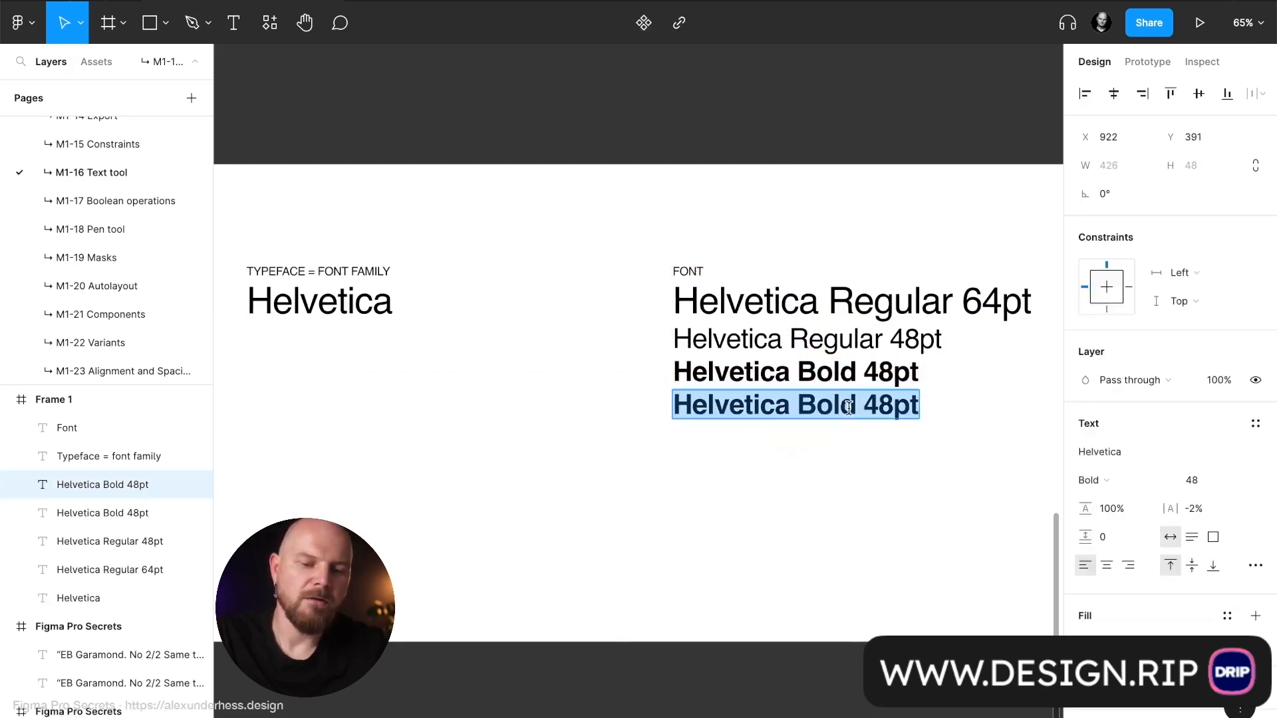
click(863, 407)
text(Oblique)
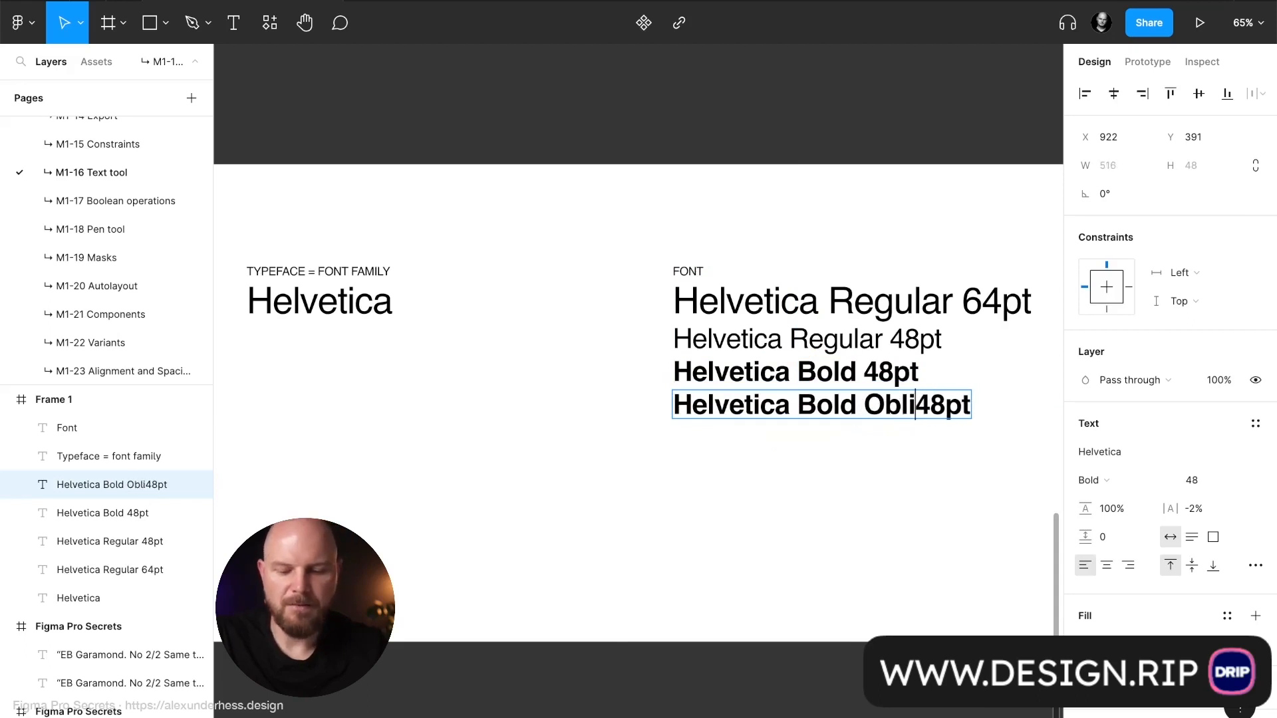
key(Escape)
Set the font style of the "Helvetica Bold Oblique 48pt" text to Bold Oblique and deselect it
scroll(845, 512, right, 3)
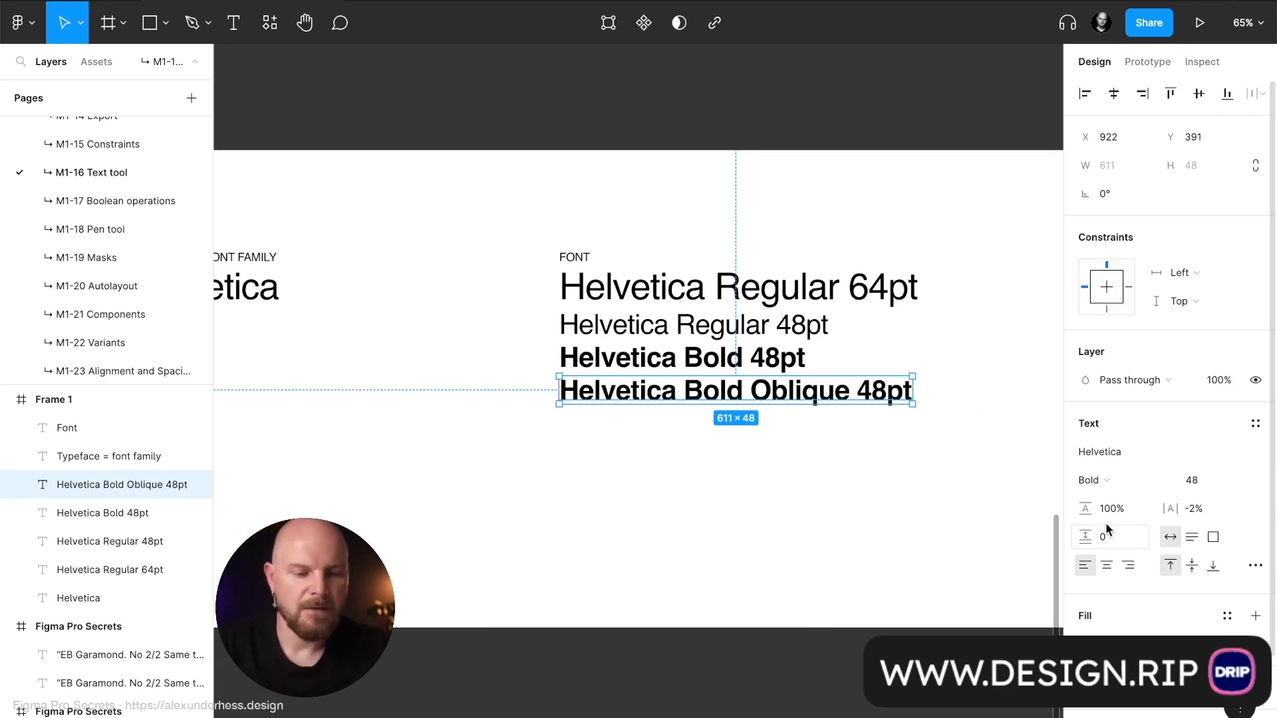
click(1131, 479)
click(1129, 562)
click(858, 499)
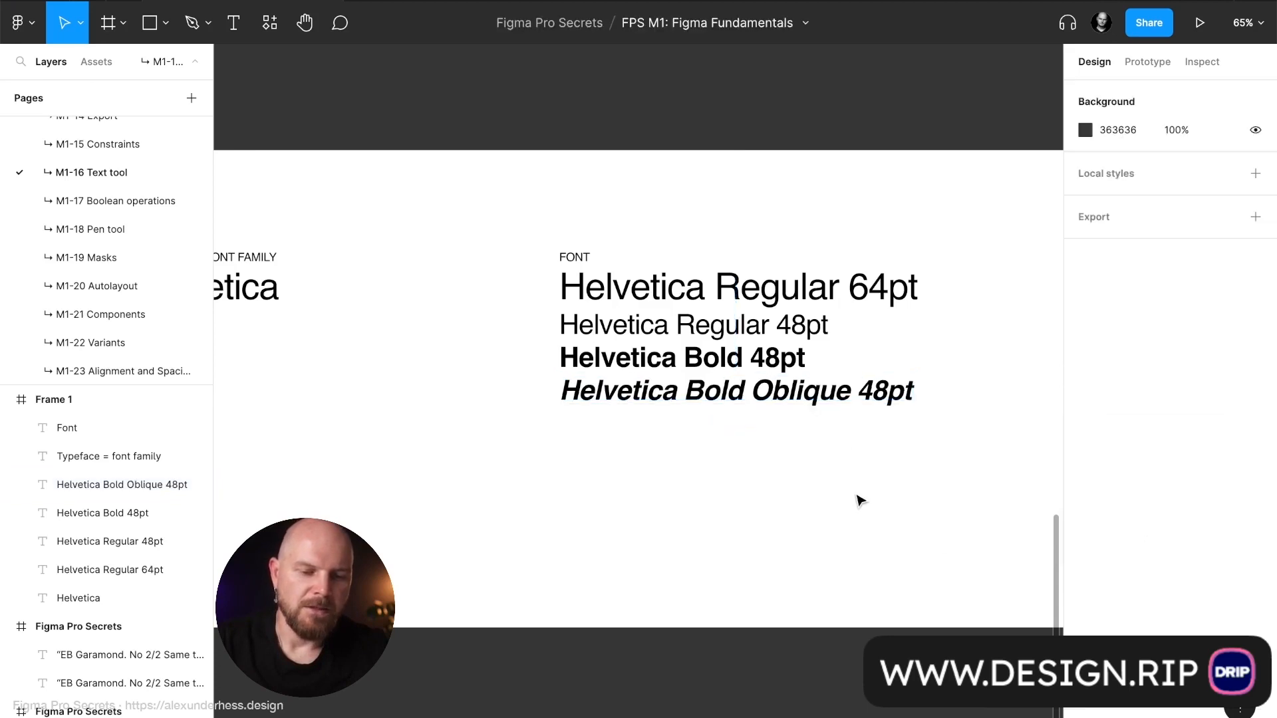
Set the font size of the "Helvetica Bold Oblique 48pt" text to 32
key(ctrl+backslash)
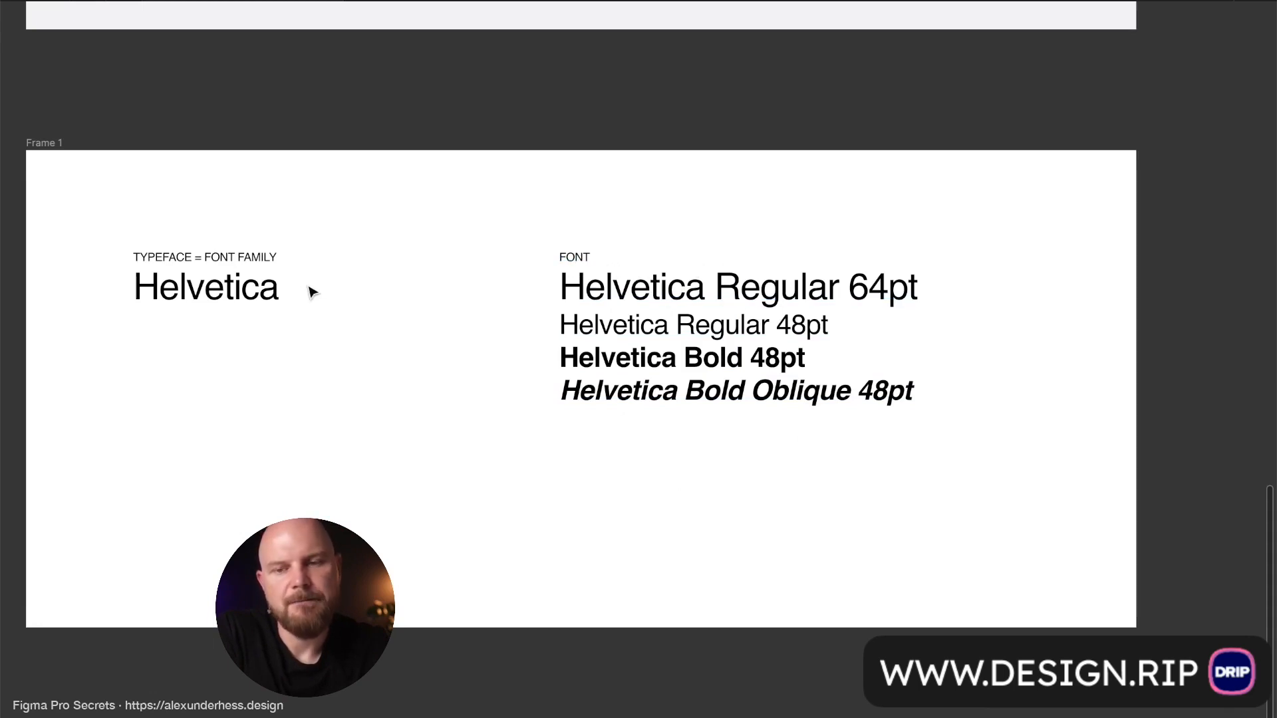
click(637, 398)
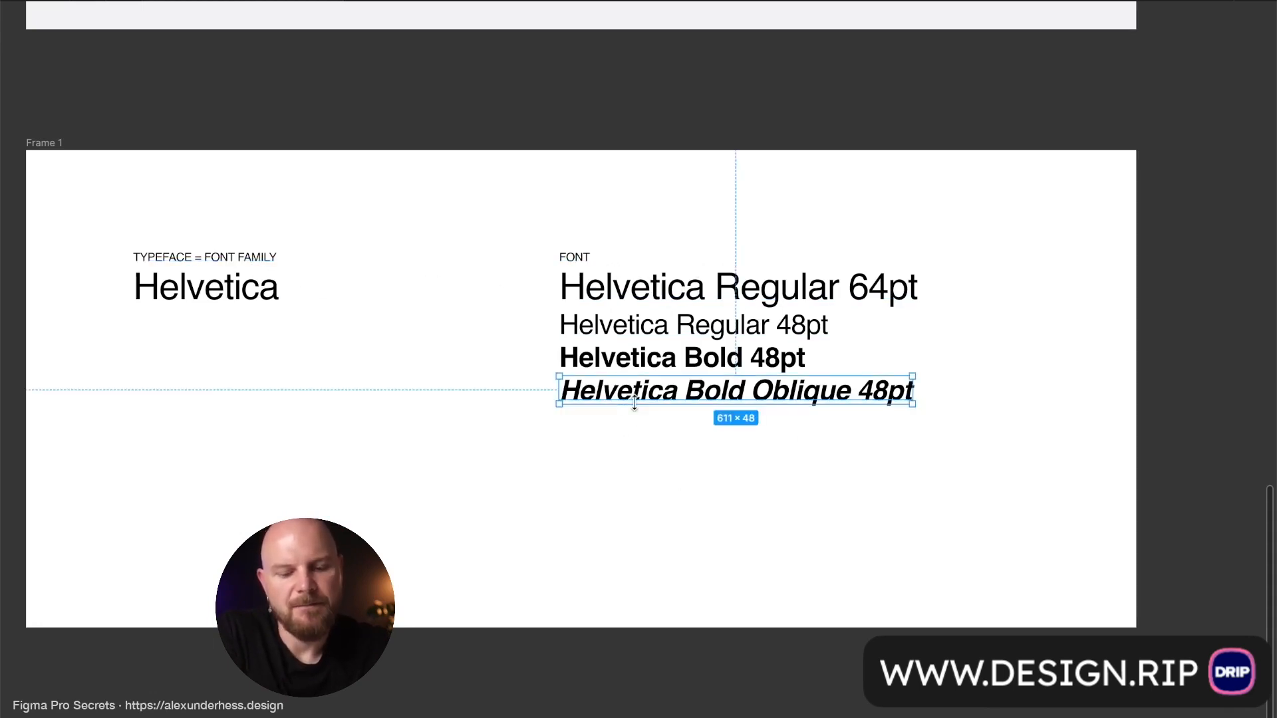
key(ctrl+backslash)
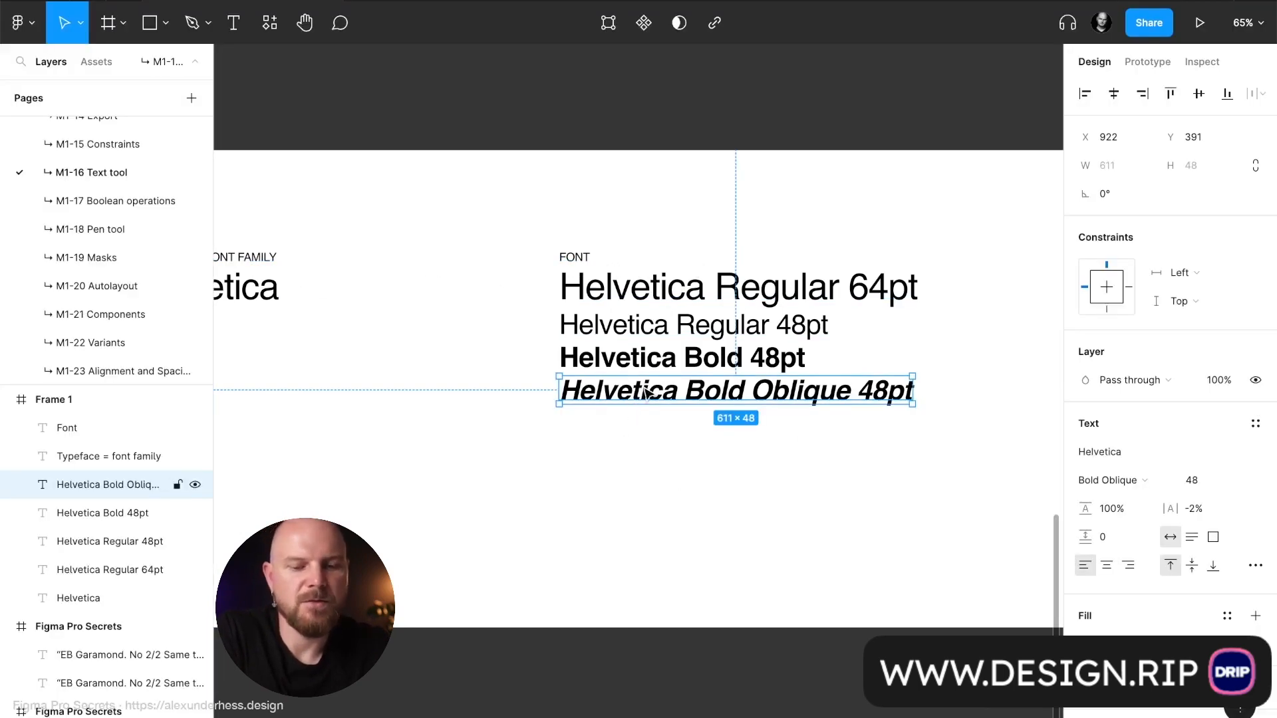
click(1212, 485)
text(32)
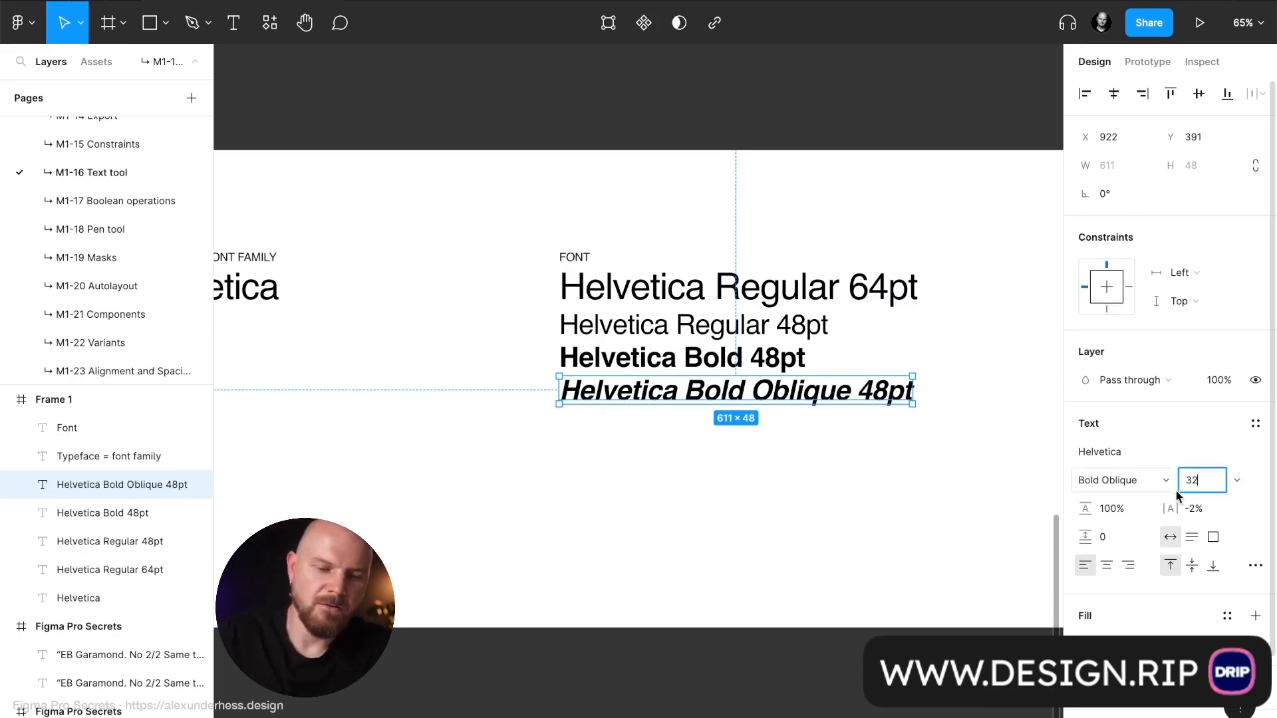
key(Return)
Reword the bold oblique line as "Helvetica Bold Oblique 32pt" and deselect it
double_click(779, 391)
key(BackSpace)
key(BackSpace)
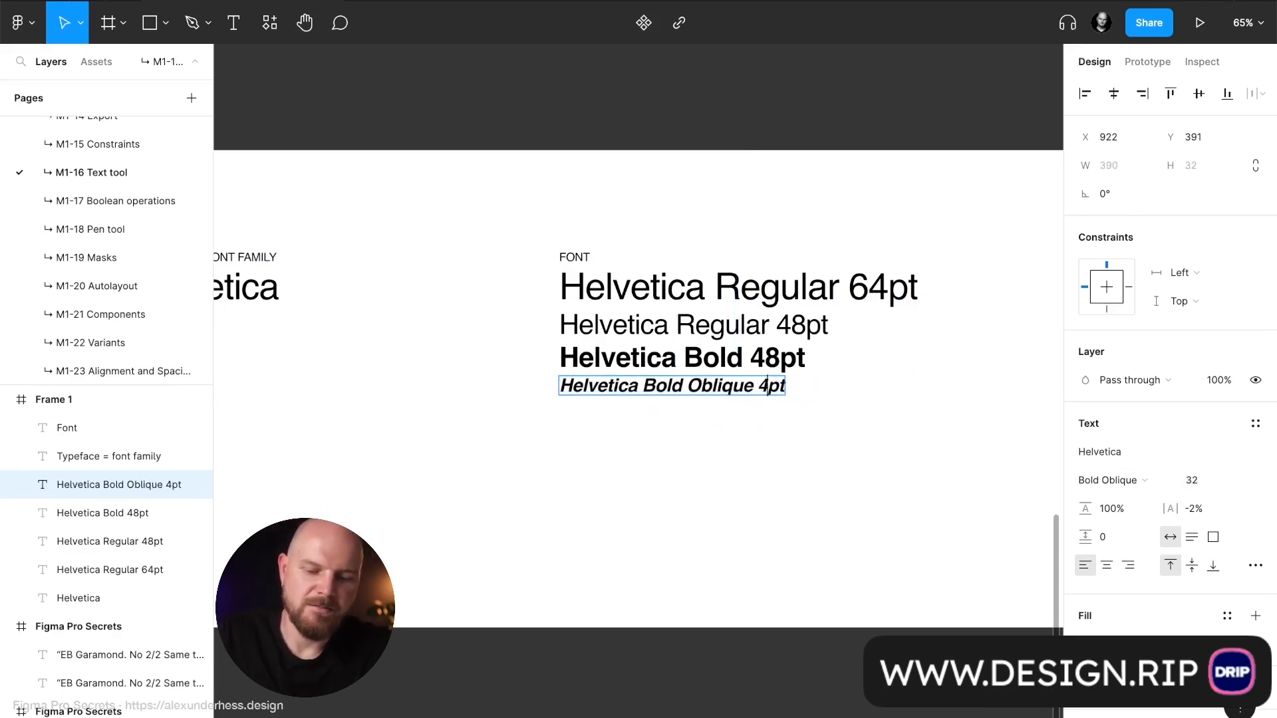
text(32)
click(706, 483)
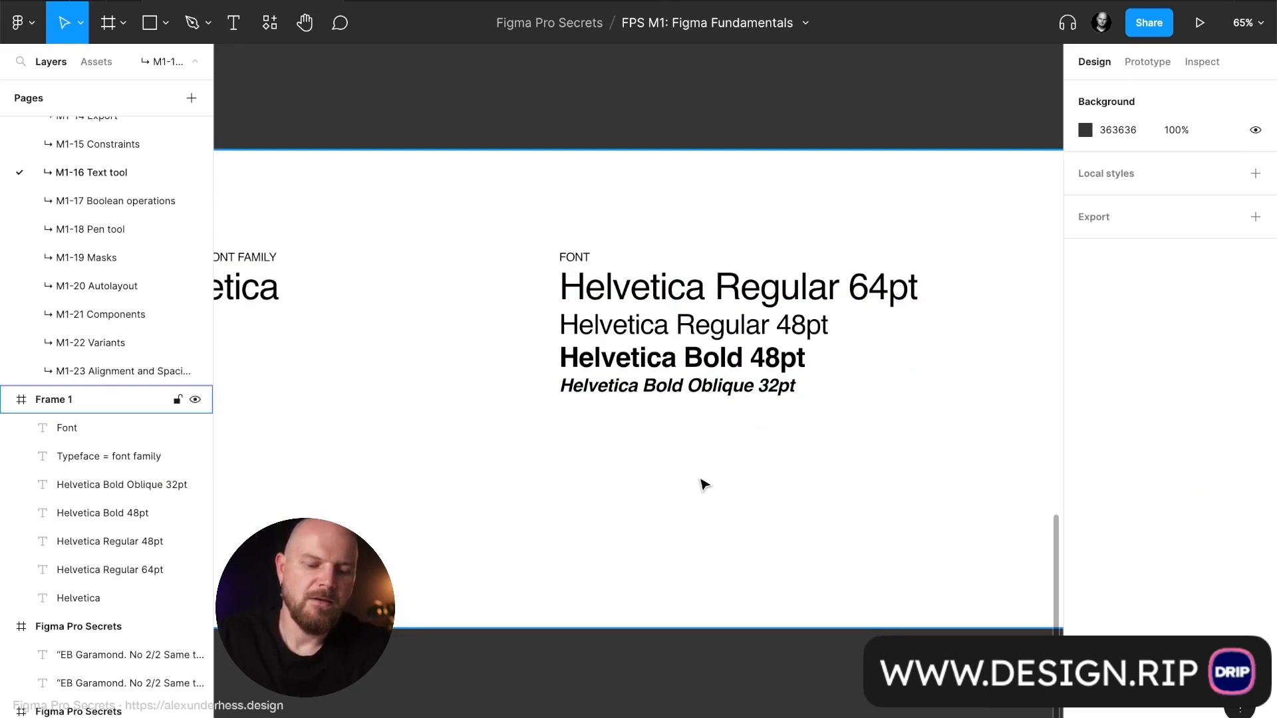
Replace the "Helvetica" sample under the typeface heading with the word "Roboto"
key(ctrl+backslash)
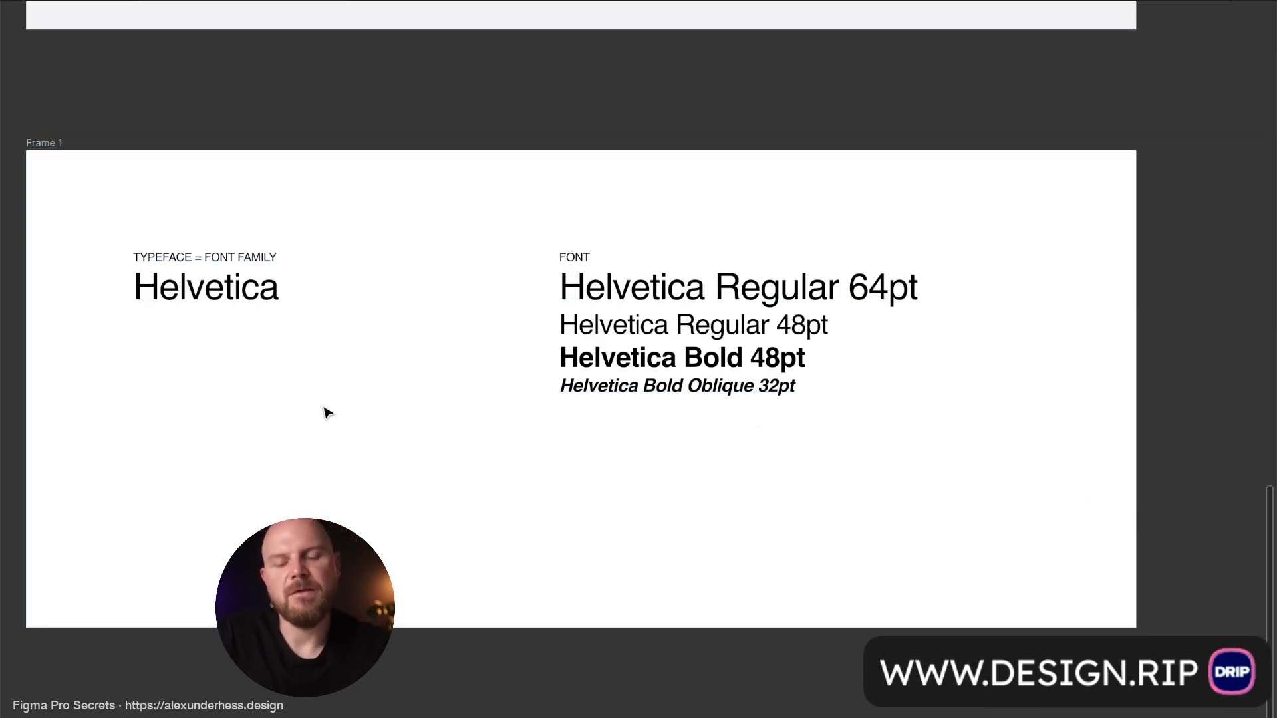
click(685, 397)
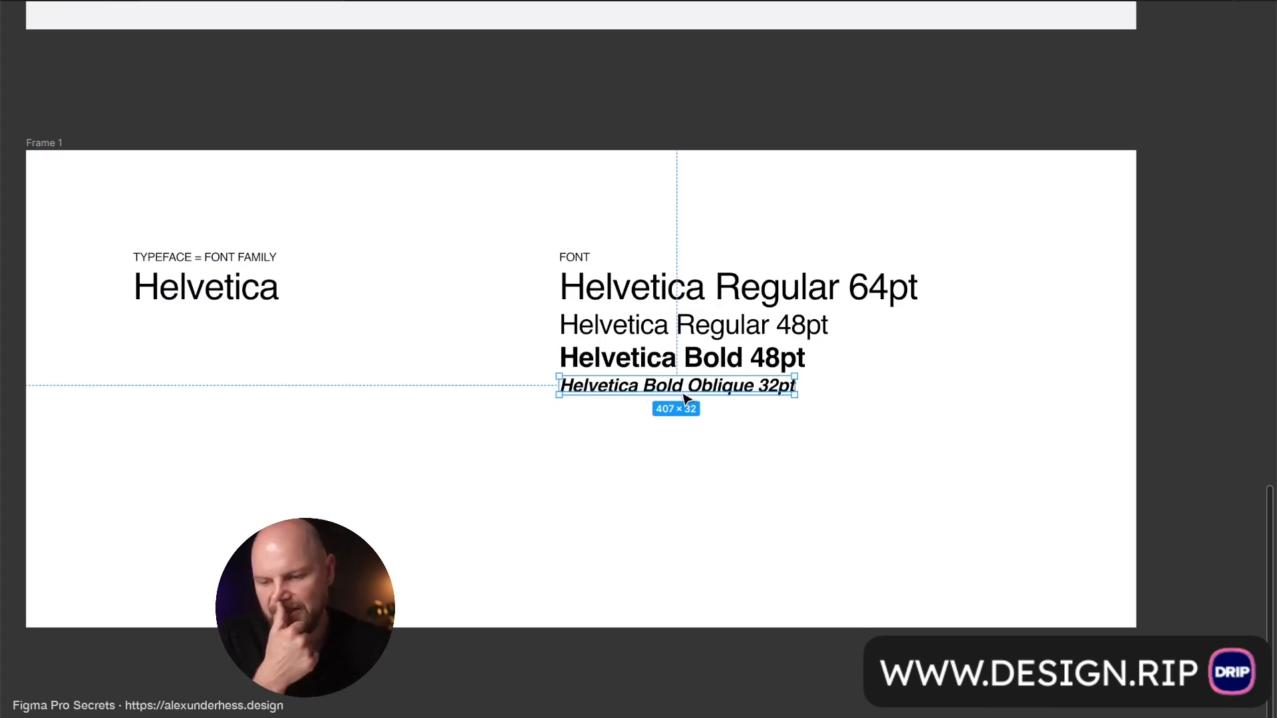
click(266, 307)
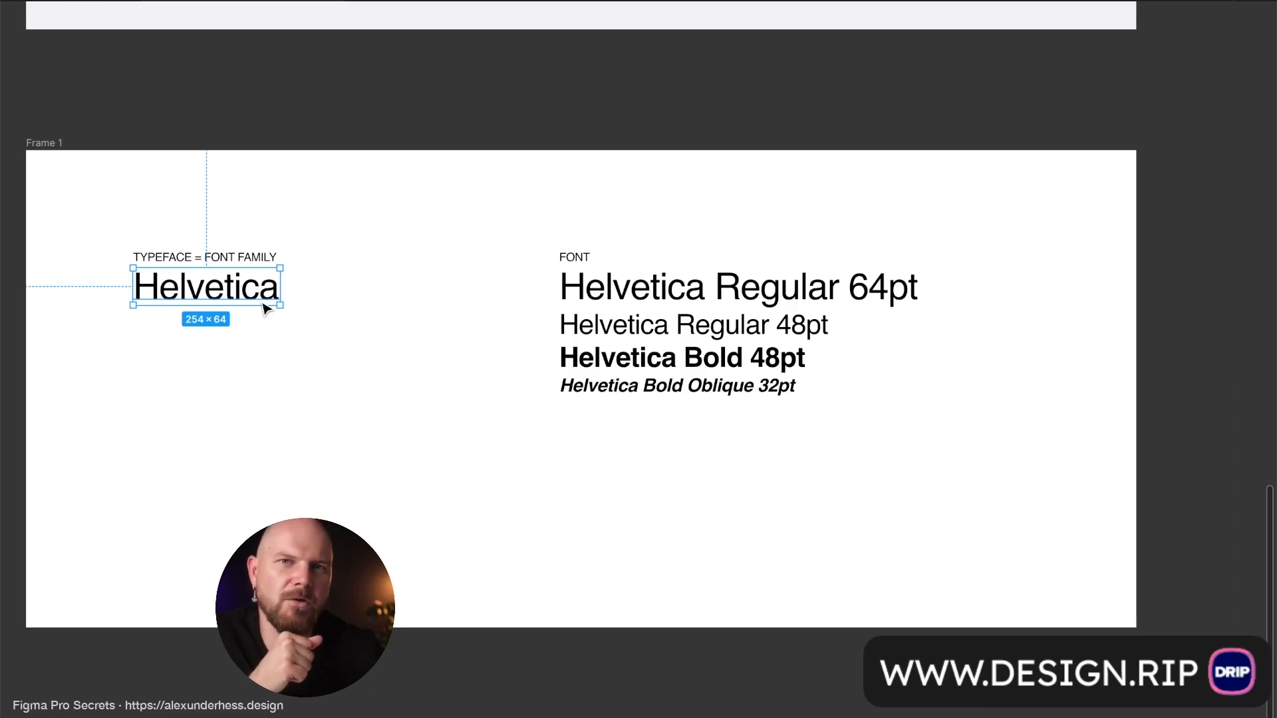
double_click(261, 300)
text(Roboto)
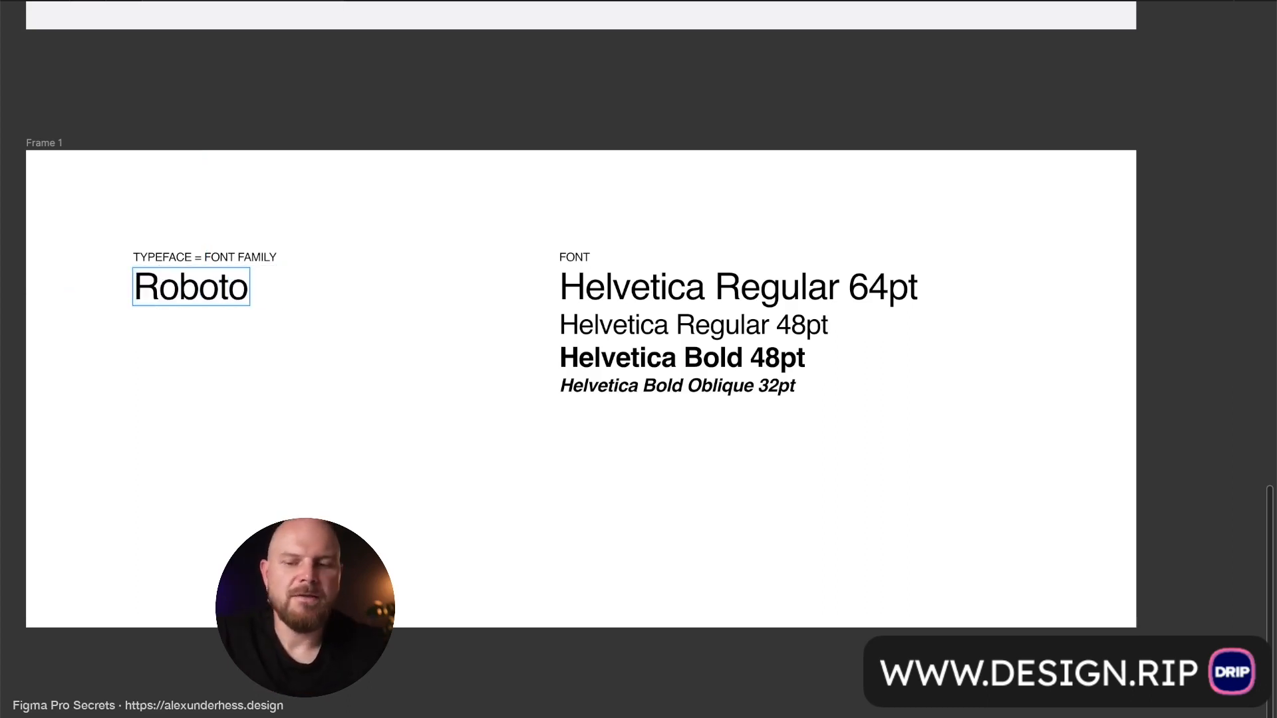
key(Escape)
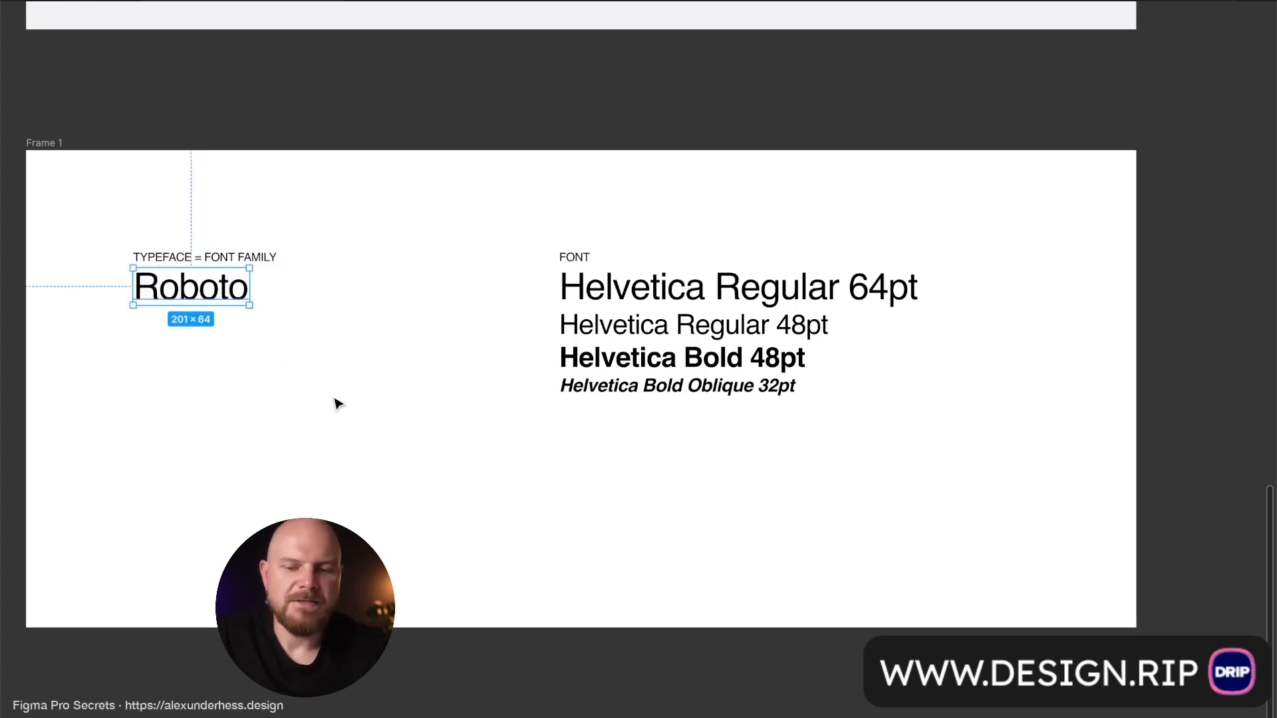
Change the font family of the four Helvetica sample lines under the FONT heading to Roboto
drag(636, 479, 588, 260)
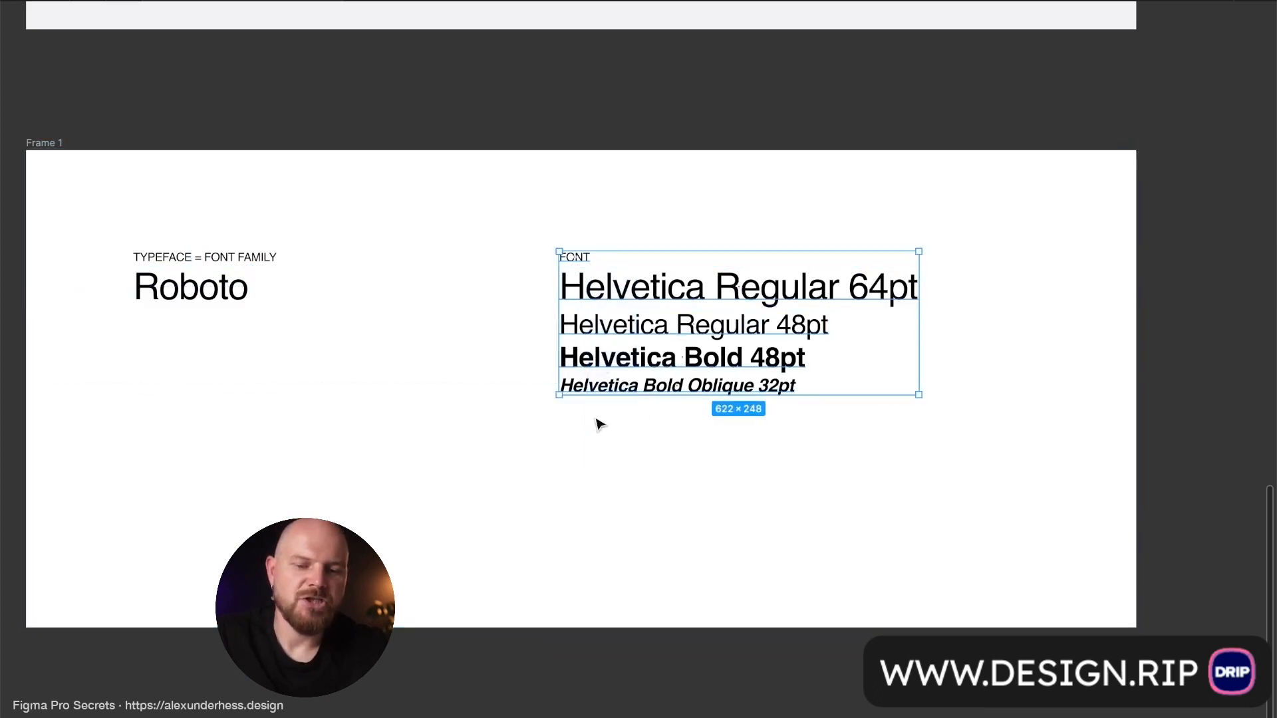
drag(589, 465, 588, 284)
key(super+backslash)
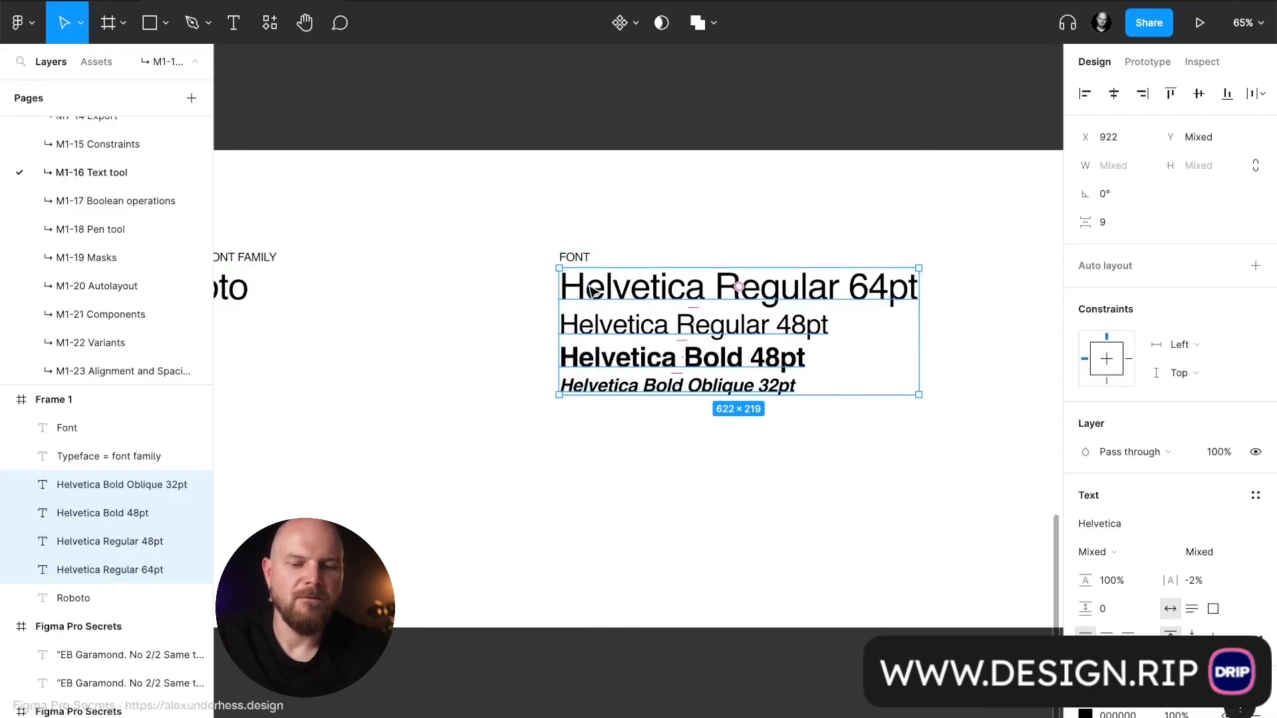
click(1135, 523)
text(Roboto)
key(Return)
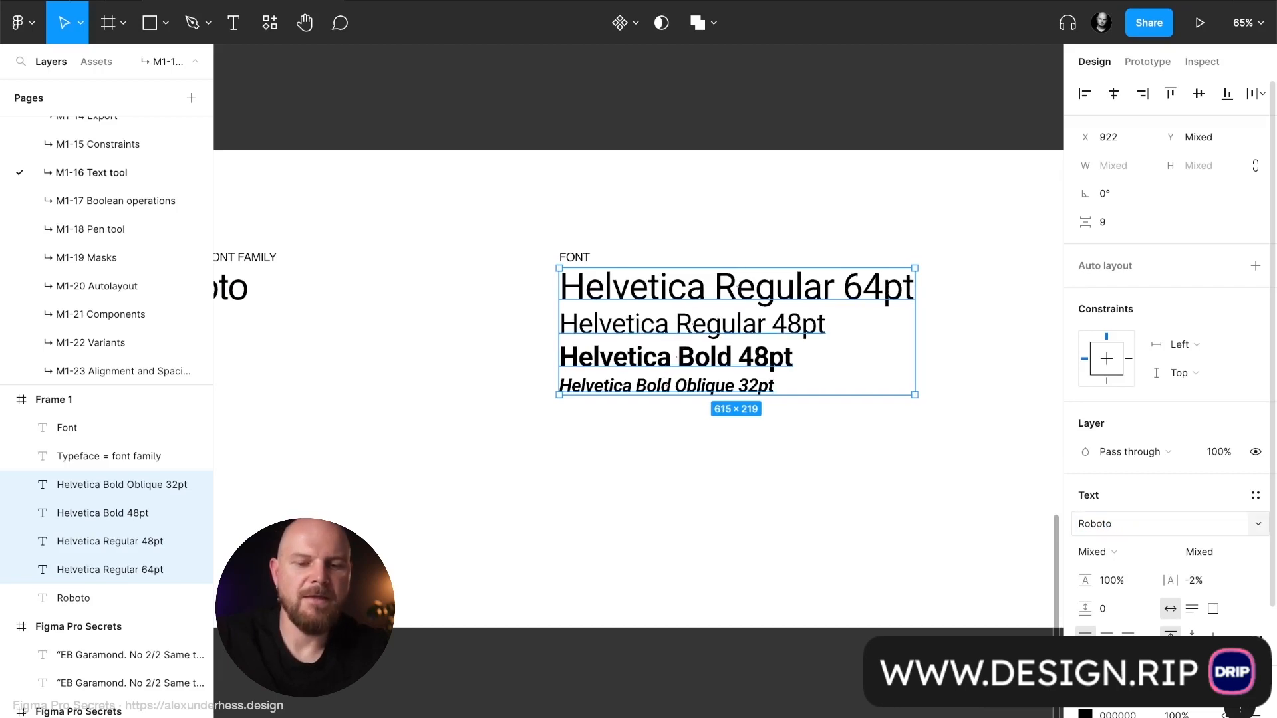
Reword the 64pt sample line as "Roboto Regular 64pt"
click(685, 302)
double_click(685, 303)
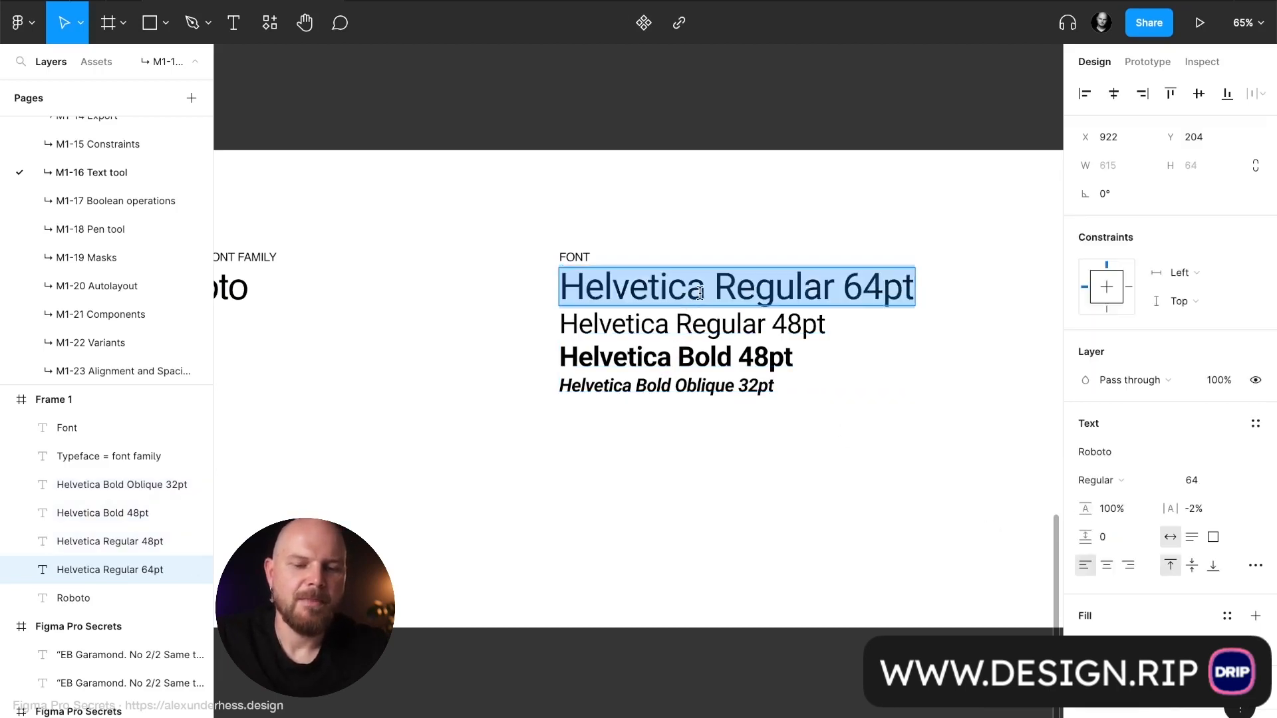
drag(703, 287, 556, 286)
text(Roboto)
key(Escape)
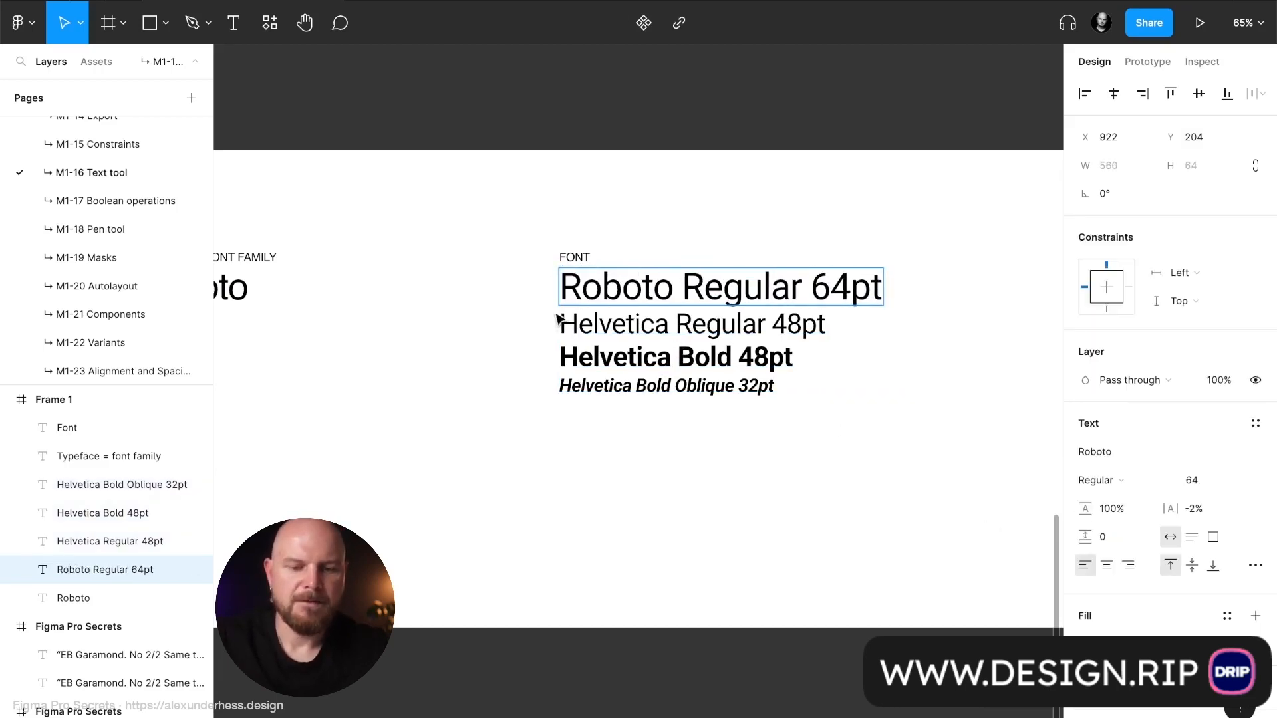
Replace "Helvetica" with "Roboto" in the Regular 48pt and Bold 48pt sample lines
click(565, 324)
double_click(627, 324)
drag(668, 324, 525, 324)
text(Roboto)
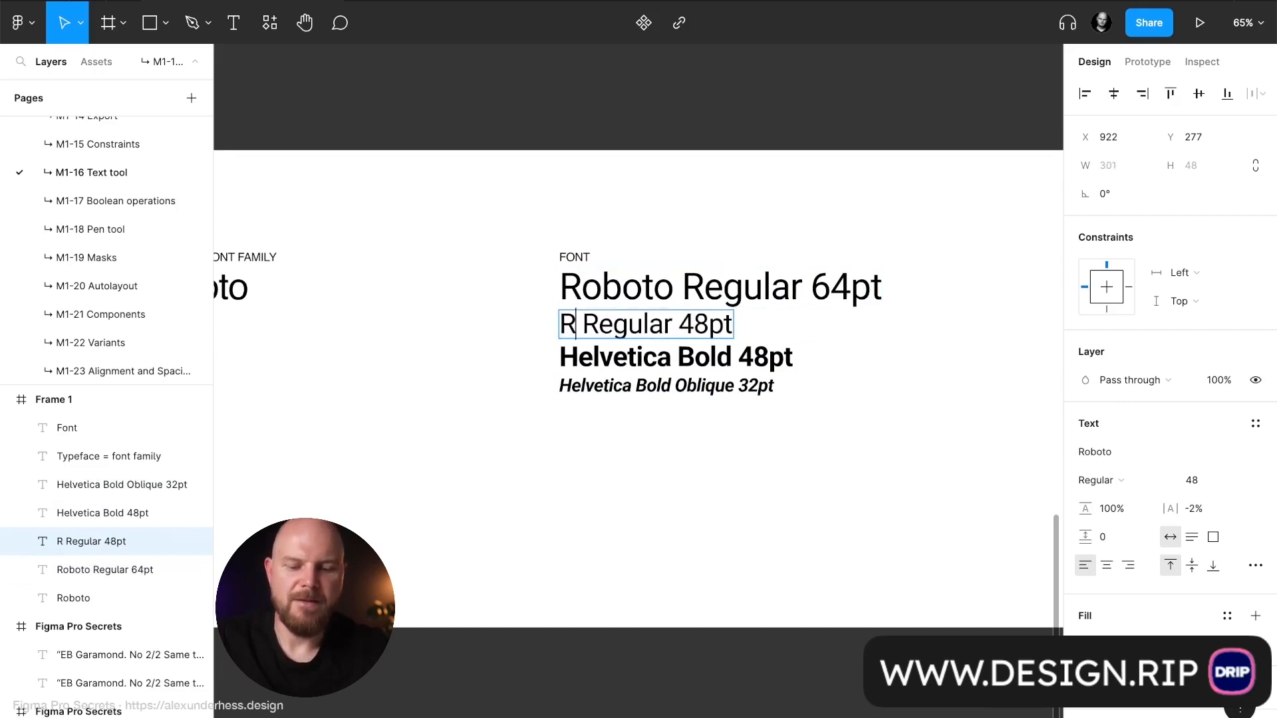
double_click(661, 352)
drag(672, 357, 501, 362)
text(Roboto)
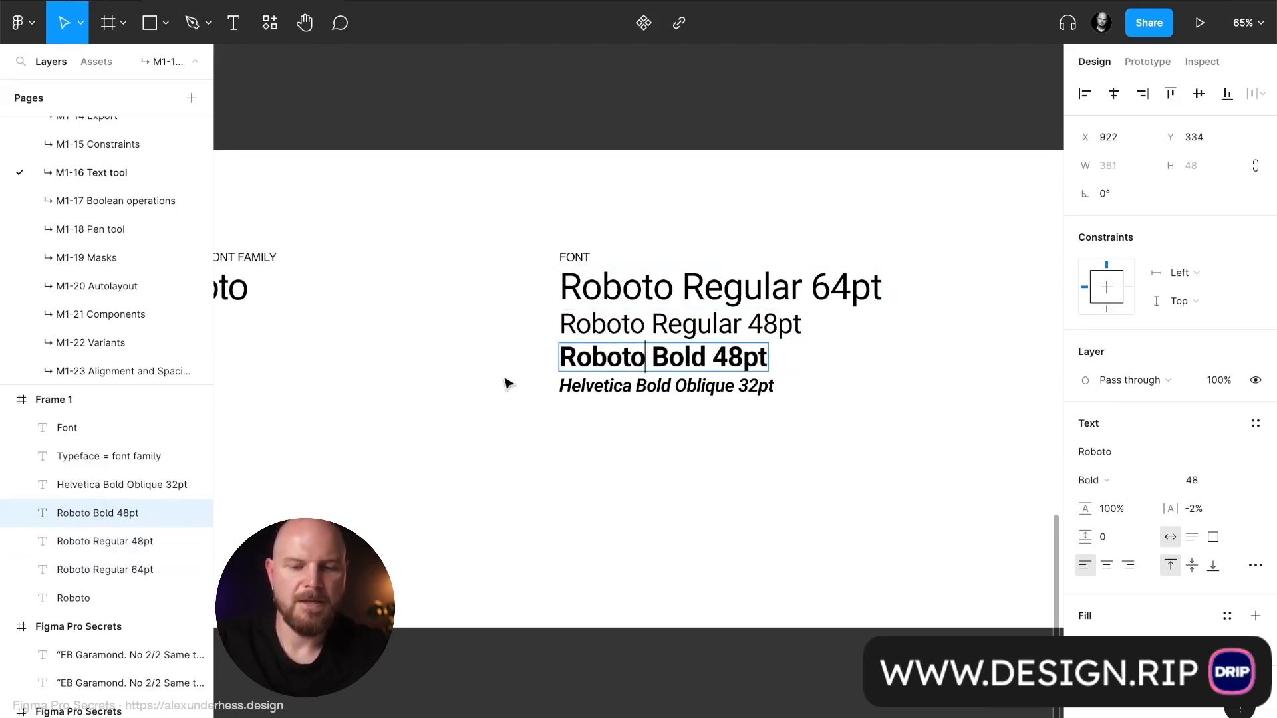
Reword the 32pt sample line as "Roboto Bold Oblique 32pt"
double_click(611, 386)
drag(630, 386, 527, 386)
text(Roboto)
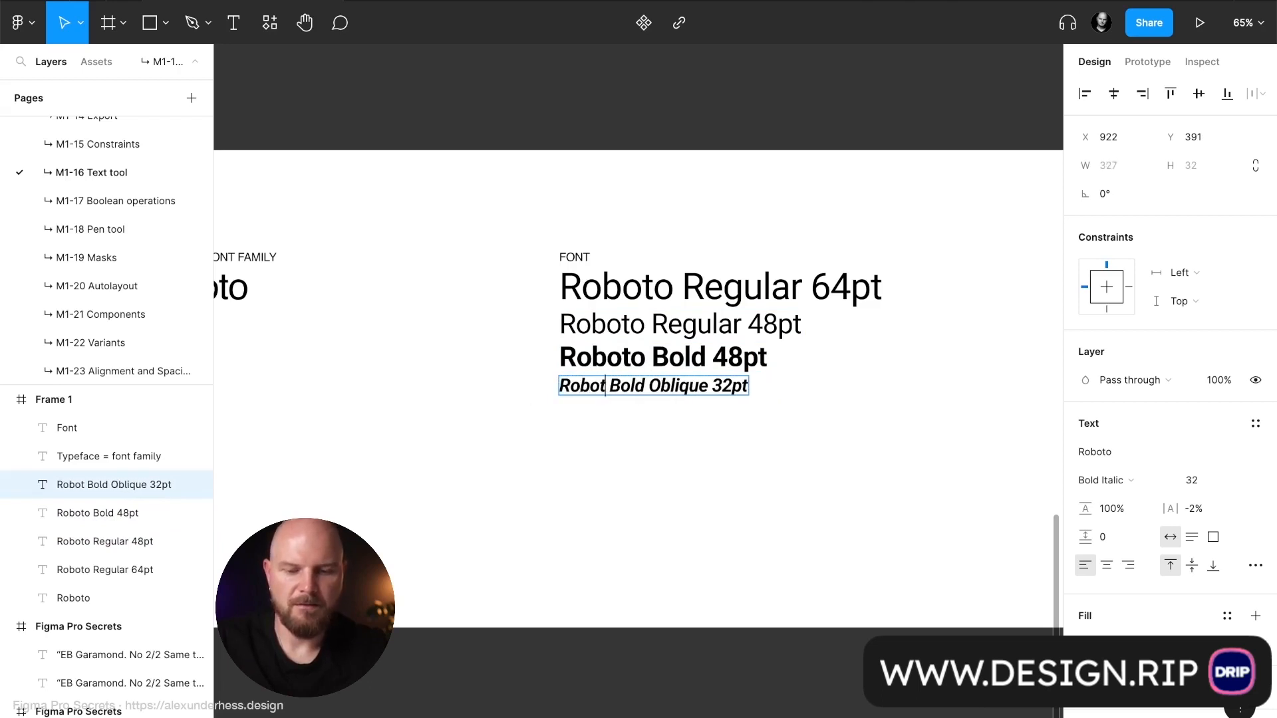
key(Escape)
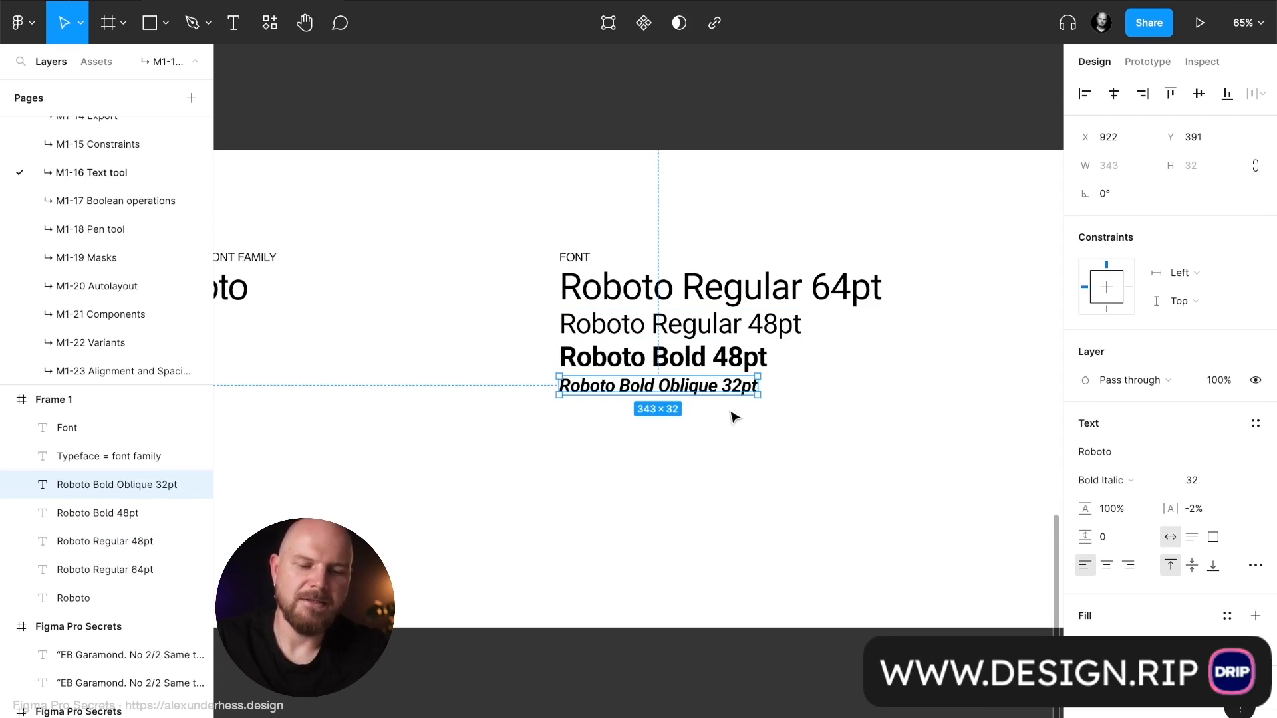
Replace "Oblique" with "Italic" in the 32pt line, deselect it and hide the interface
double_click(729, 386)
double_click(698, 386)
text(Italic)
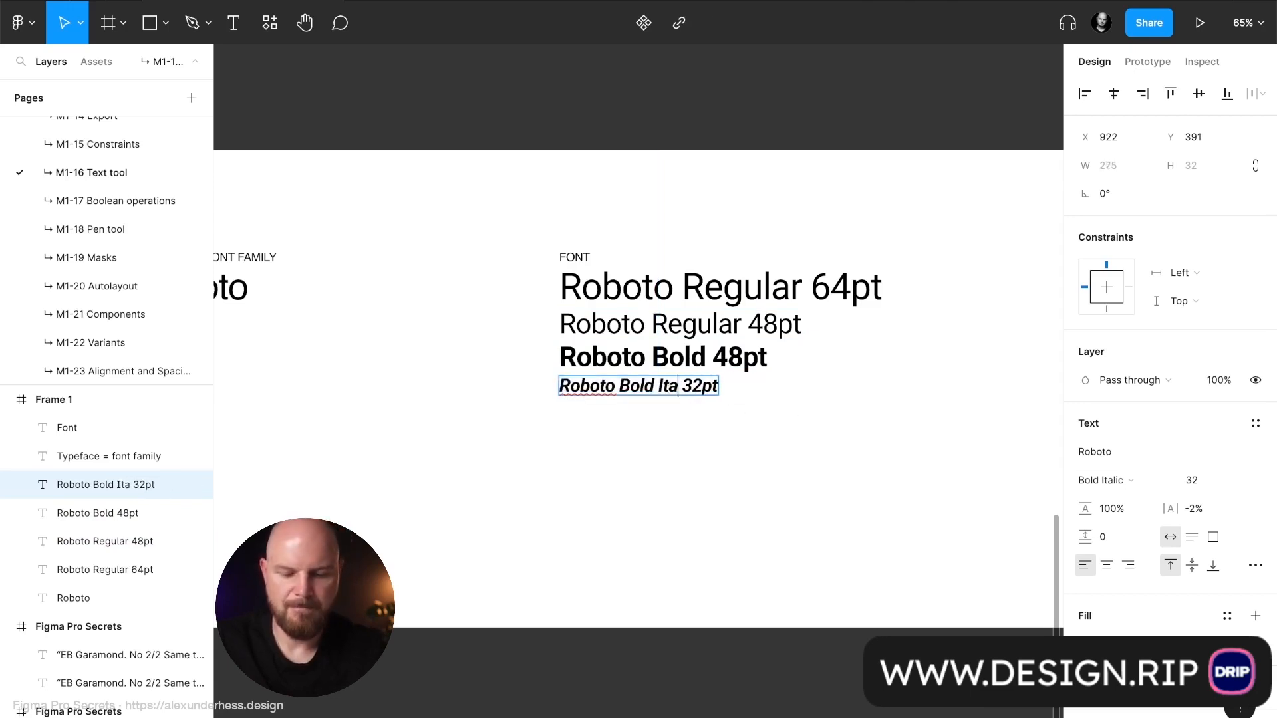
click(687, 523)
key(ctrl+backslash)
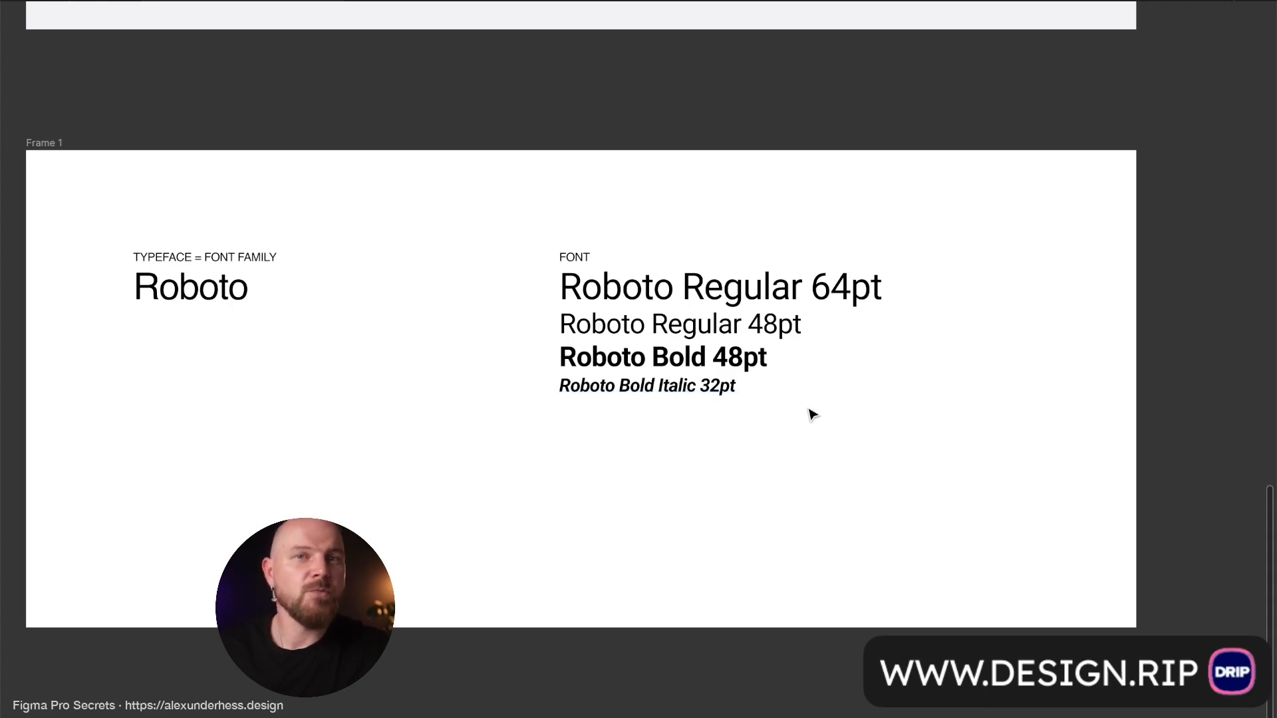
Reword the "Roboto Bold 48pt" line as "Roboto Bold 24pt"
double_click(742, 363)
mouse_move(735, 357)
mouse_down()
mouse_move(716, 359)
mouse_move(743, 359)
mouse_up()
text(24)
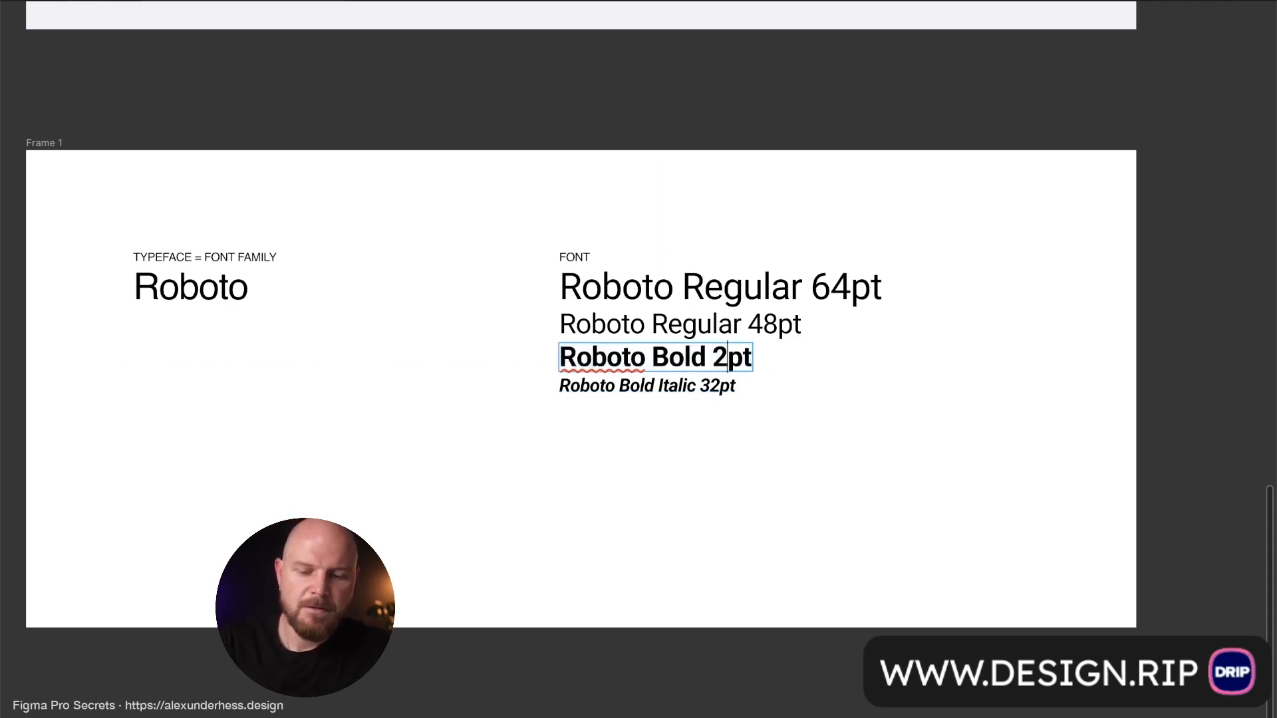
key(Escape)
Set the font size of the "Roboto Bold 24pt" text to 24, deselect it and hide the interface
key(ctrl+backslash)
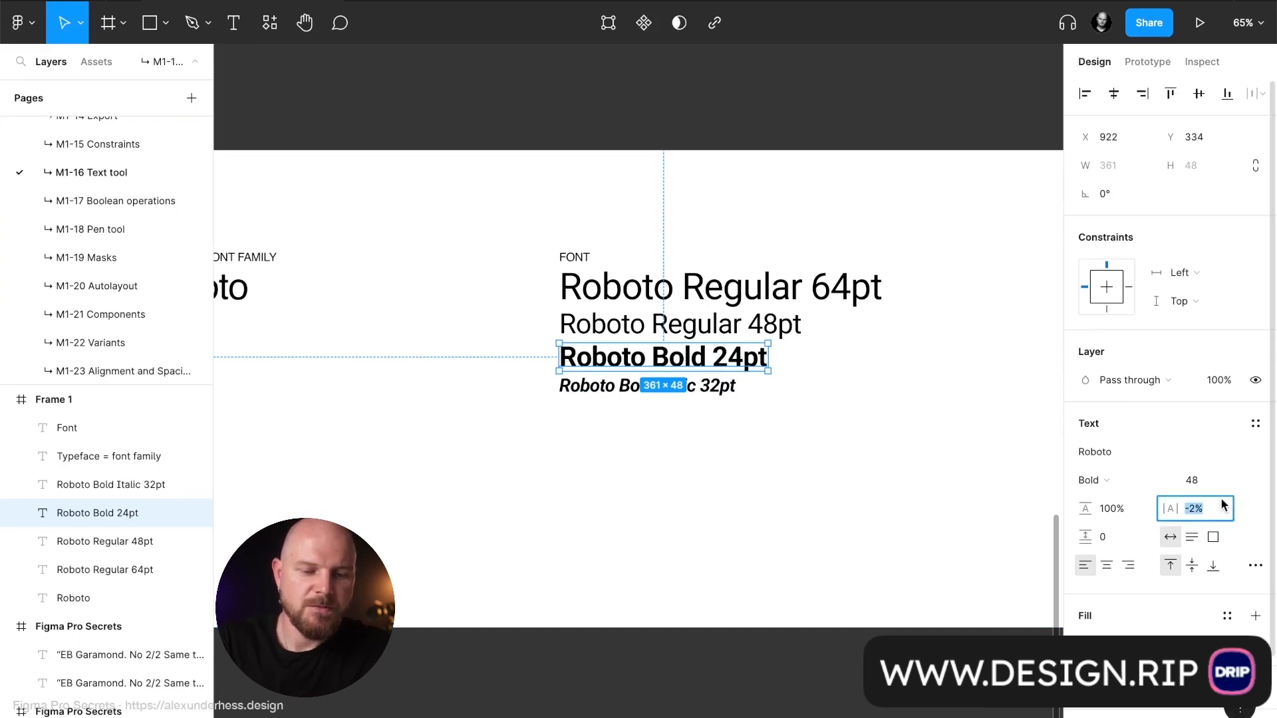
click(1219, 490)
text(24)
key(Return)
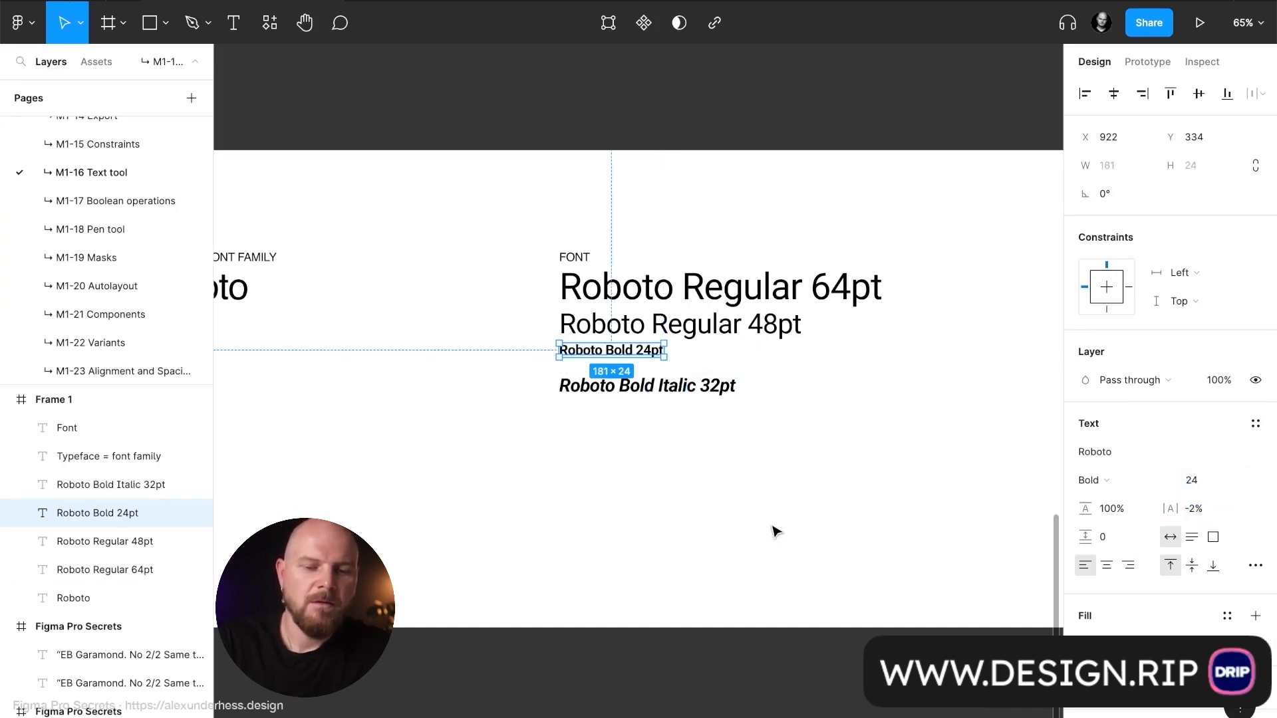
click(774, 531)
key(ctrl+backslash)
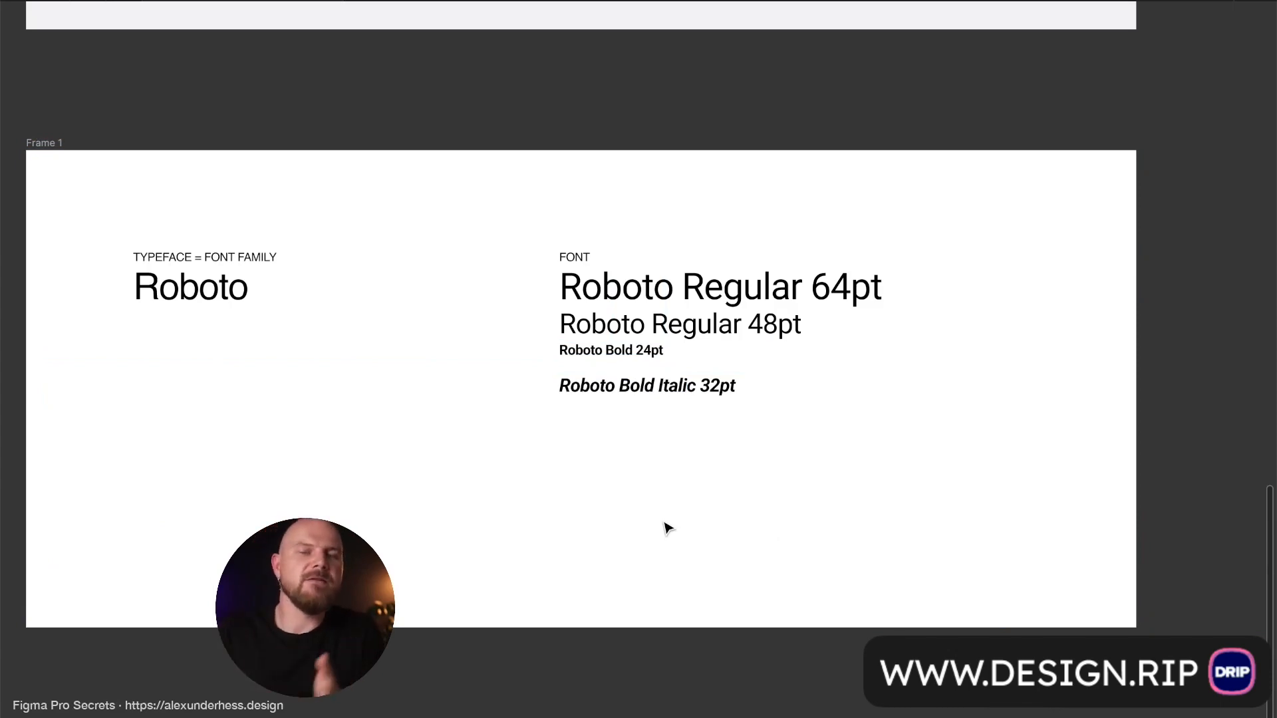
Bring the interface back and examine the text properties of the "Roboto" sample under the typeface heading
key(ctrl+backslash)
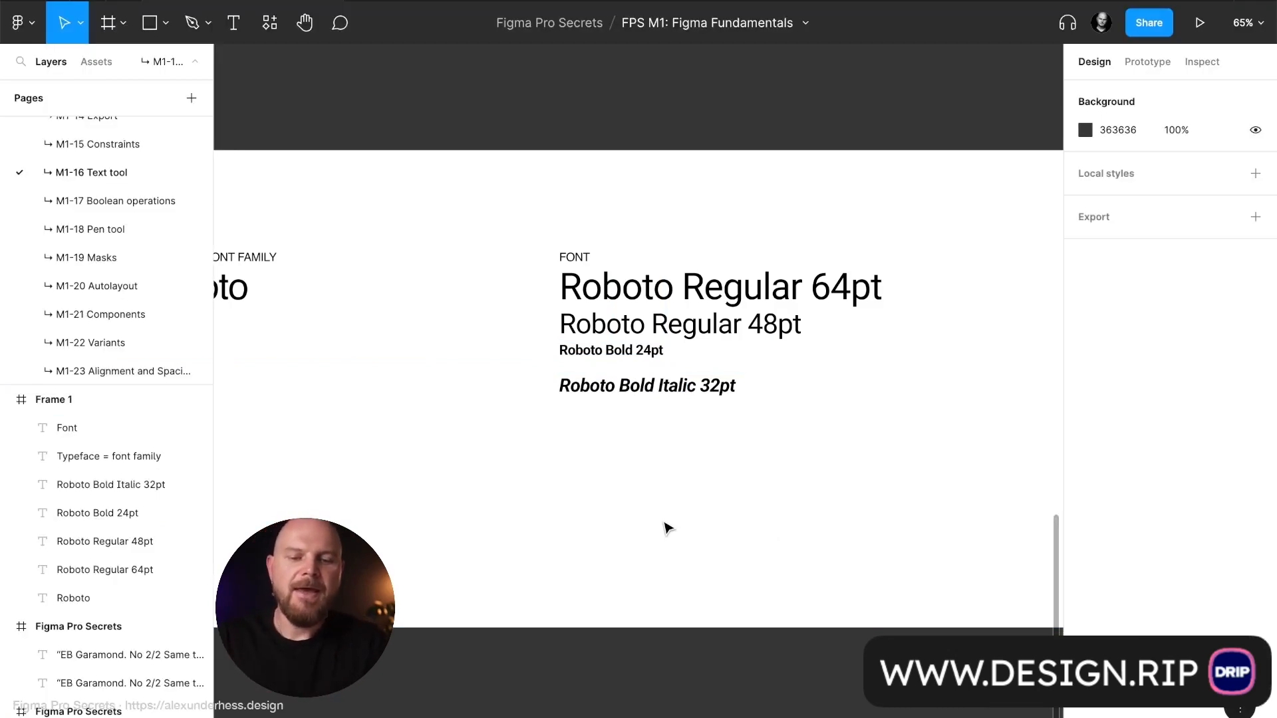
scroll(665, 515, left, 3)
scroll(665, 516, down, 1)
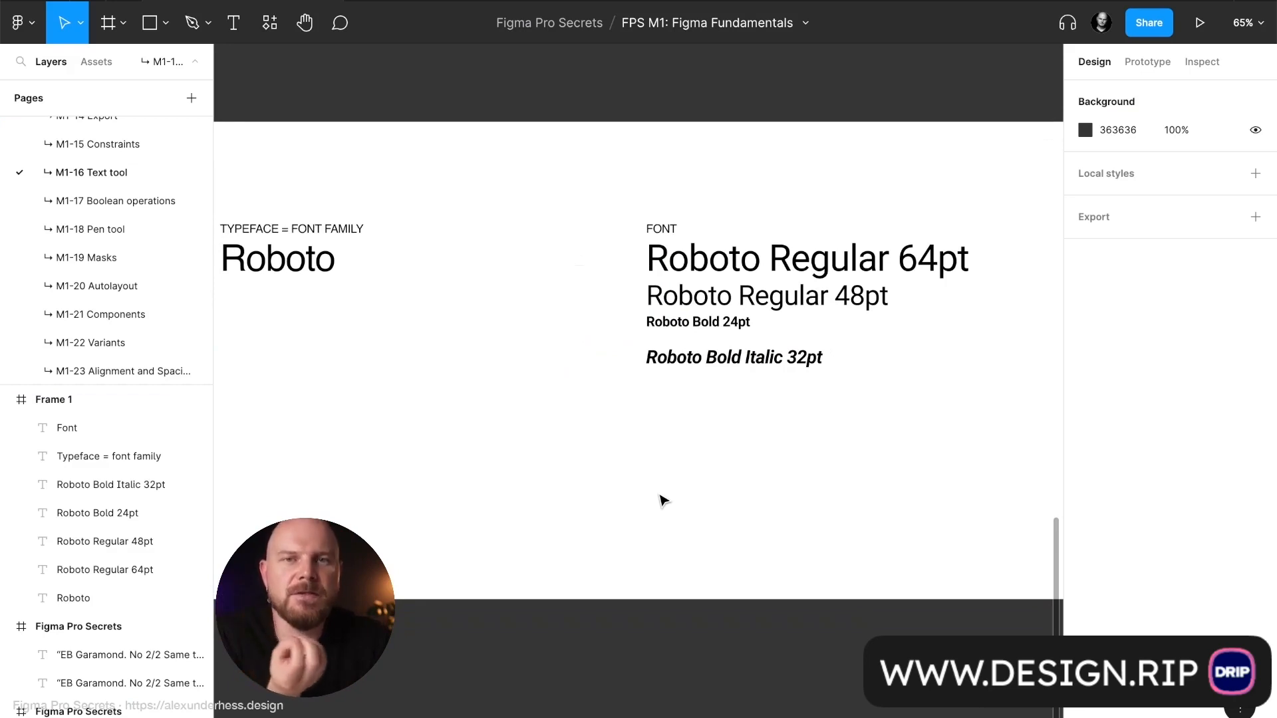
scroll(663, 500, left, 3)
scroll(663, 500, down, 2)
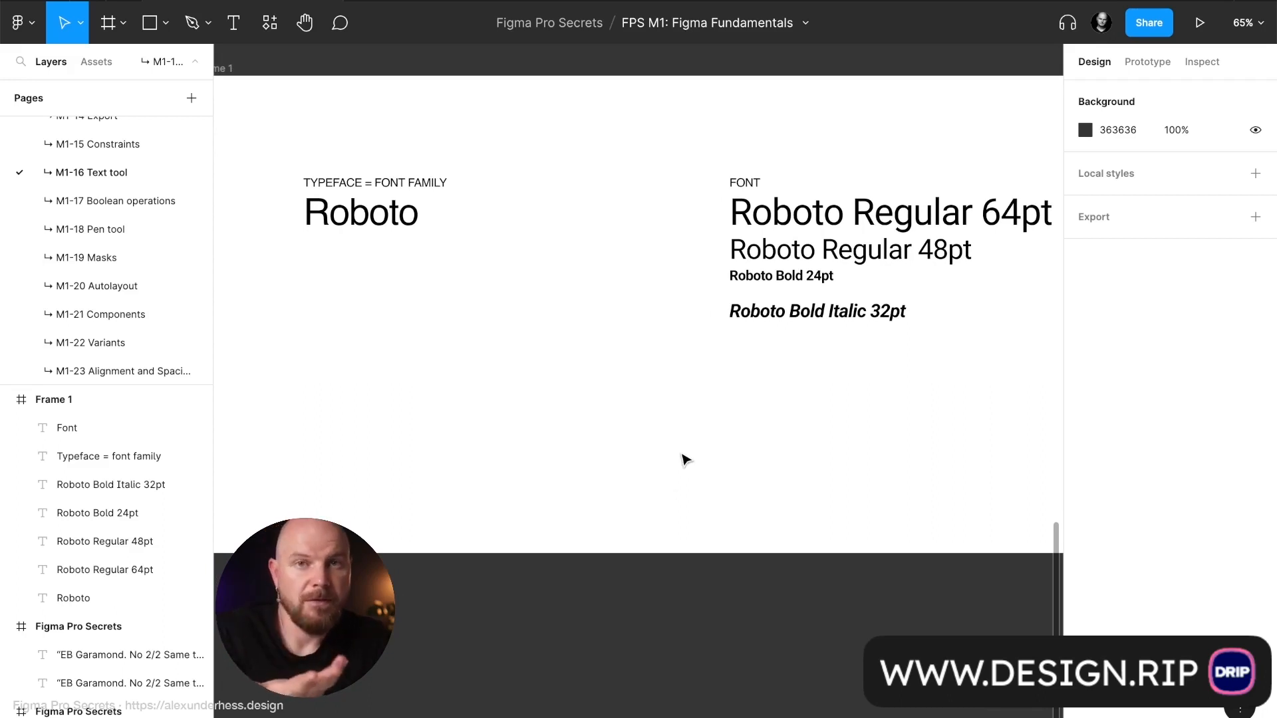
click(73, 598)
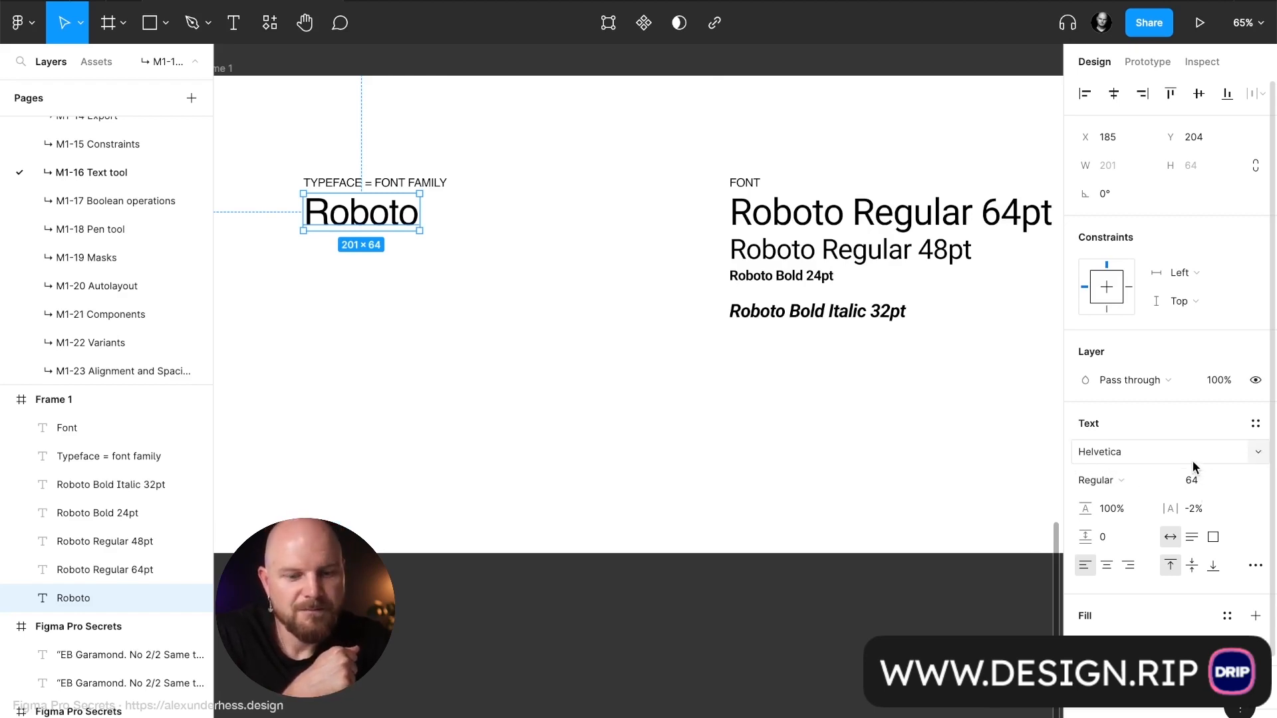
scroll(811, 353, right, 1)
scroll(811, 352, down, 1)
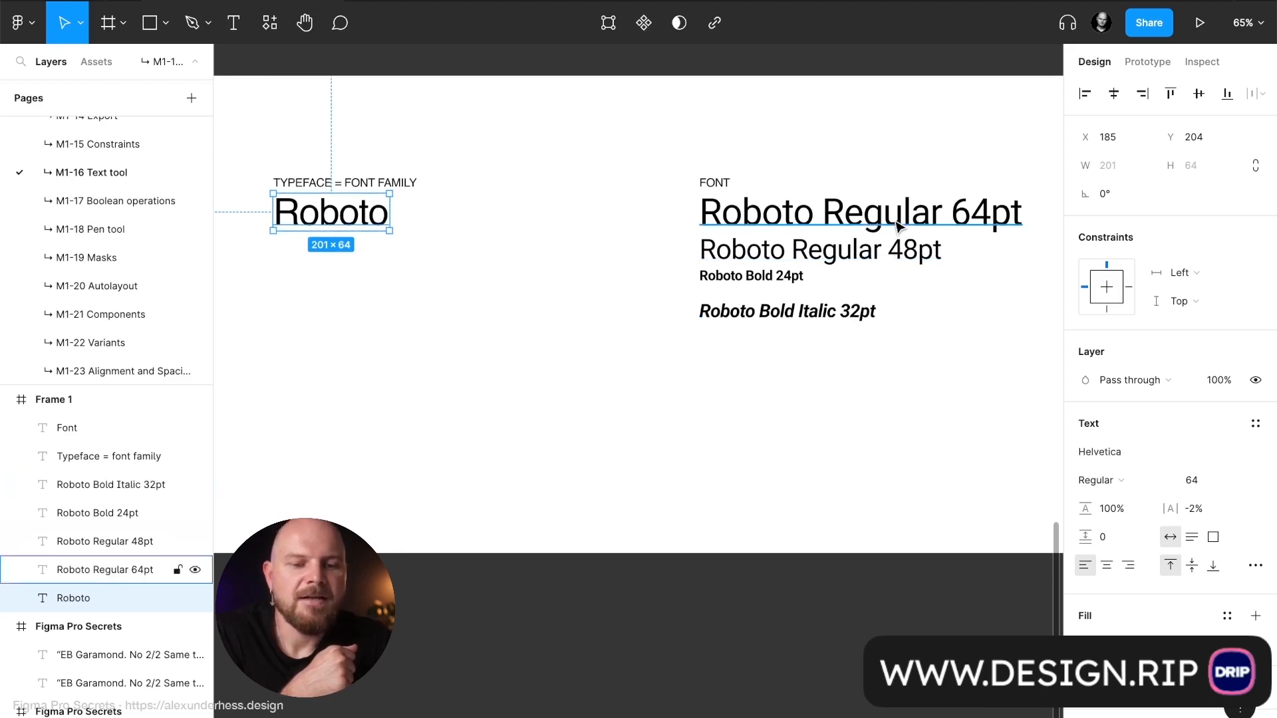
Place a copy of the "Roboto Regular 64pt" line below the italic sample, left-aligned with the column at Y 531
click(895, 220)
scroll(898, 226, right, 5)
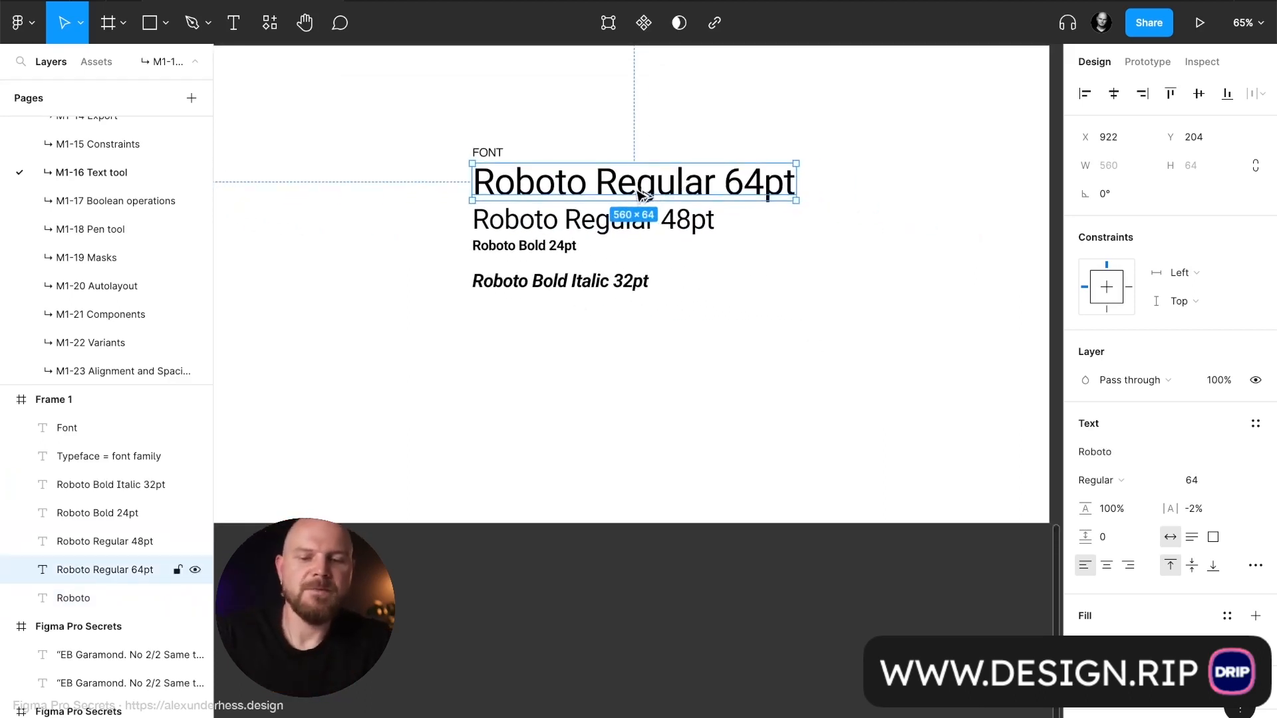
drag(637, 194, 641, 386)
Reword the copied 64pt line as "font: 64px 400 Roboto;"
double_click(633, 375)
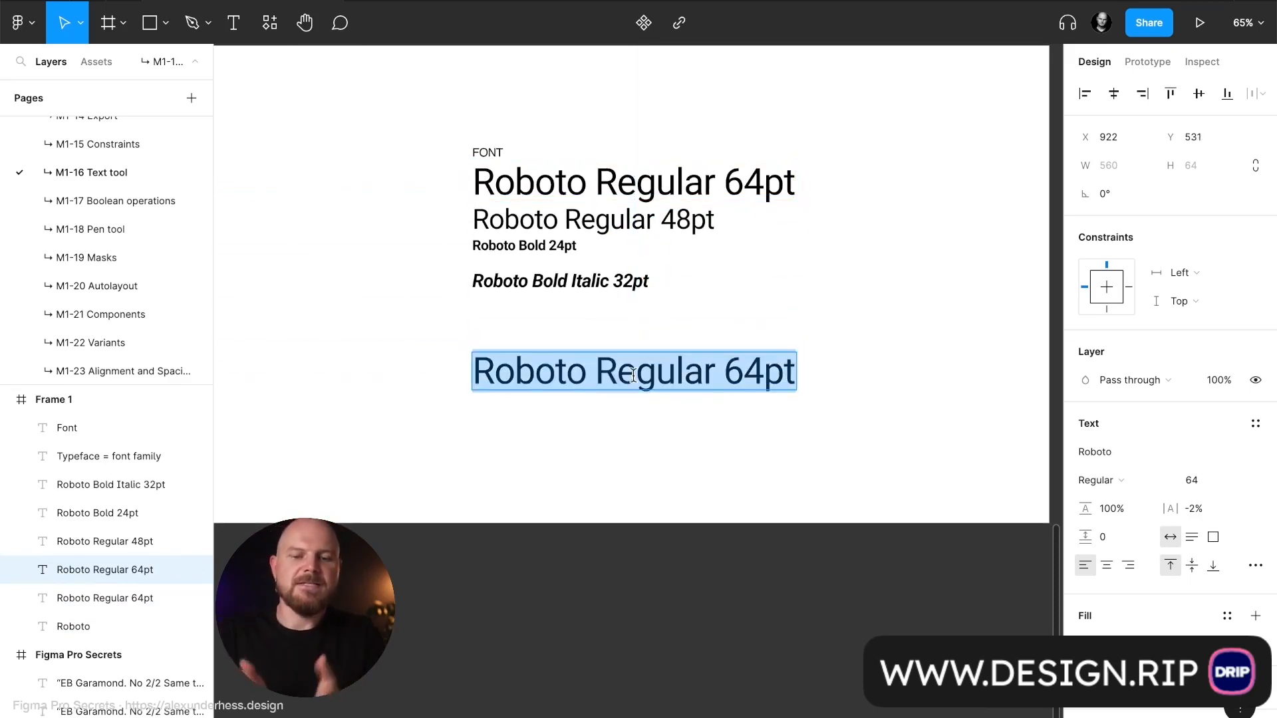
text(font)
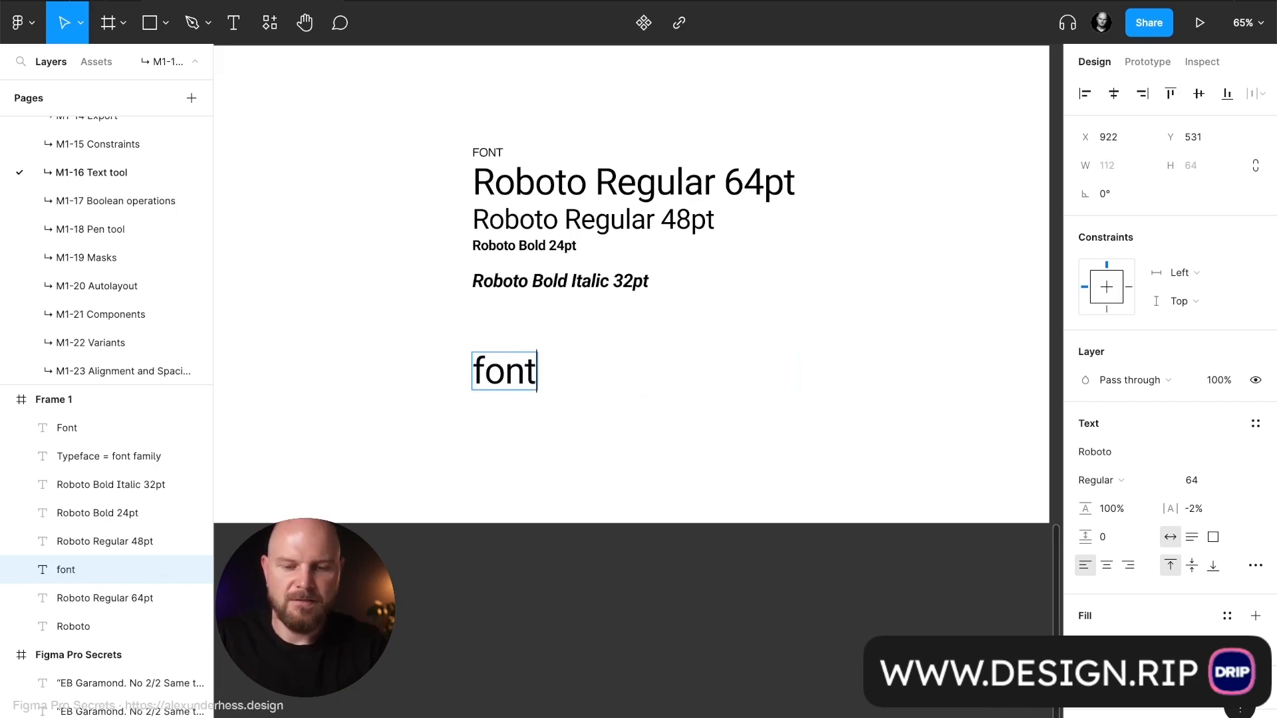
text(: 64)
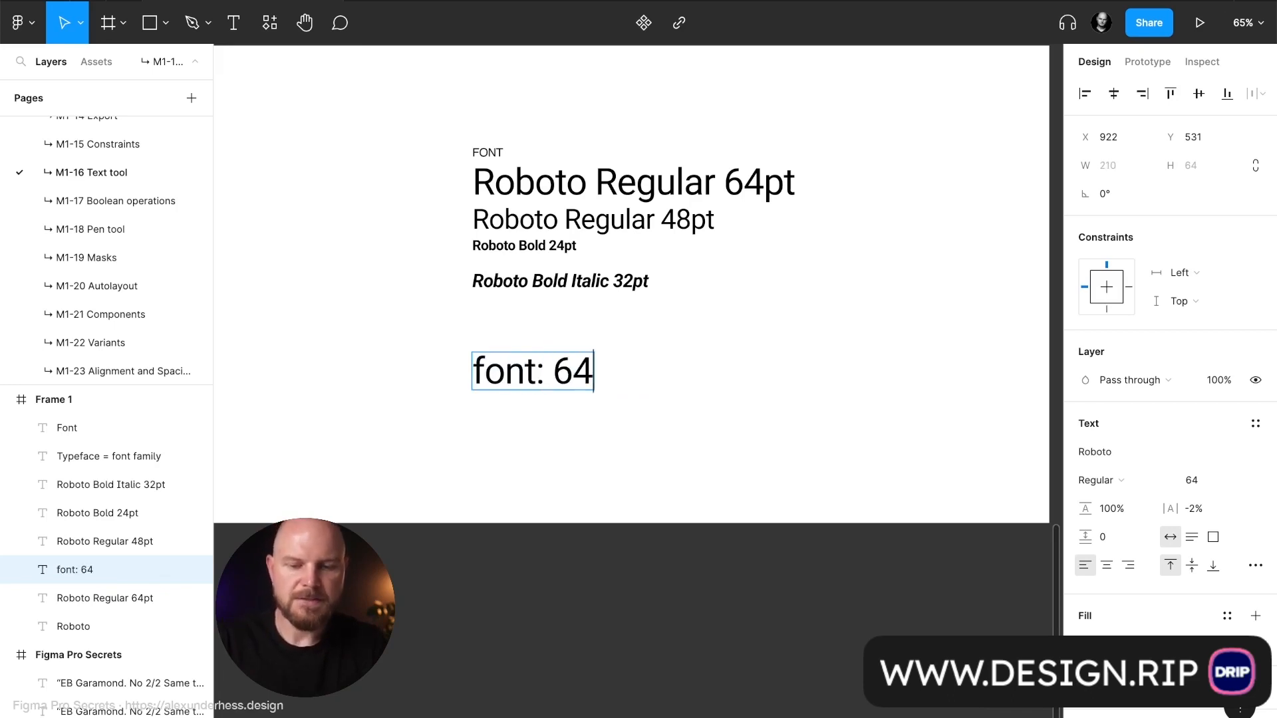
text(px )
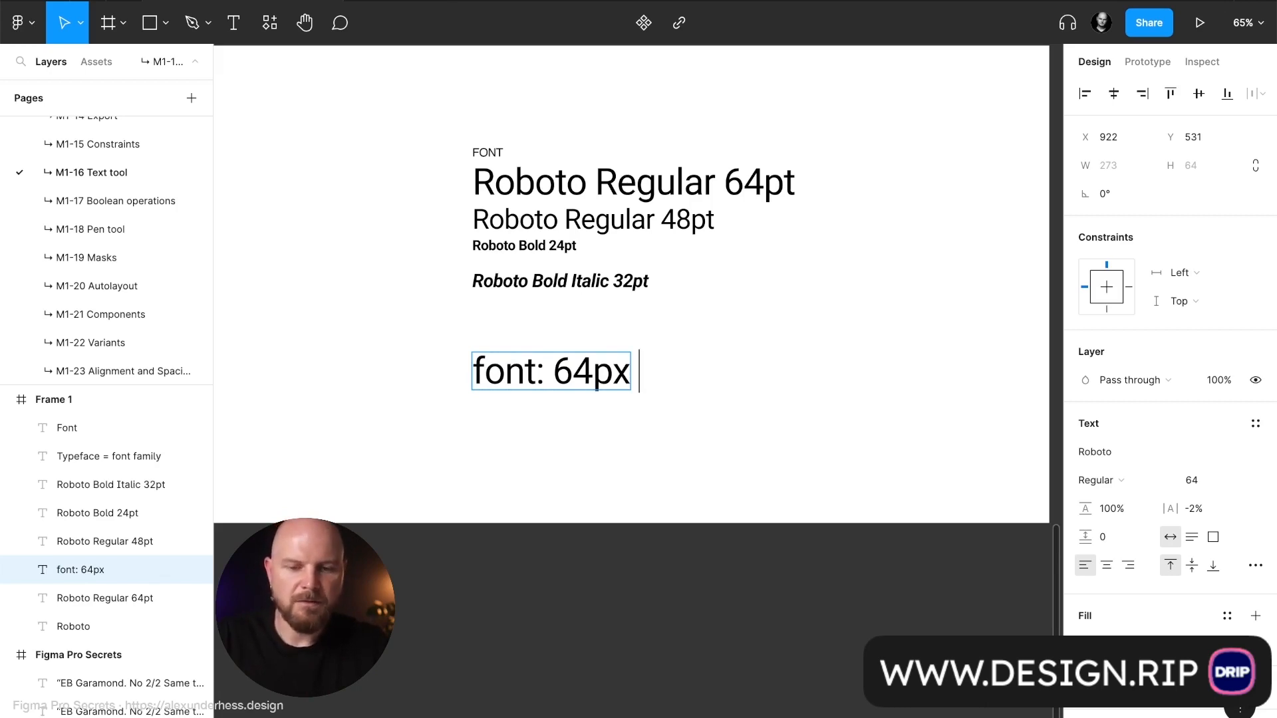
text(400)
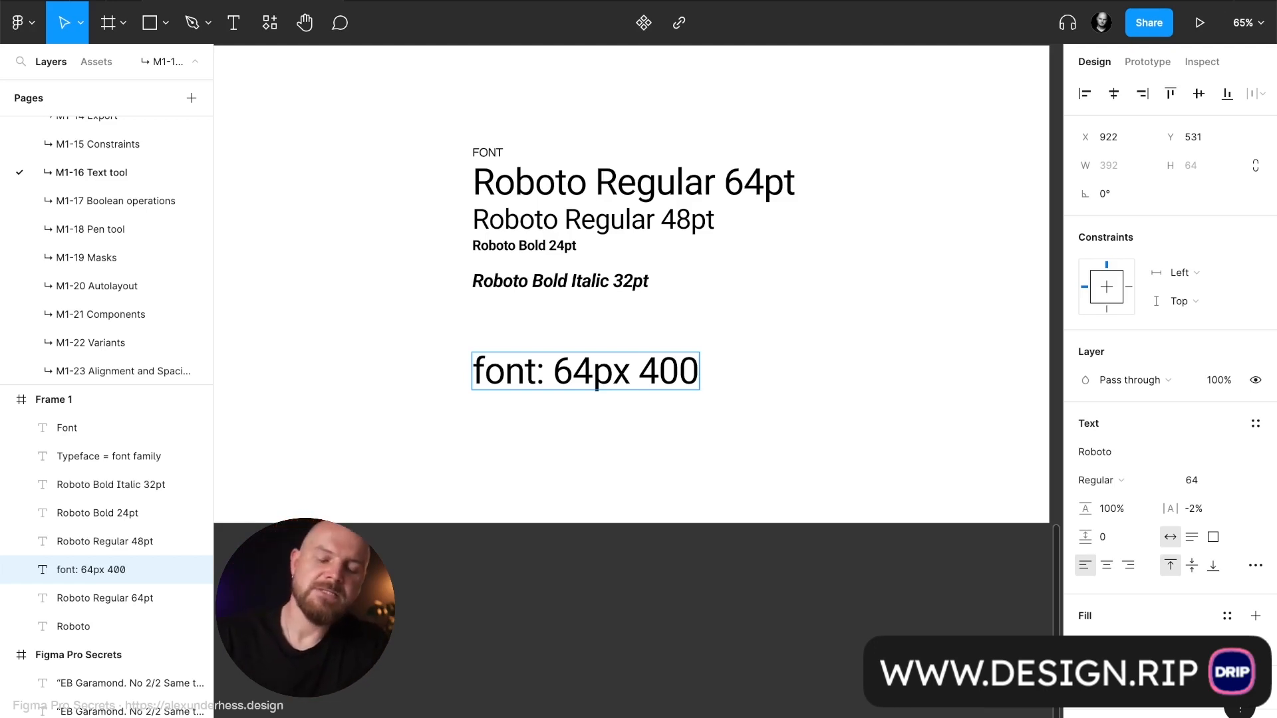
text(Roboto;)
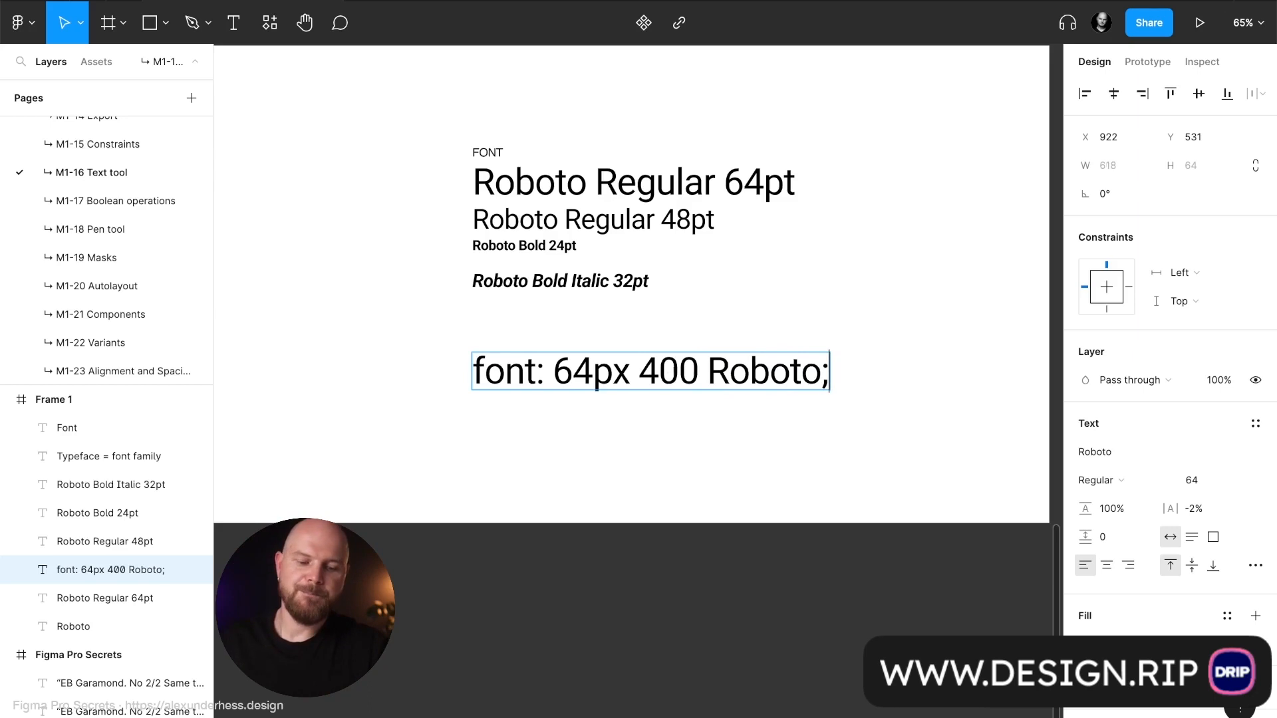
key(Escape)
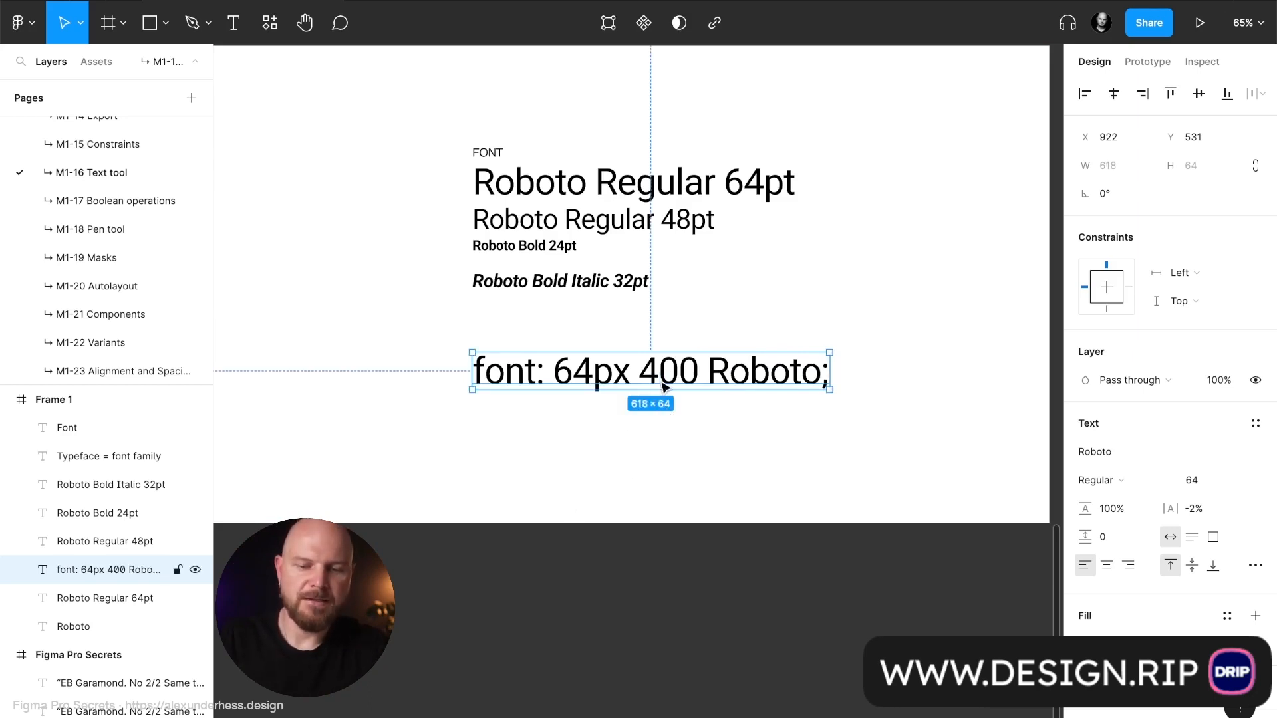
Duplicate the "font: 64px 400 Roboto;" line directly beneath itself and reword the copy as "font-size: 64px;"
drag(670, 375, 675, 424)
key(Return)
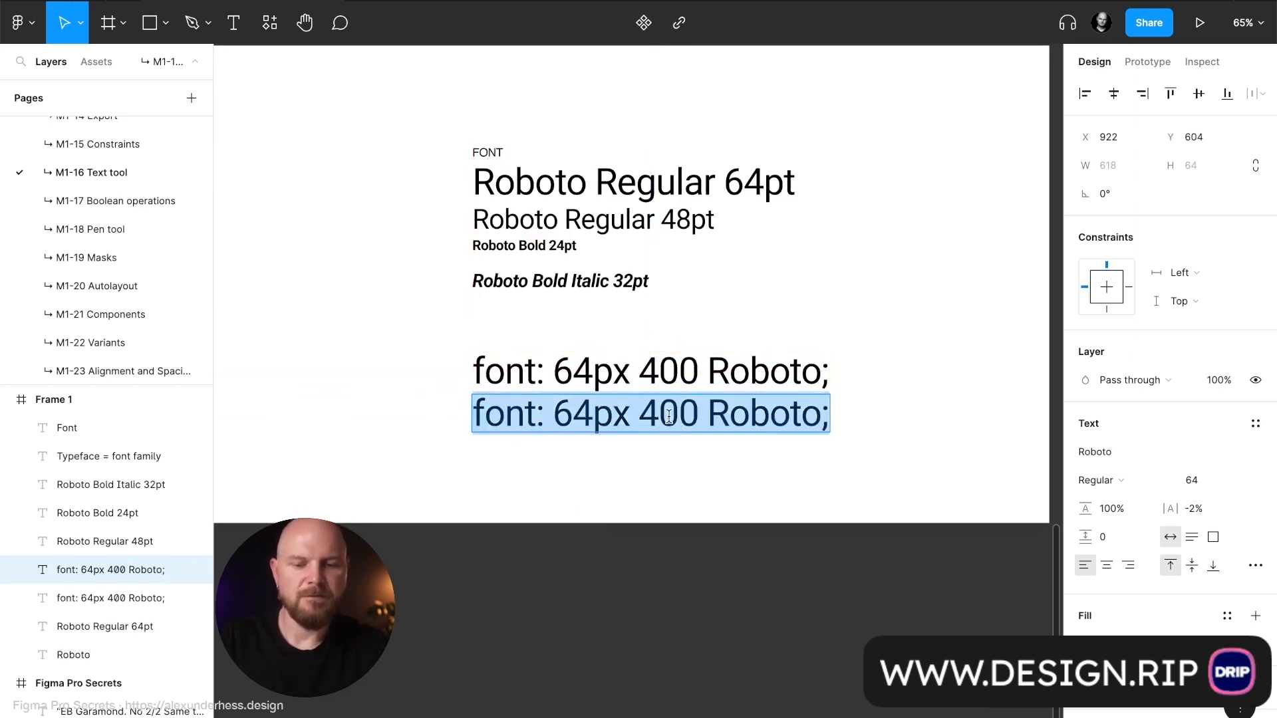
click(538, 414)
text(-size)
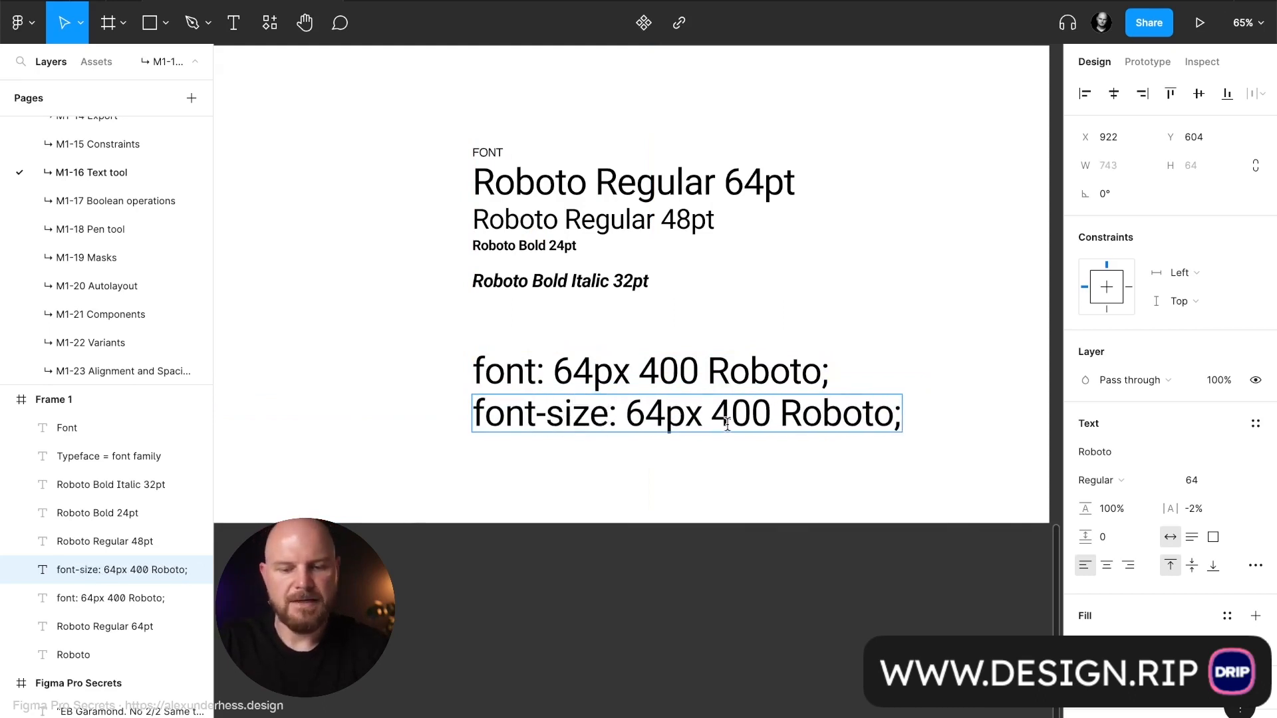
drag(710, 416, 890, 426)
key(BackSpace)
key(BackSpace)
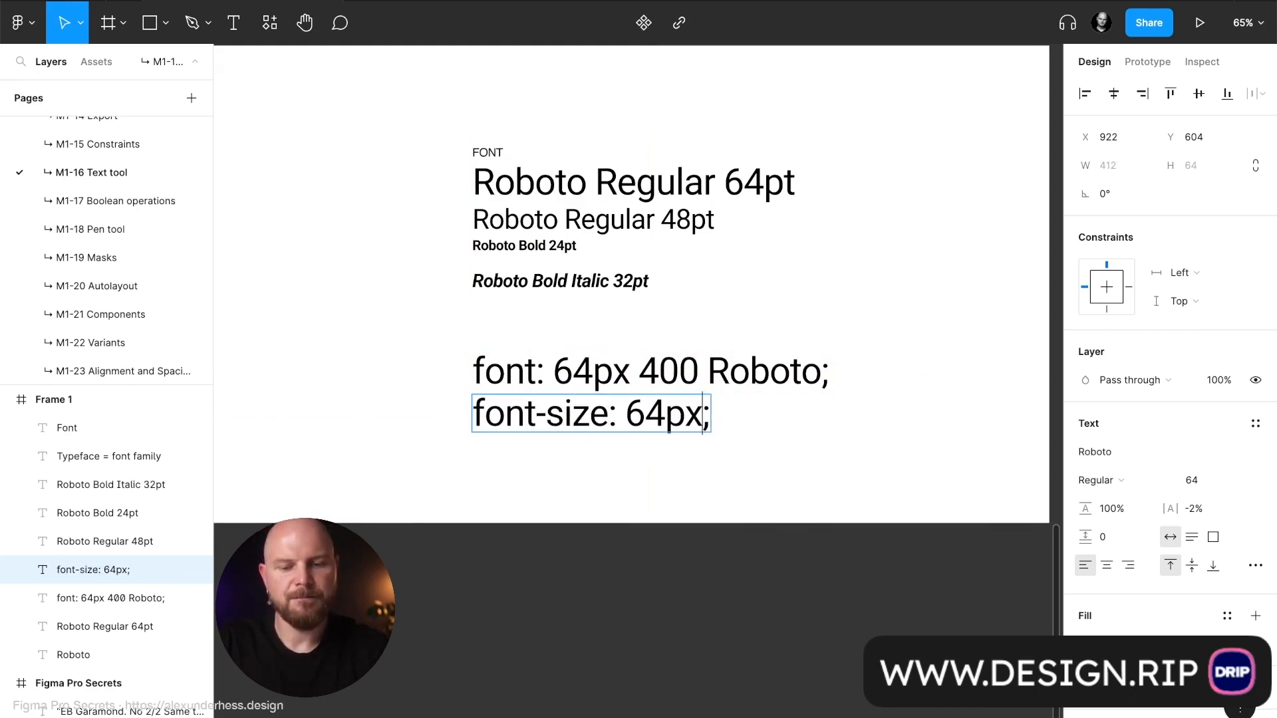
Add the lines "font-weight: 400;" and "font-family: Roboto;" below "font-size: 64px;" in the same text
key(Return)
text(fon)
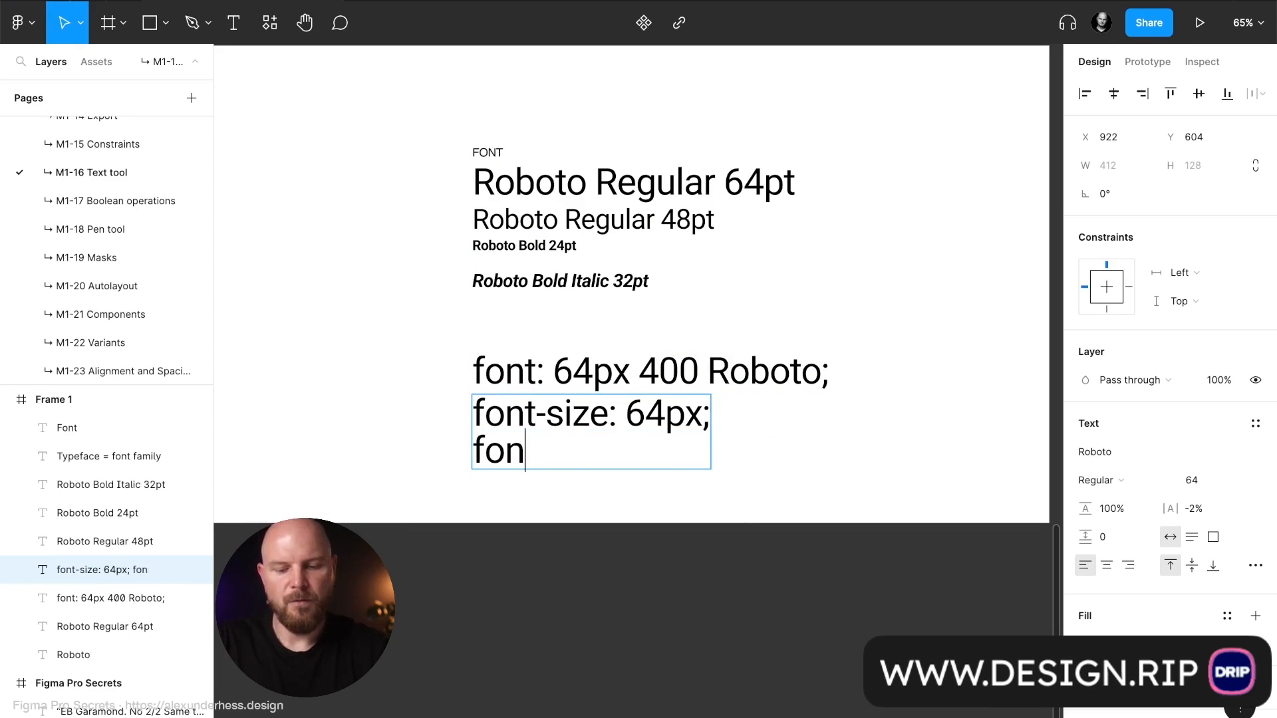
text(t-weight:)
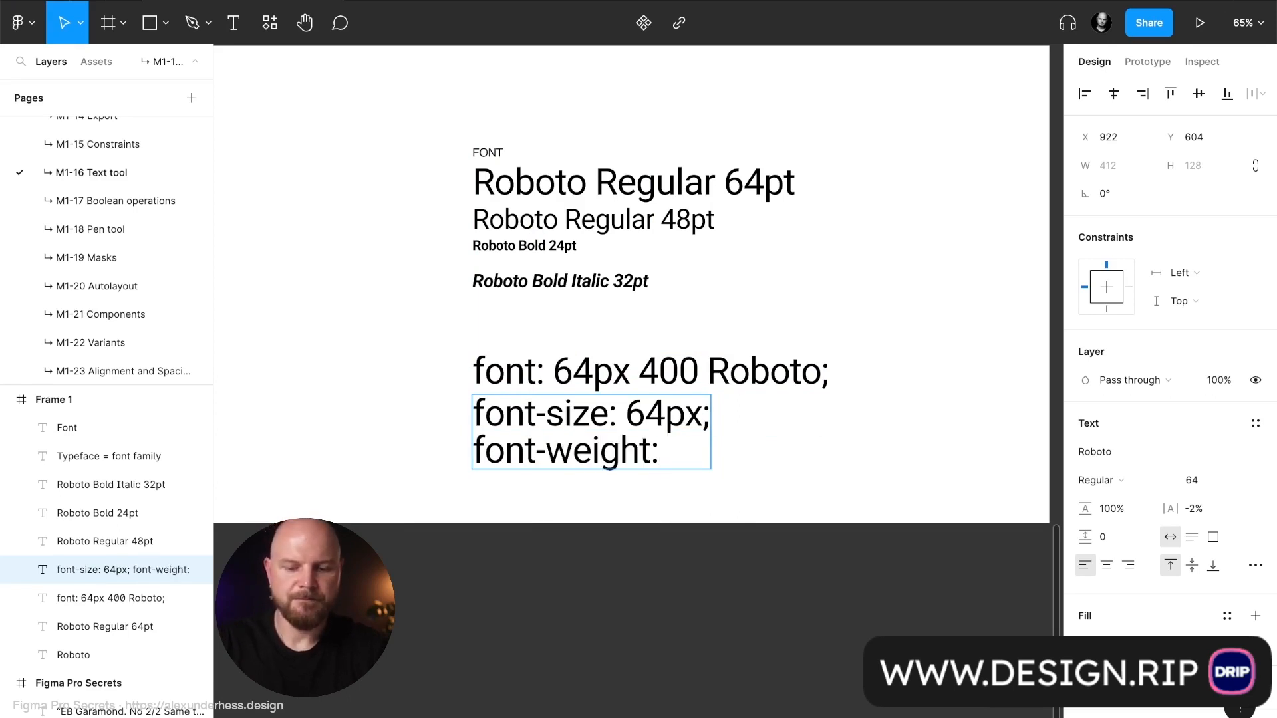
text( 400;)
key(Return)
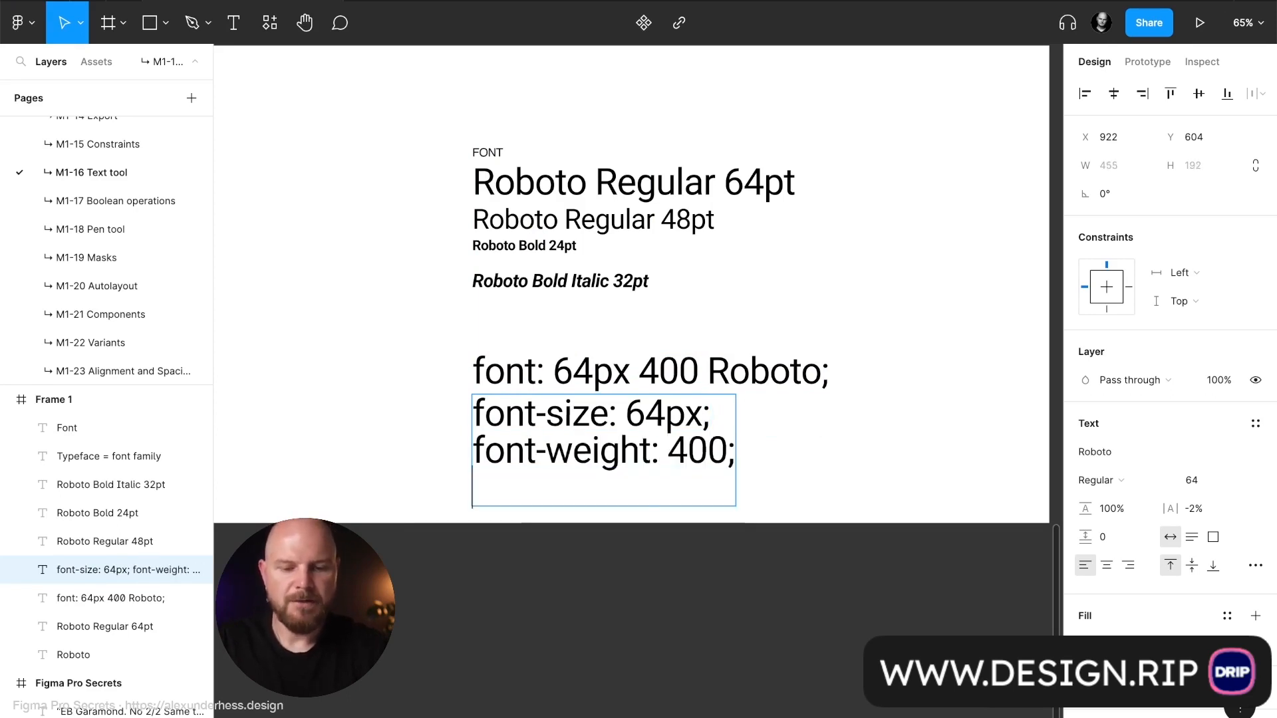
text(font-)
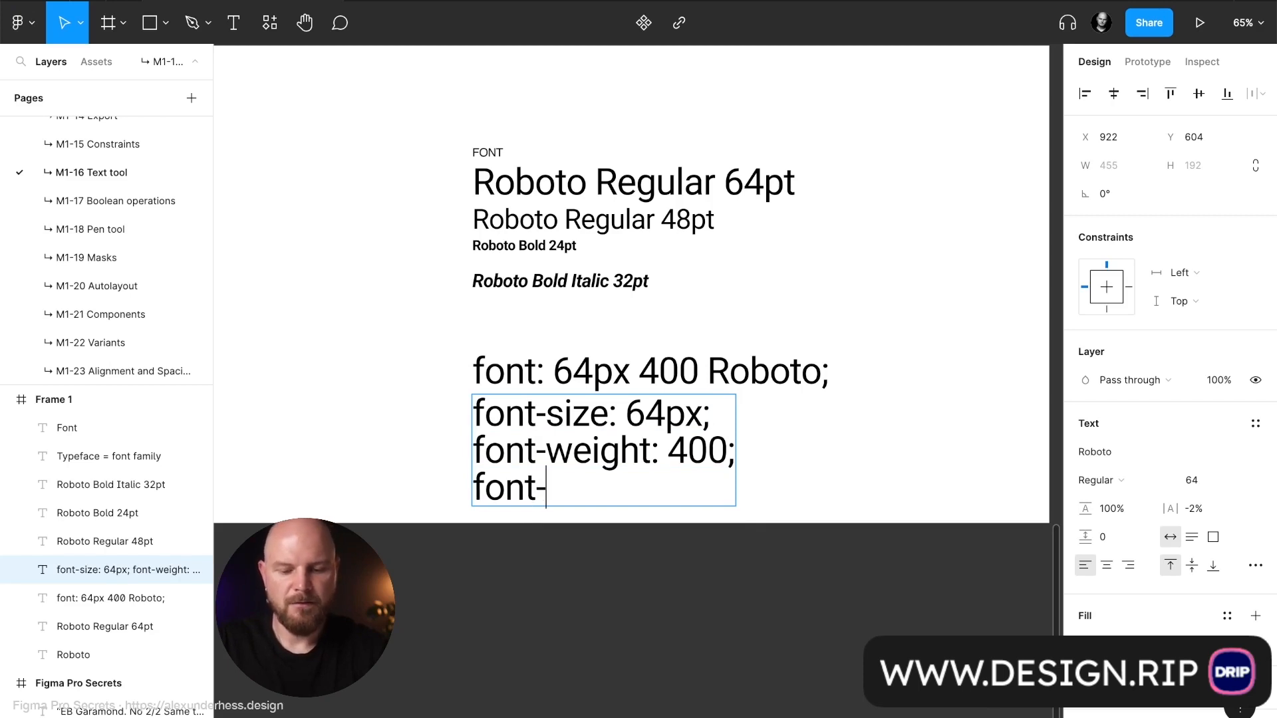
text(family: R)
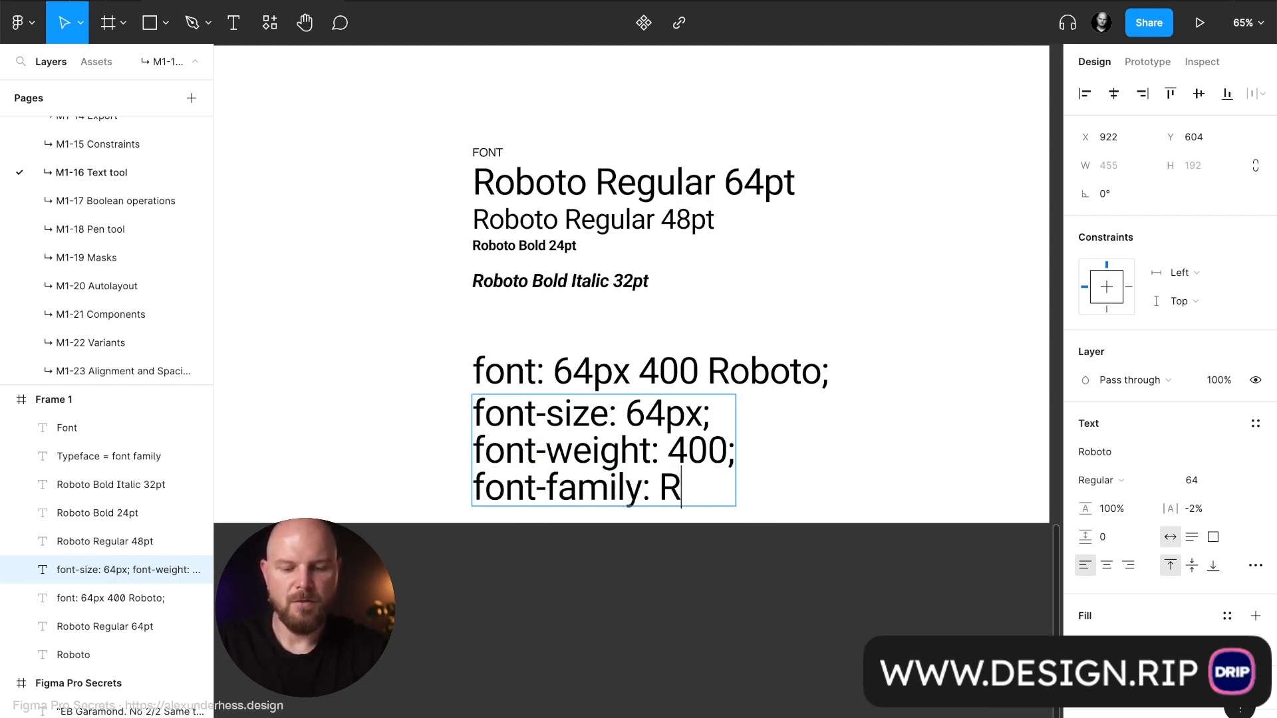
text(oboto;)
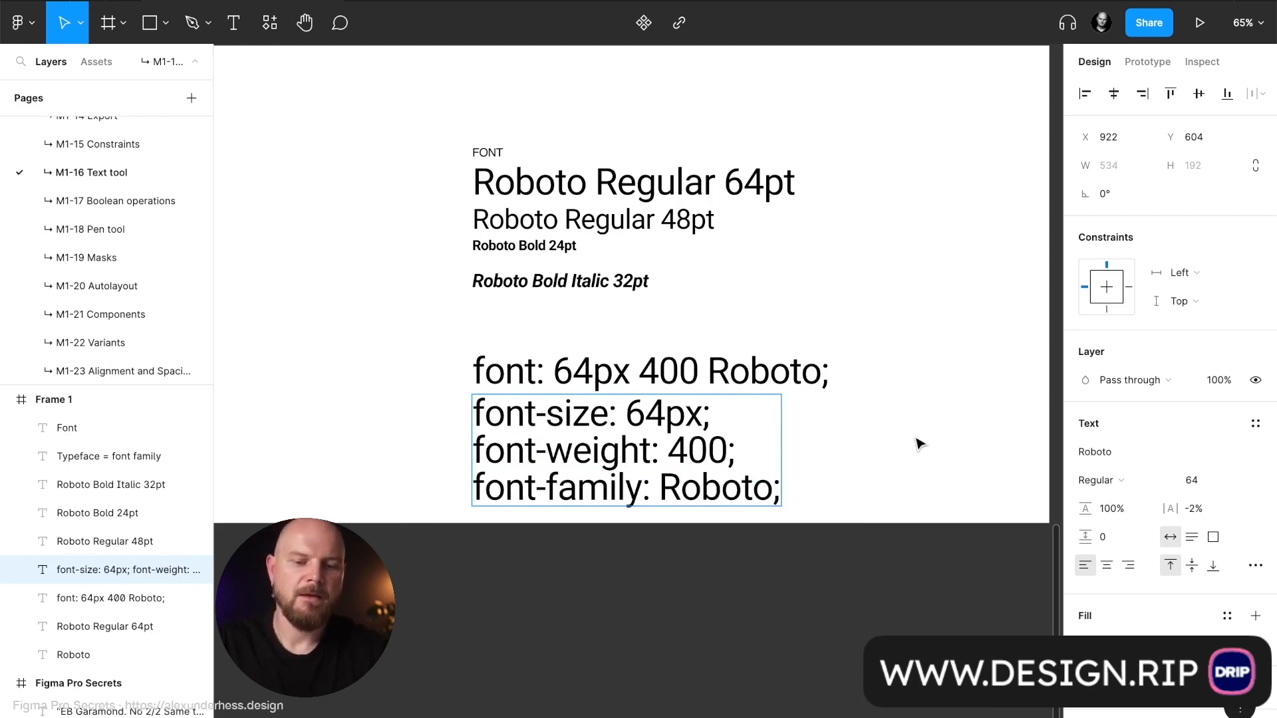
Finish editing the three-line font-size, font-weight and font-family text and delete it
click(921, 444)
click(658, 495)
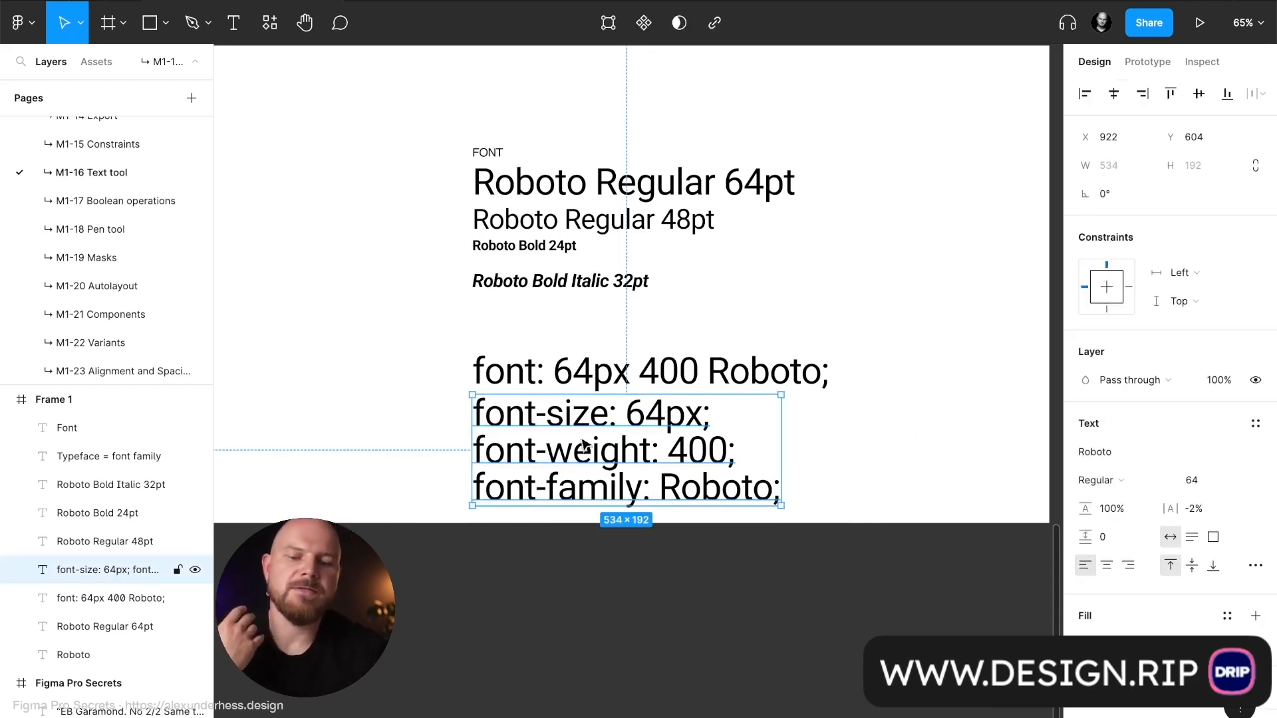
key(Delete)
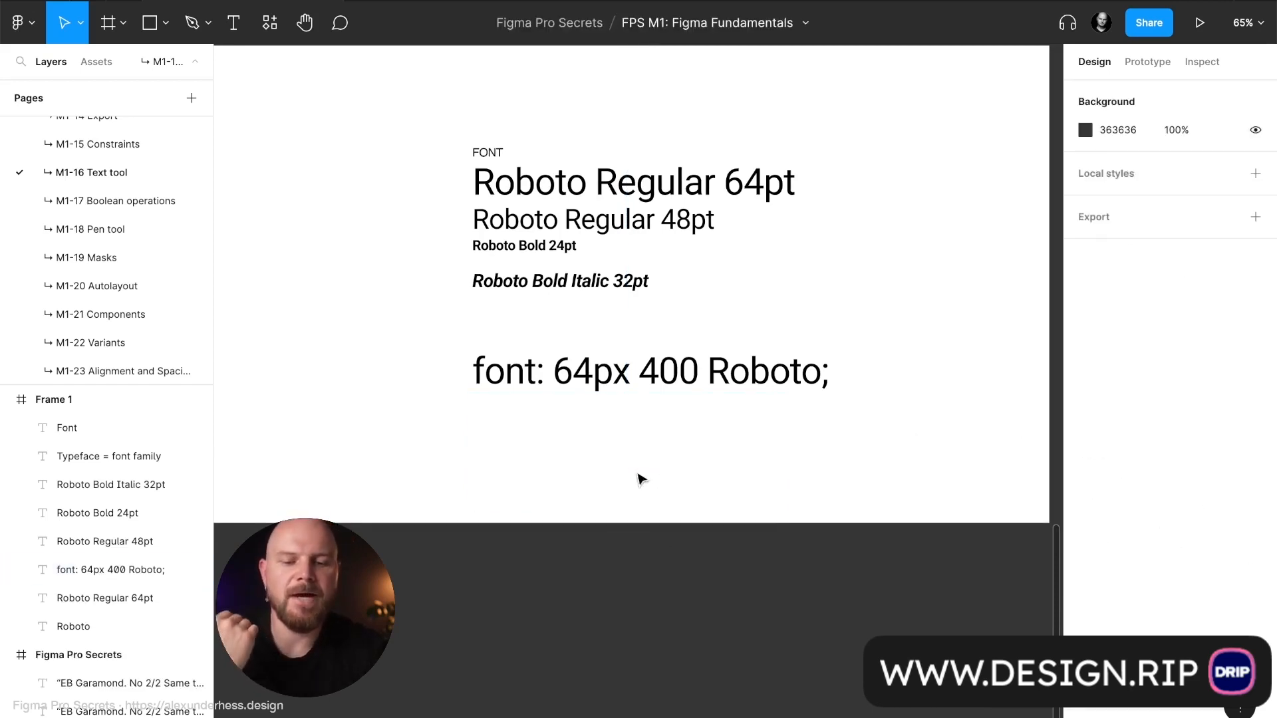
View the whole frame with the interface hidden, delete the "font: 64px 400 Roboto;" line and bring the interface back
click(622, 384)
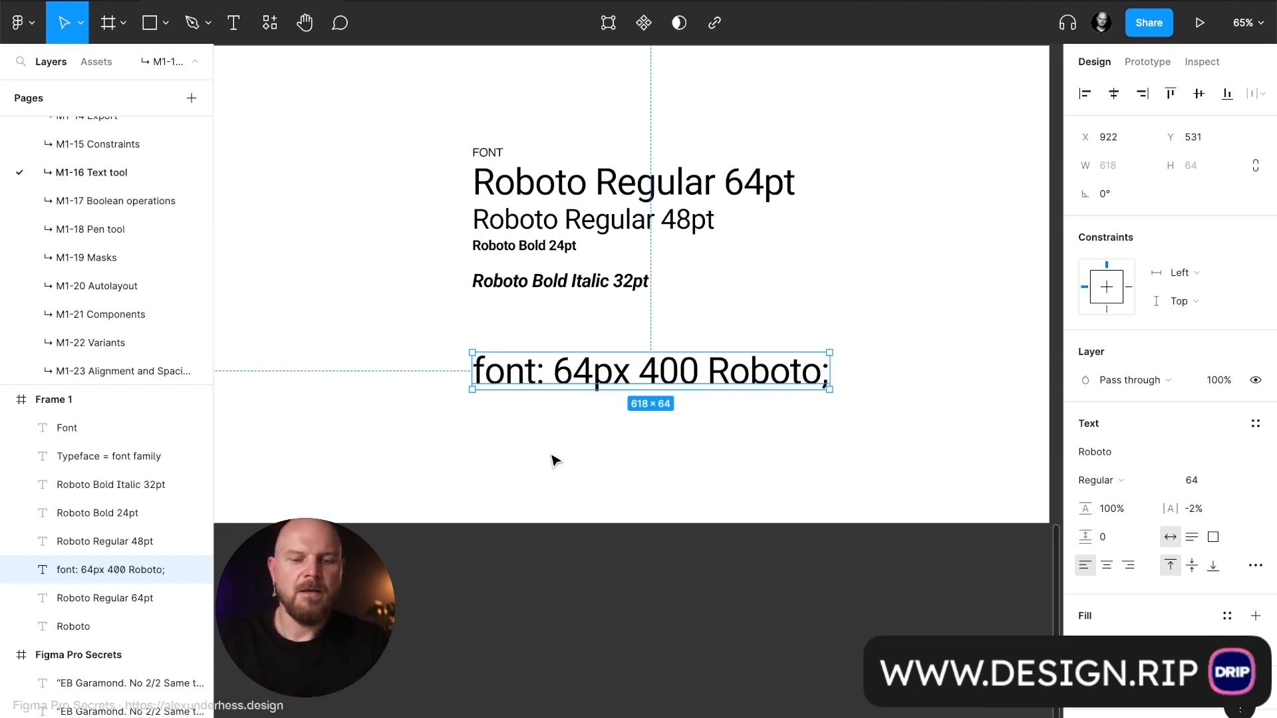
key(ctrl+backslash)
scroll(550, 457, left, 4)
scroll(550, 456, up, 2)
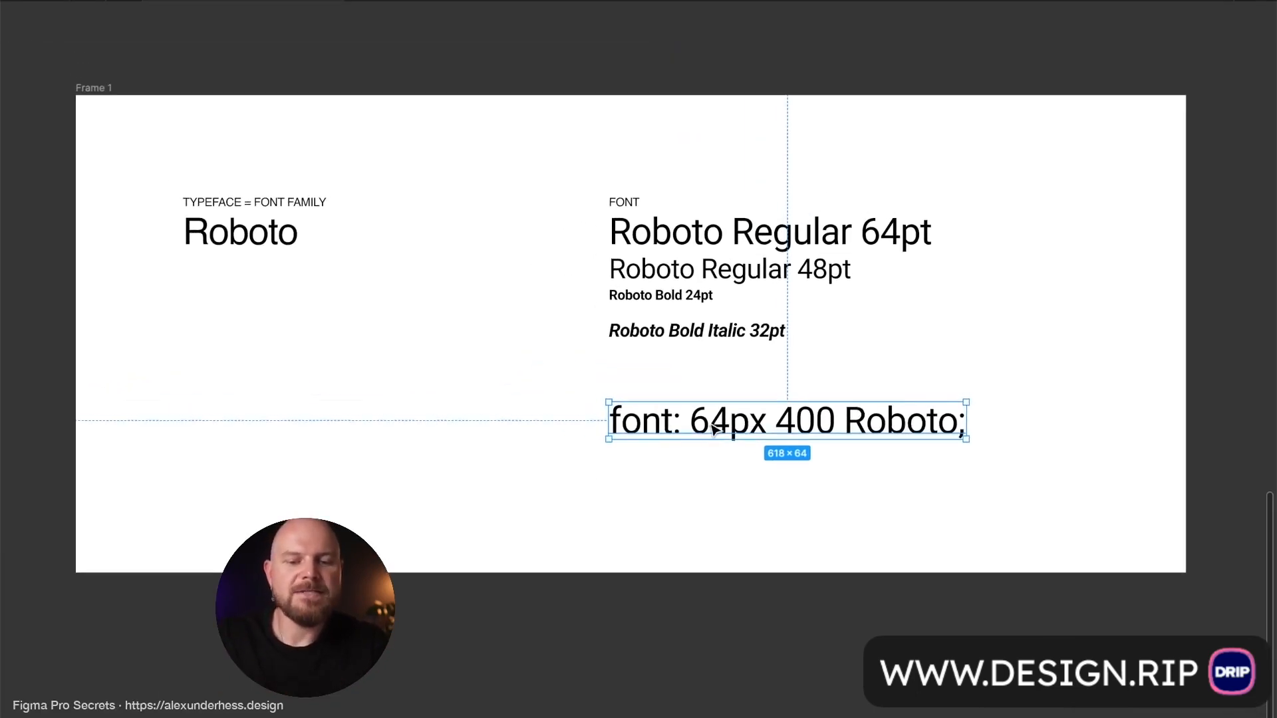
key(Delete)
key(ctrl+backslash)
Examine the available Roboto weights and styles and the preset font sizes for the "Roboto Regular 64pt" line
click(637, 233)
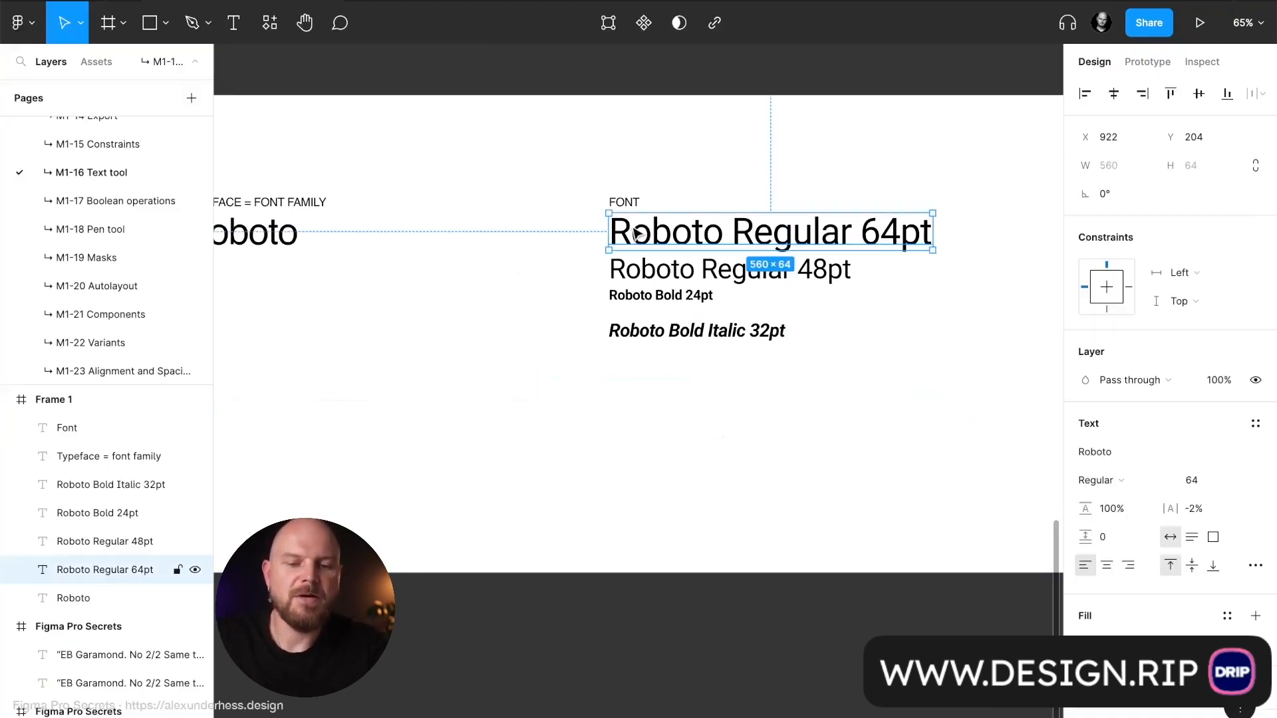
click(1133, 482)
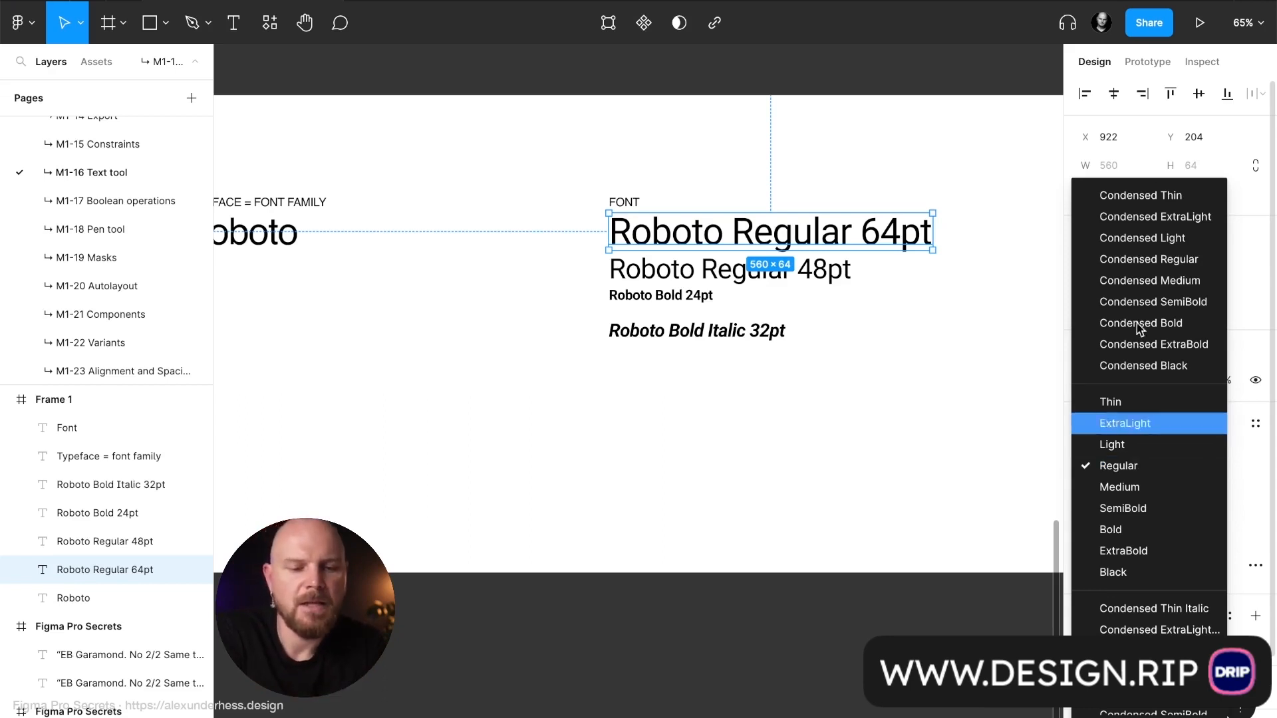
scroll(1141, 253, down, 3)
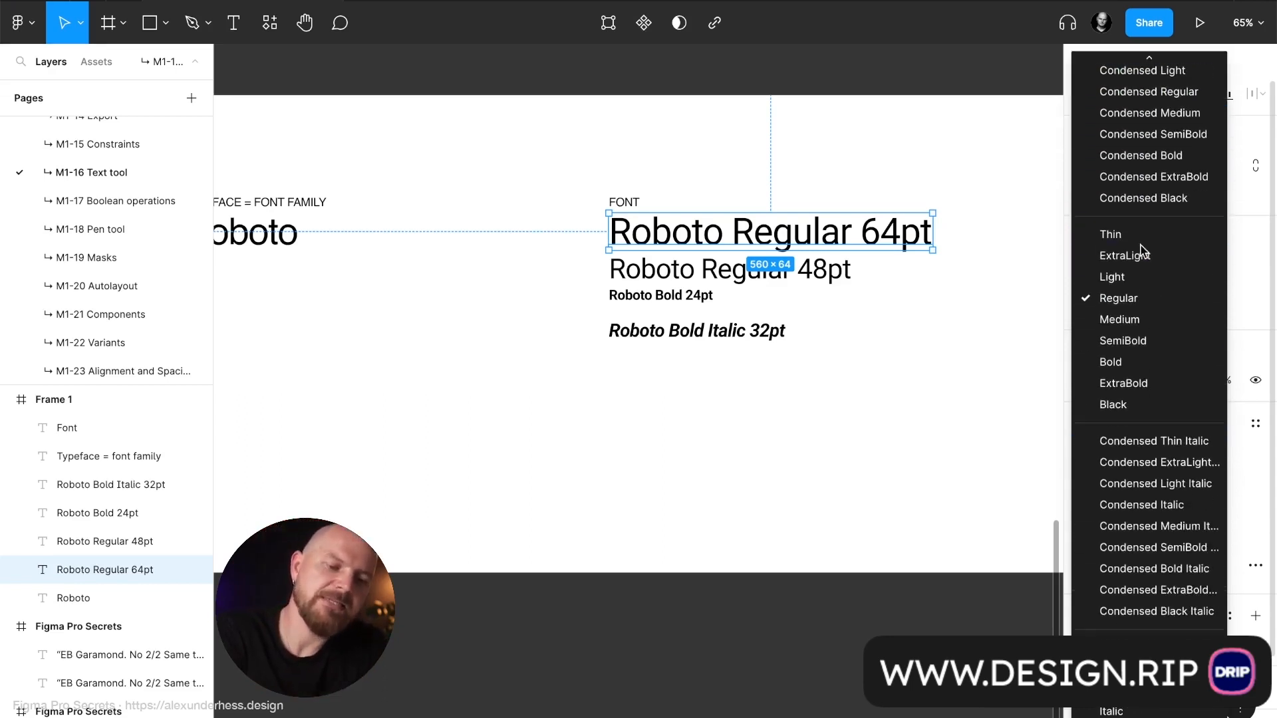
scroll(1159, 548, down, 2)
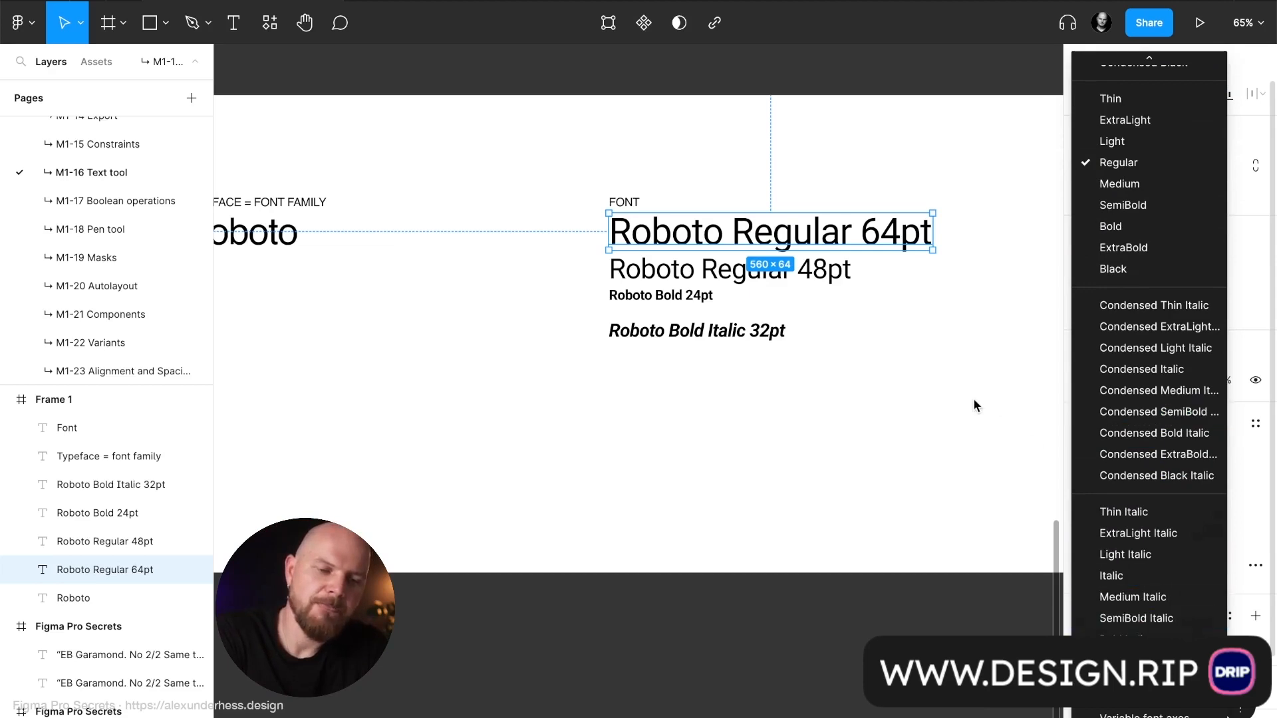
click(975, 404)
click(1220, 484)
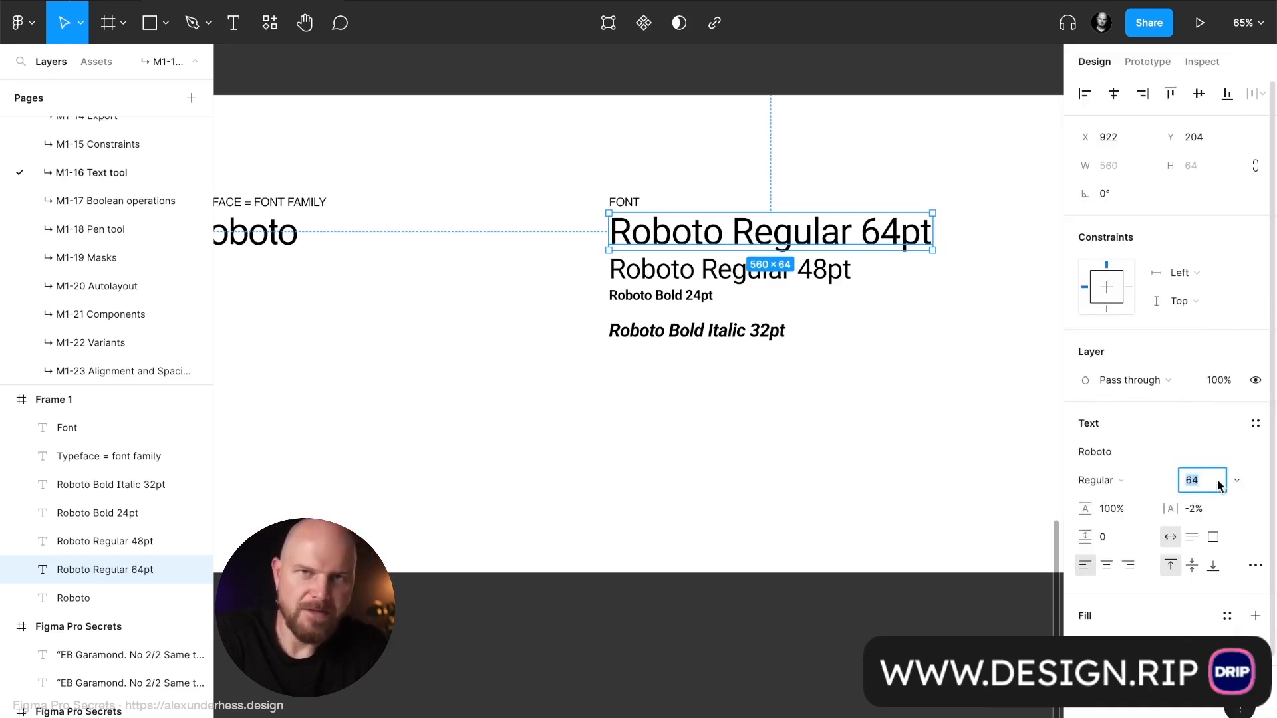
click(1236, 482)
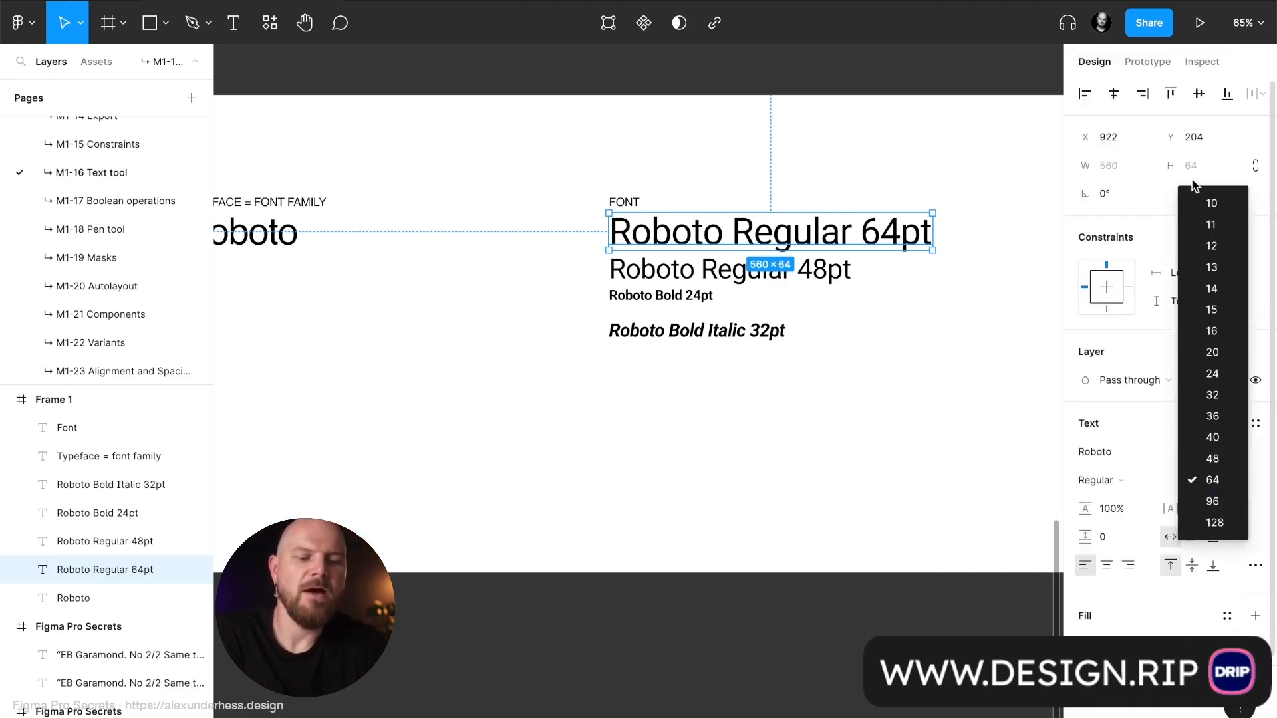
key(Escape)
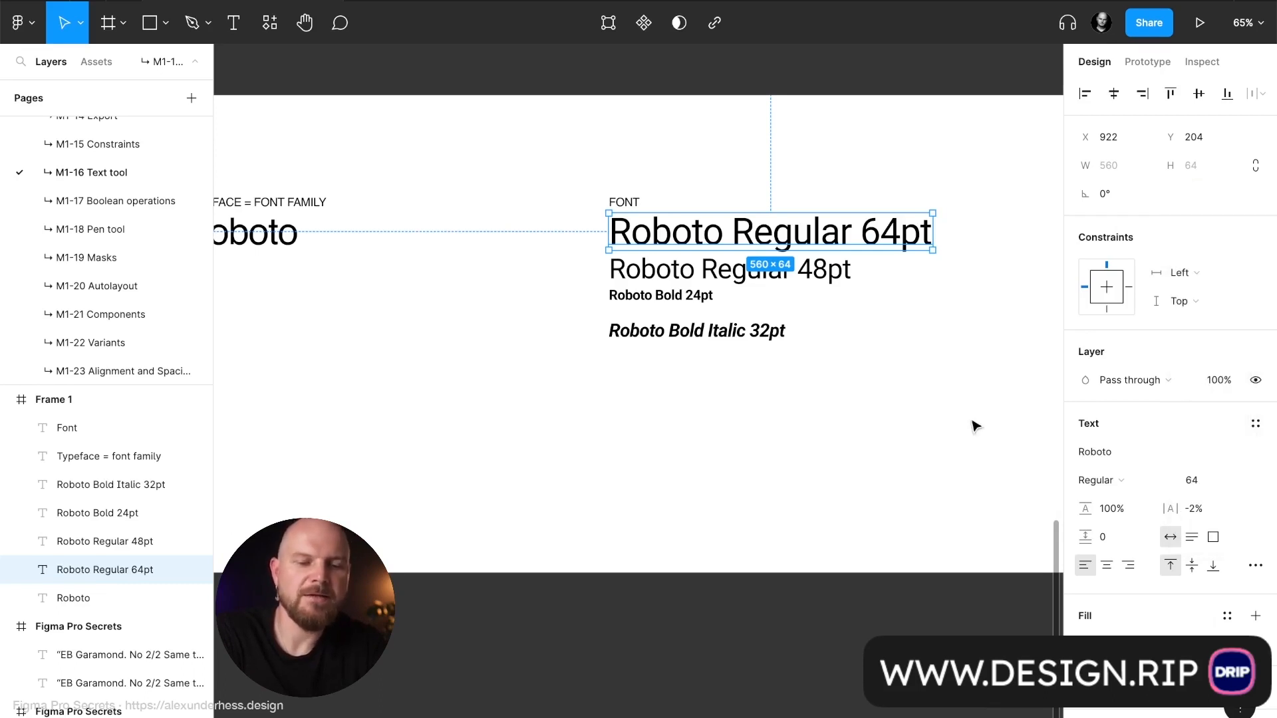
Set the "Roboto Regular 64pt" line's font size to 55 and reword it as "Roboto Regular 55pt"
click(1217, 485)
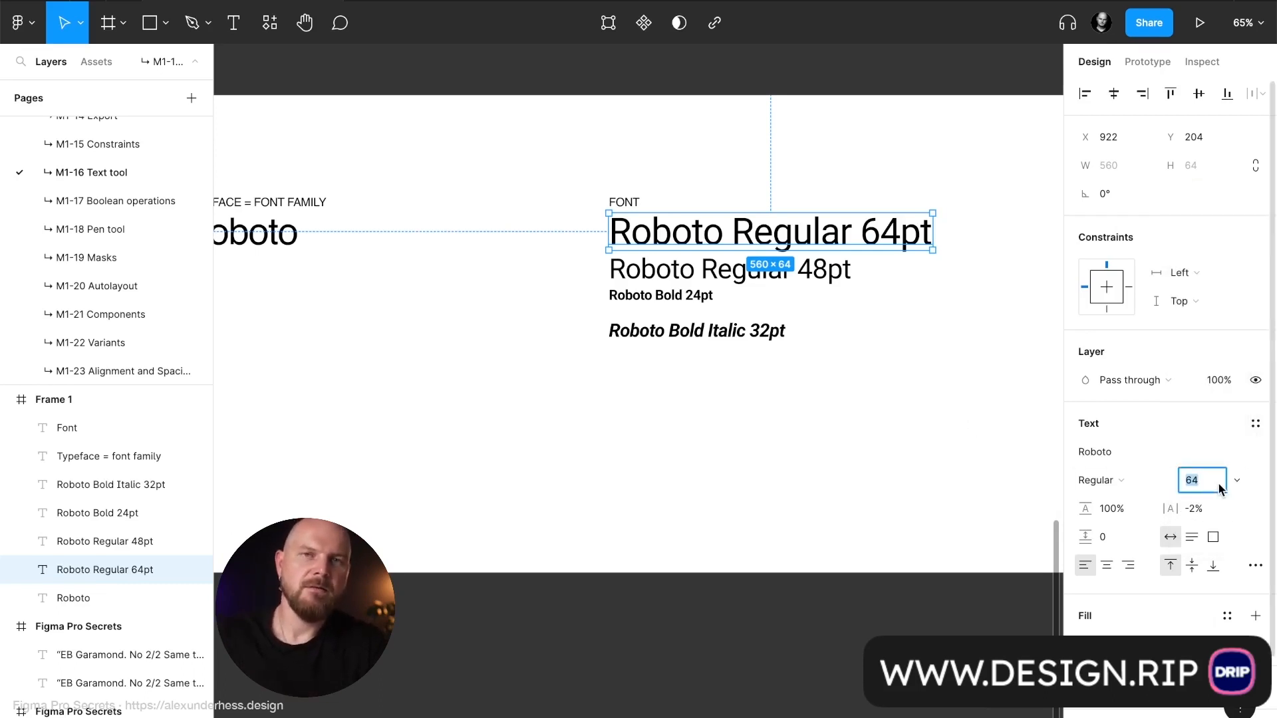
text(55)
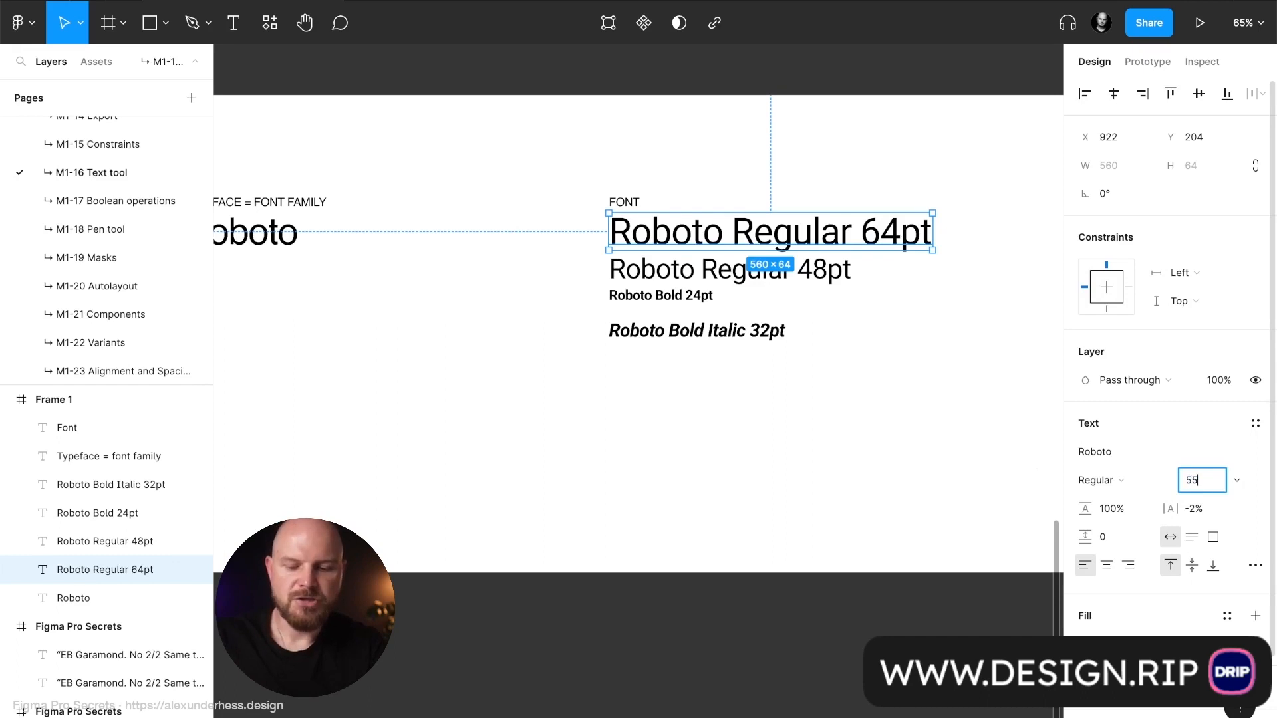
key(Return)
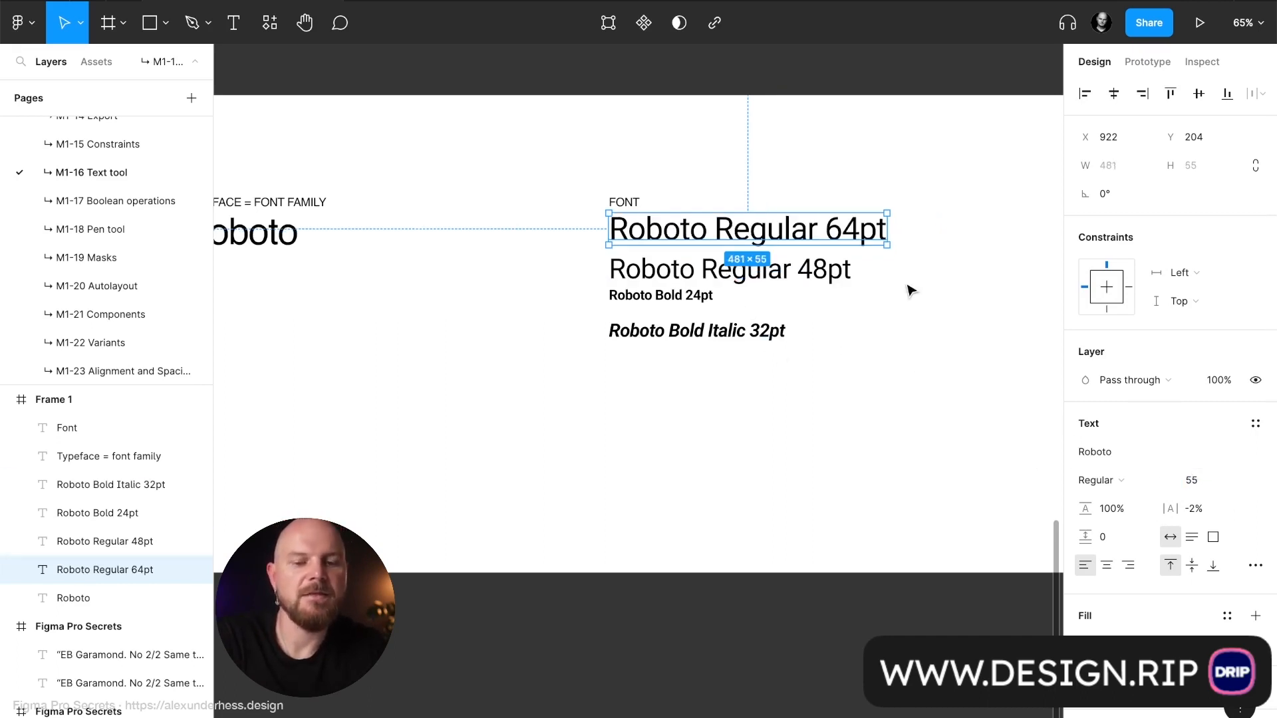
double_click(863, 233)
drag(863, 233, 816, 232)
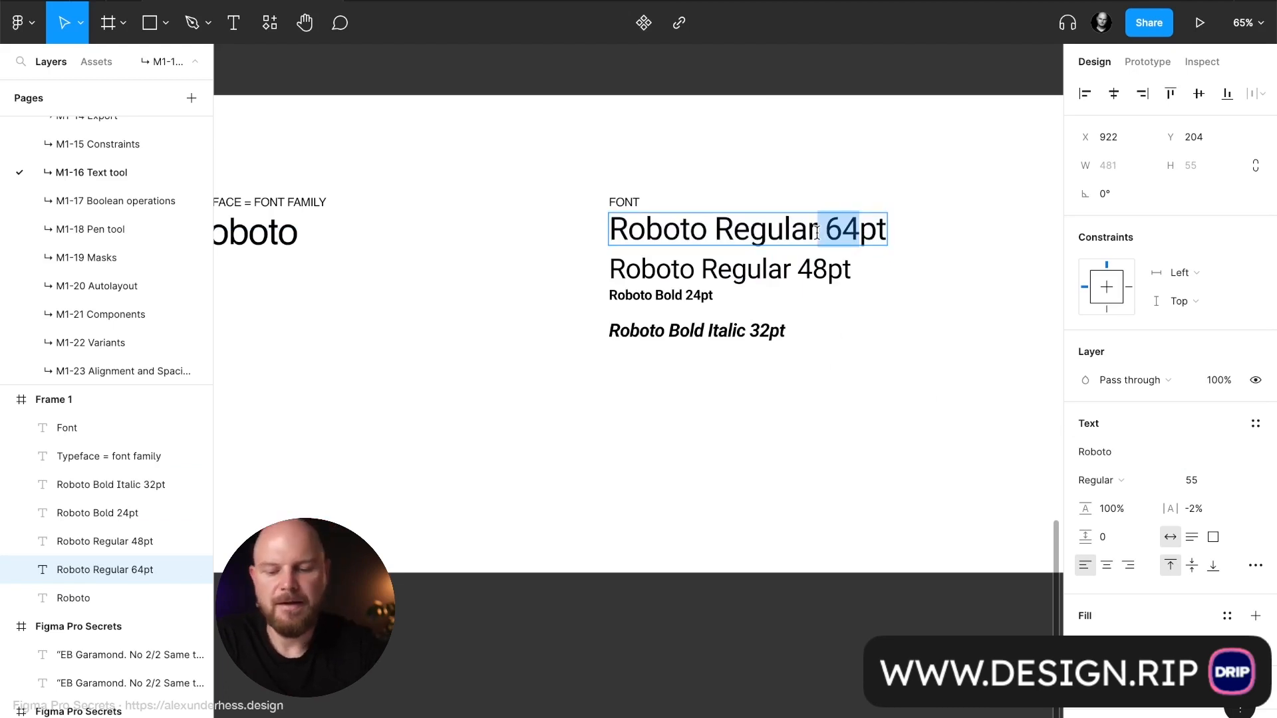
text(55)
key(Escape)
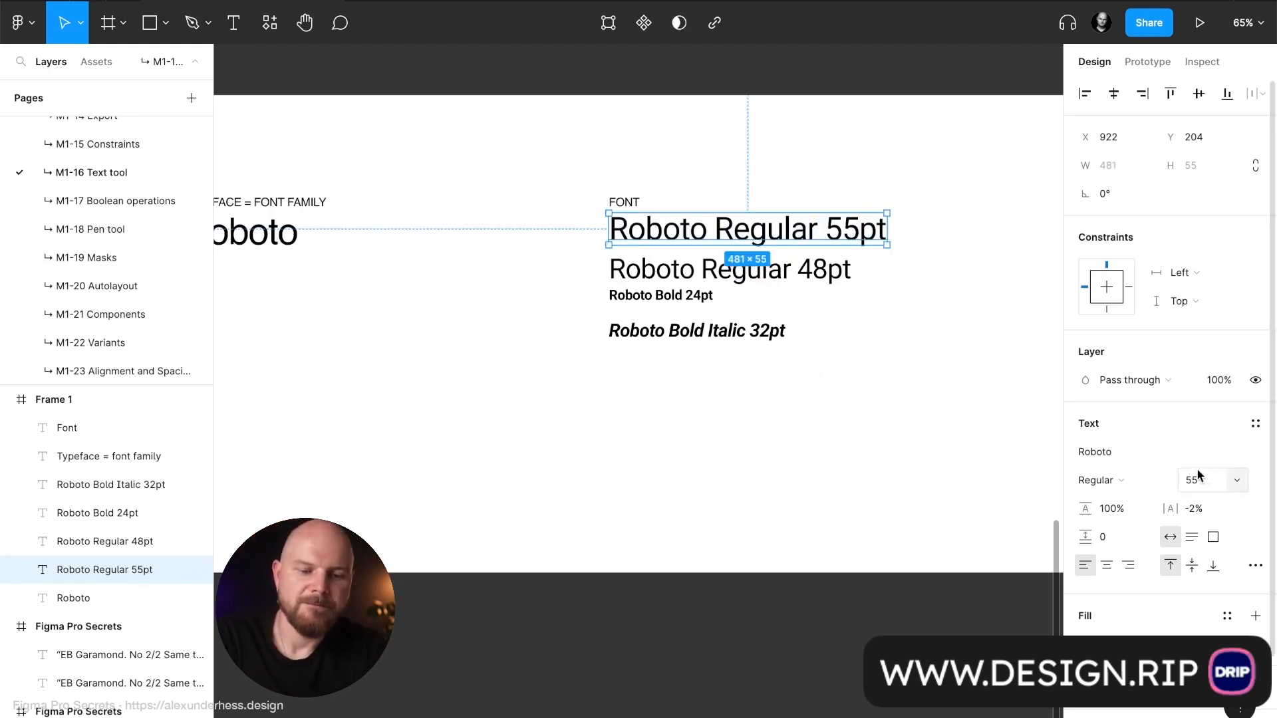
Delete the "Font" heading with its four samples and the "Typeface = font family" heading, and select the "Roboto" text
drag(747, 452, 525, 142)
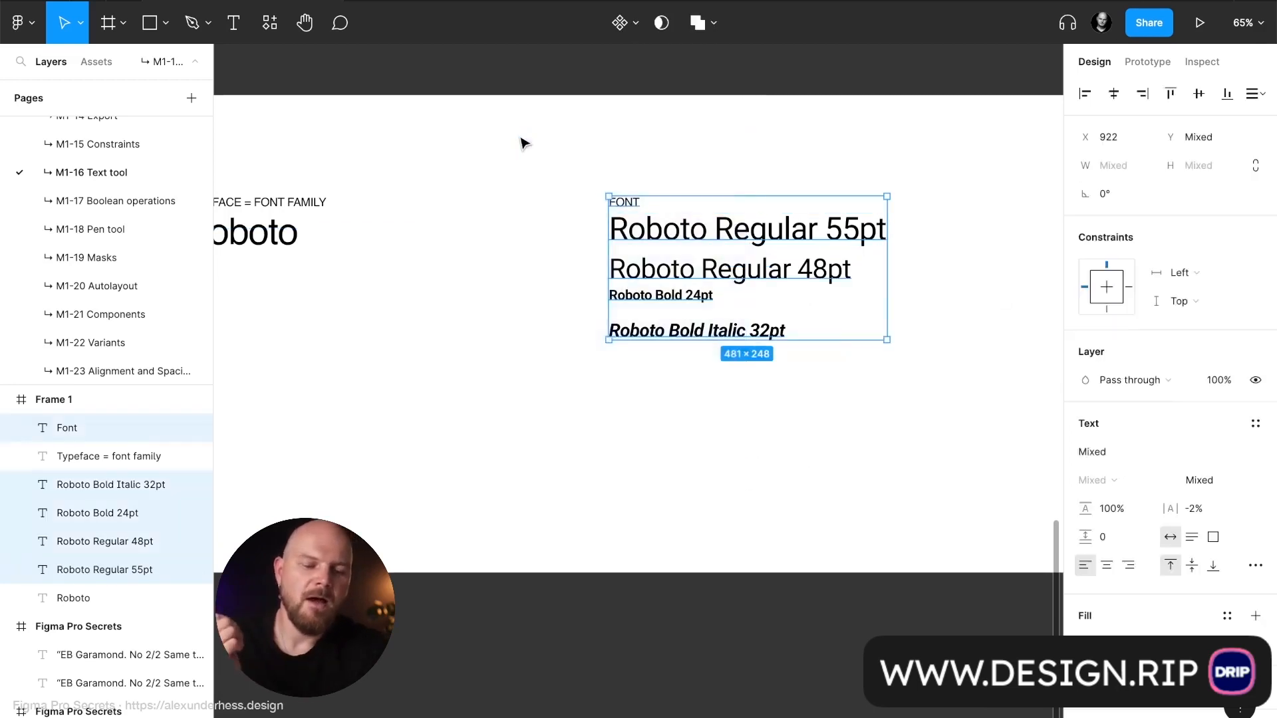
key(Delete)
scroll(524, 142, down, 1)
scroll(506, 160, left, 3)
click(481, 177)
key(Delete)
click(466, 202)
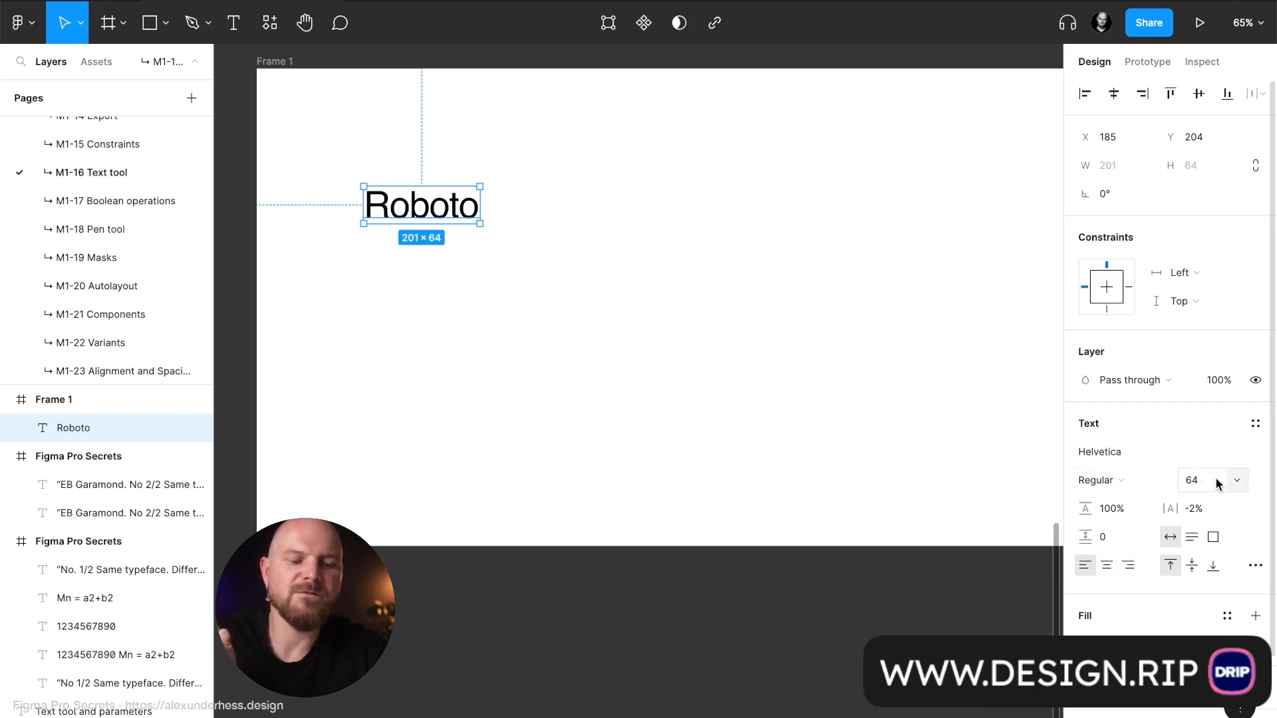
Set the "Roboto" text's line height to a fixed value of 64
click(1132, 508)
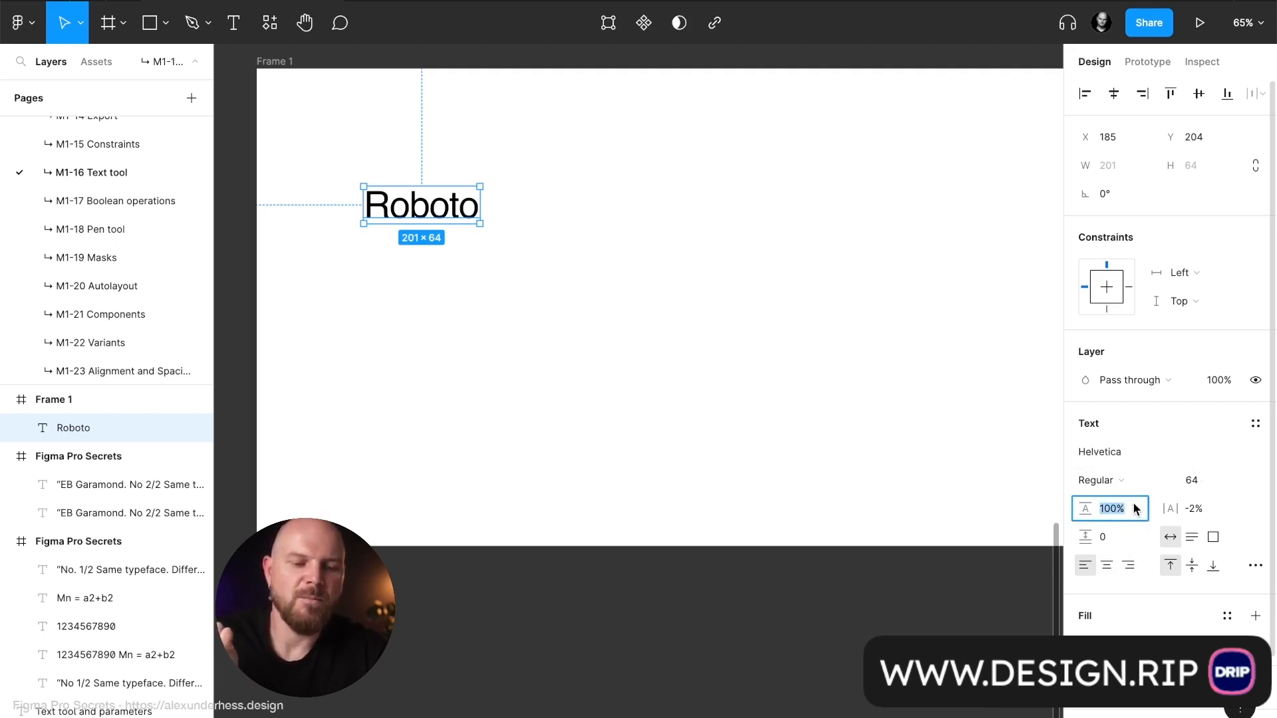
text(64)
key(Return)
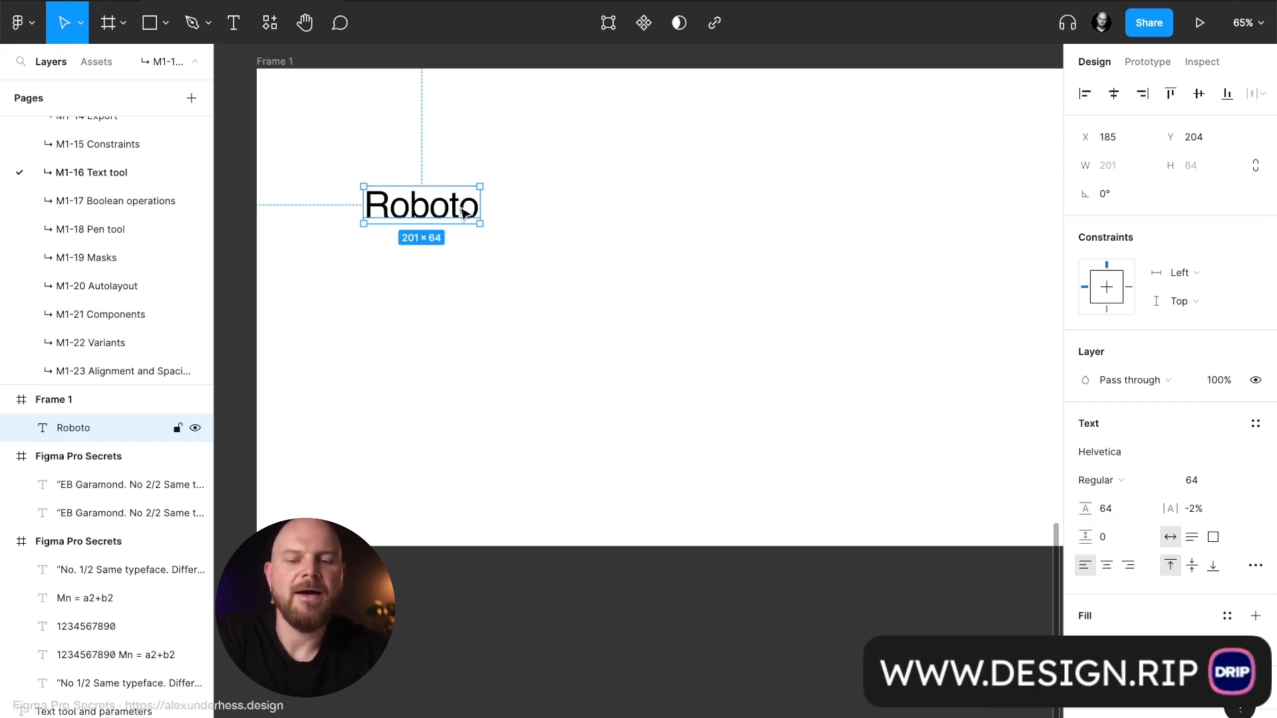
Set the "Roboto" text's line height to 90%
click(1127, 511)
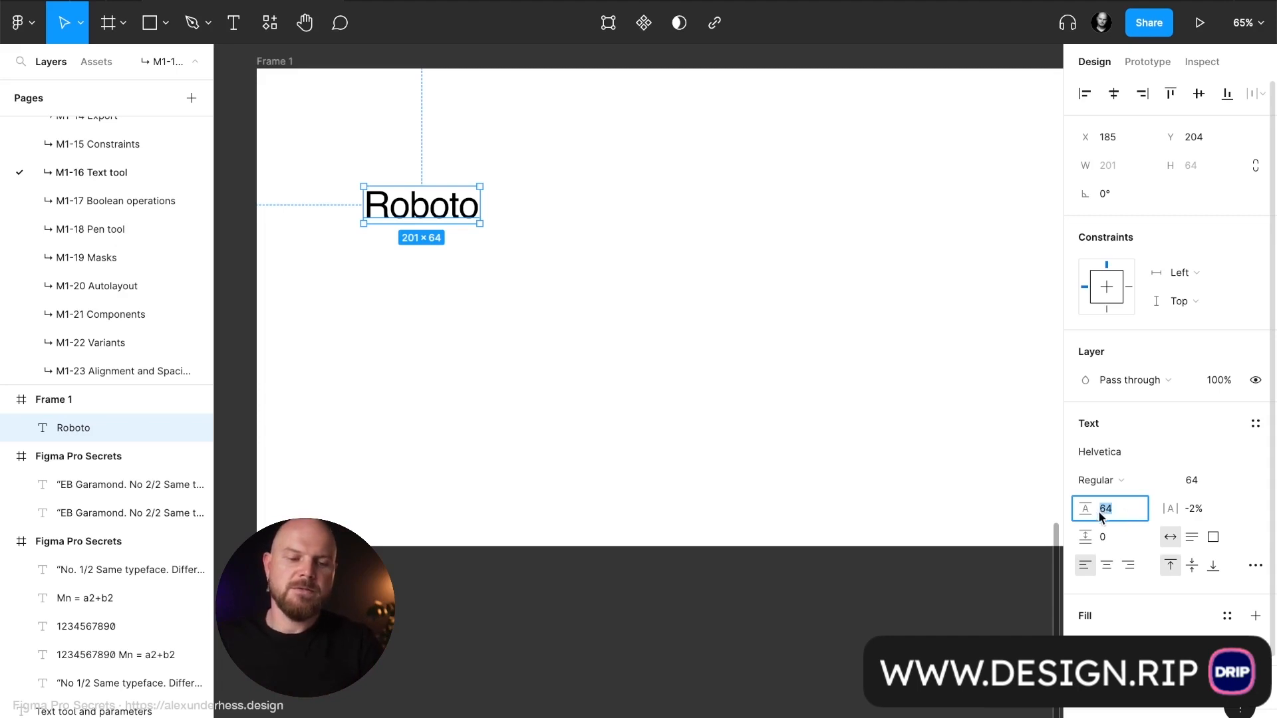
click(1119, 505)
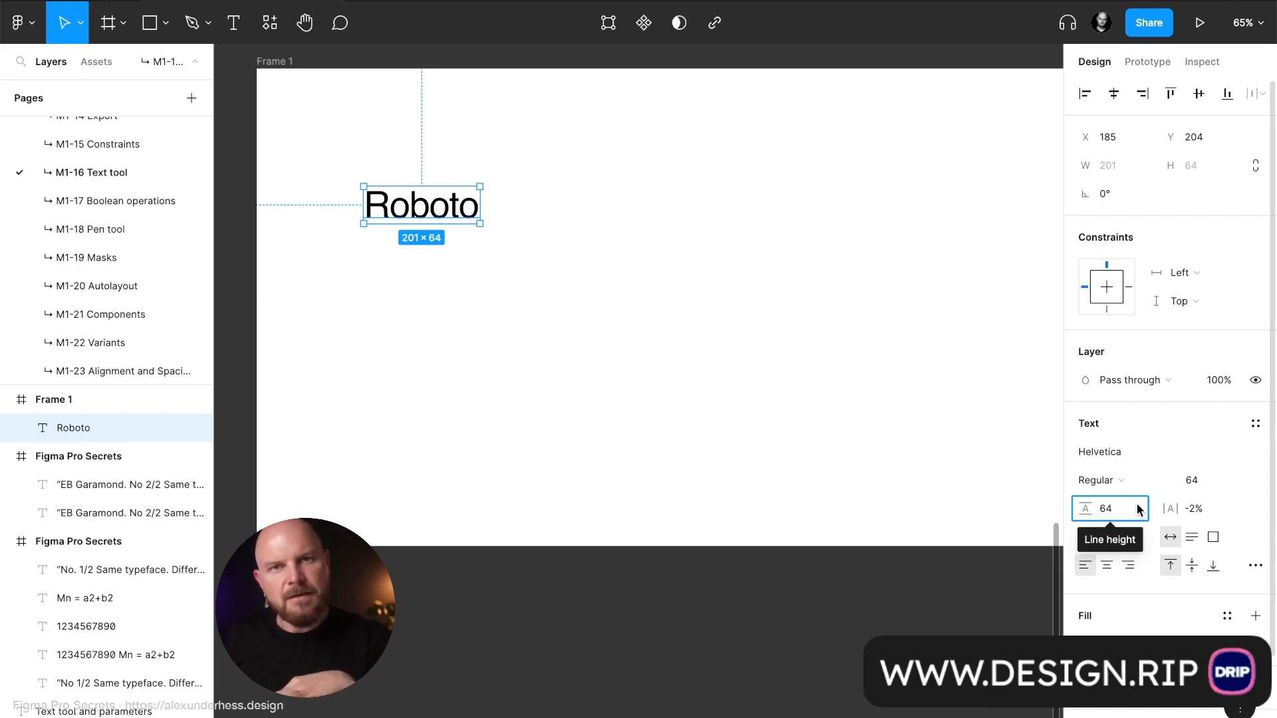
key(BackSpace)
key(BackSpace)
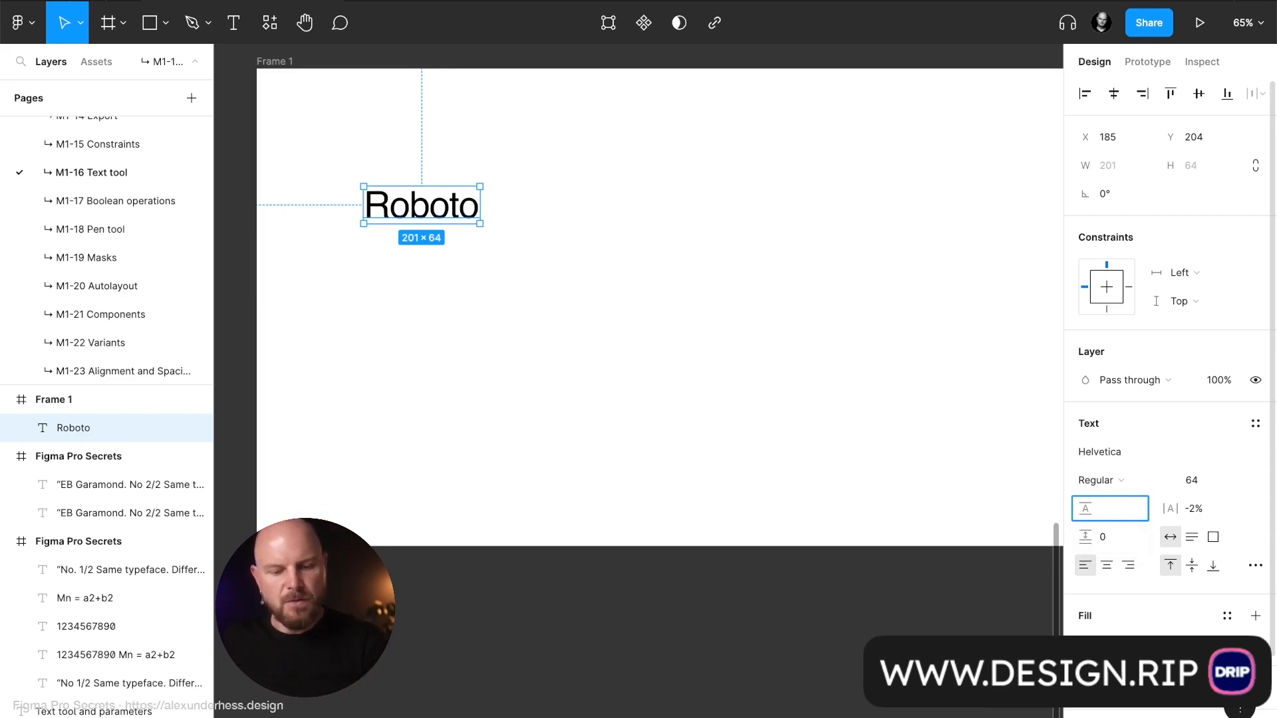
text(90%)
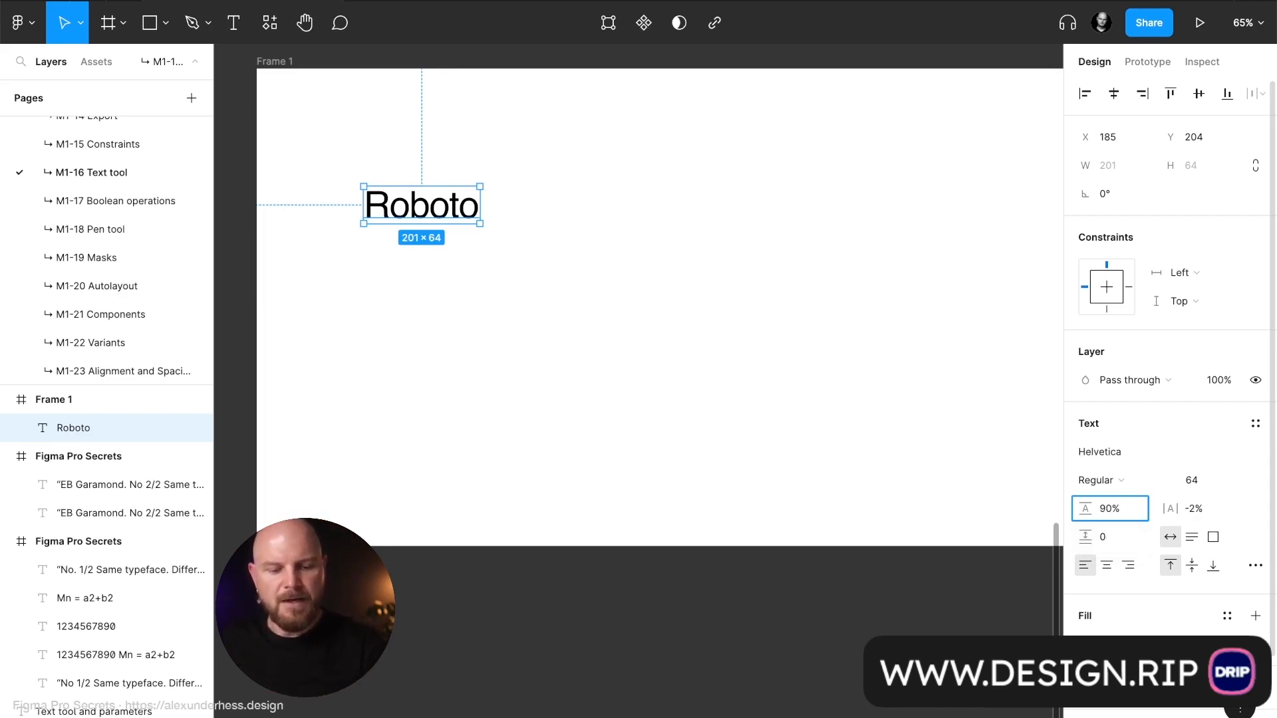
key(Return)
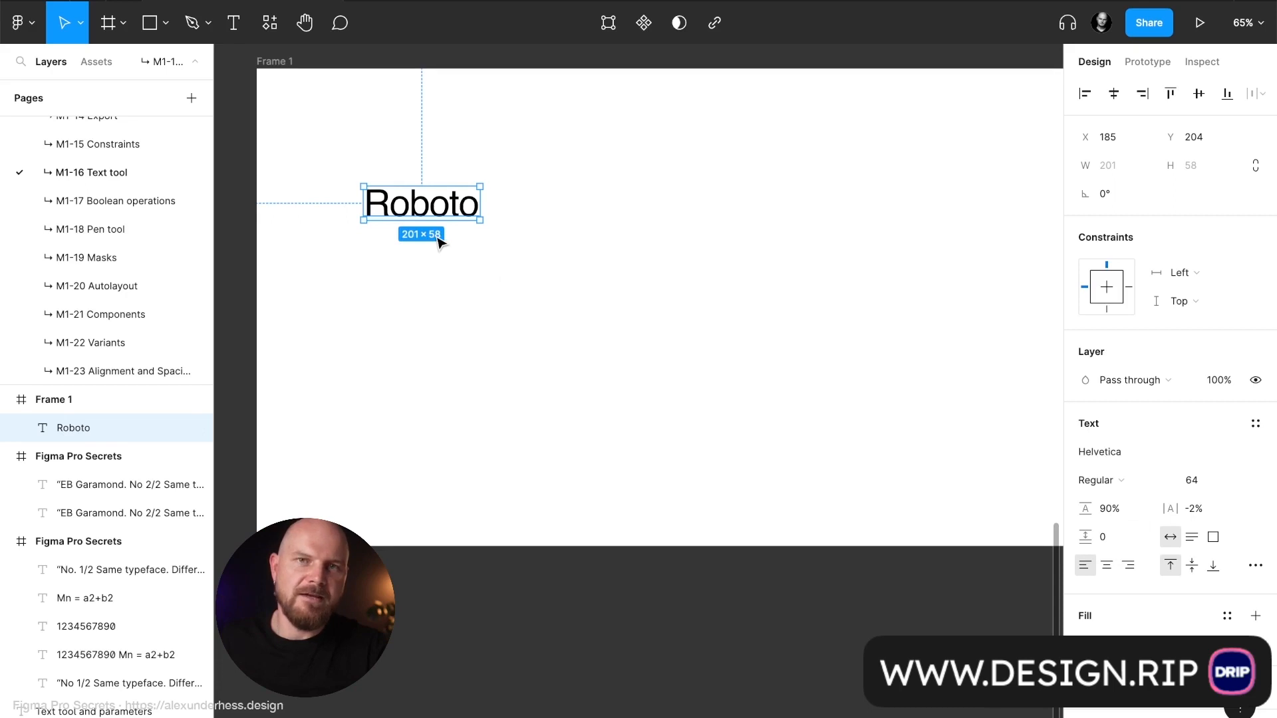
Set the "Roboto" text's line height to 150%, keeping its font size at 64
click(1206, 483)
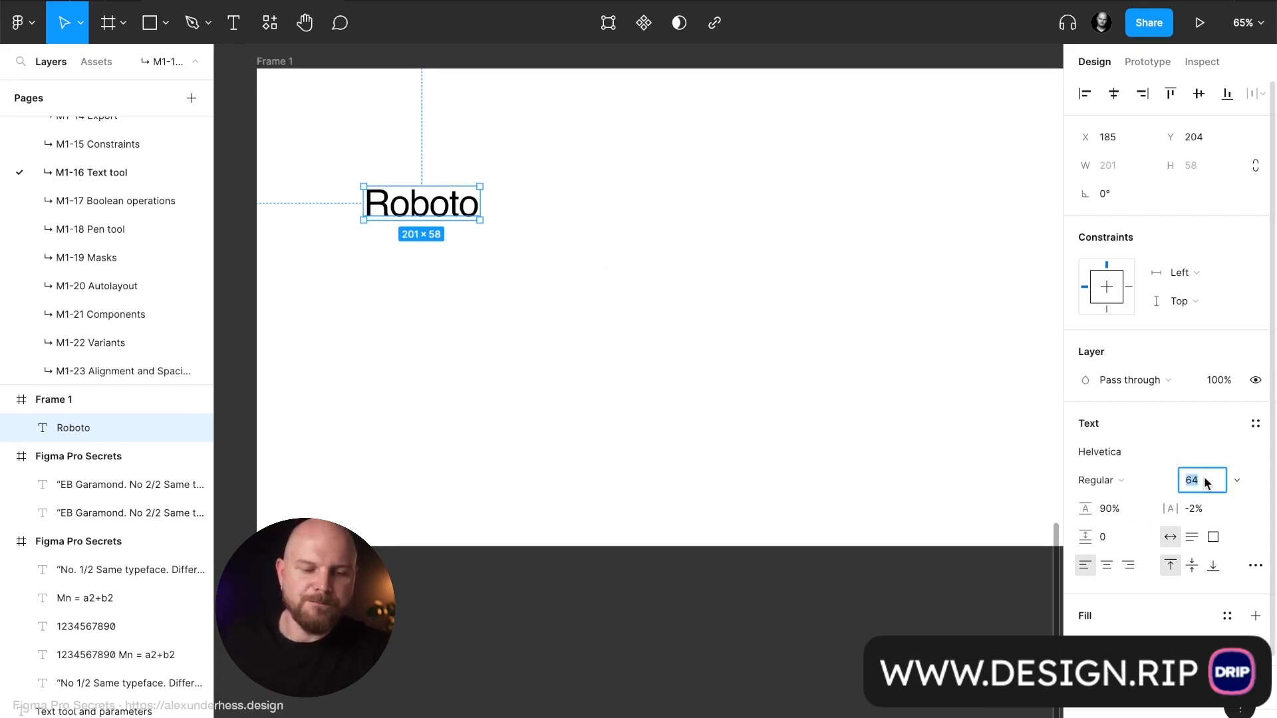
click(1139, 516)
text(150)
key(Return)
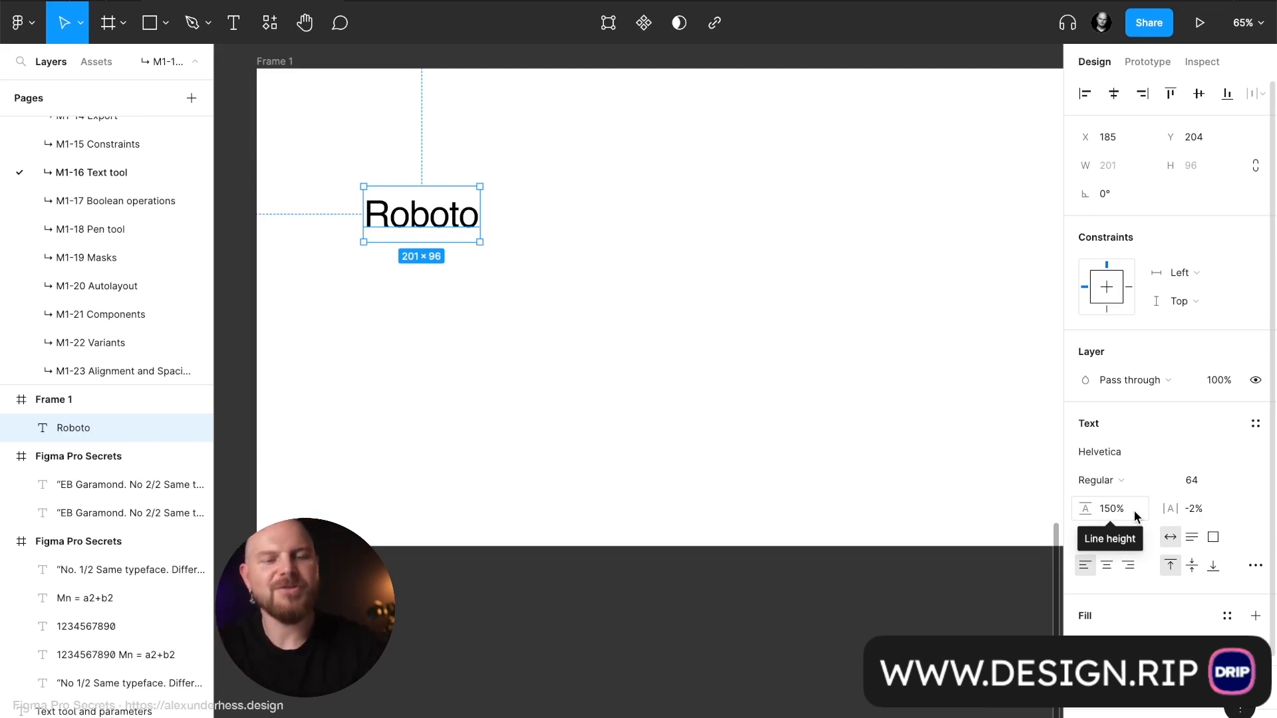
Duplicate the "Roboto" text directly below the original so the two text boxes stack edge to edge
alt+drag(441, 215, 445, 271)
click(446, 216)
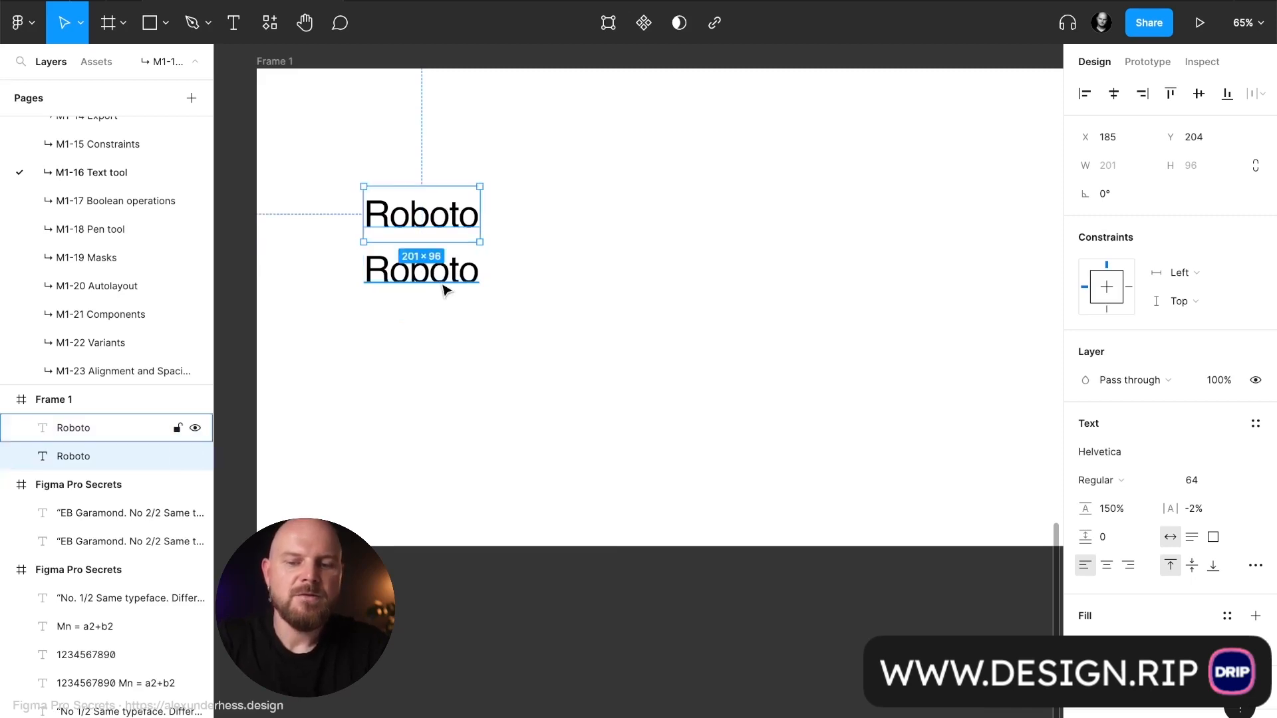
click(444, 287)
click(564, 276)
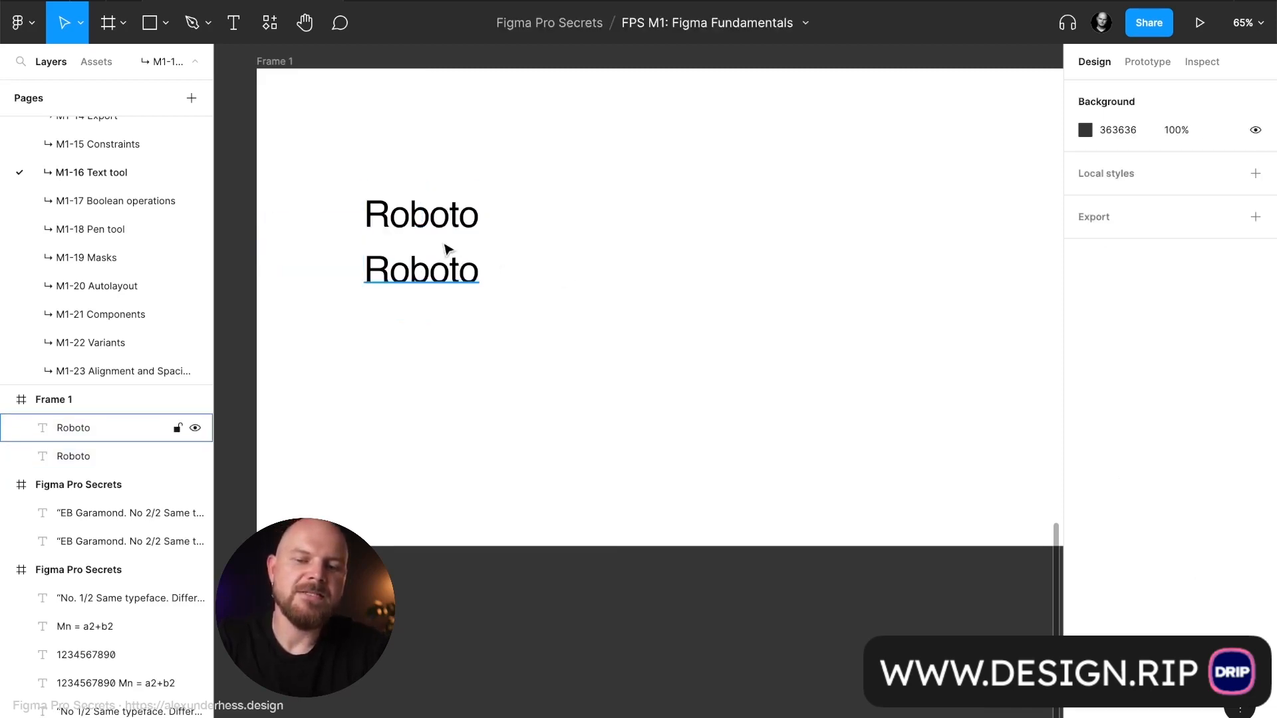
Duplicate the upper "Roboto" text to its right at the same height and add a second line reading "2 line"
click(410, 219)
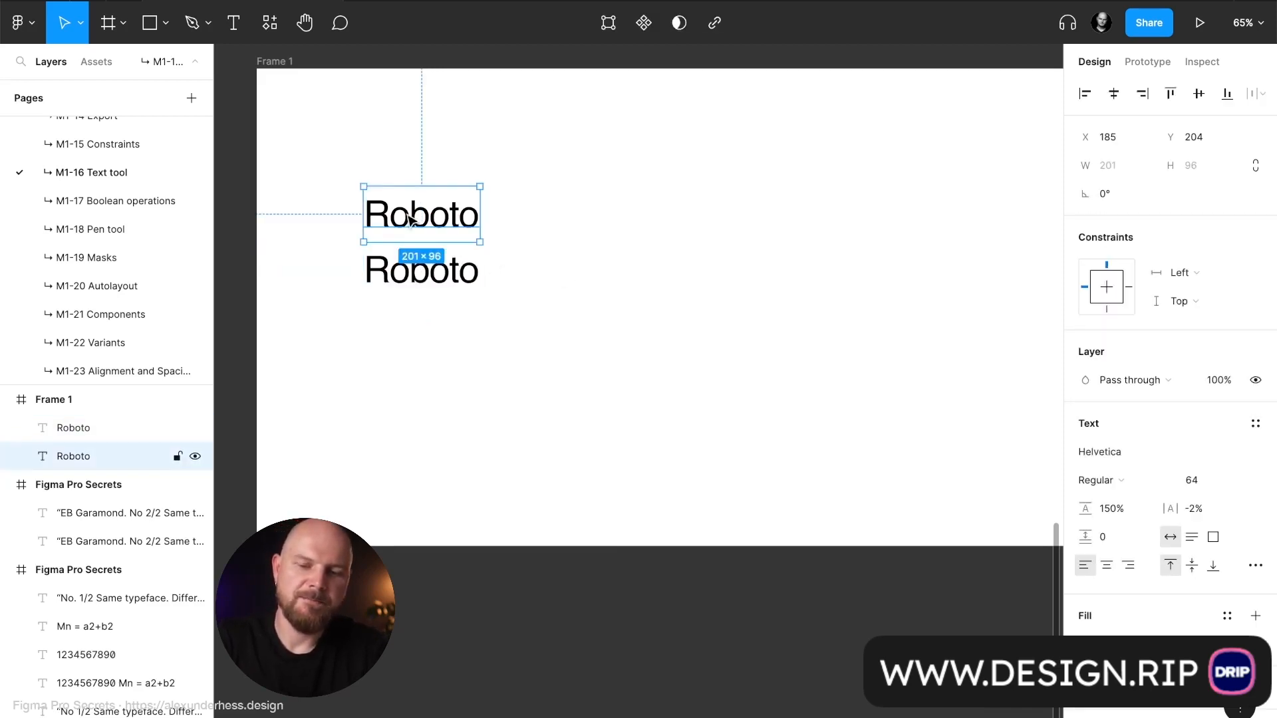
alt+drag(410, 220, 699, 216)
double_click(696, 215)
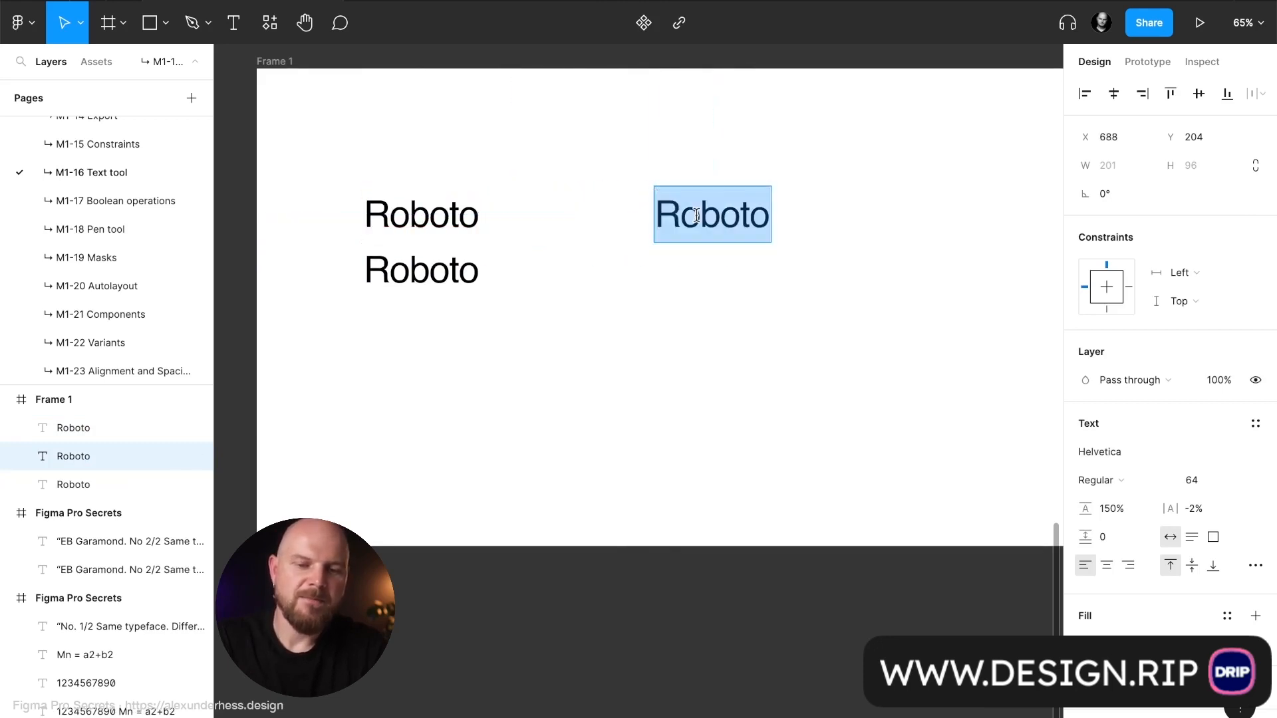
key(Right)
key(Return)
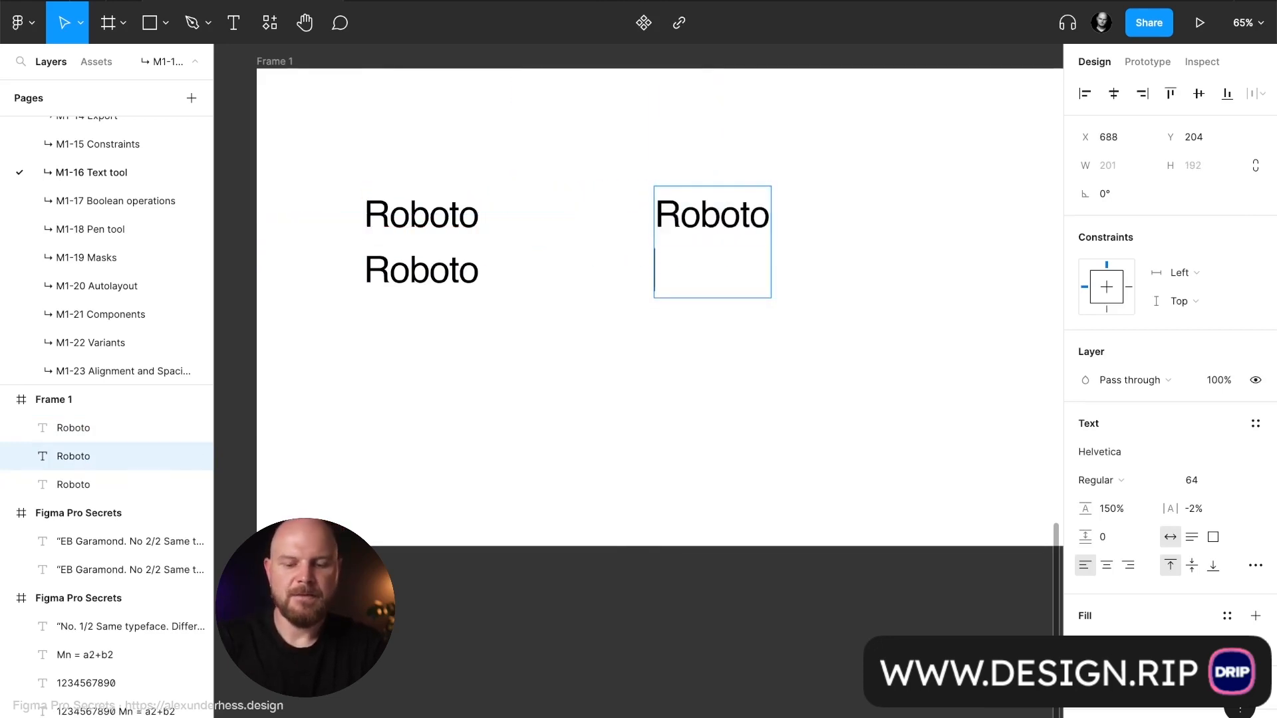
text(2 line)
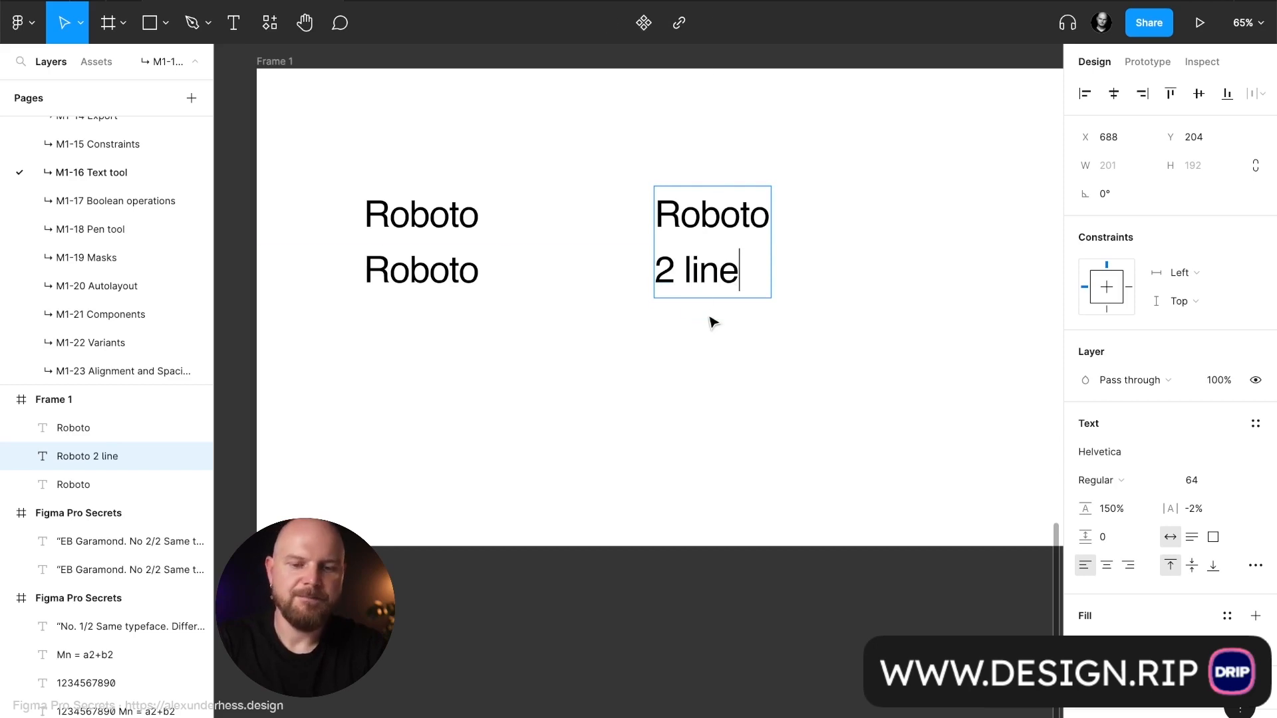
click(713, 322)
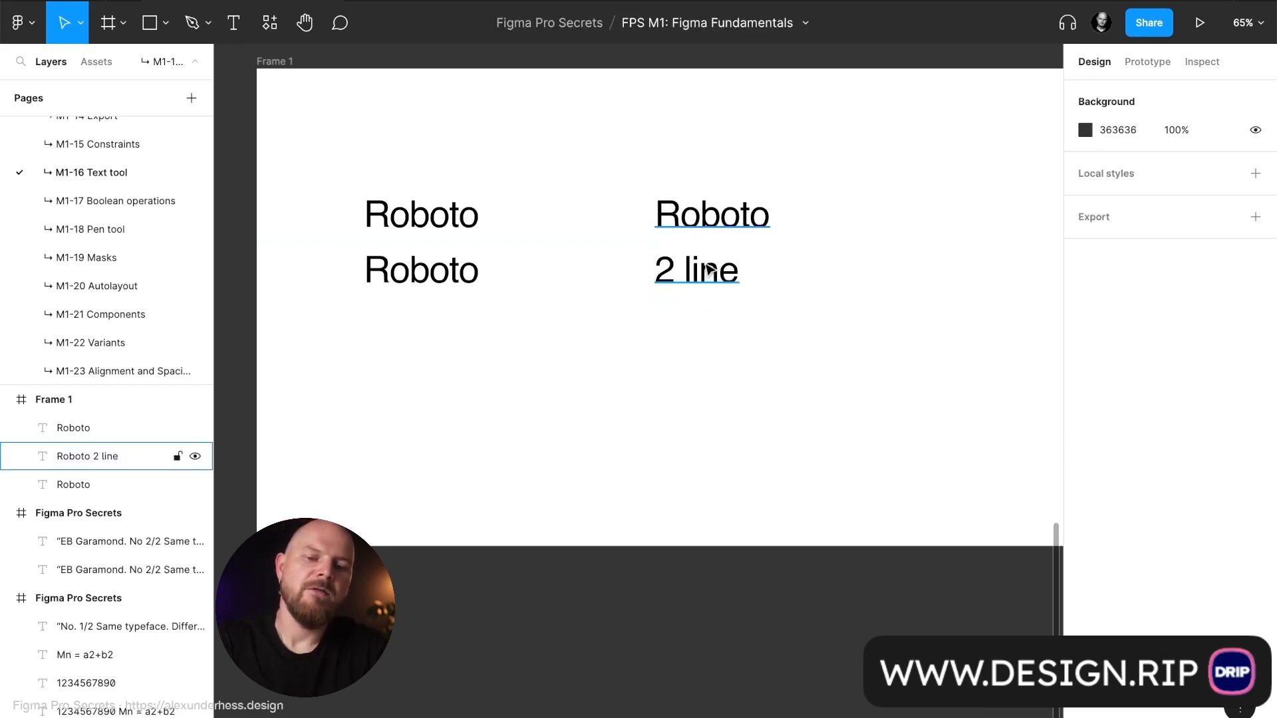
Set the line height of the two-line "Roboto 2 line" text to 100%
click(712, 272)
click(1132, 512)
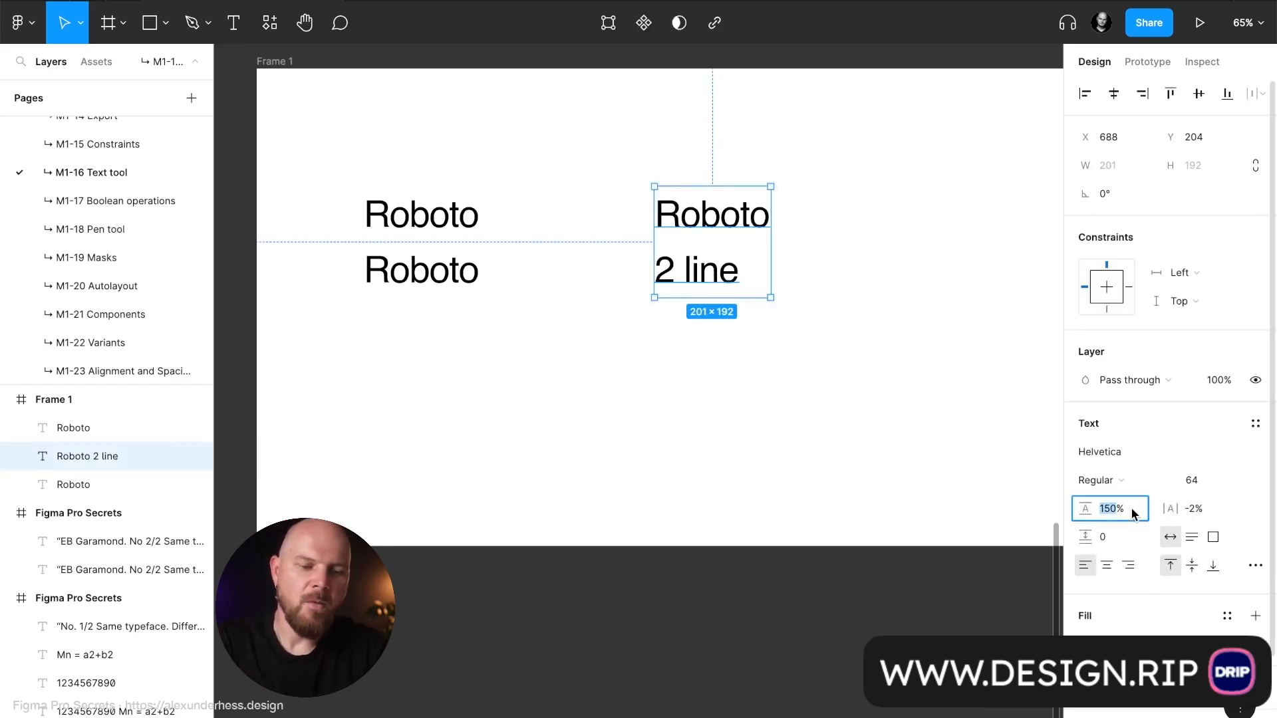
text(100)
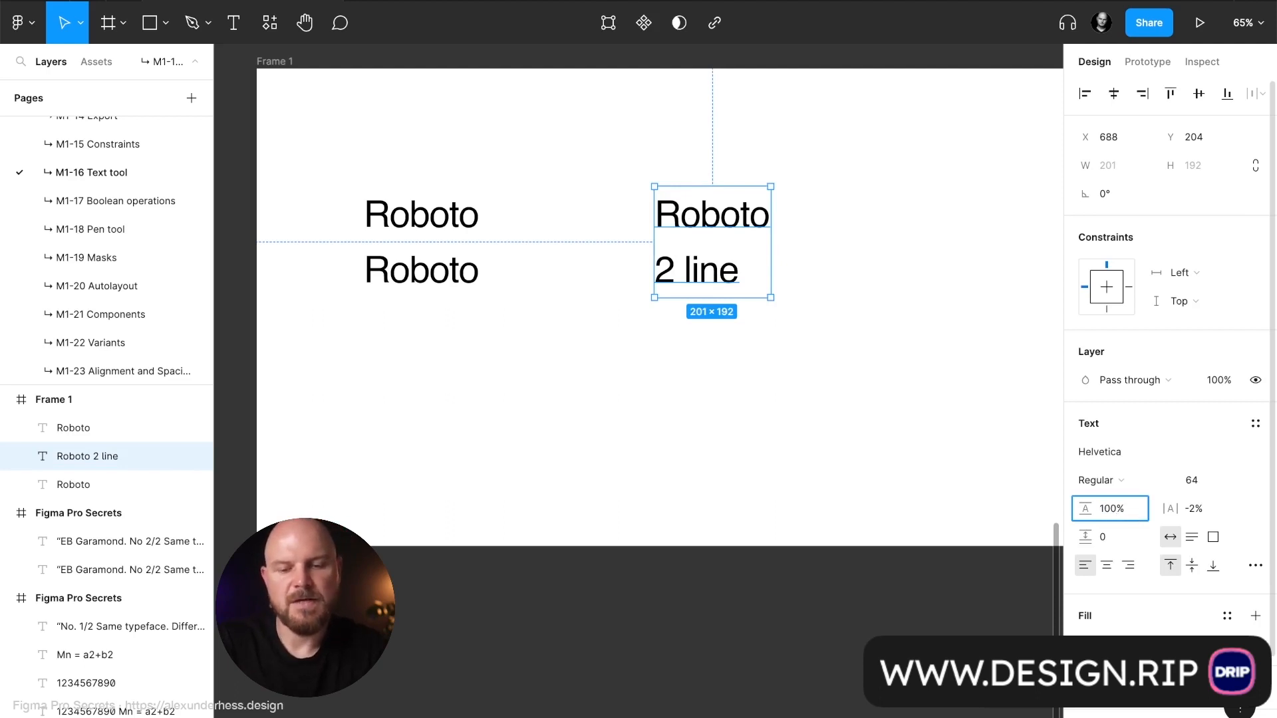
key(Return)
click(789, 322)
click(741, 227)
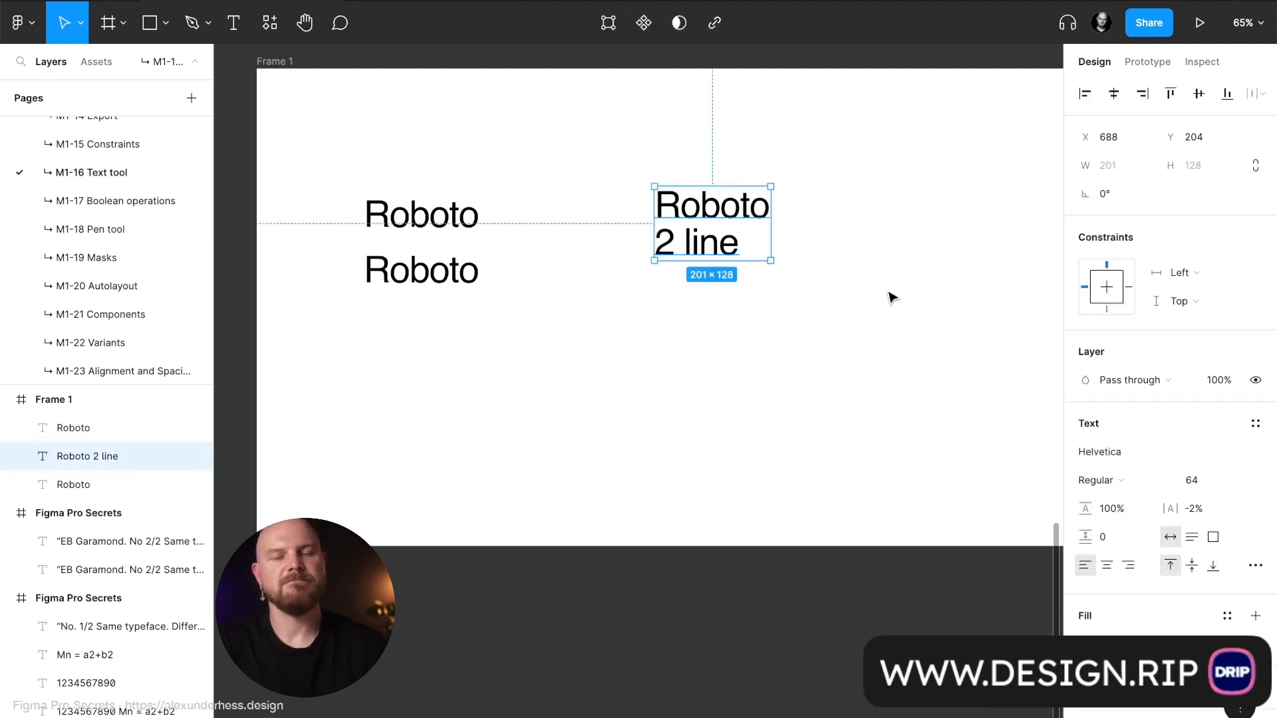
Multiply the two-line text's line height by 1.5 with the expression 100%*1.5
click(1129, 503)
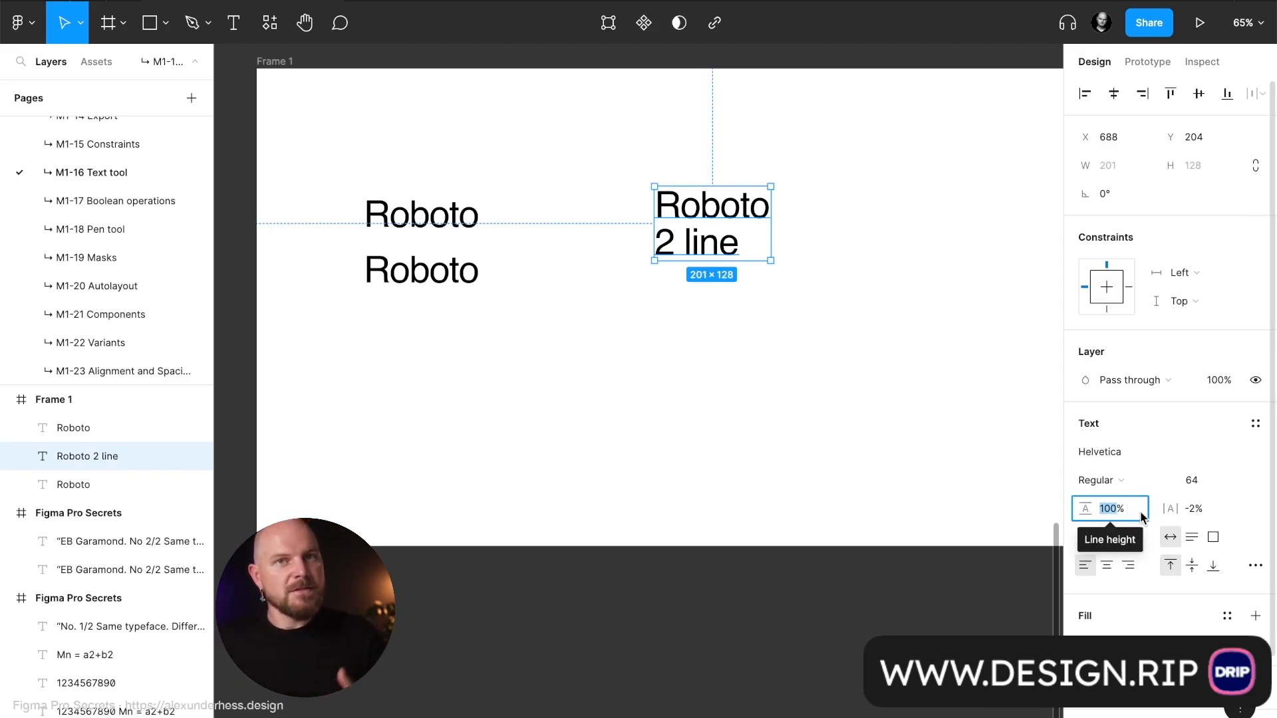
key(Right)
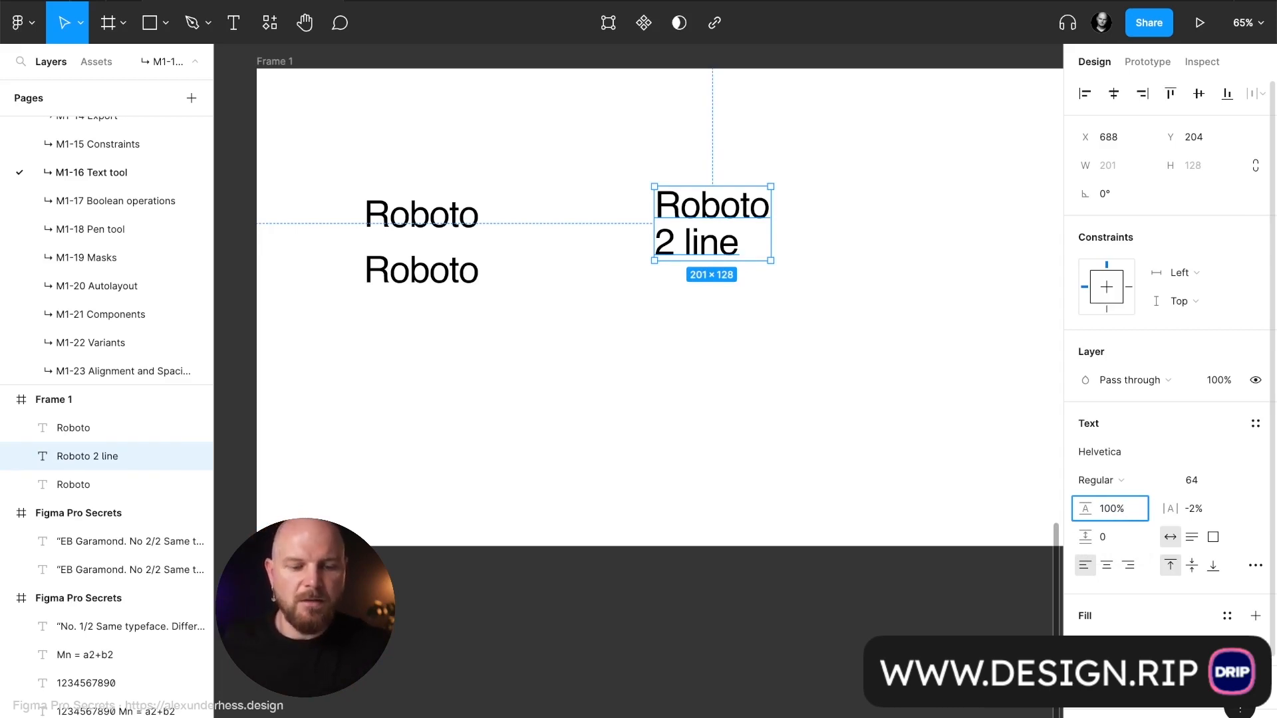
text(*1.)
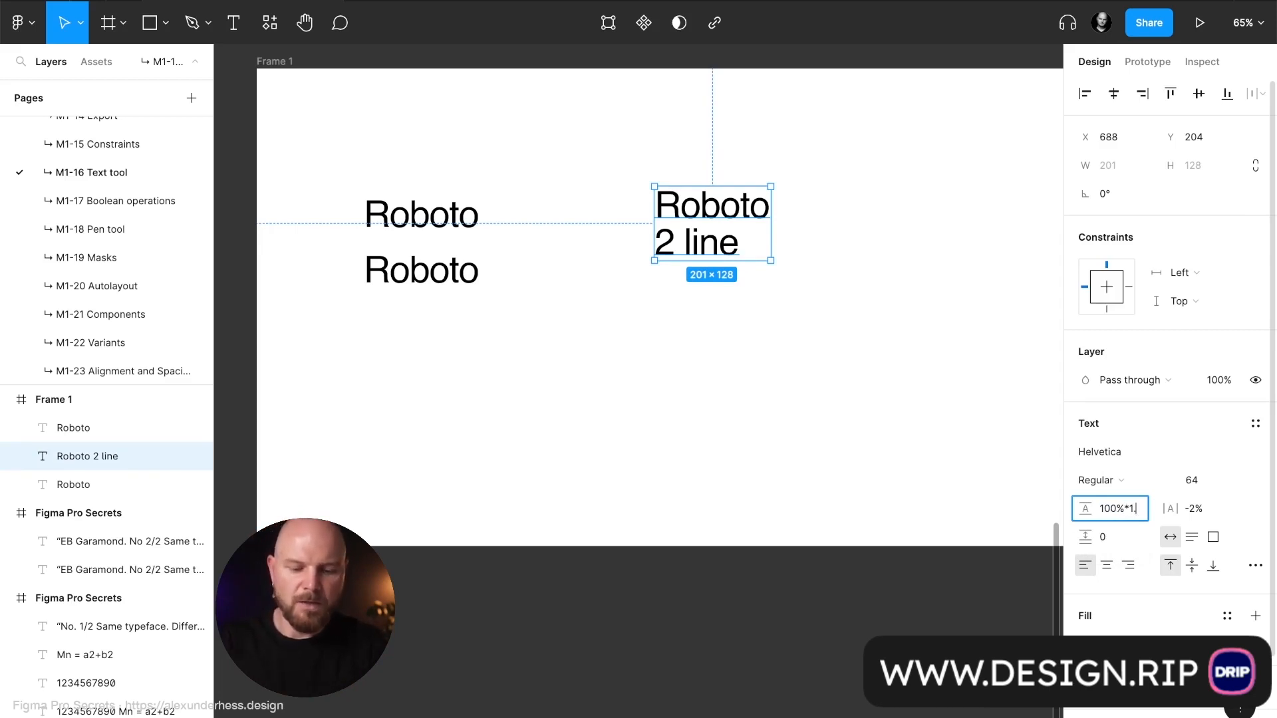
text(5)
key(Return)
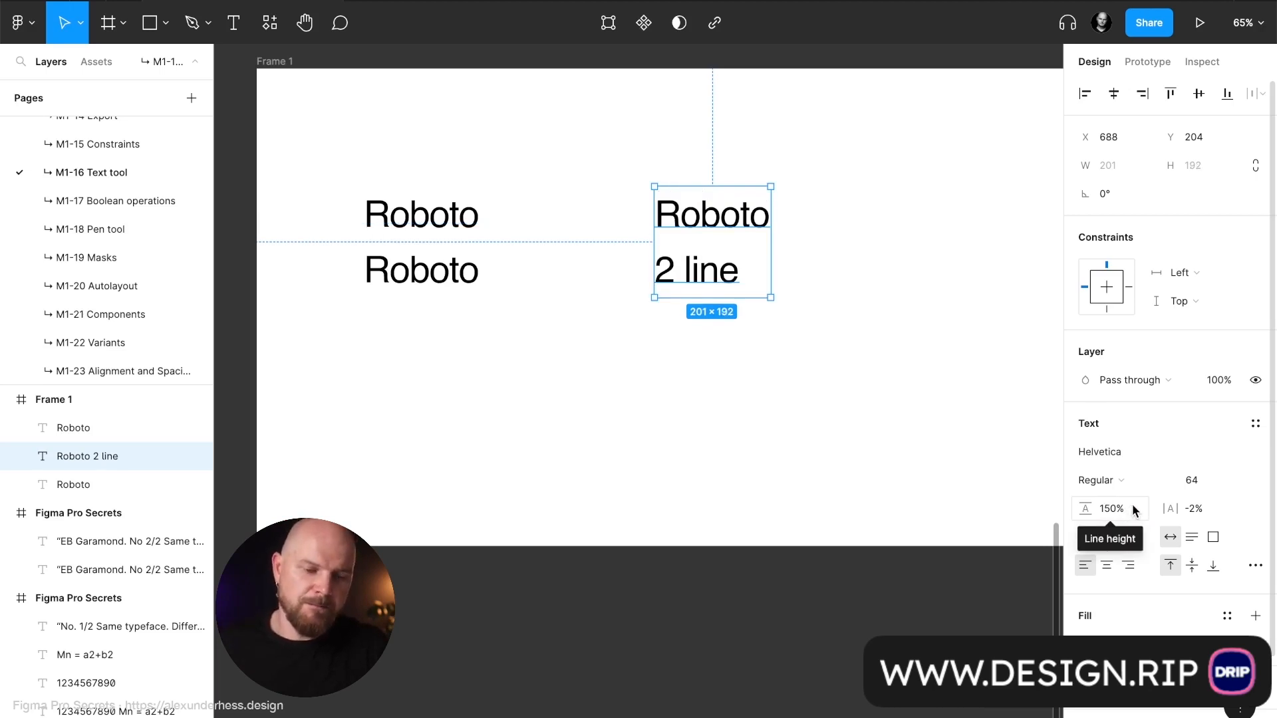
Set the two-line text's line height to a fixed value of 62
click(1131, 509)
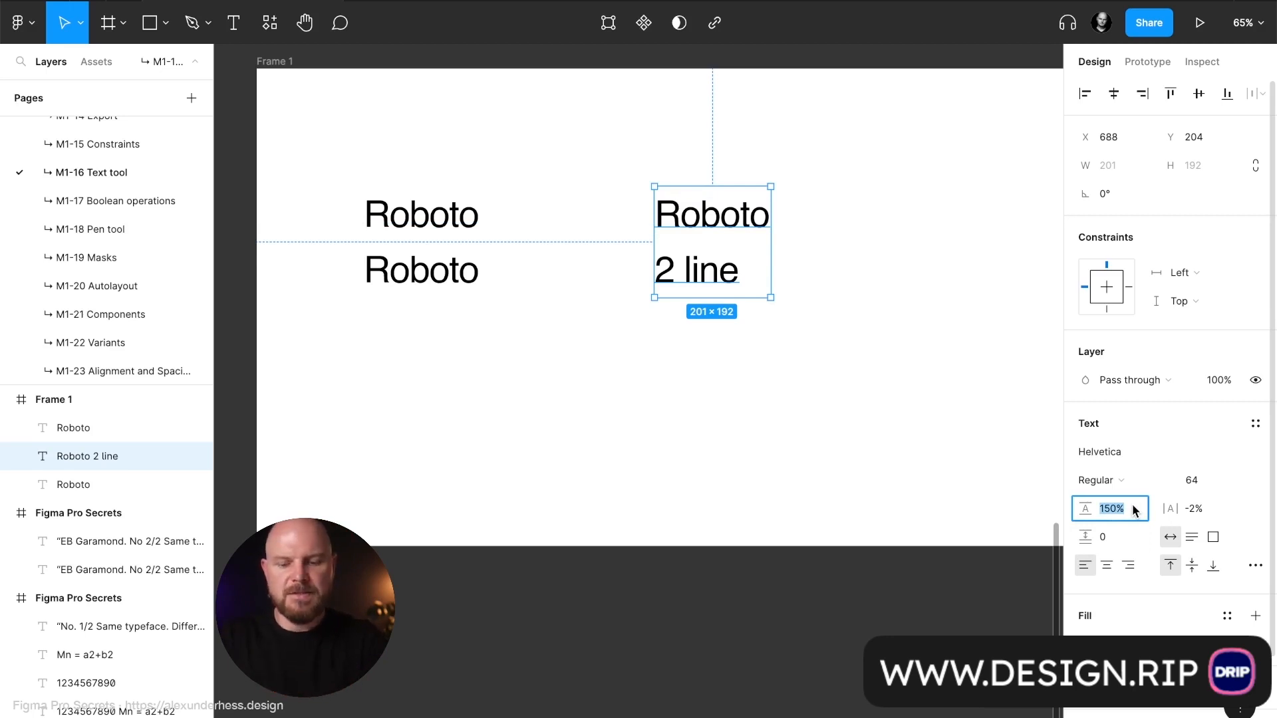
text(62)
key(Return)
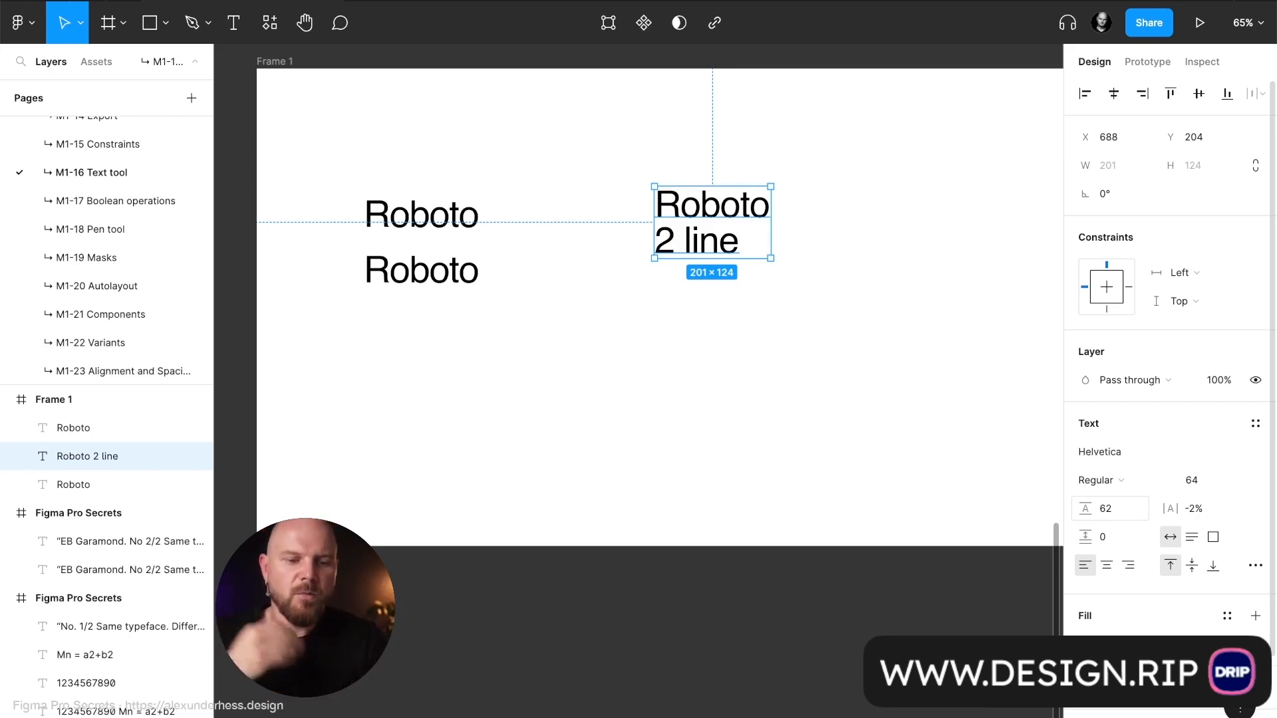
Convert the two-line text's line height to a percentage of its font size with the expression 62/64*100%
click(1130, 510)
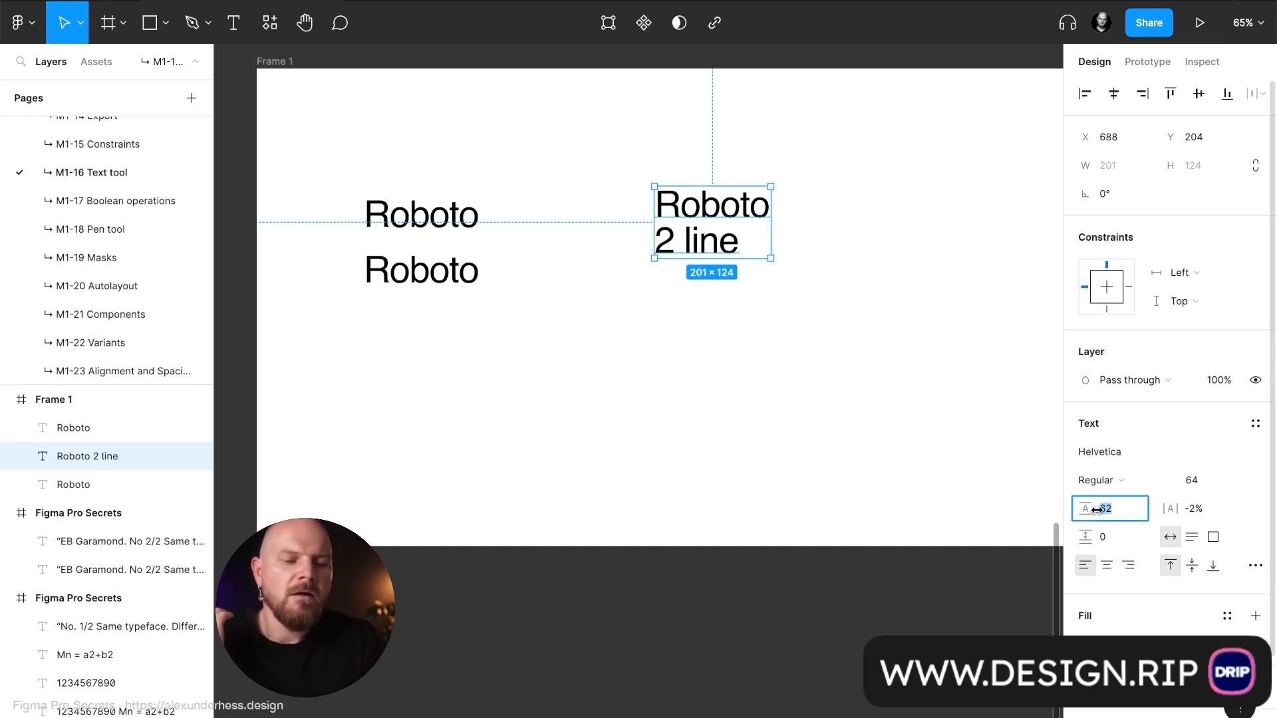
click(1119, 510)
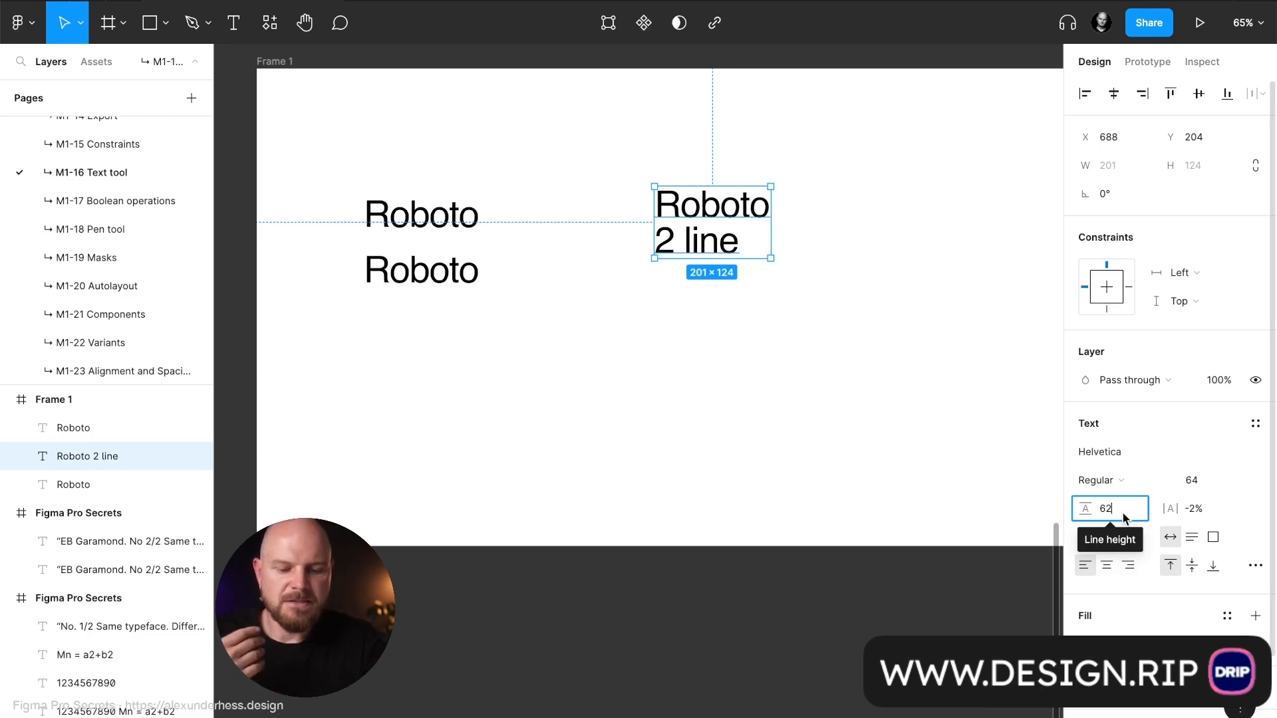
text(/64)
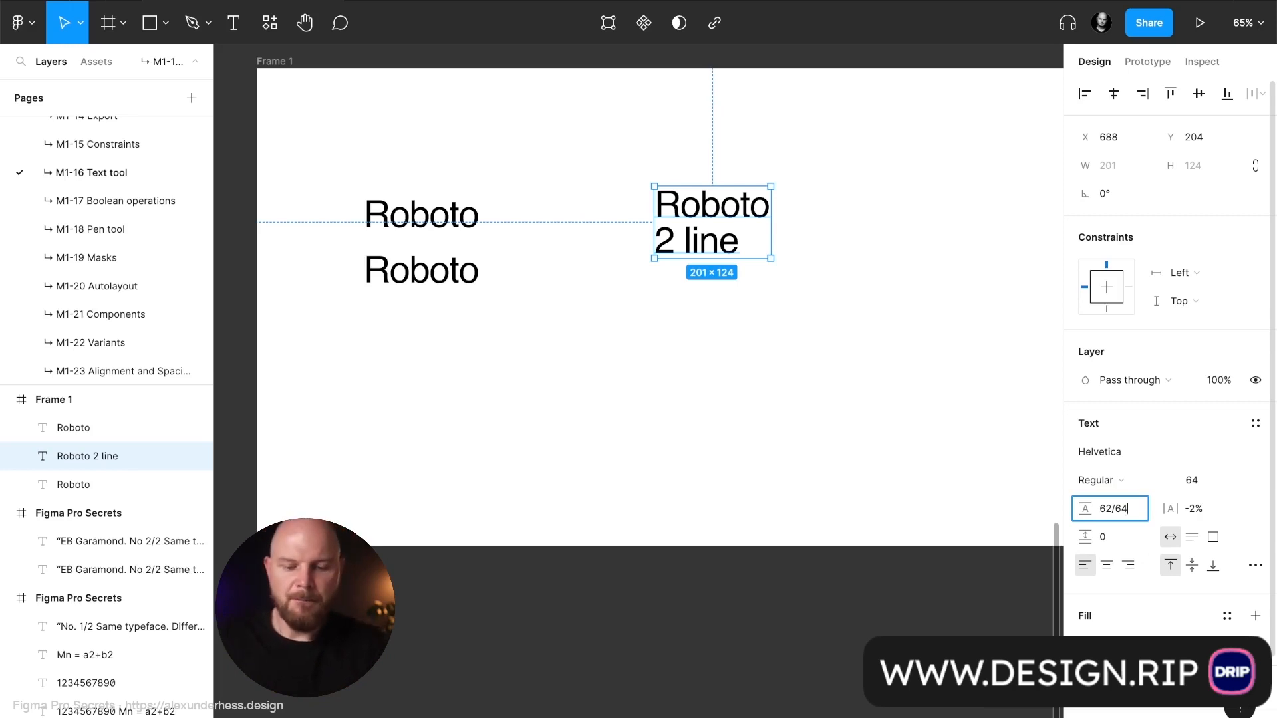
text(*100)
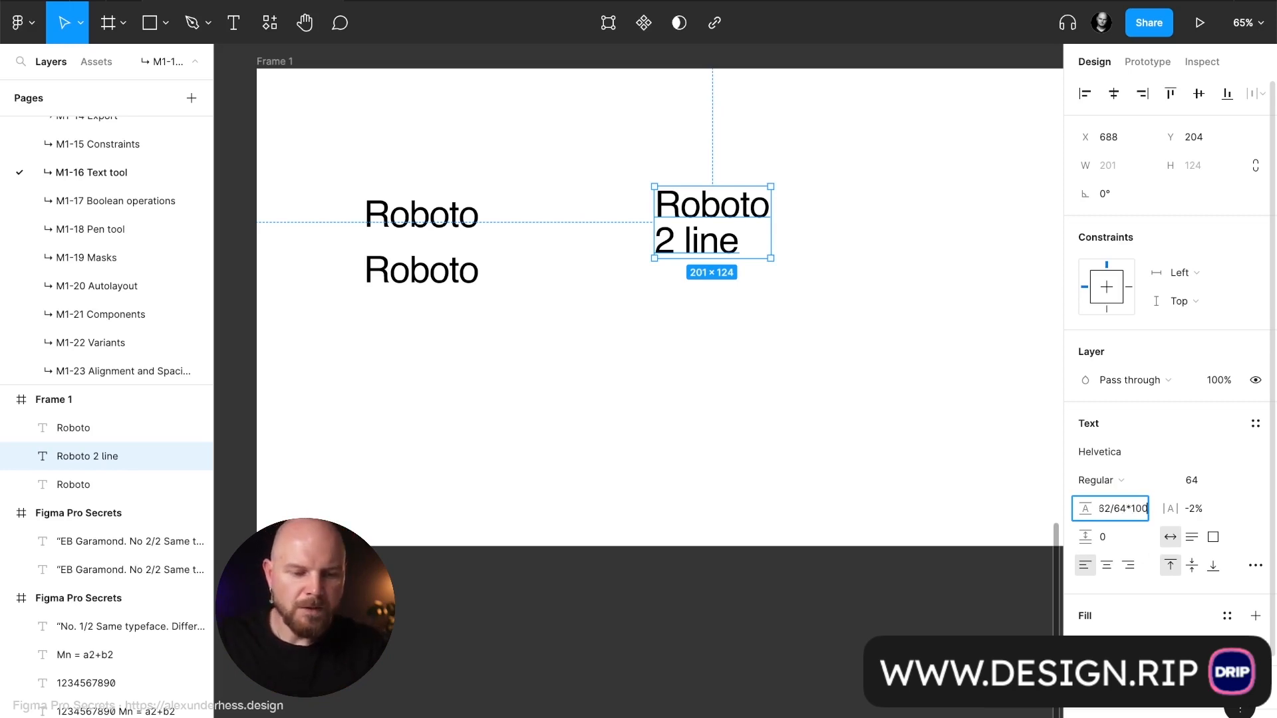
text(%)
key(Return)
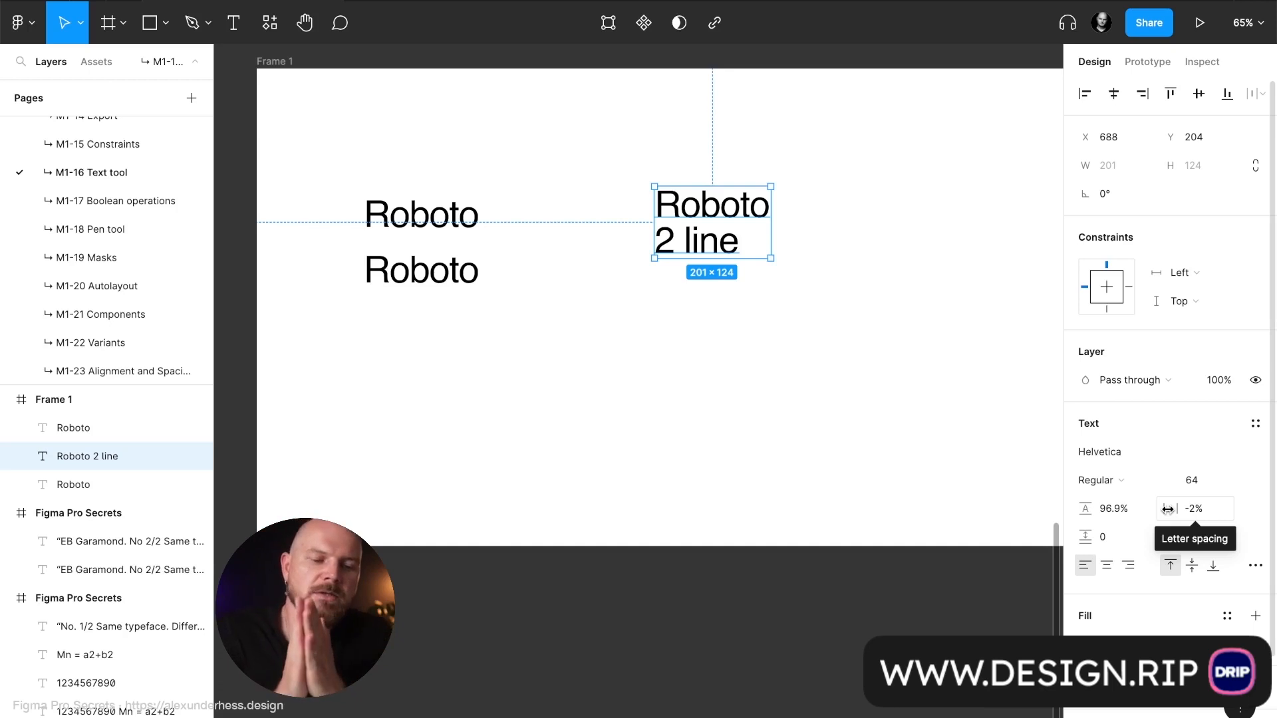
Set the two-line text's letter spacing to 2%, and change it to 2px for comparison
click(1207, 508)
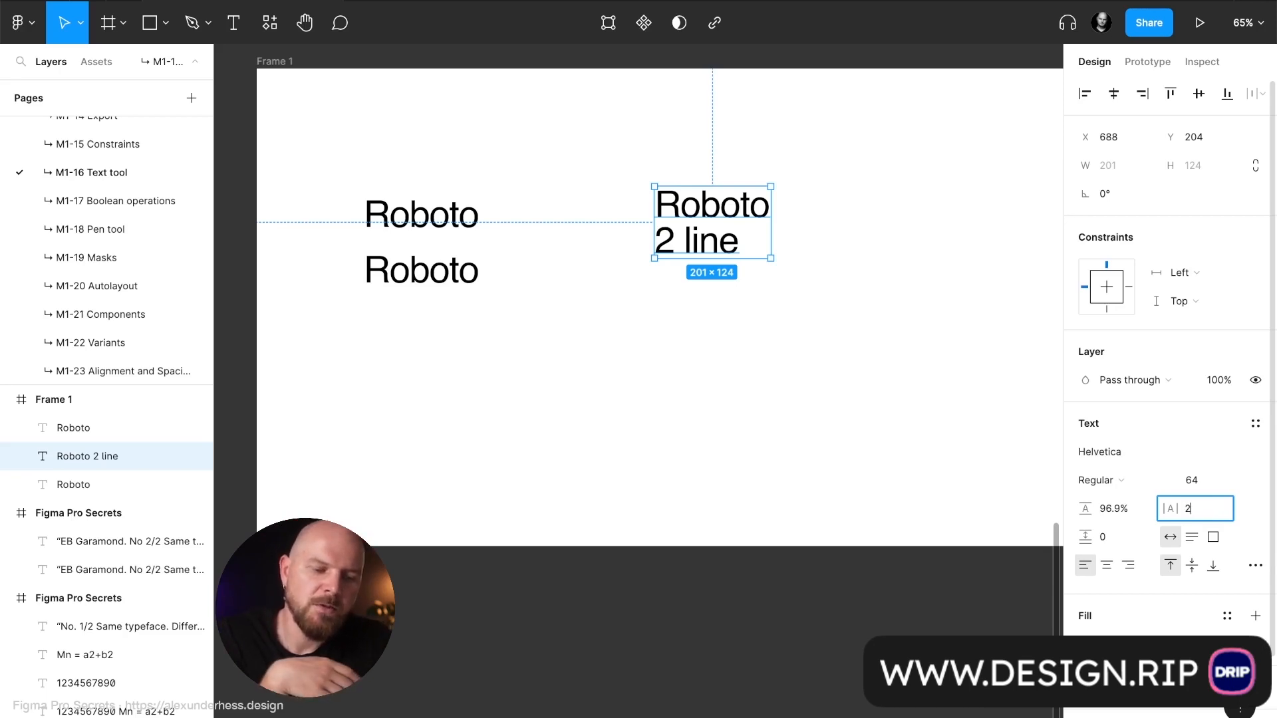
key(Return)
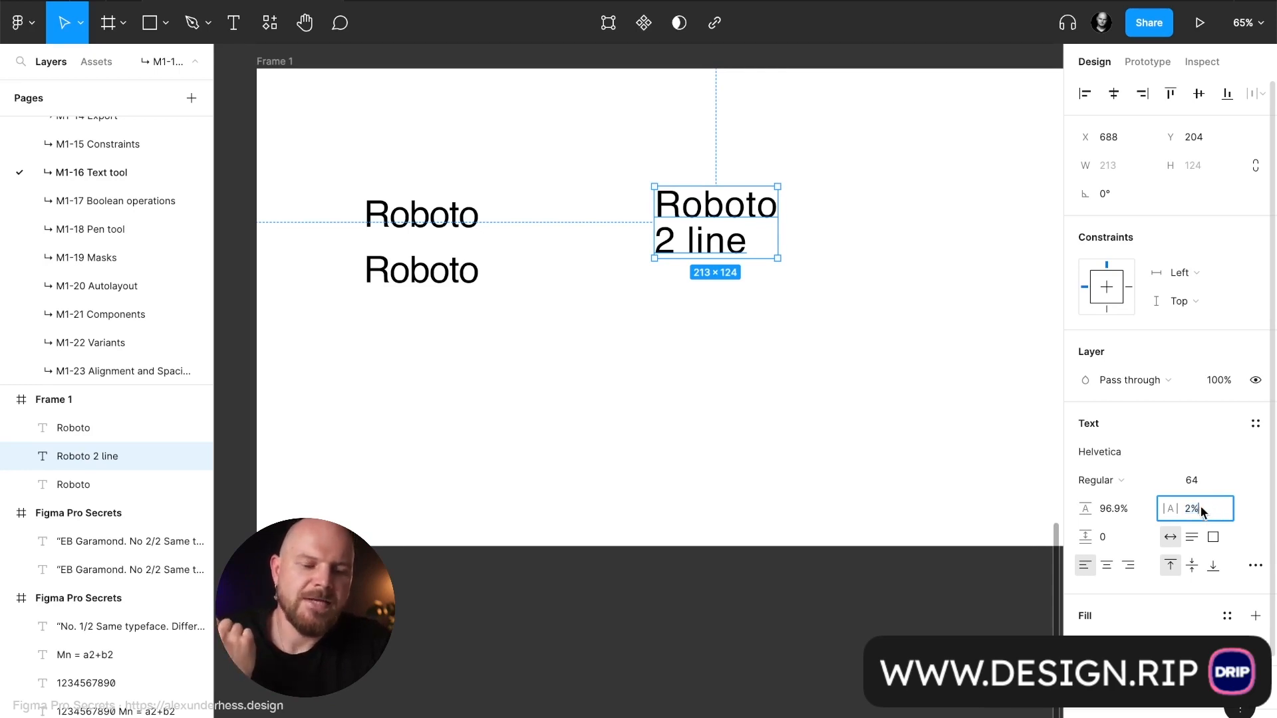
click(1208, 480)
click(1214, 507)
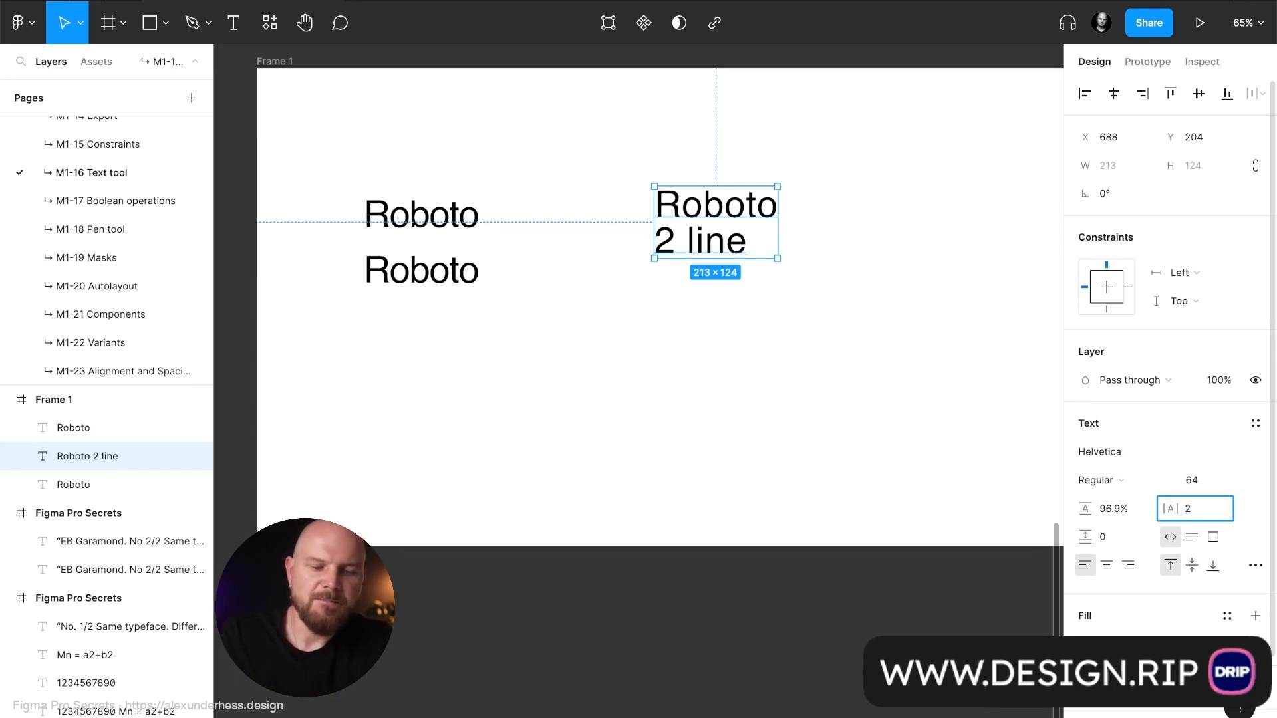
text(2px)
key(Return)
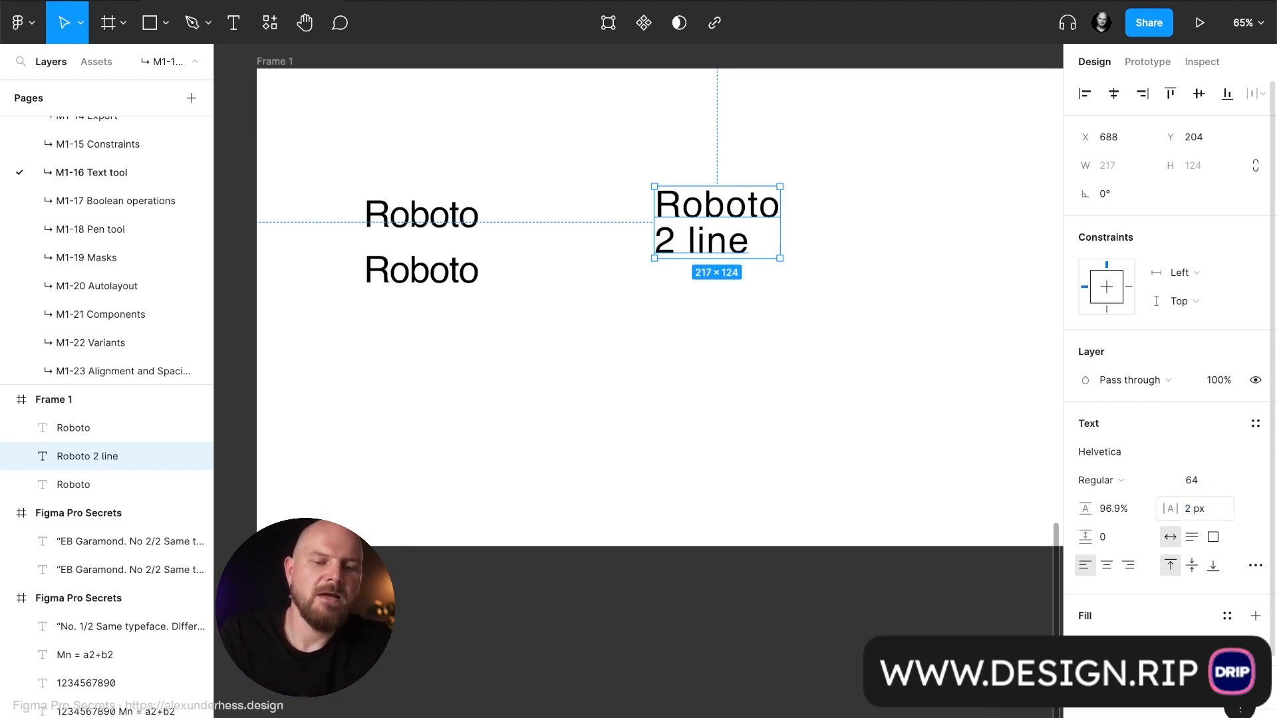
Set the two-line text's letter spacing to 20 px
click(1214, 505)
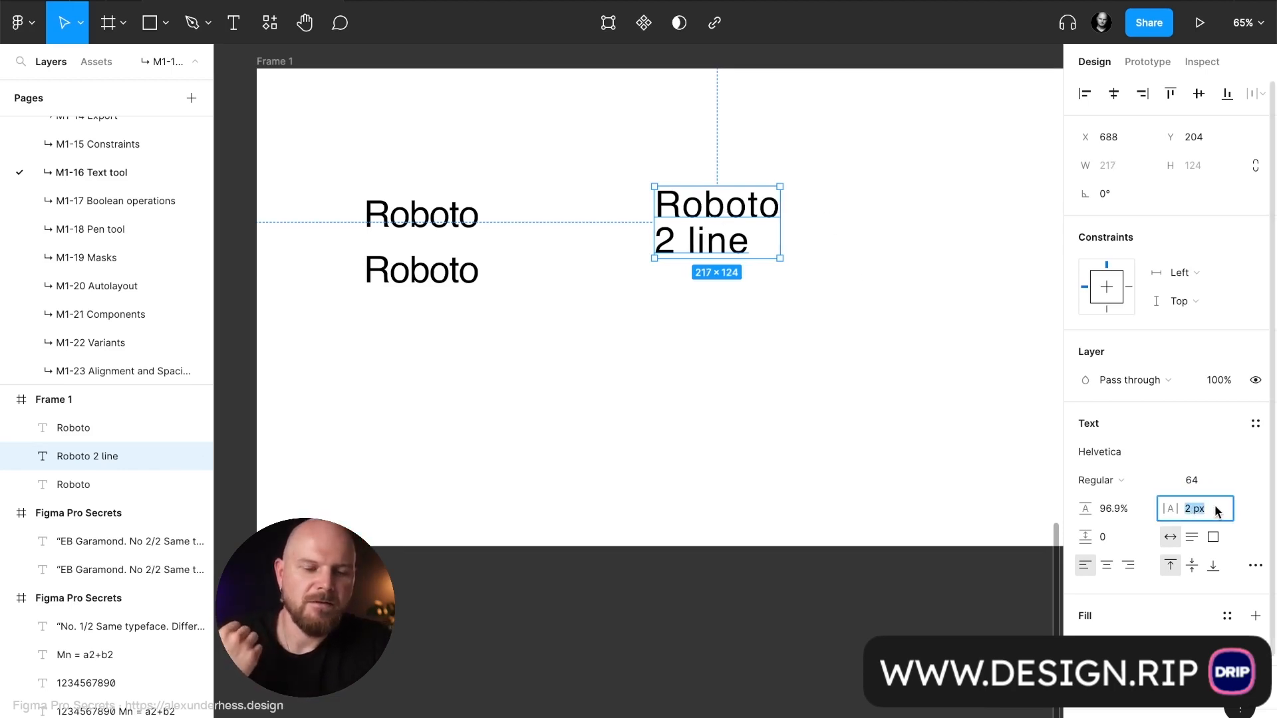
text(20px)
key(Return)
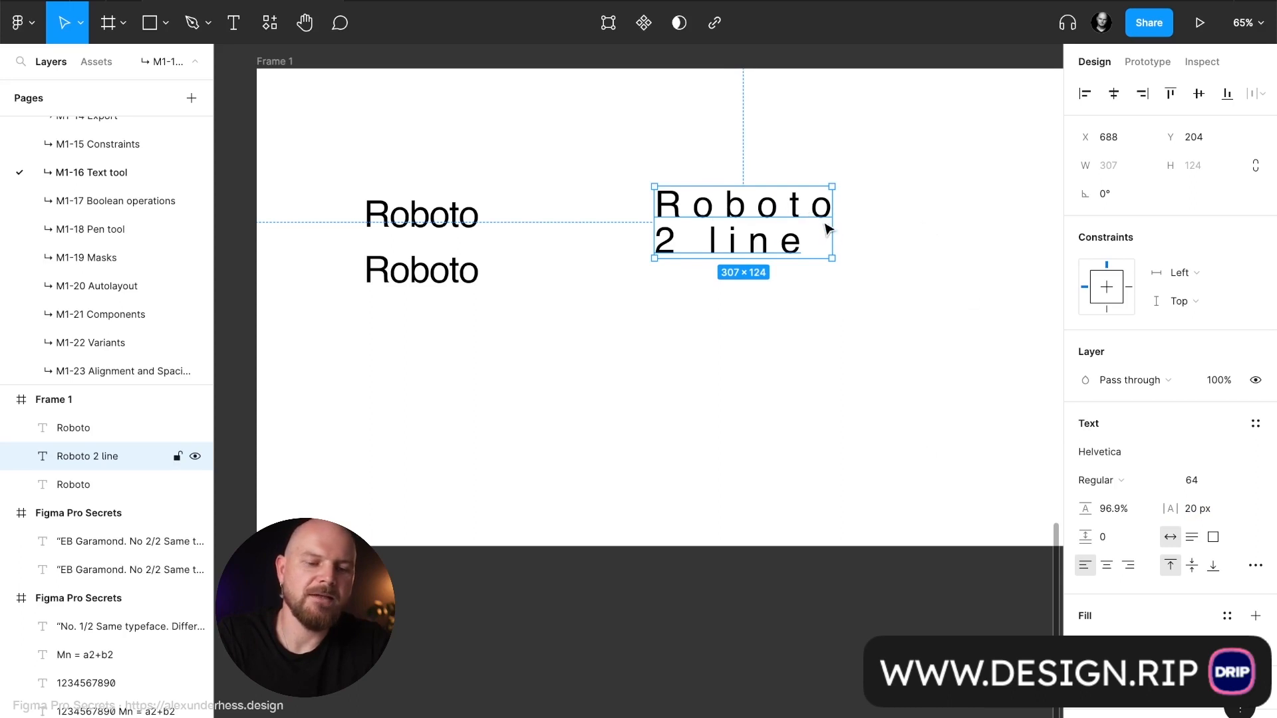
Set the two-line text's letter spacing to -2 px, and change it to -2% for comparison
click(1209, 508)
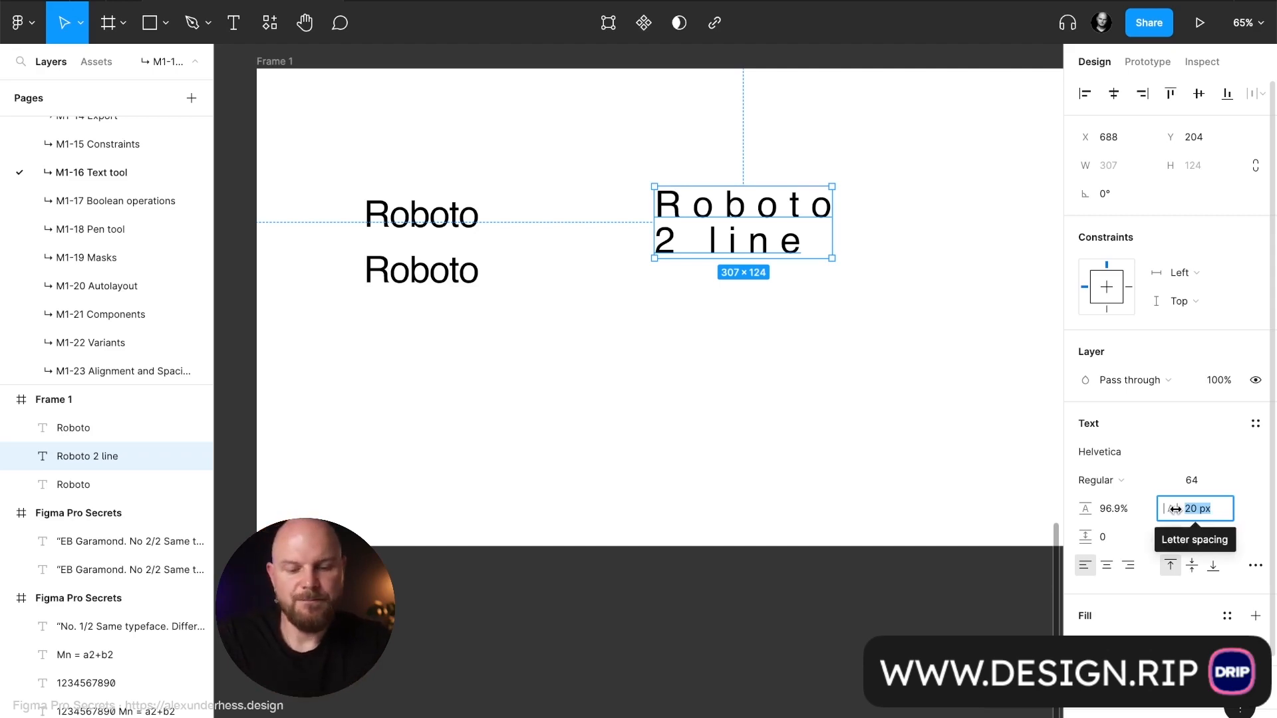
key(BackSpace)
text(-2)
key(Return)
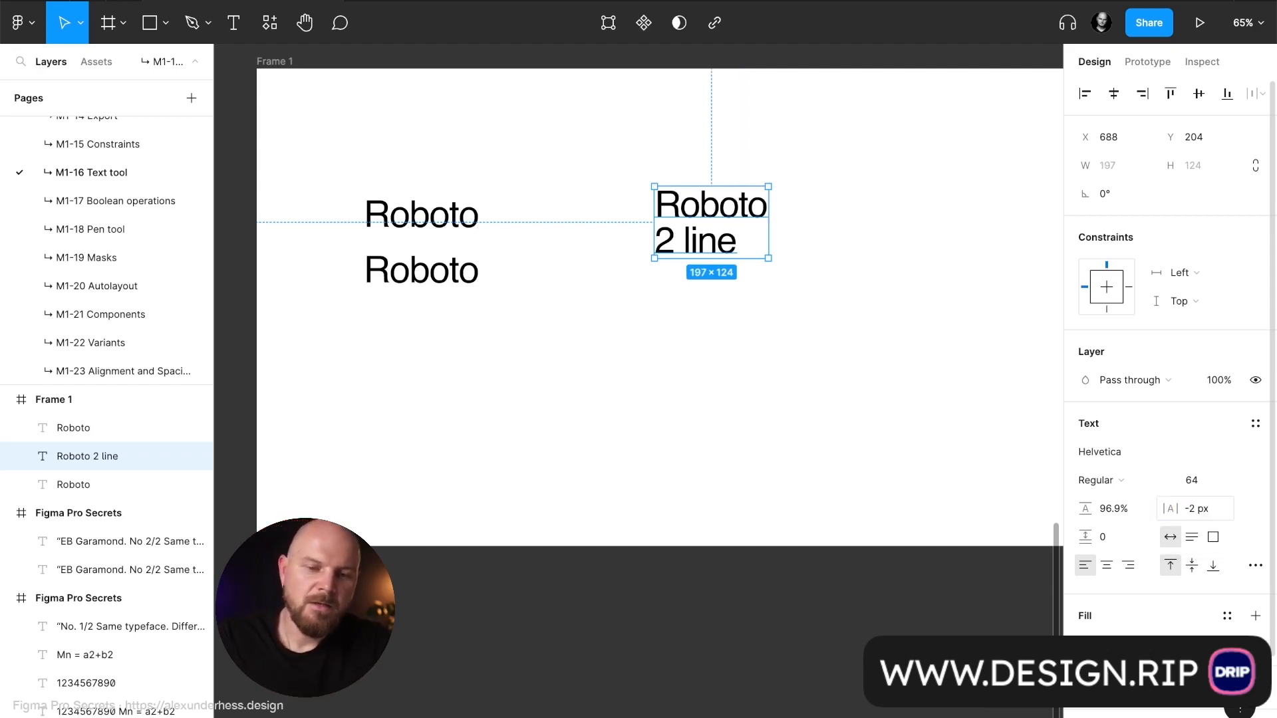
click(1219, 507)
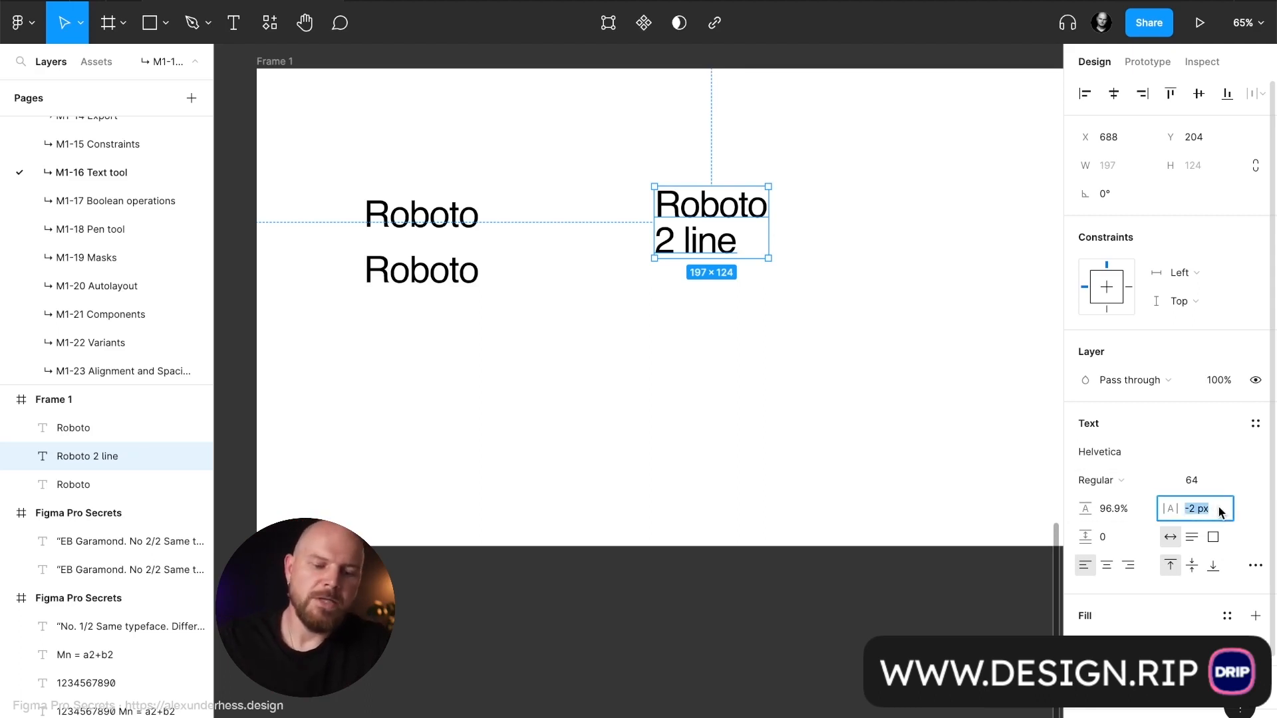
text(-2%)
key(Return)
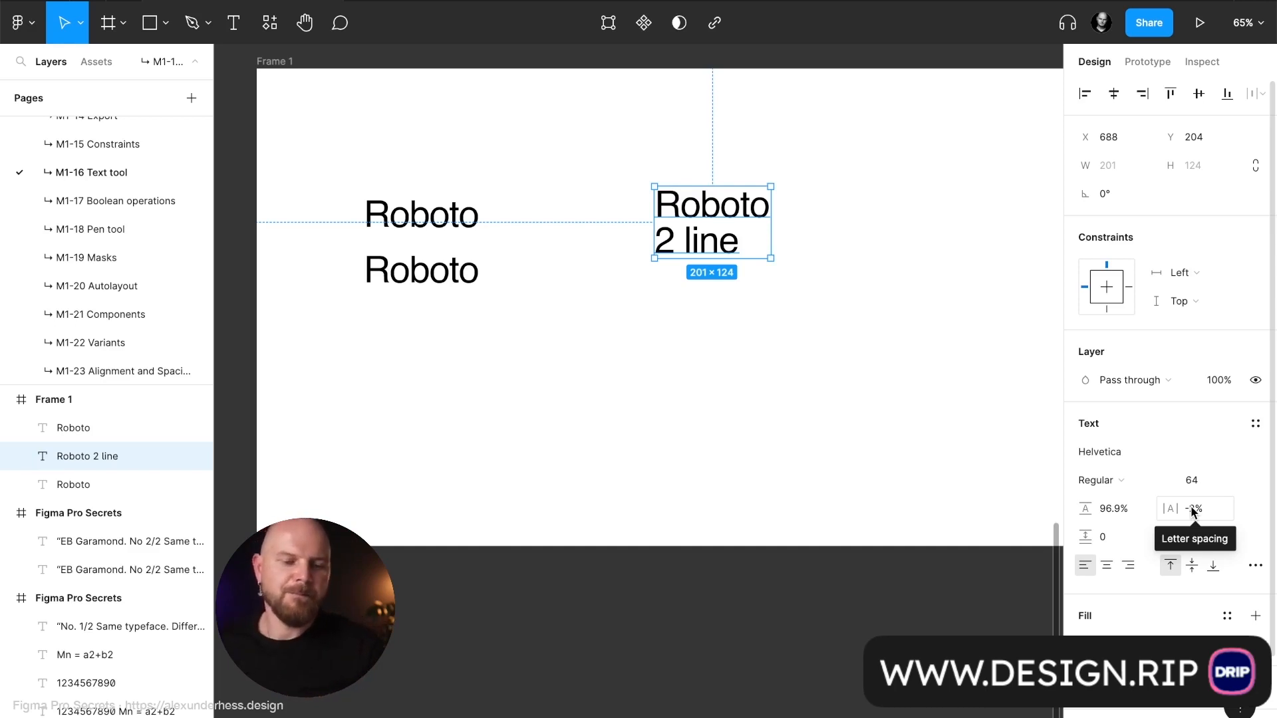
Widen the two-line text's letter spacing to 20%
click(1227, 511)
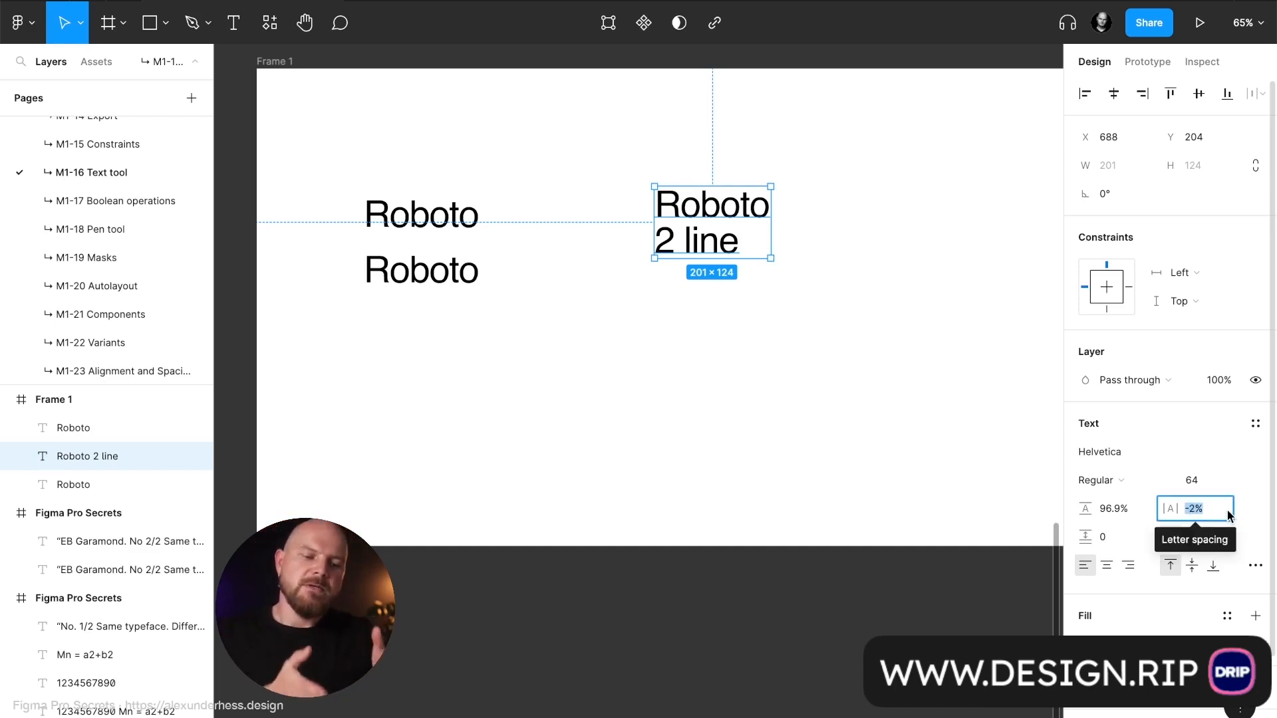
text(+)
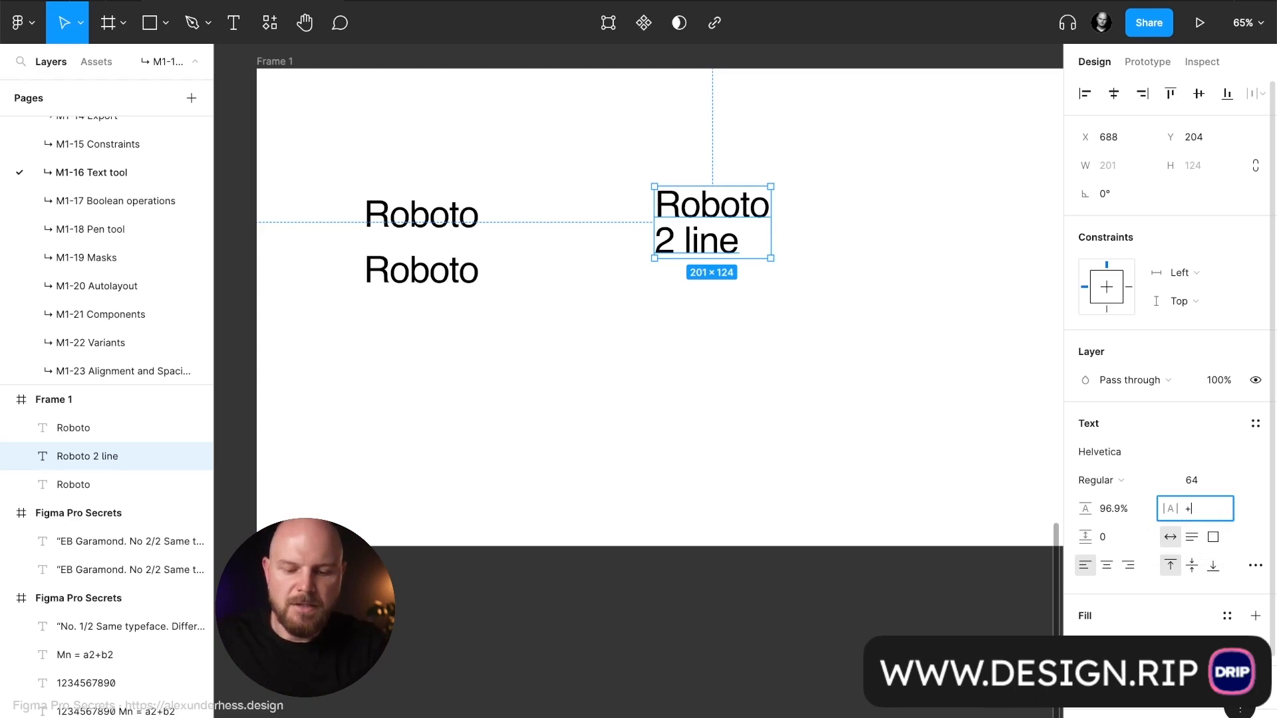
text(20%)
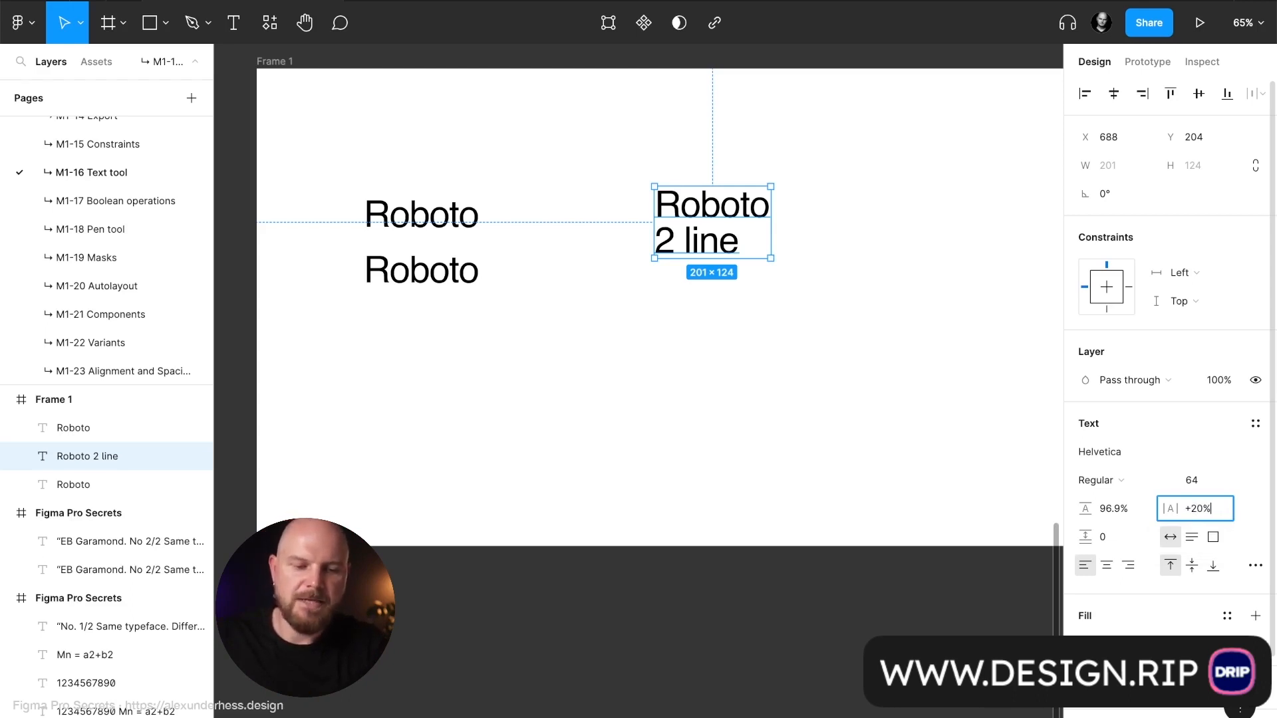
key(Return)
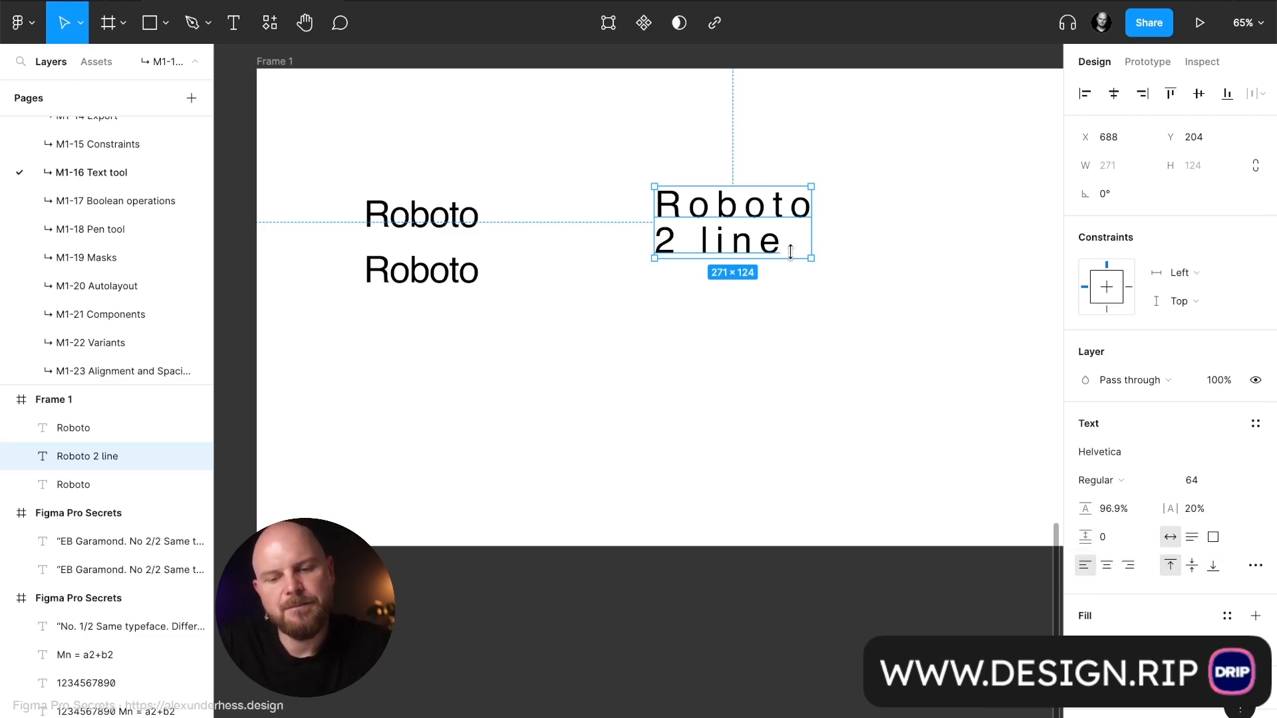
double_click(769, 236)
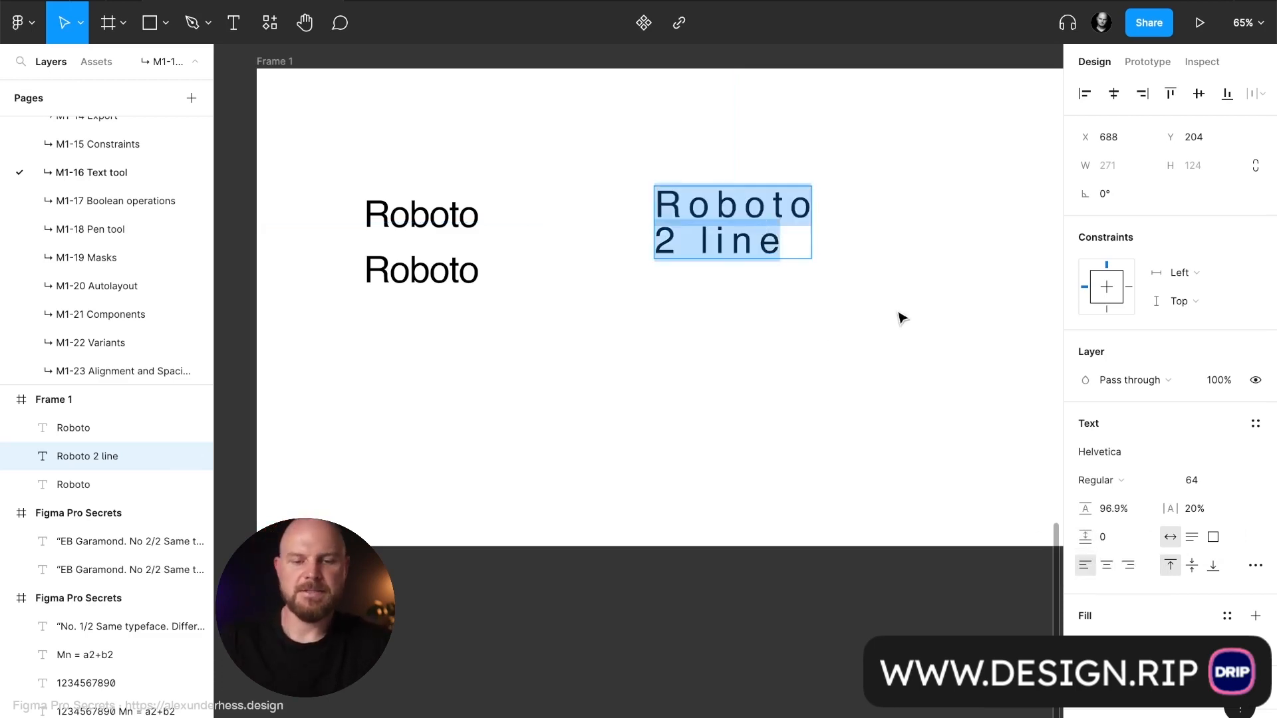
key(Escape)
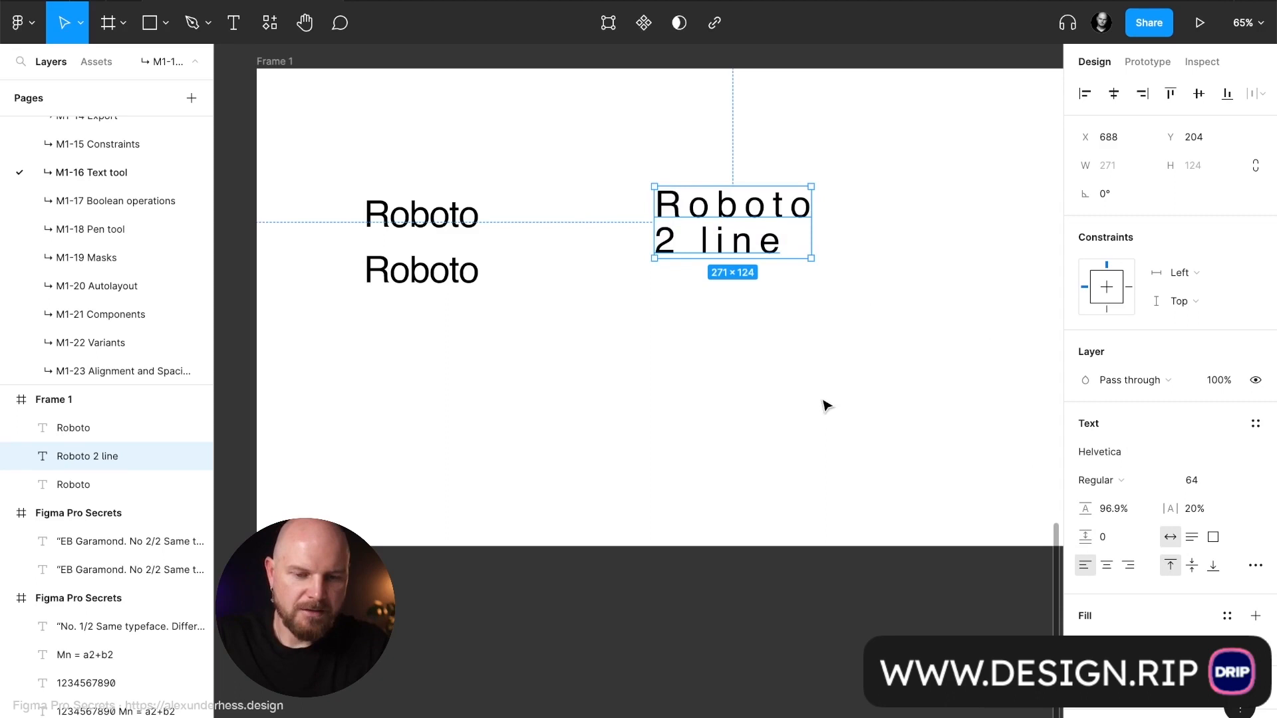
Reset the two-line text's letter spacing to 0%
click(1227, 509)
text(0)
key(Return)
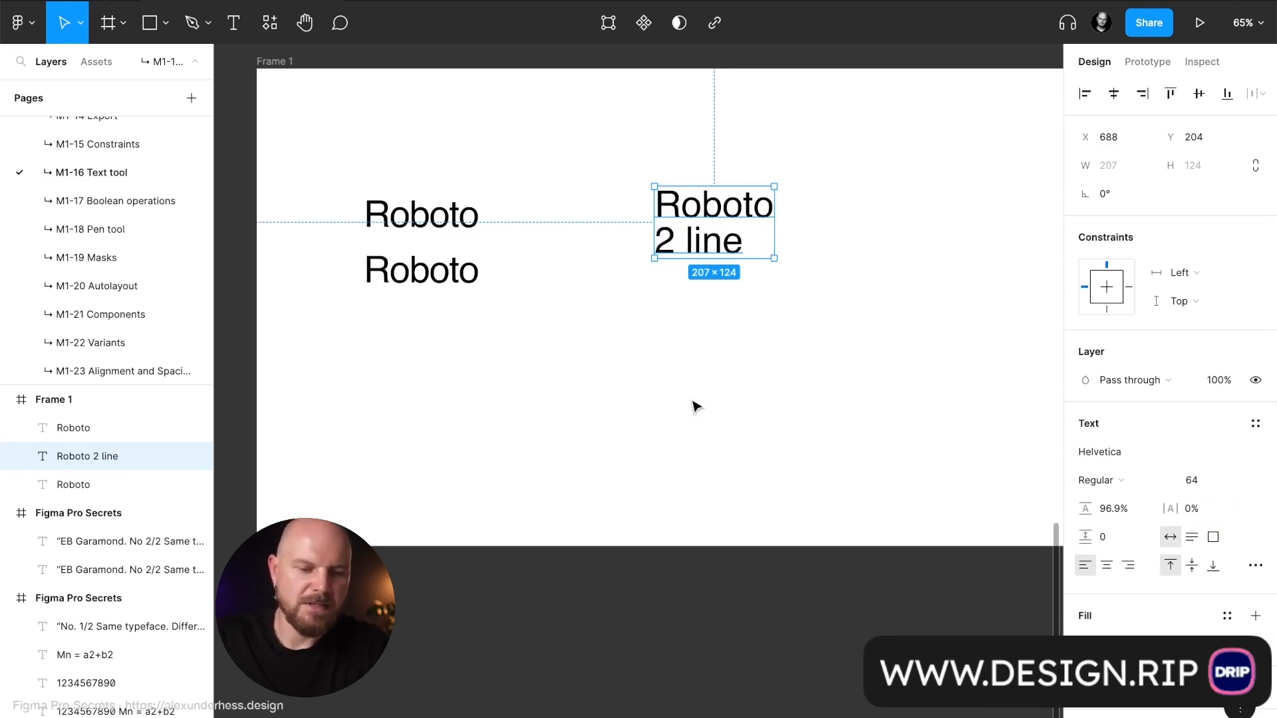
Replace the two-line text's content with "So let's imagine." on the first line and "We have 2 paragraphs." on the second
double_click(723, 223)
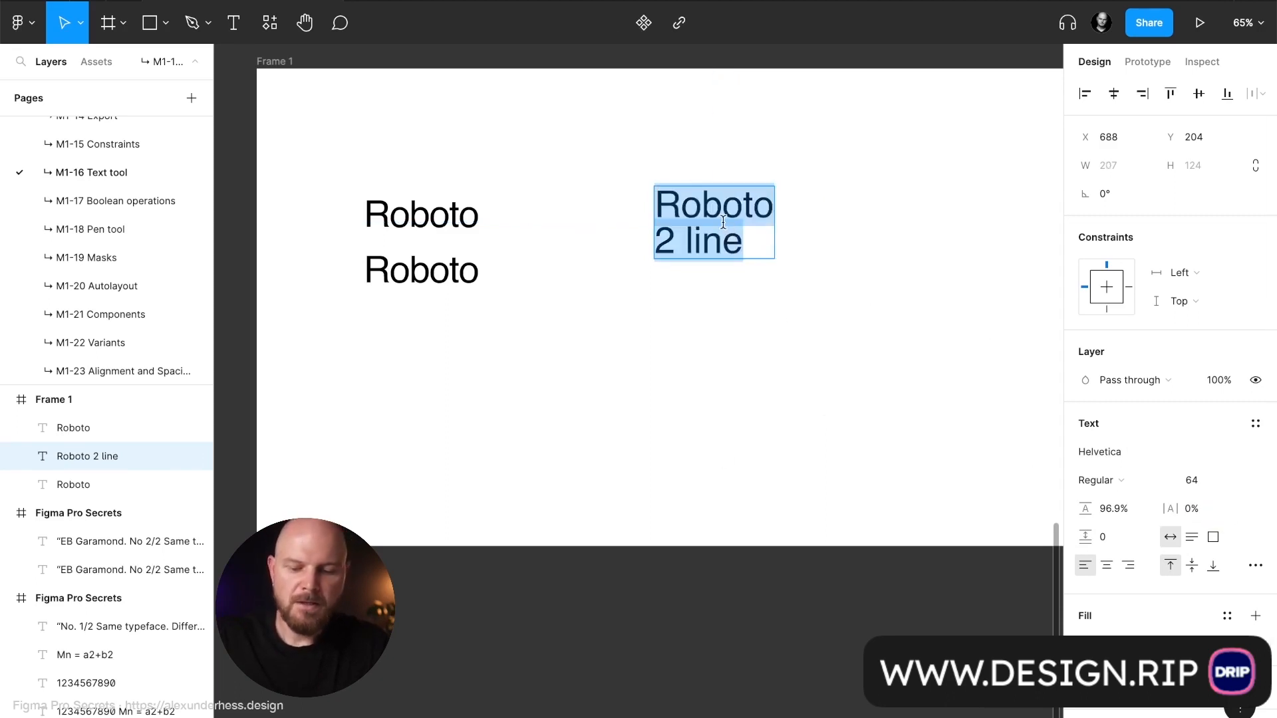
text(So let's im)
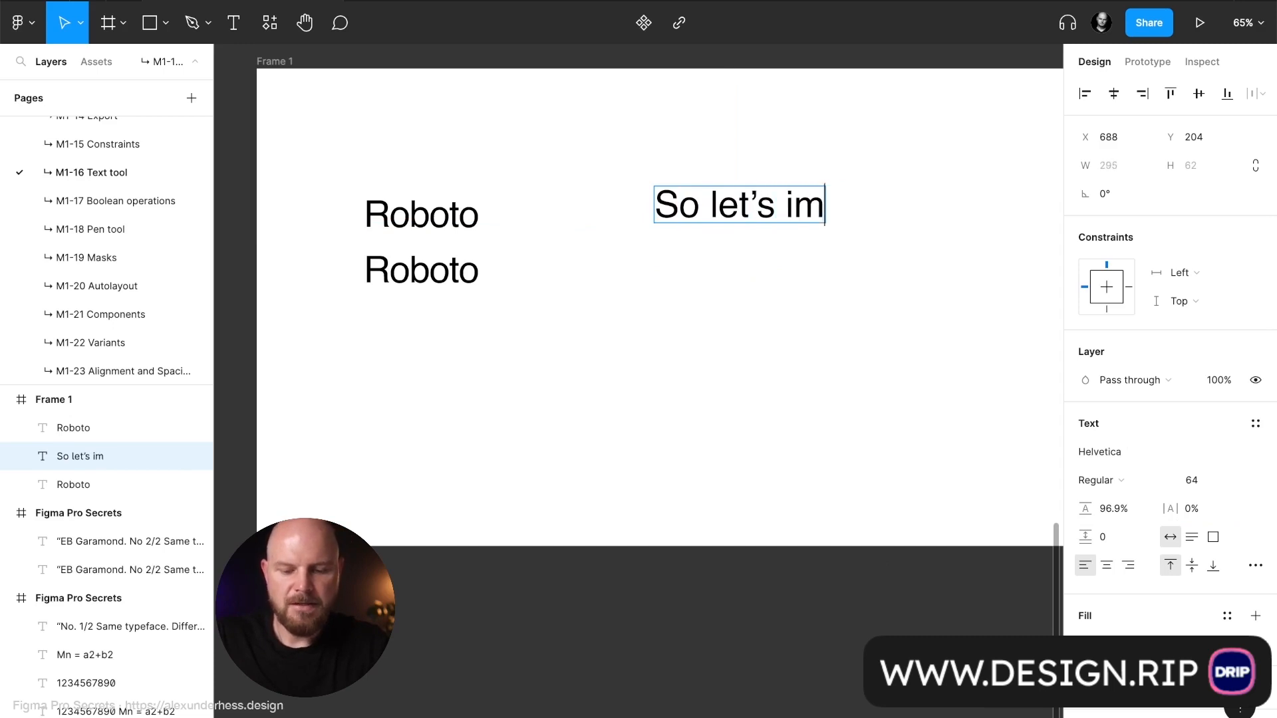
text(agine.)
key(BackSpace)
key(BackSpace)
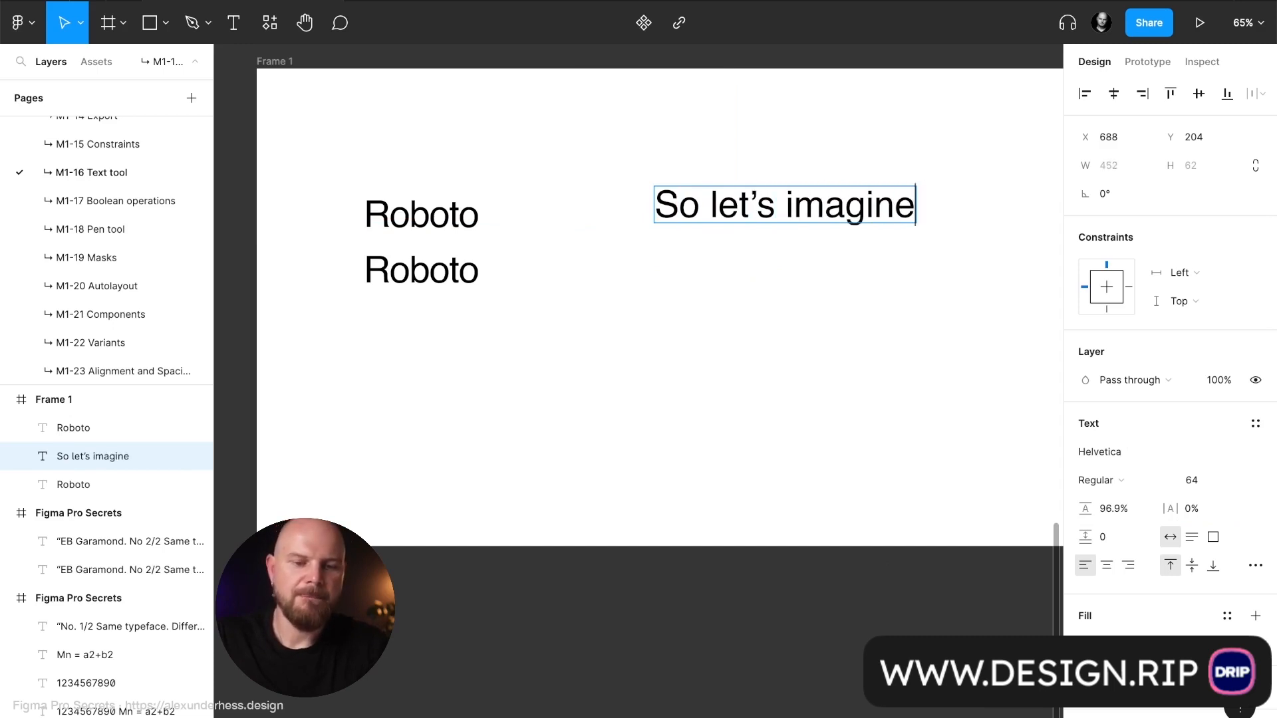
text(.)
key(Return)
key(Return)
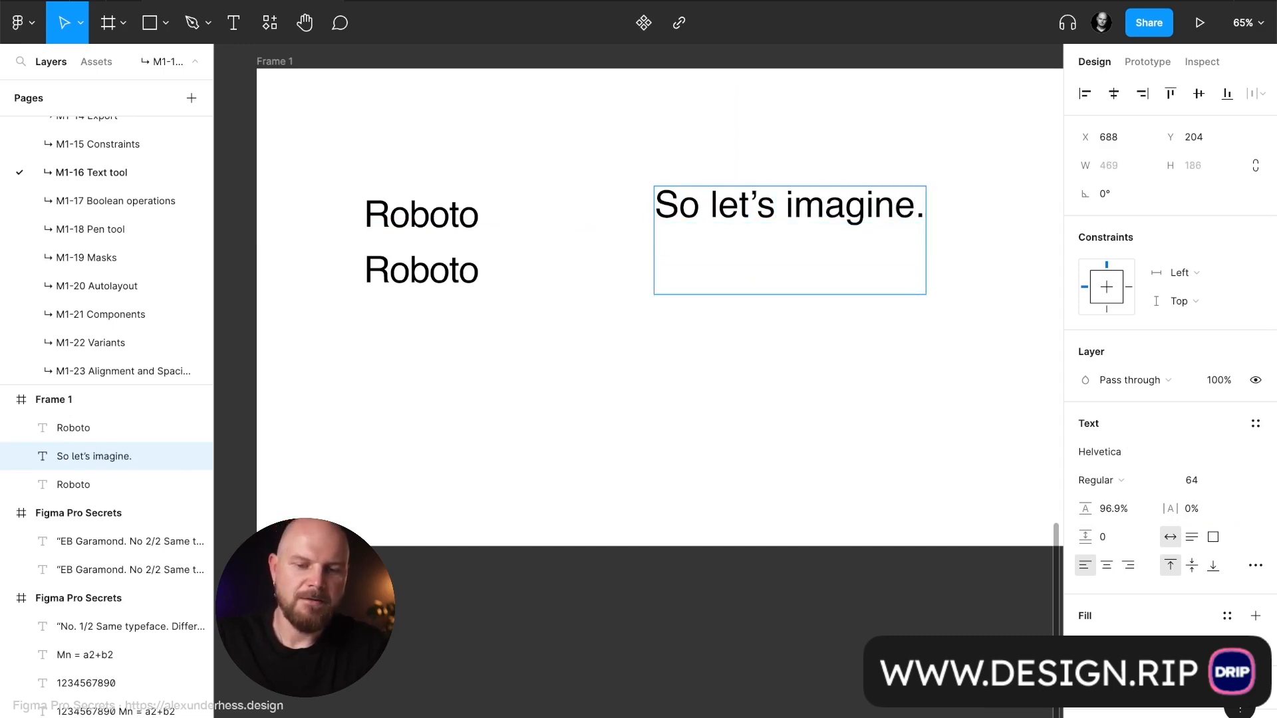
key(BackSpace)
text(We)
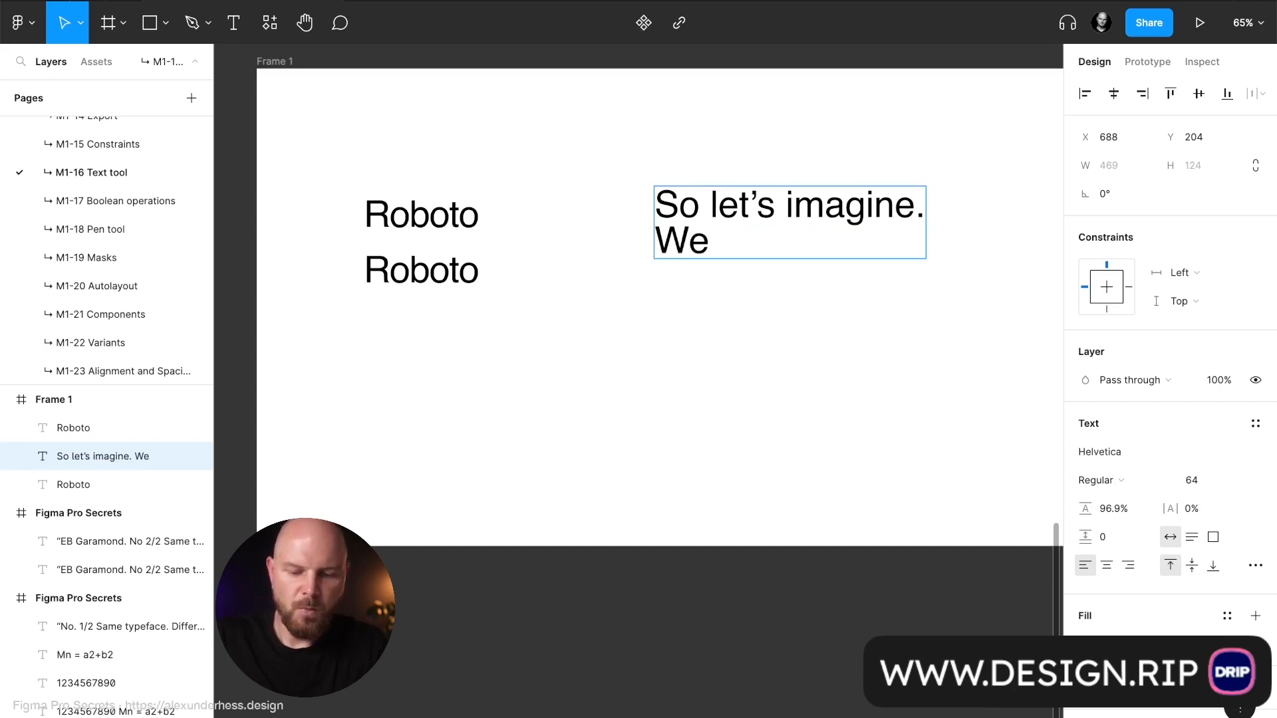
text( have 2)
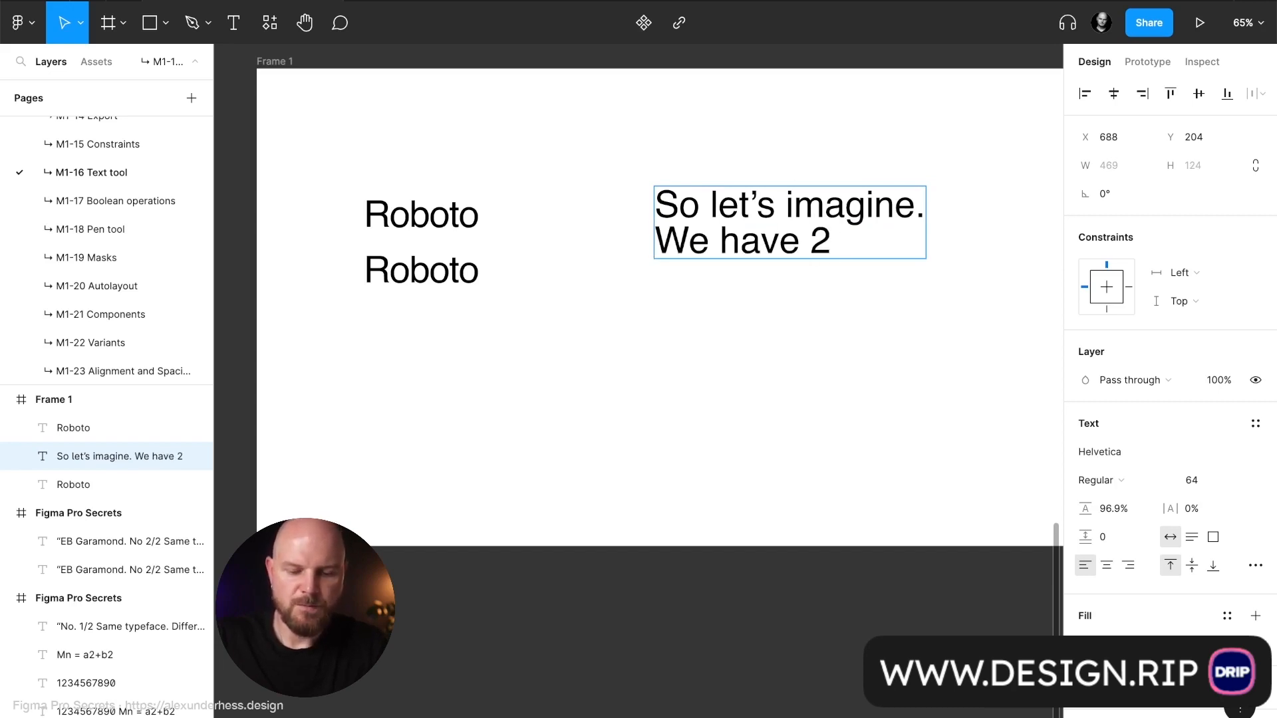
text( paragraphs)
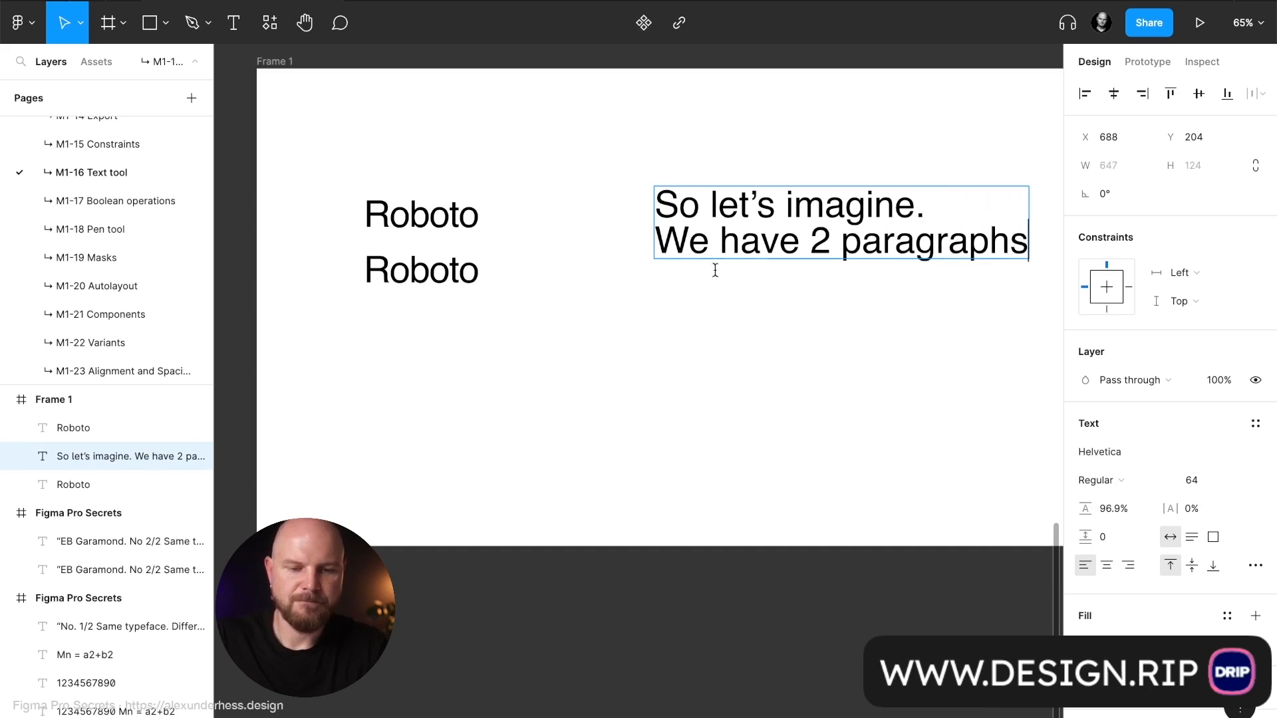
text(.)
key(Escape)
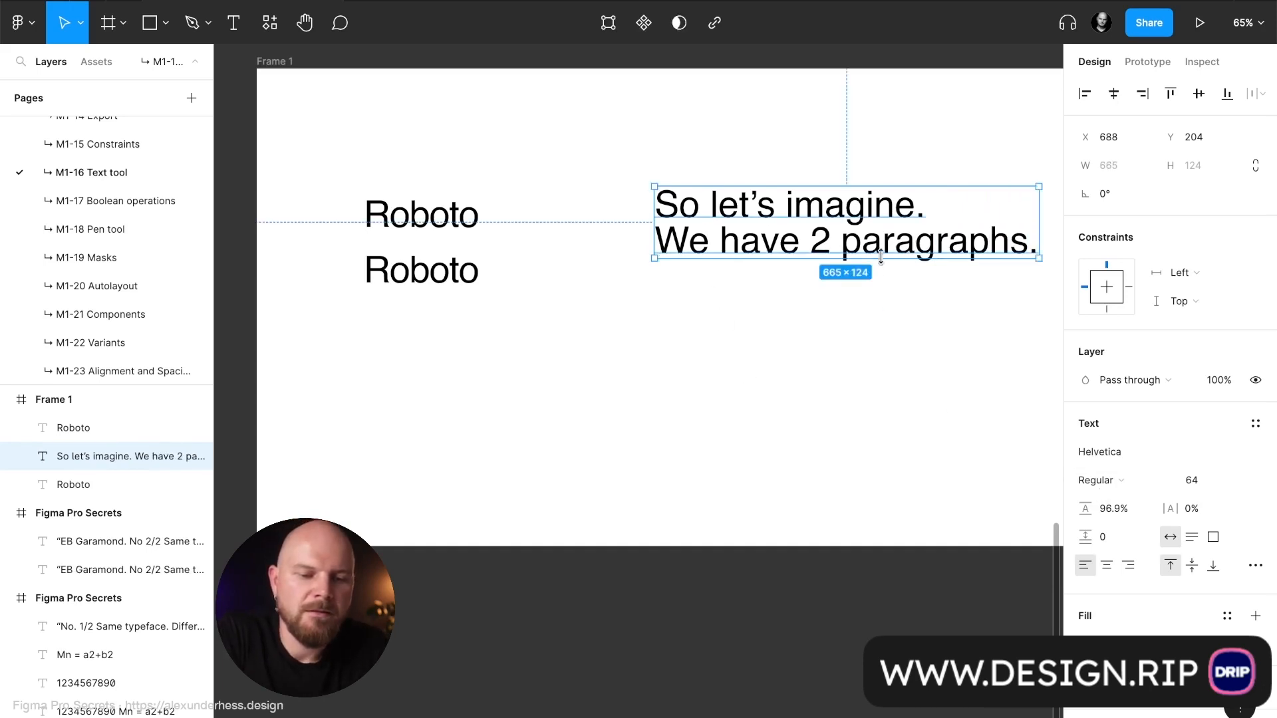
Try a 200% line height on the two-paragraph text, and undo it
scroll(746, 253, right, 2)
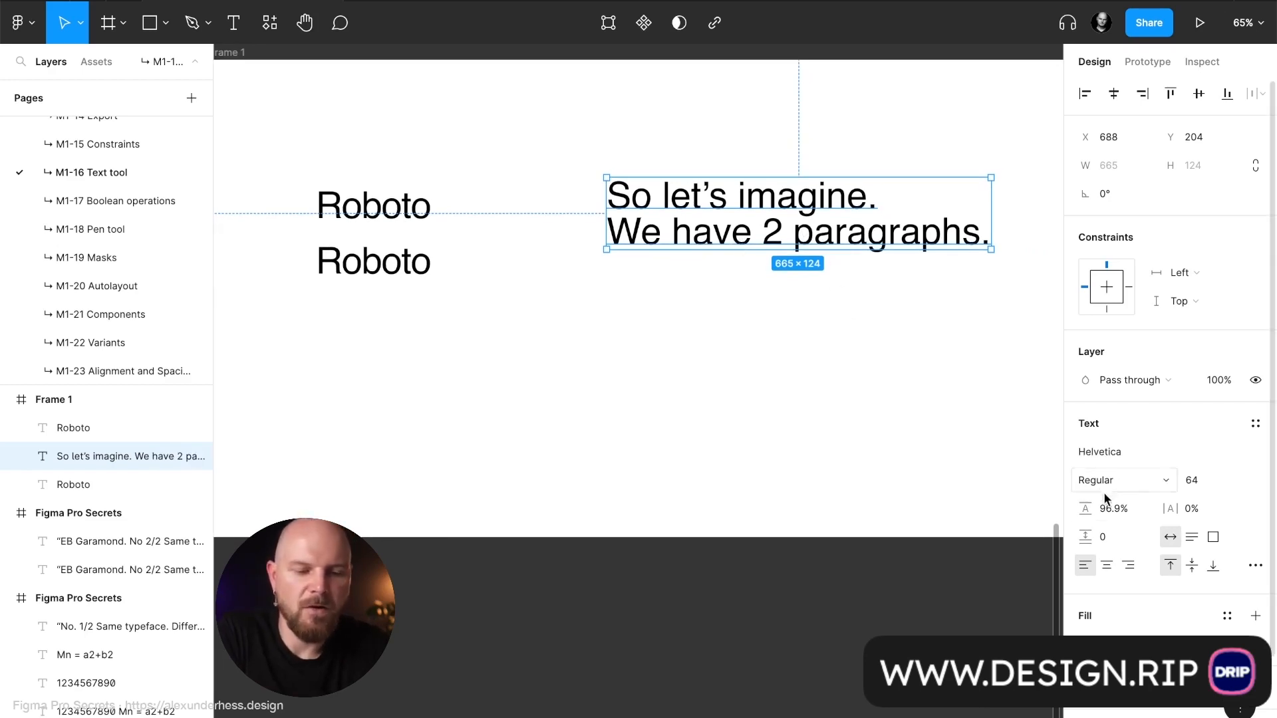
click(1129, 509)
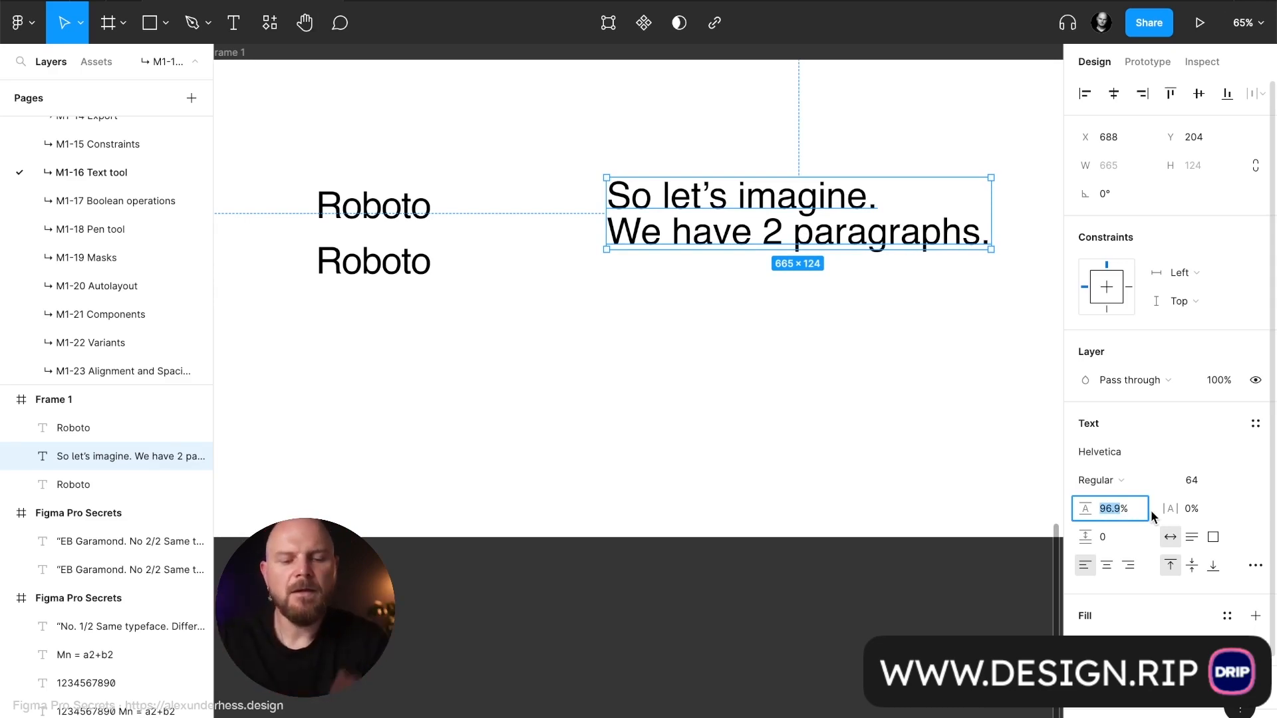
text(200)
key(Return)
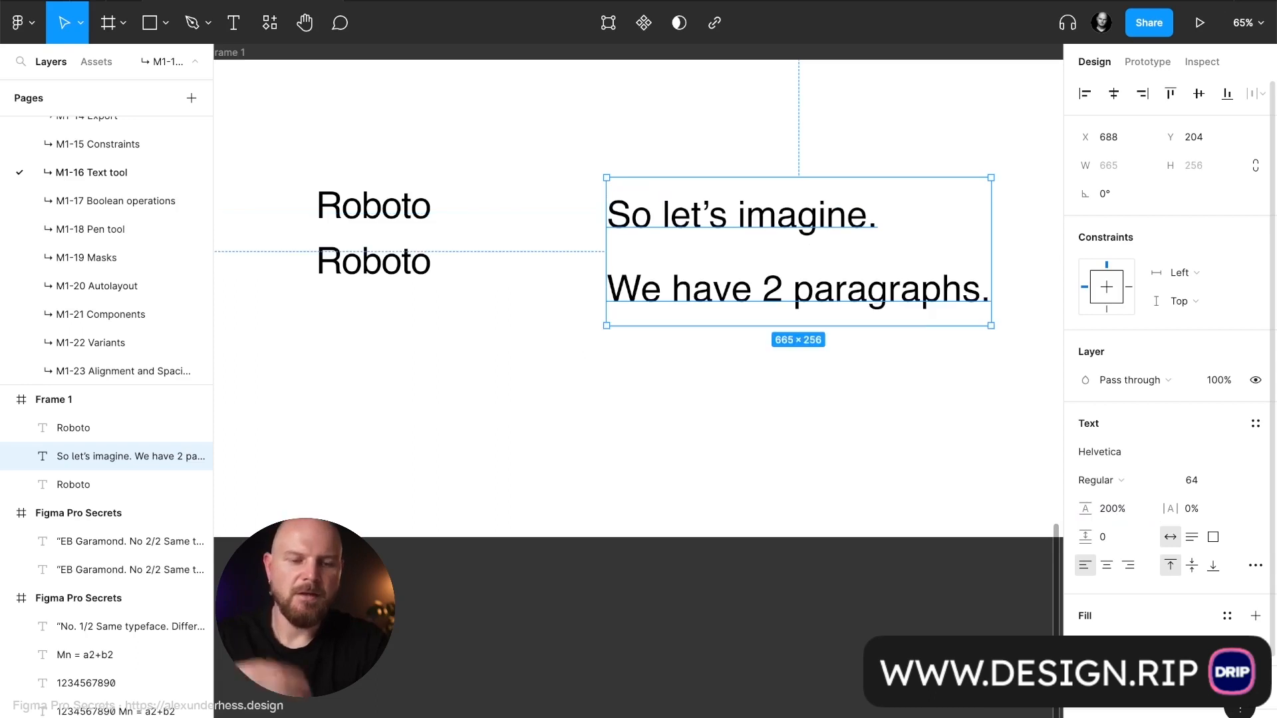
key(ctrl+z)
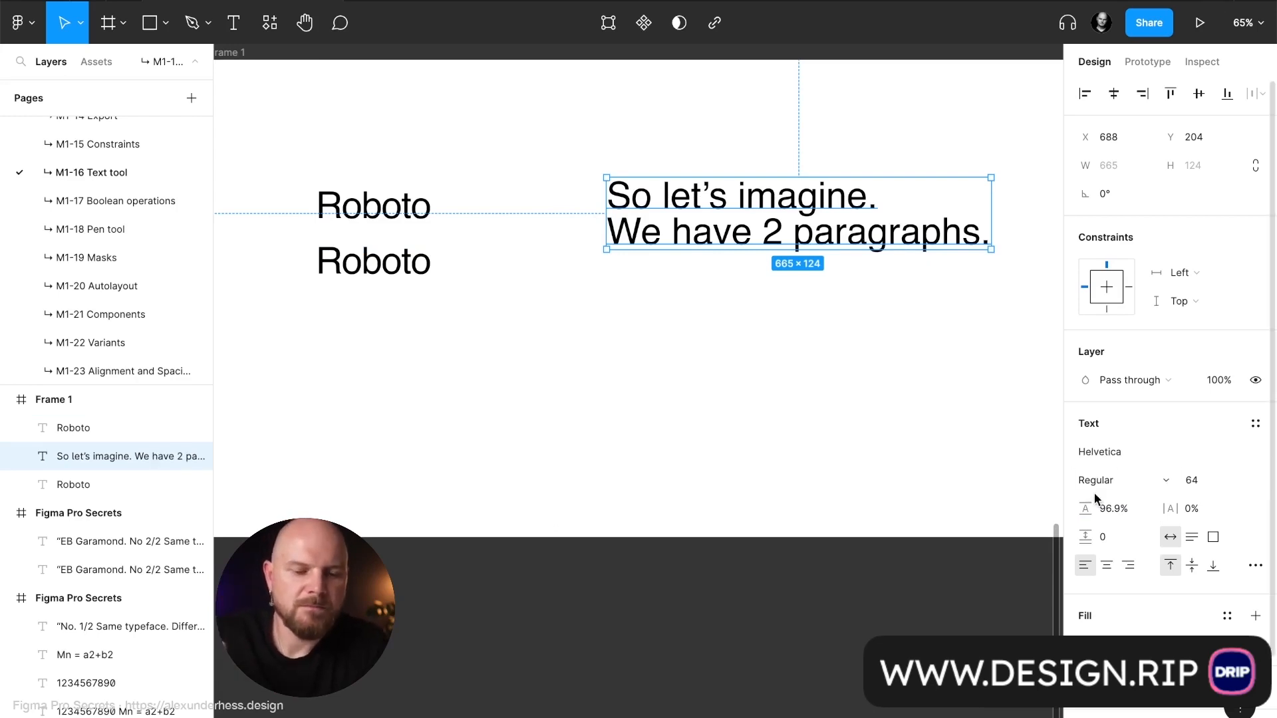
Try a paragraph spacing of 20 on the two-paragraph text, and undo it
click(1112, 536)
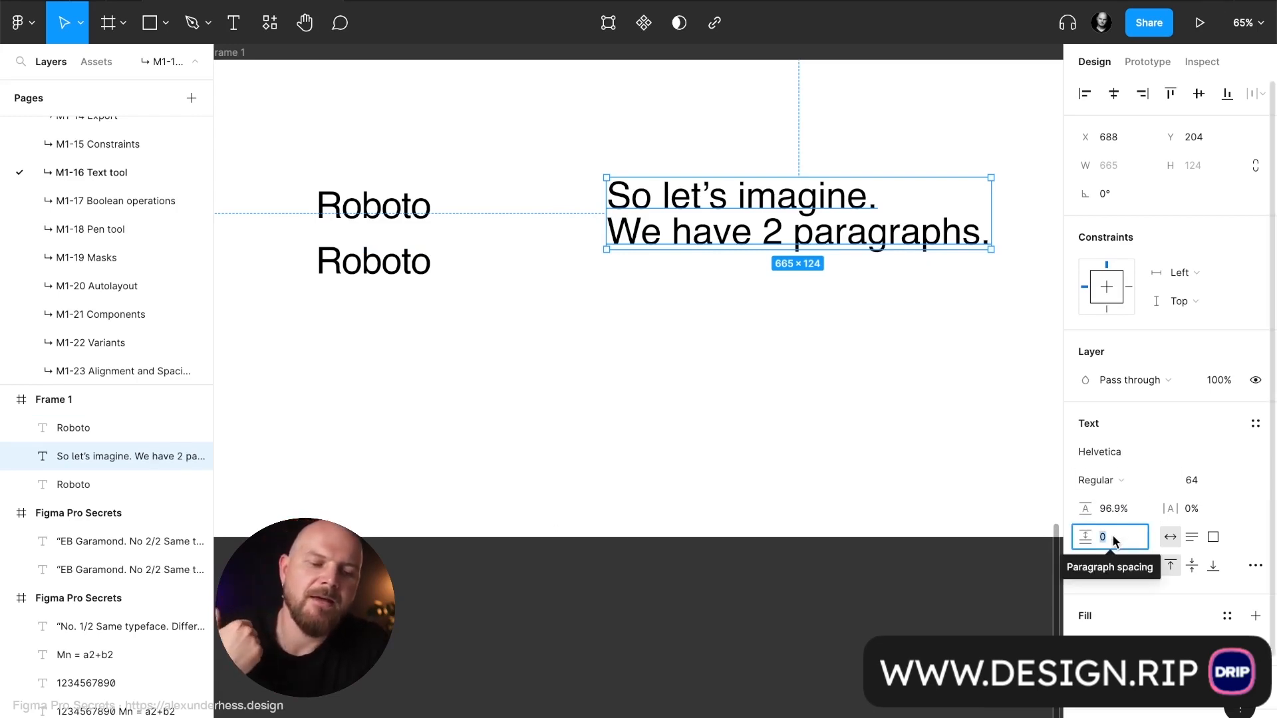
text(20)
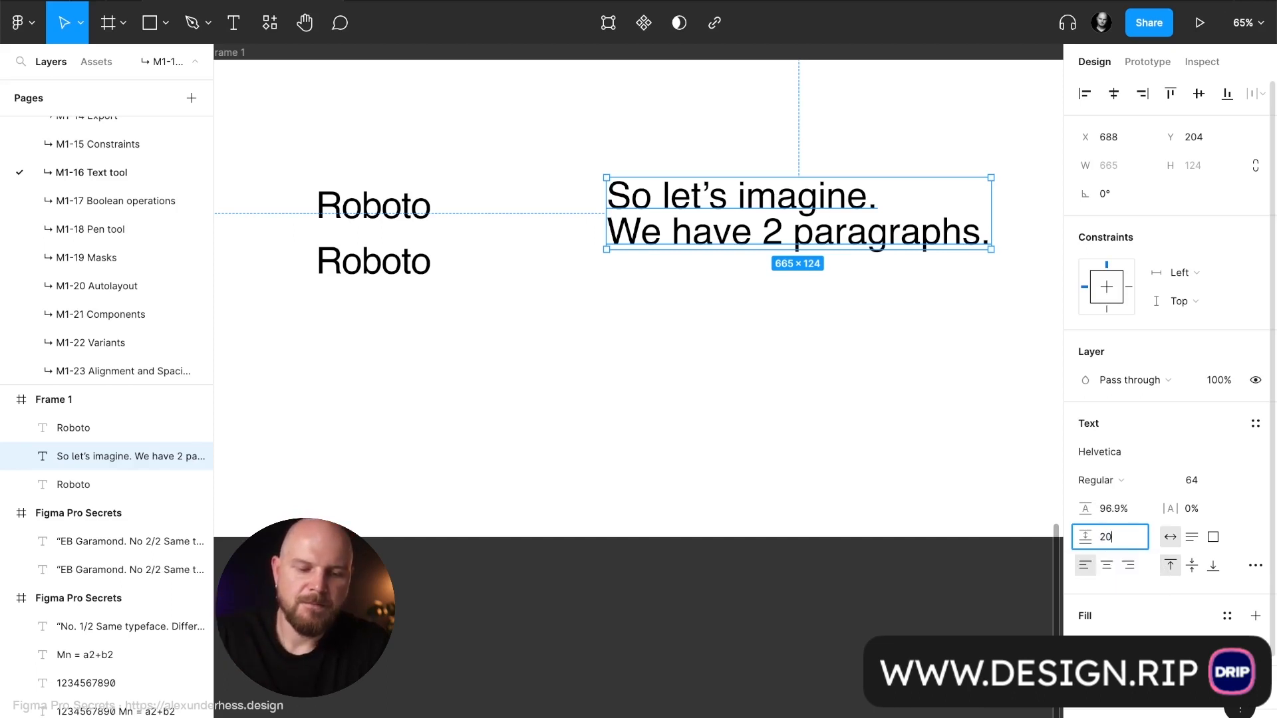
key(Return)
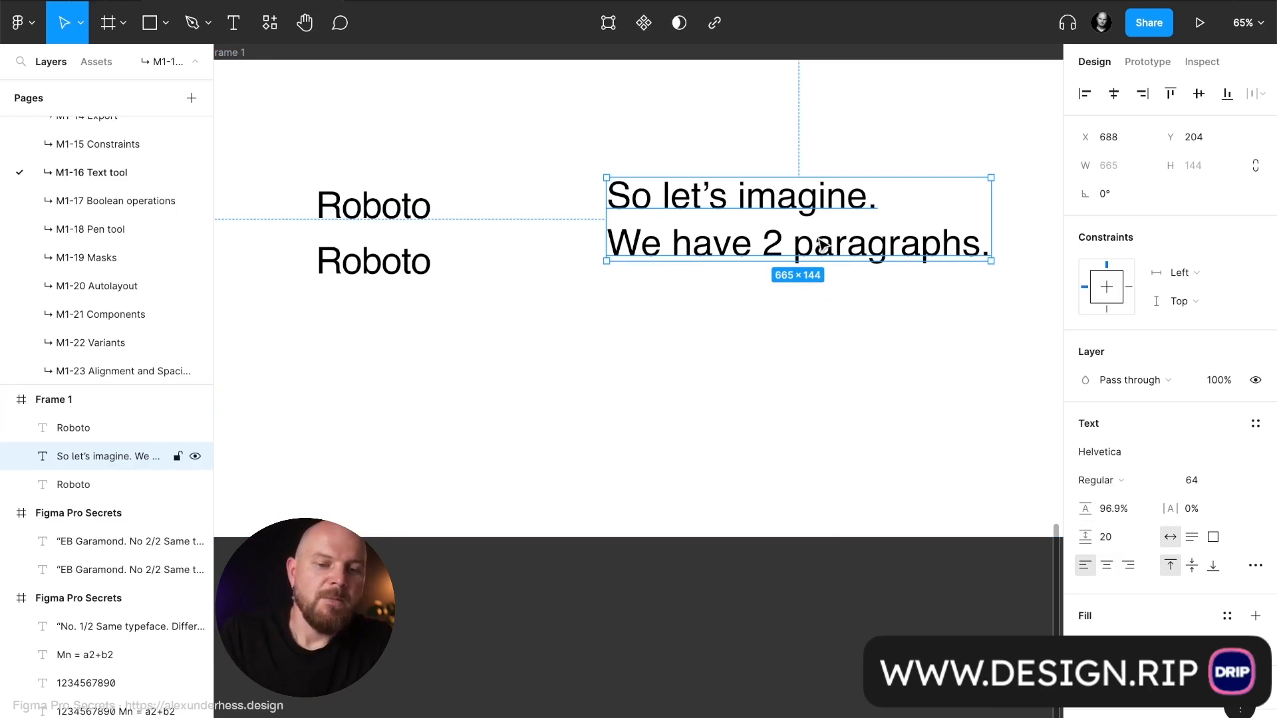
key(ctrl+z)
key(Return)
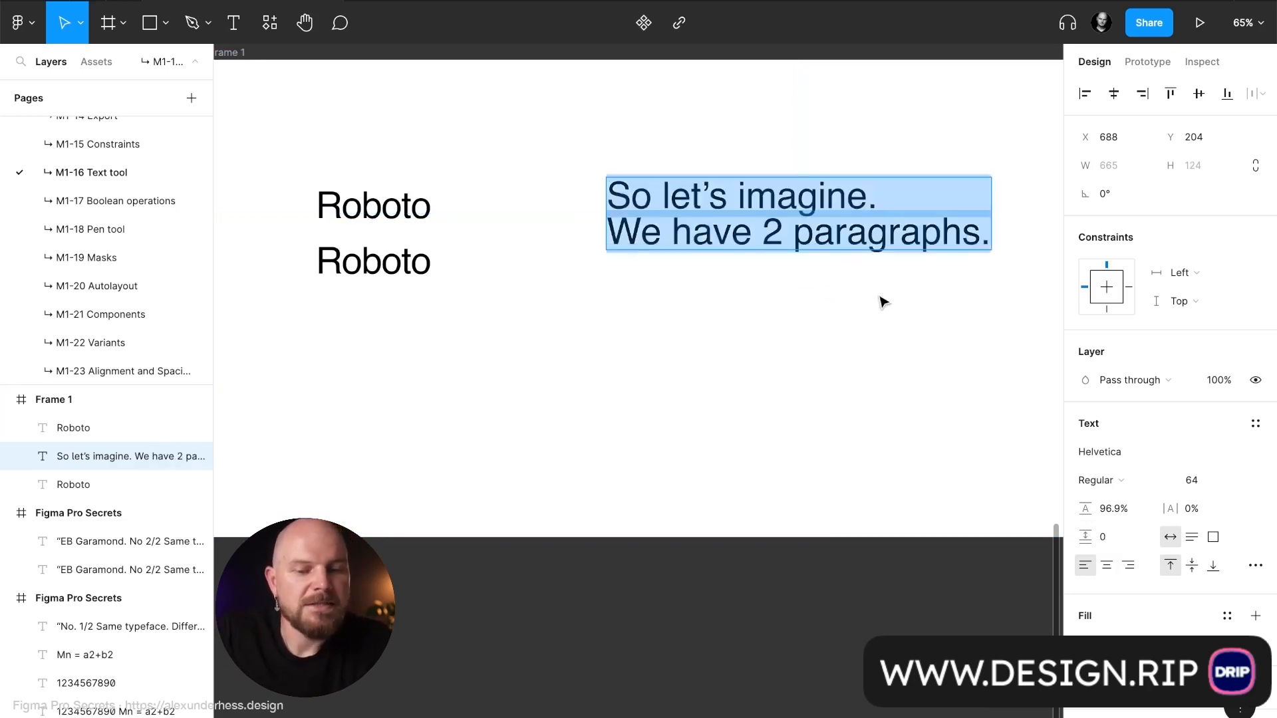
key(Escape)
Set the two-paragraph text's line height to 100%
click(1122, 510)
text(100)
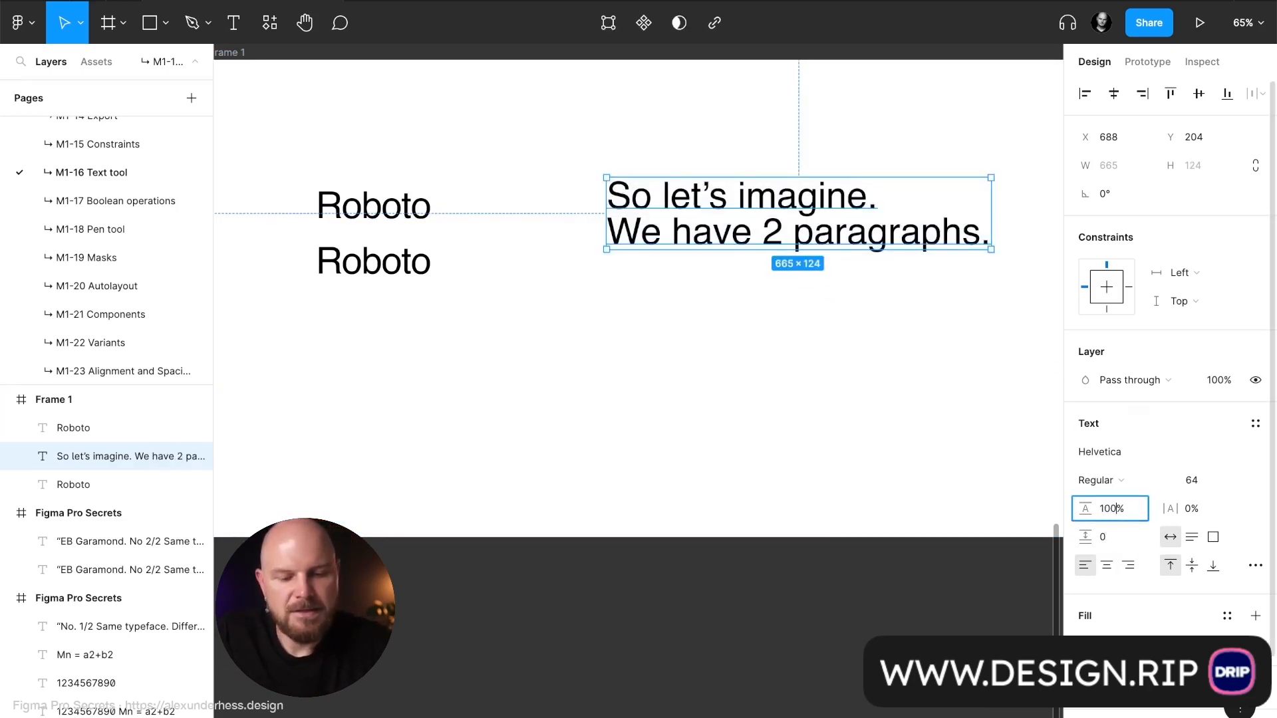
key(Return)
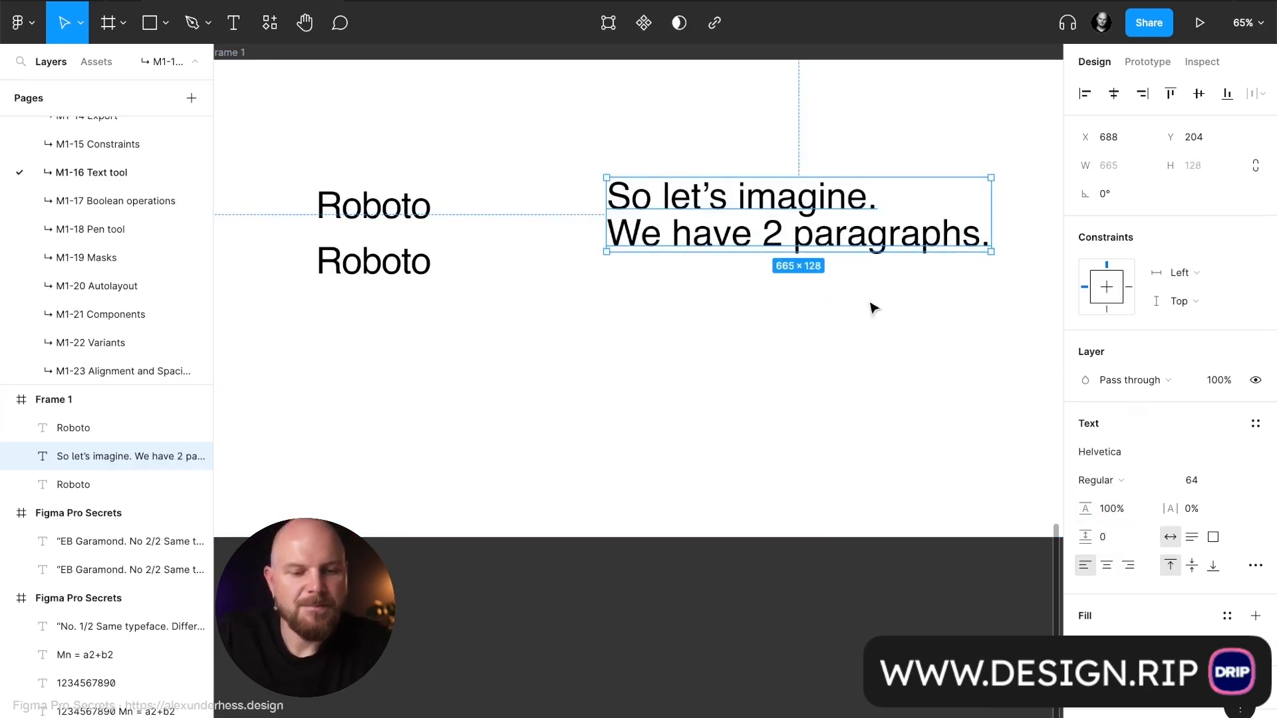
Try a paragraph spacing of 20 with the 100% line height, and undo it
click(1122, 540)
text(20)
key(Return)
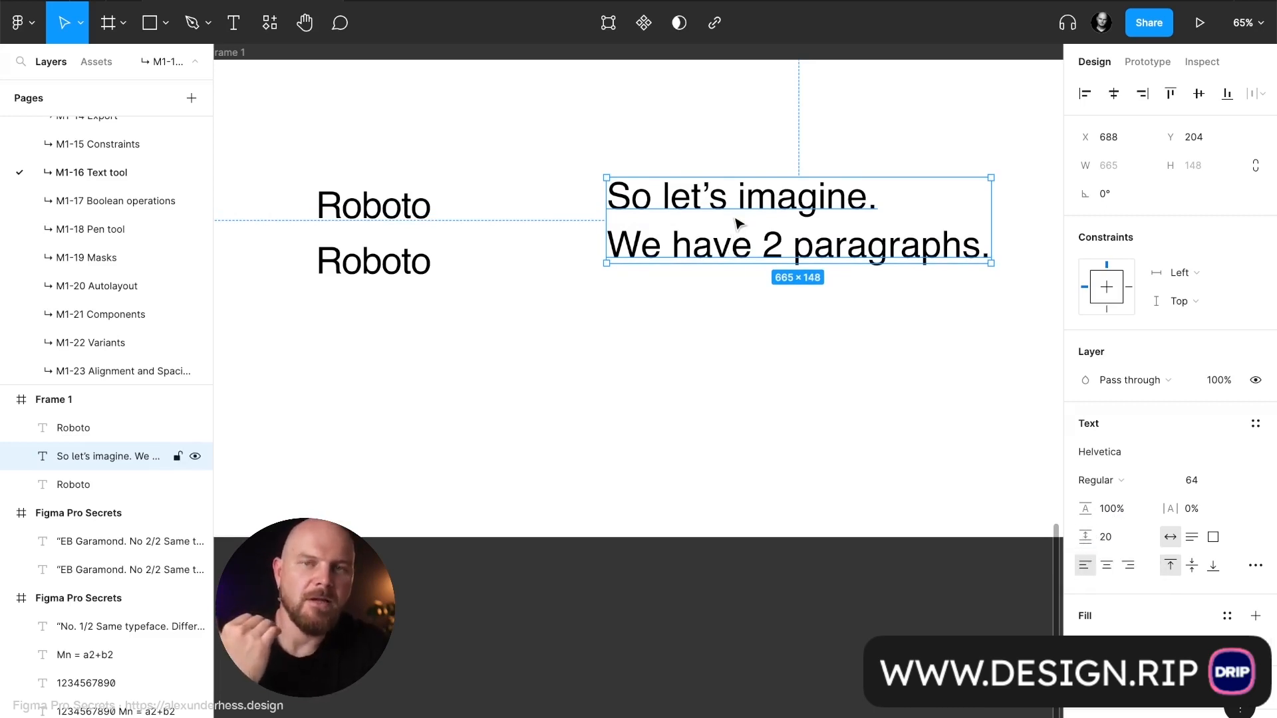
key(ctrl+z)
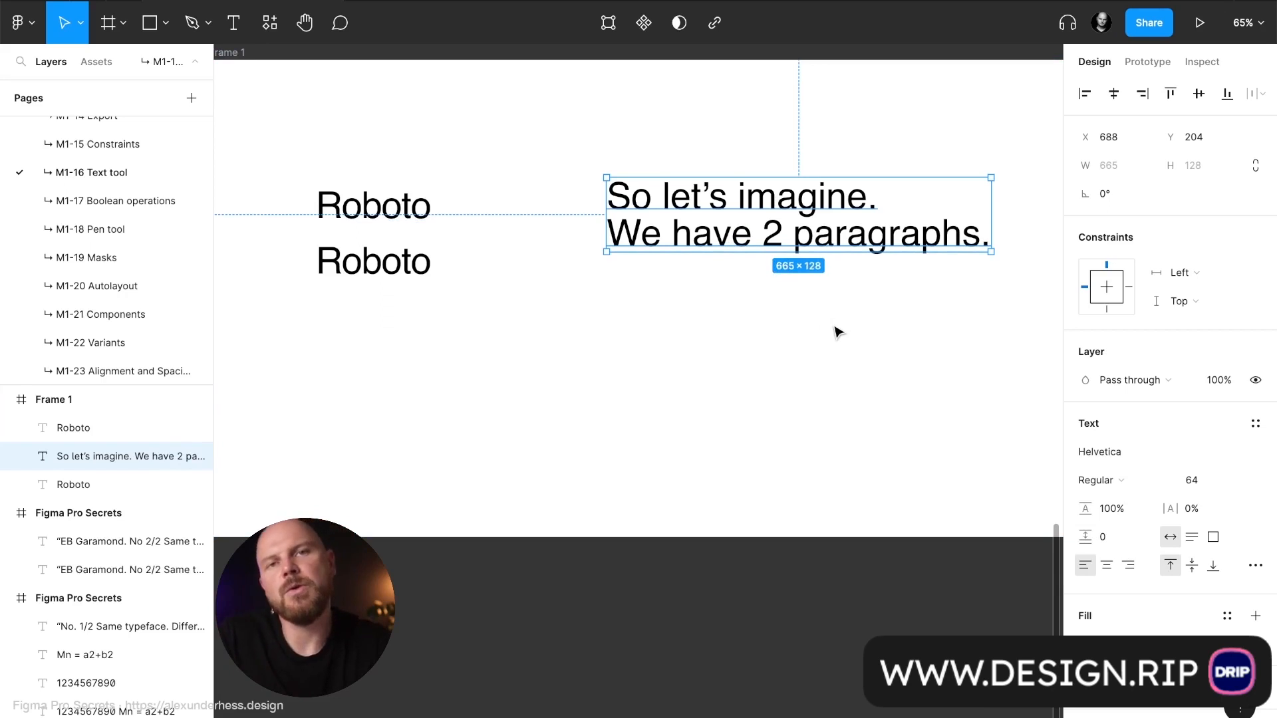
Extend the first paragraph of the two-paragraph text with "And the paragraph is differnet than just a line of text."
double_click(840, 229)
click(888, 203)
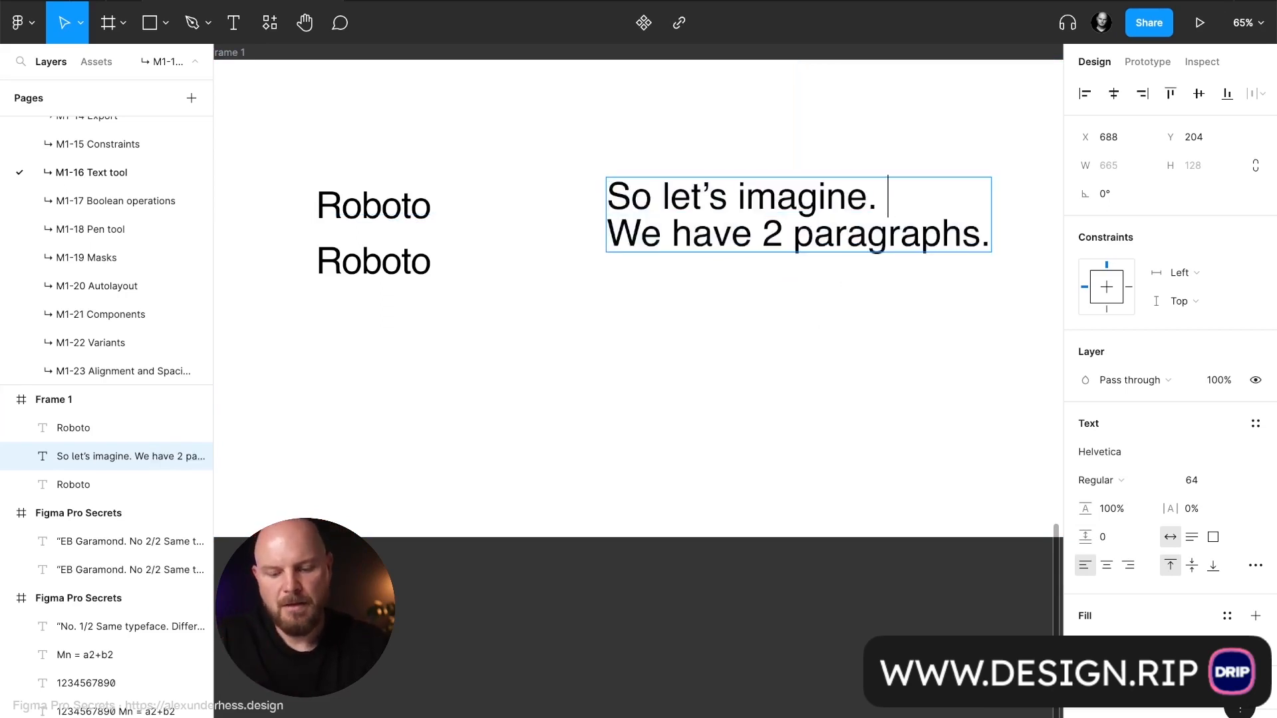
text(And the para)
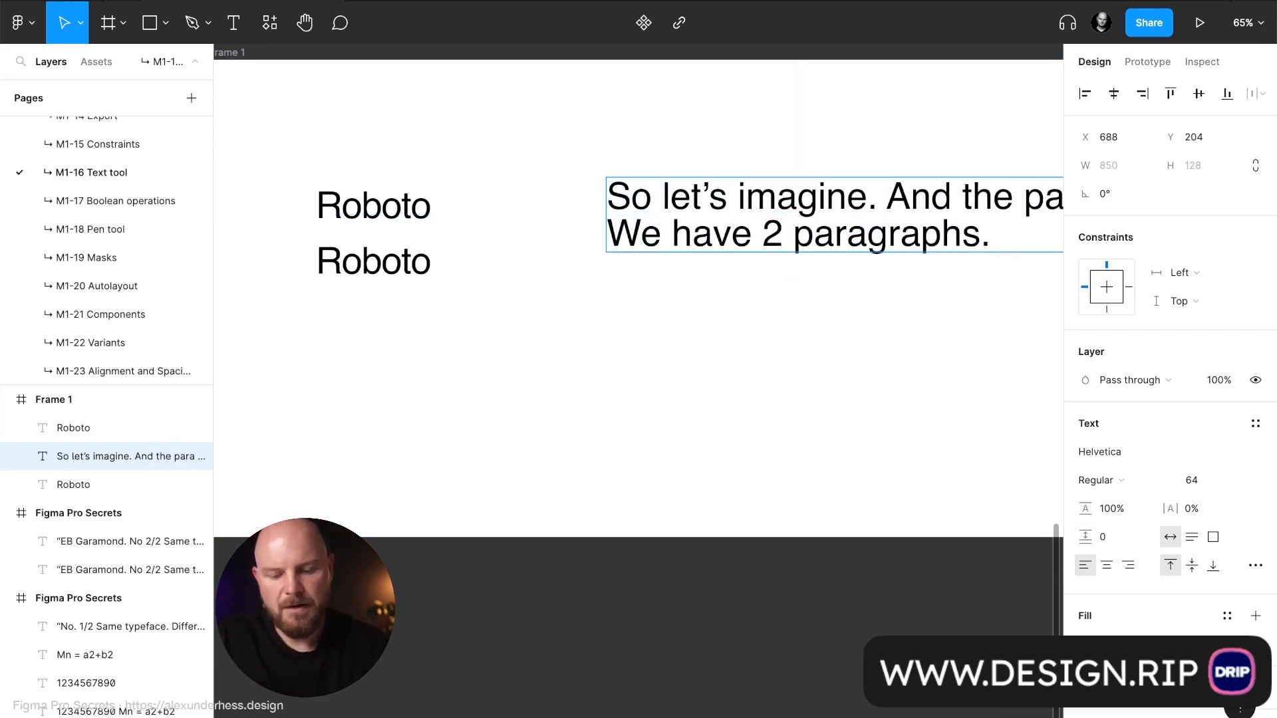
text(graph is a)
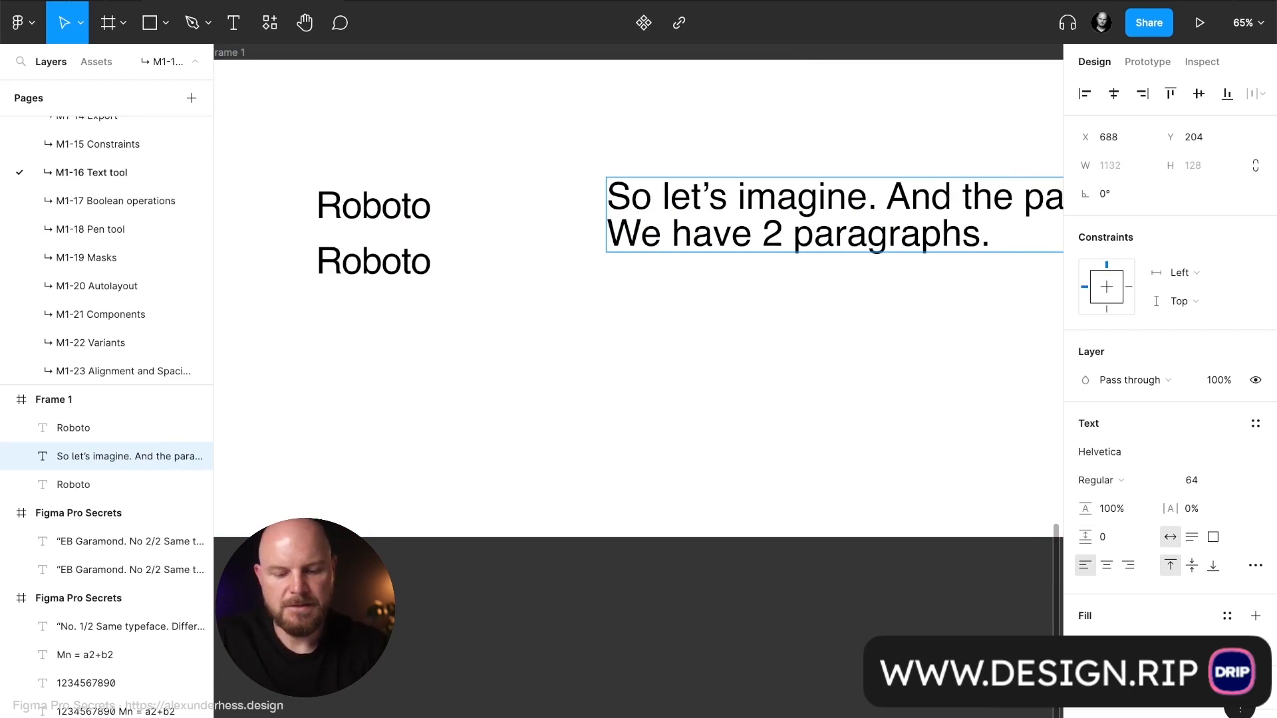
text(bout be )
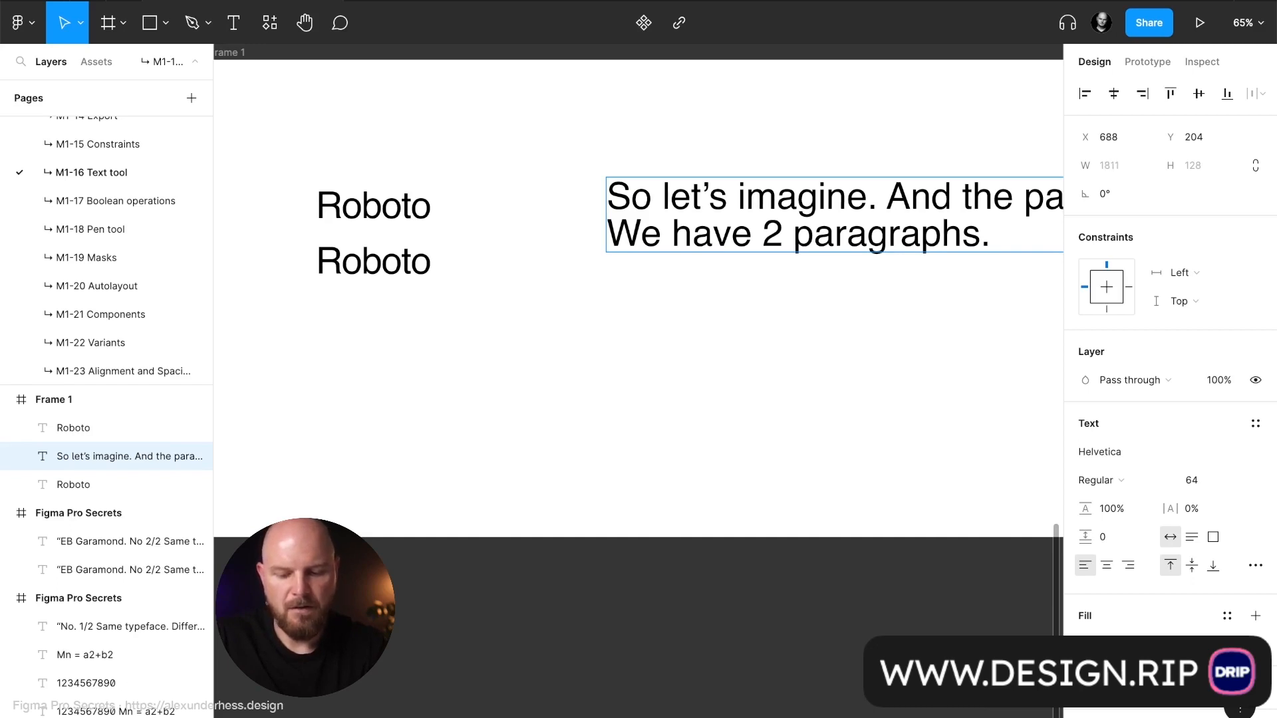
text(.)
key(Escape)
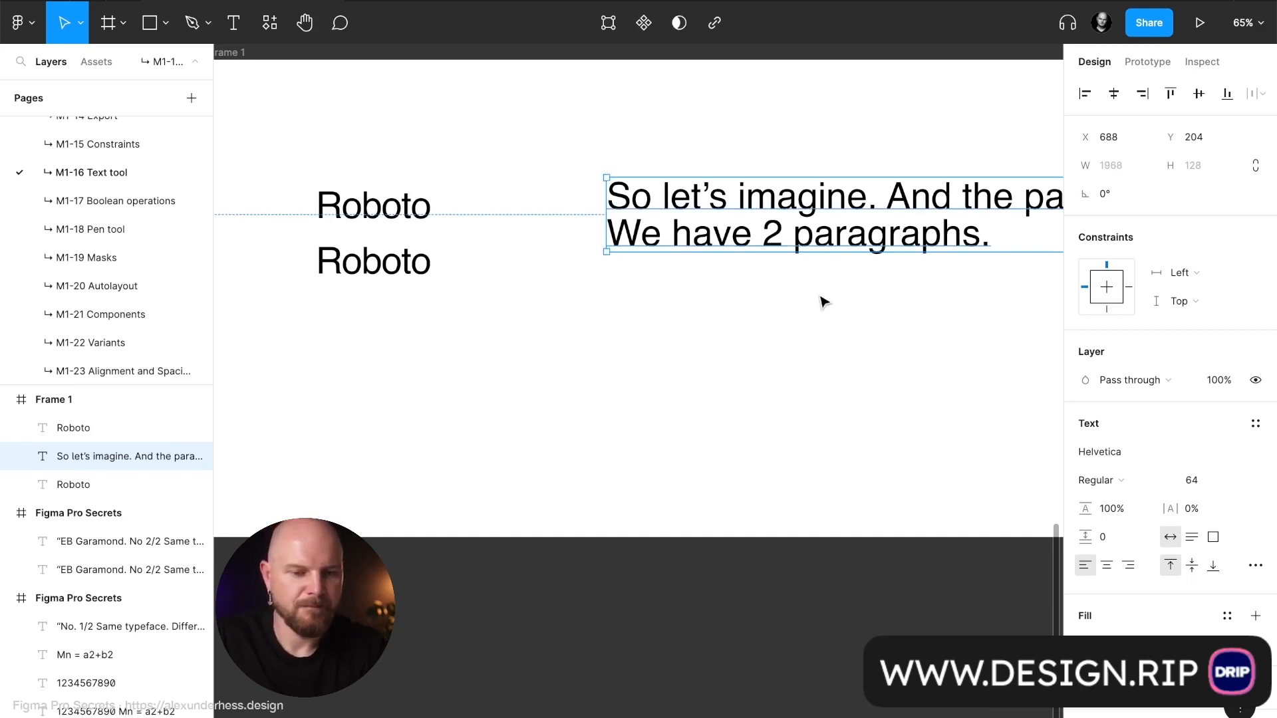
Switch the two-paragraph text to auto height and set its width to 800
click(1191, 537)
click(1139, 172)
text(800)
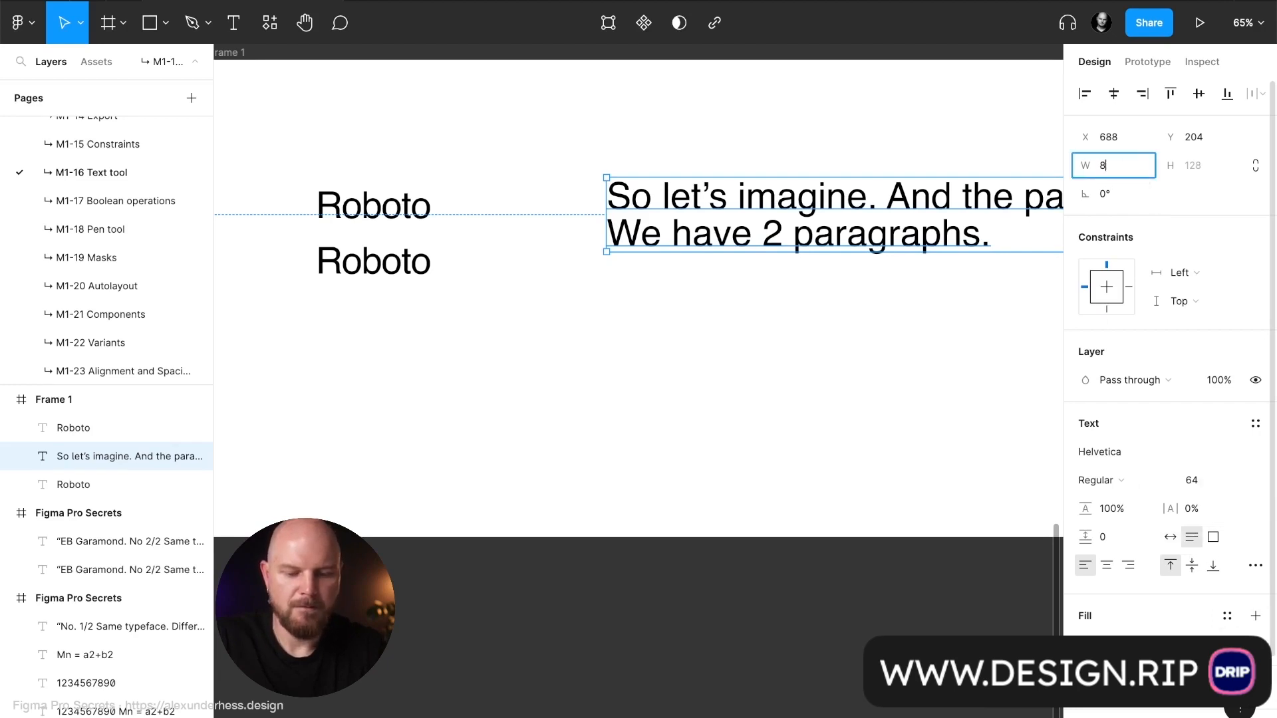
key(Return)
scroll(667, 396, right, 3)
scroll(667, 396, right, 2)
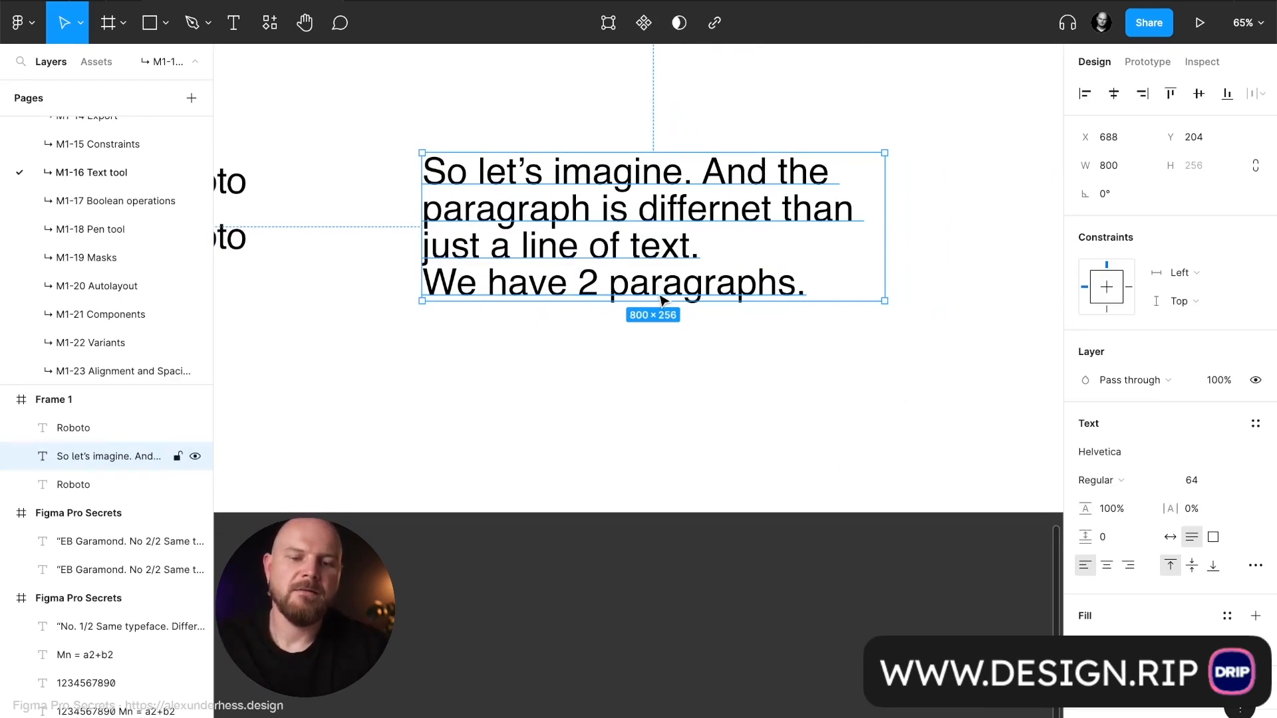
Join the first paragraph's two sentences by replacing ". A" after "imagine" with ", a"
double_click(729, 174)
triple_click(730, 174)
drag(726, 174, 682, 178)
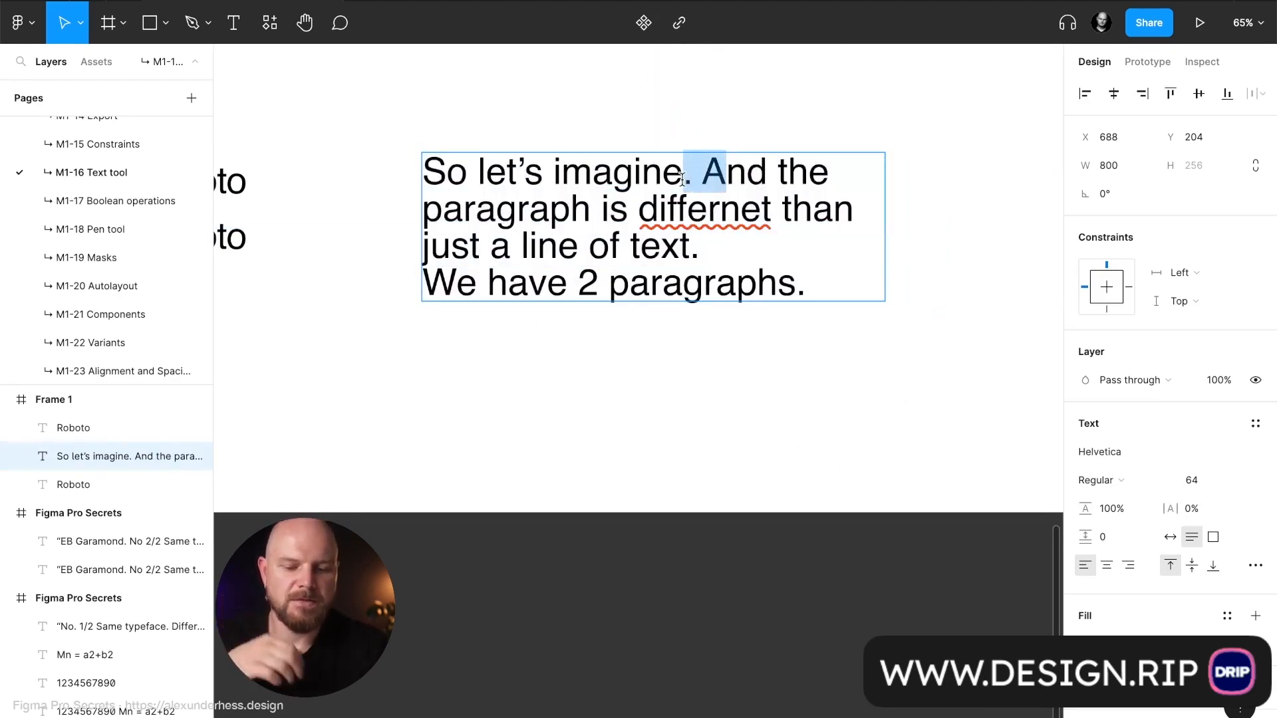
text(, a)
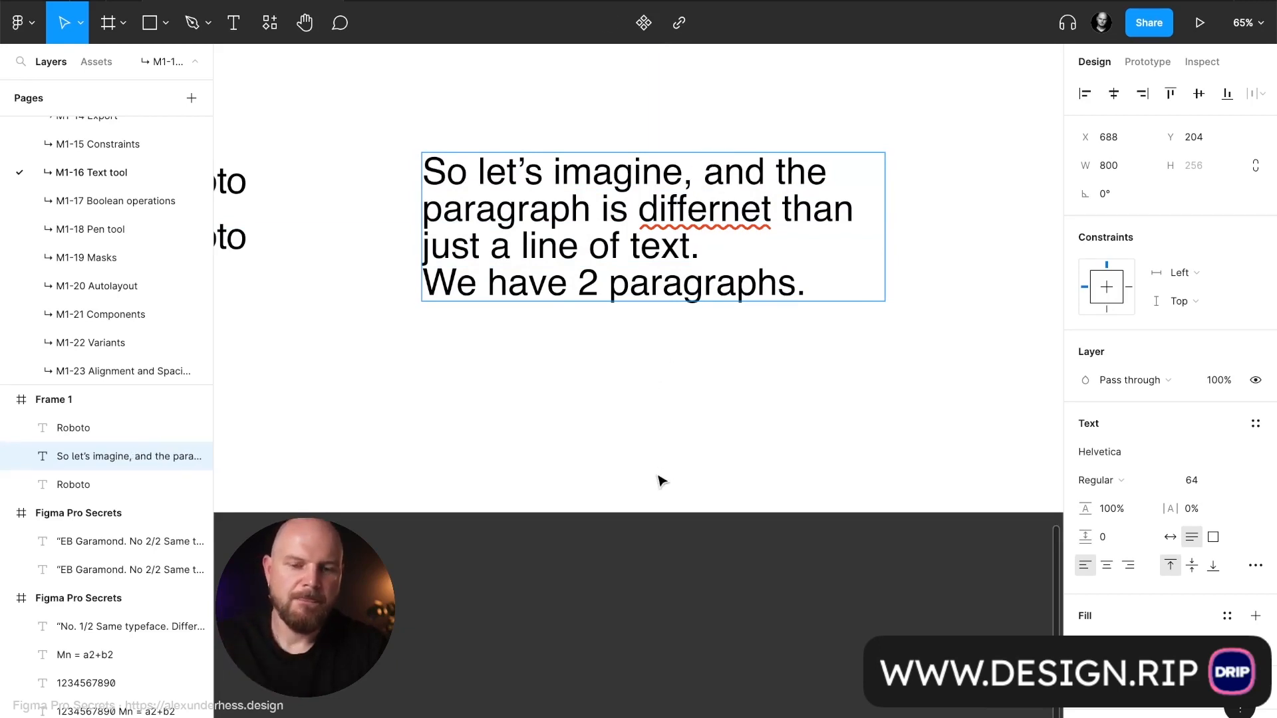
key(Escape)
Correct the misspelled "differnet" in the first paragraph to "different"
double_click(732, 211)
key(BackSpace)
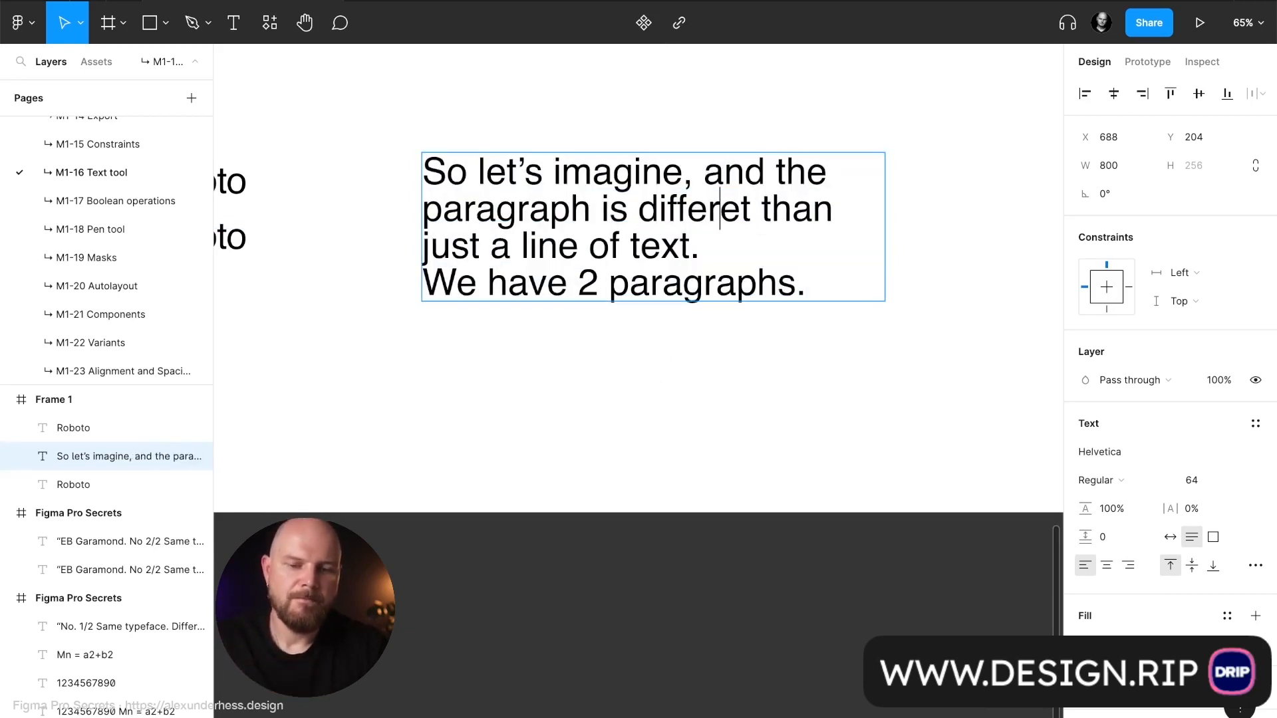
key(Right)
text(n)
key(Escape)
click(632, 345)
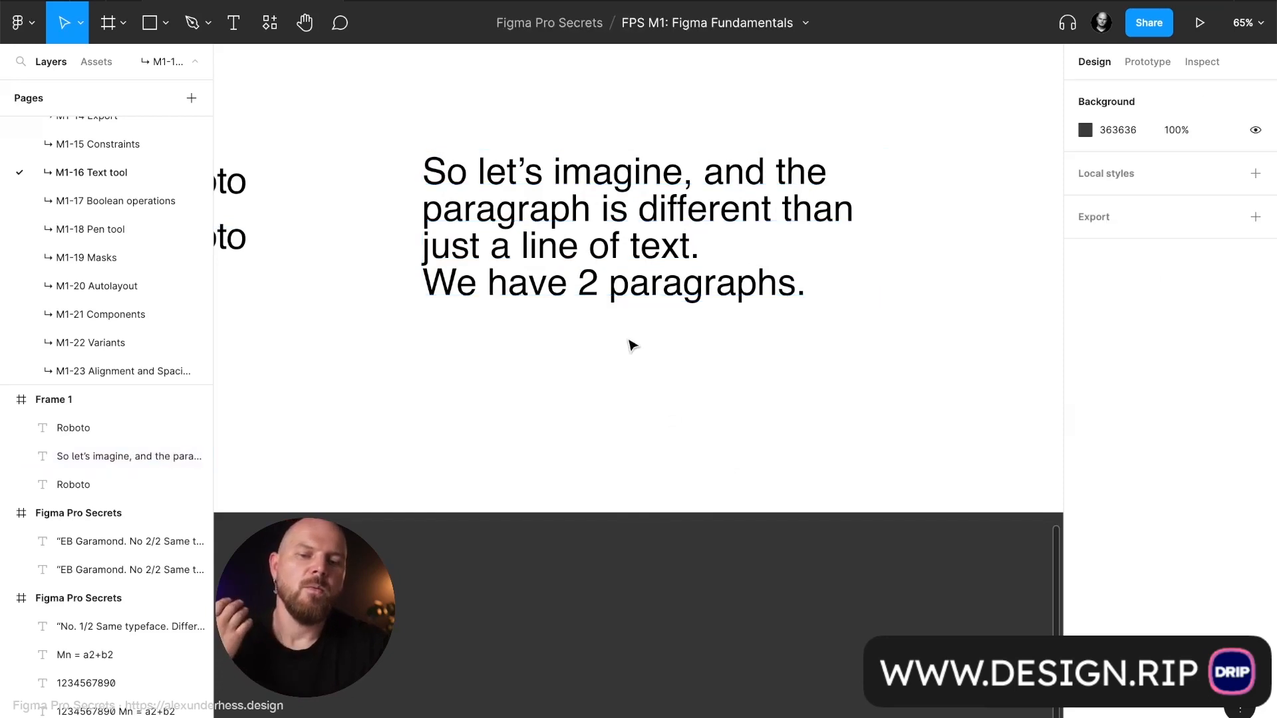
Try a 200% line height on the wrapped two-paragraph text, and set it back to 100%
click(626, 250)
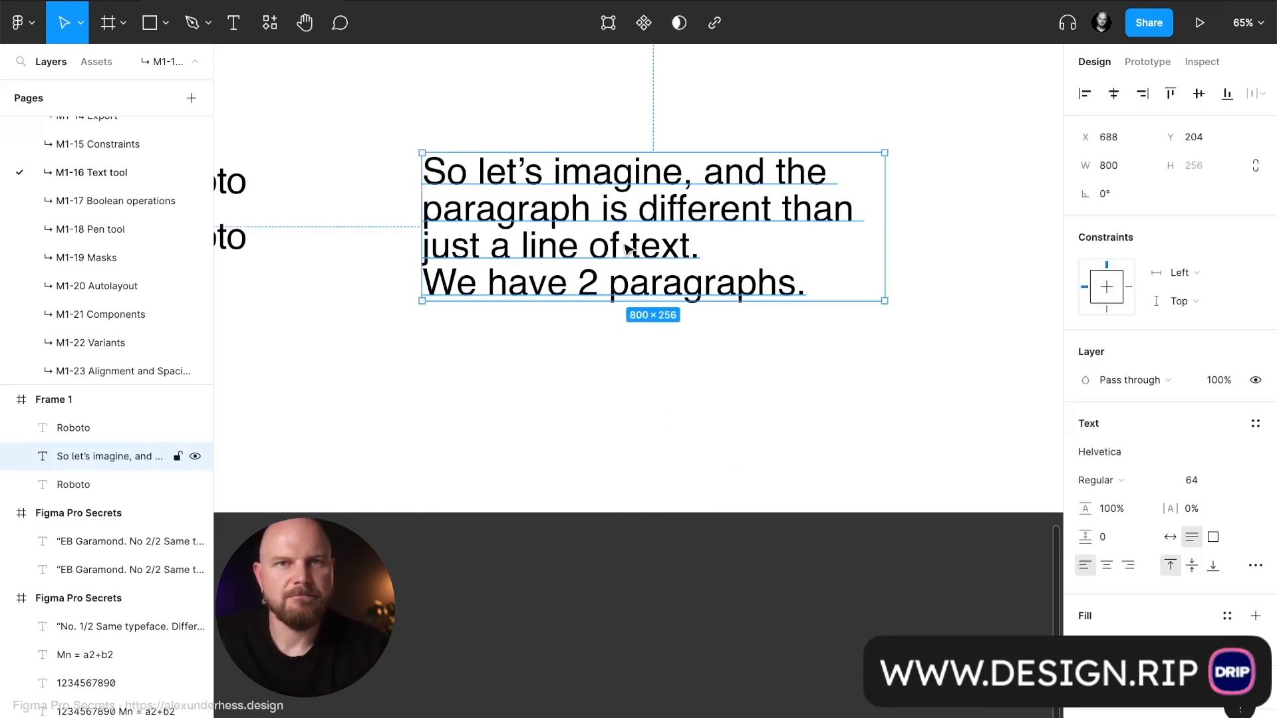
click(1126, 514)
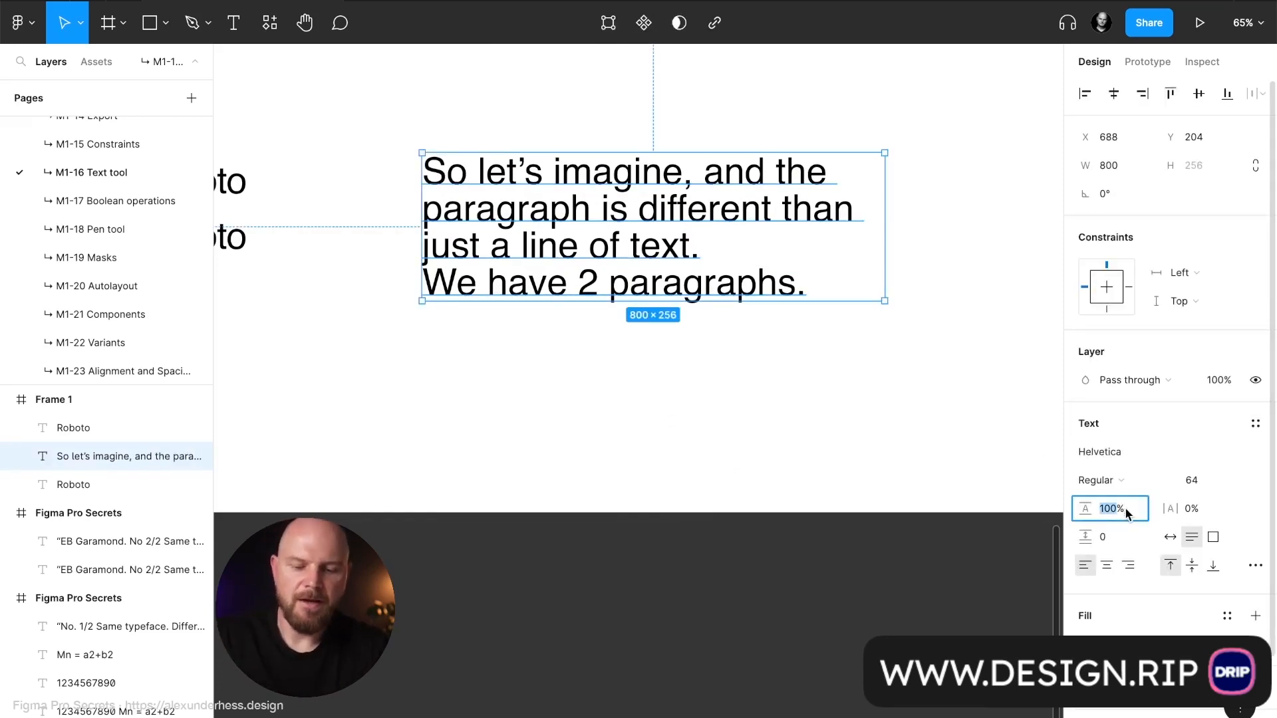
text(100)
key(Return)
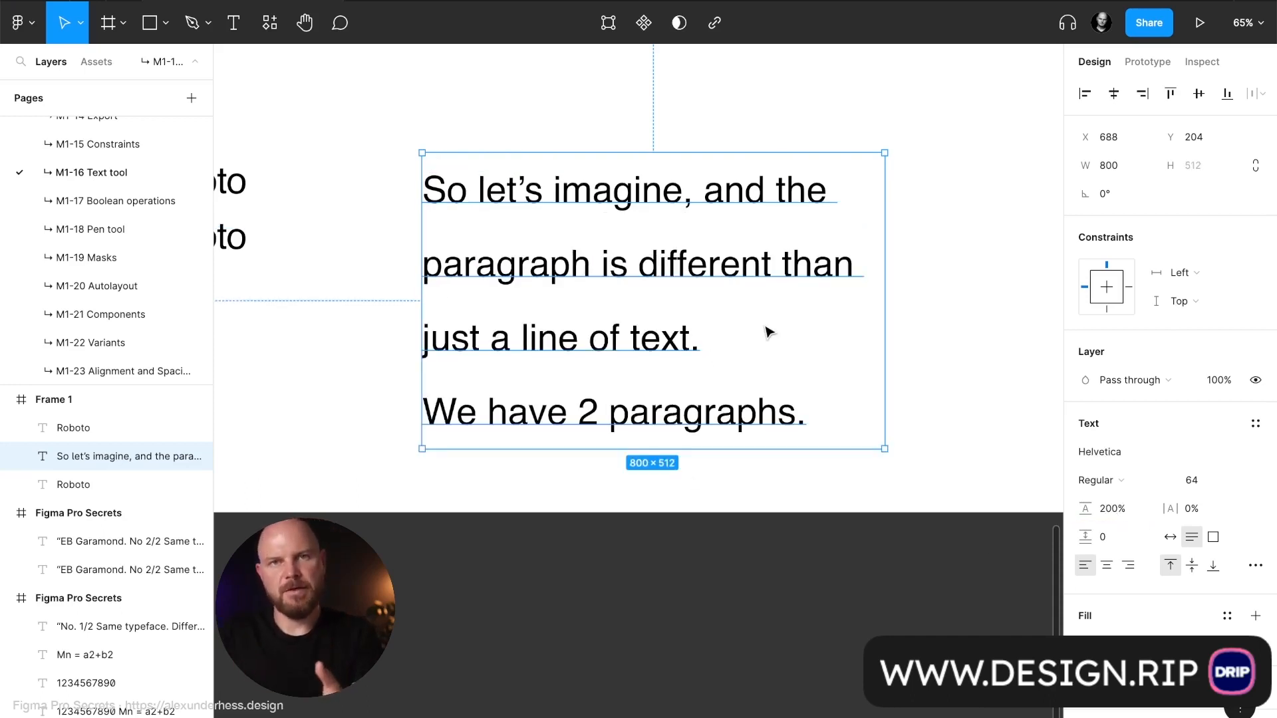
click(1123, 509)
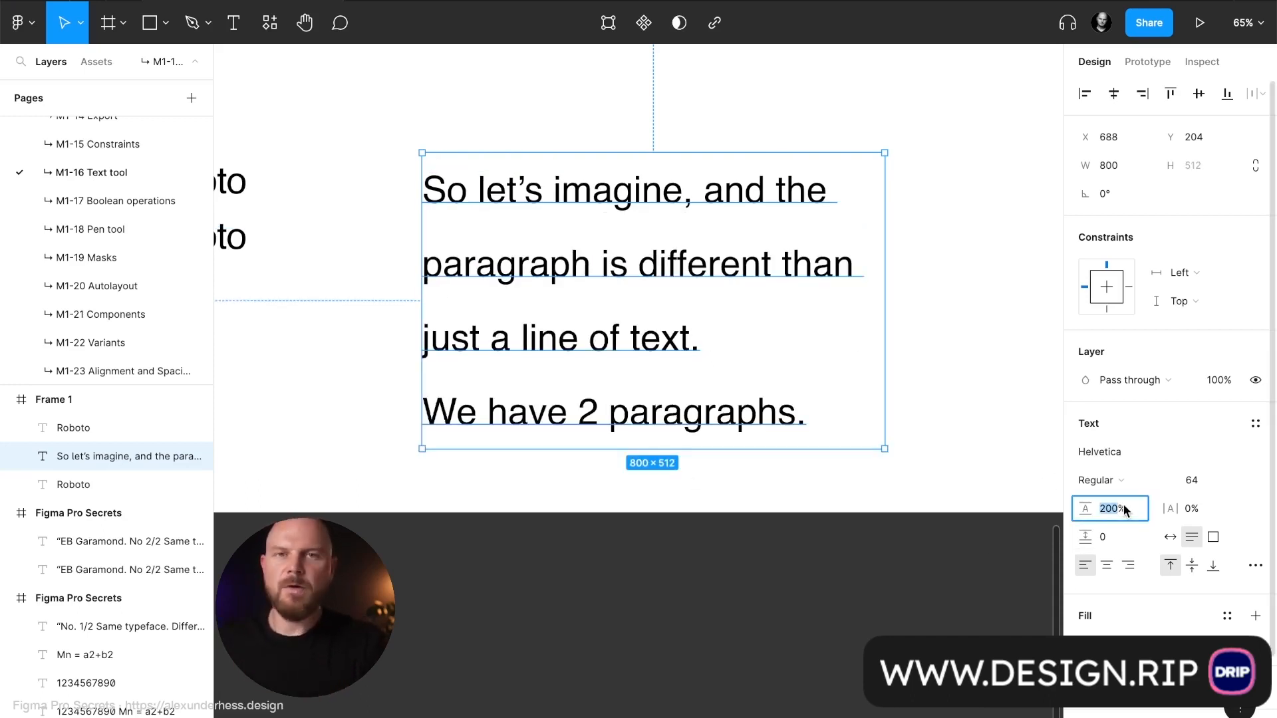
text(100)
key(Return)
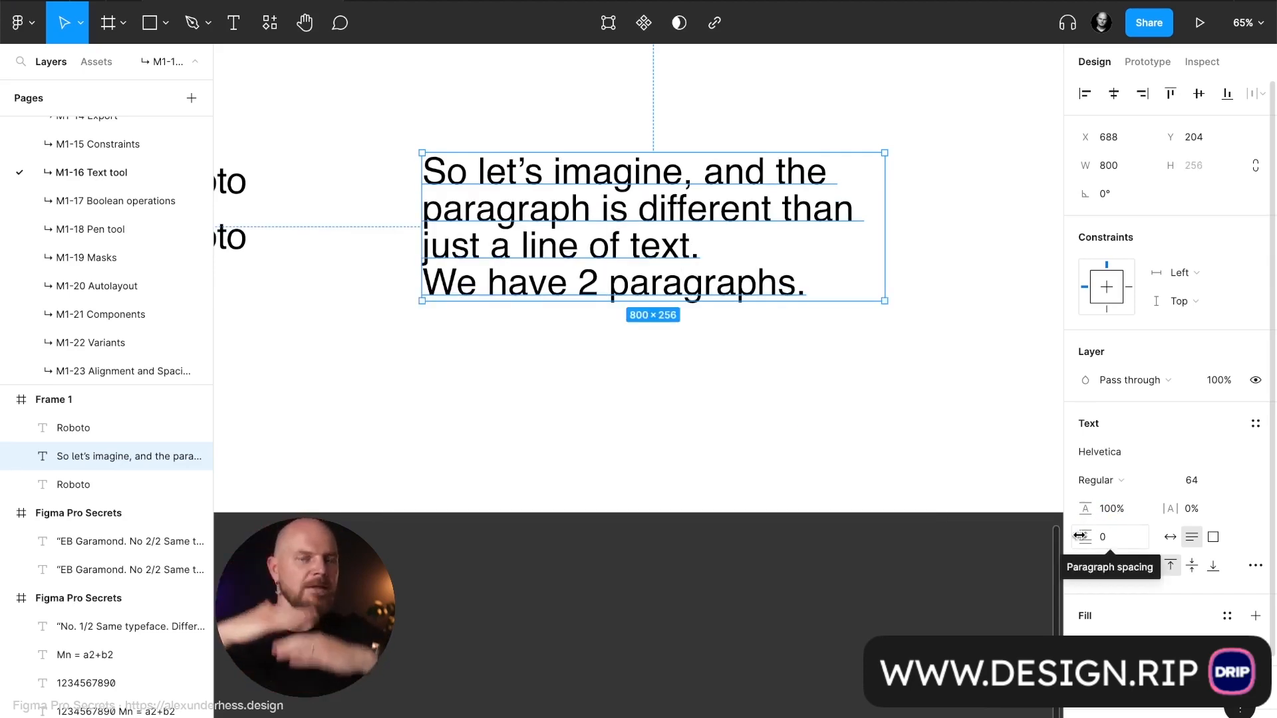
Try a paragraph spacing of 64 on the wrapped two-paragraph text, and set it back to 0
click(1114, 536)
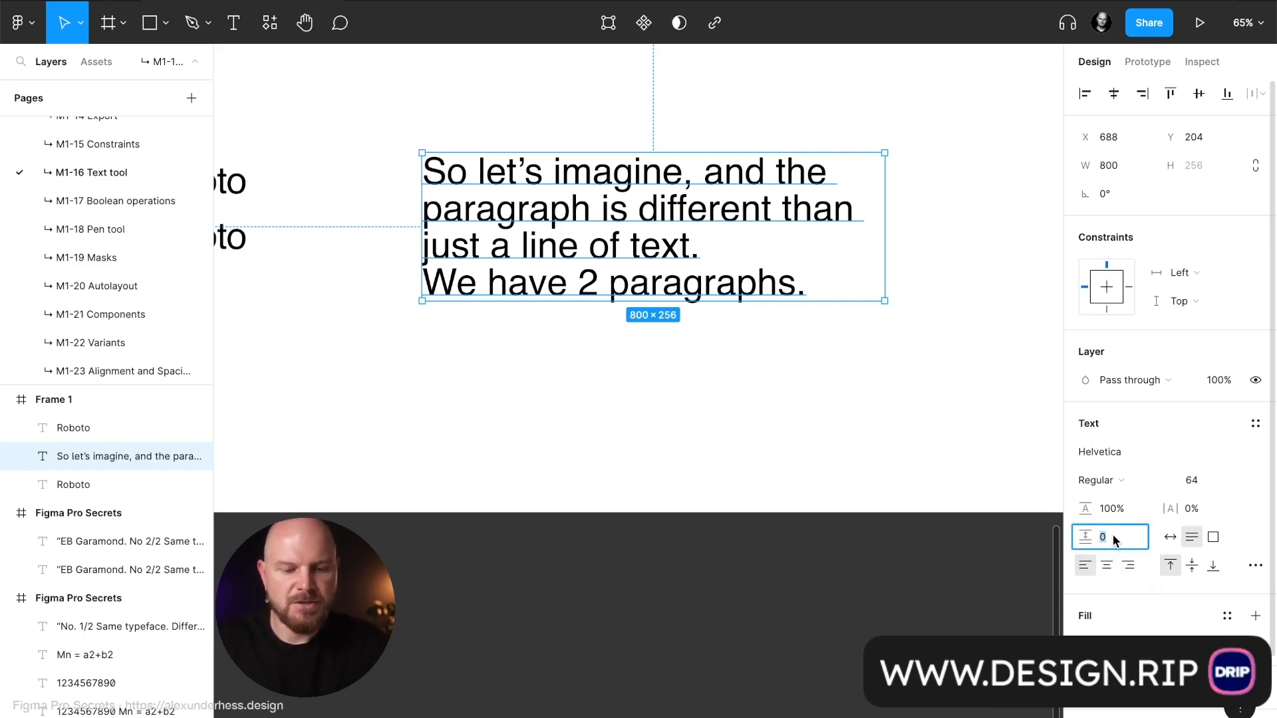
text(64)
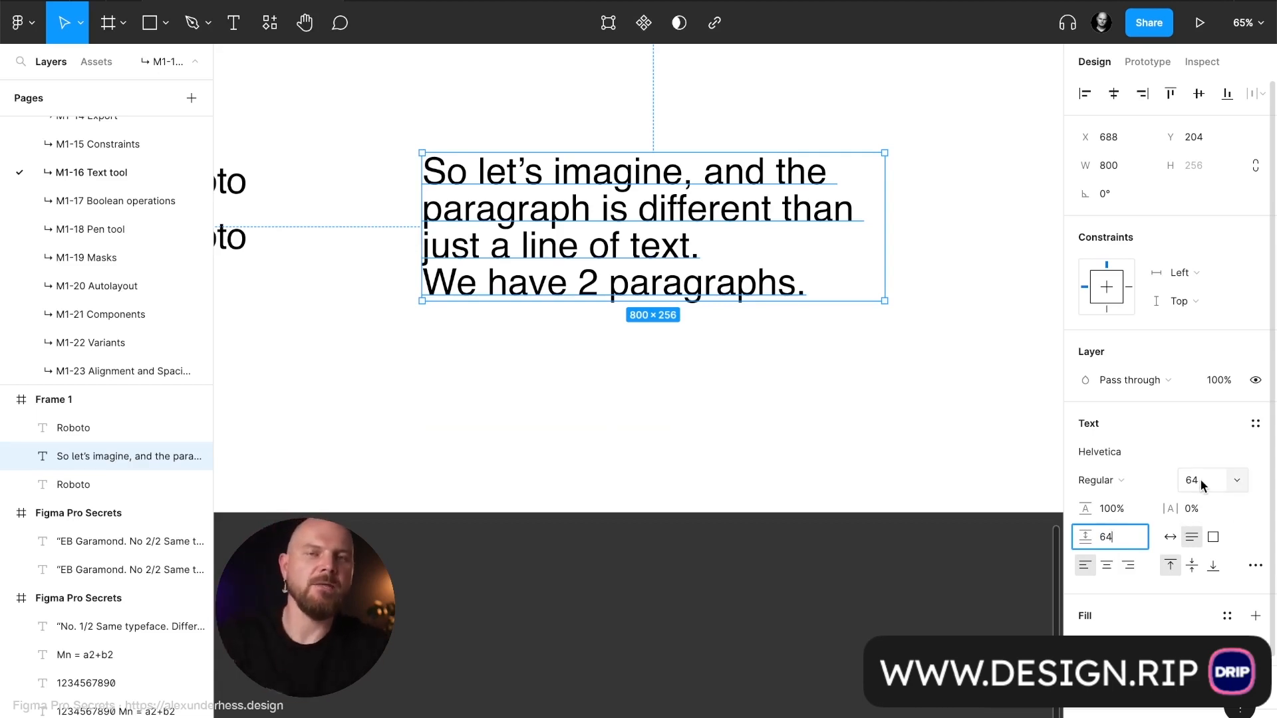
key(Return)
click(832, 463)
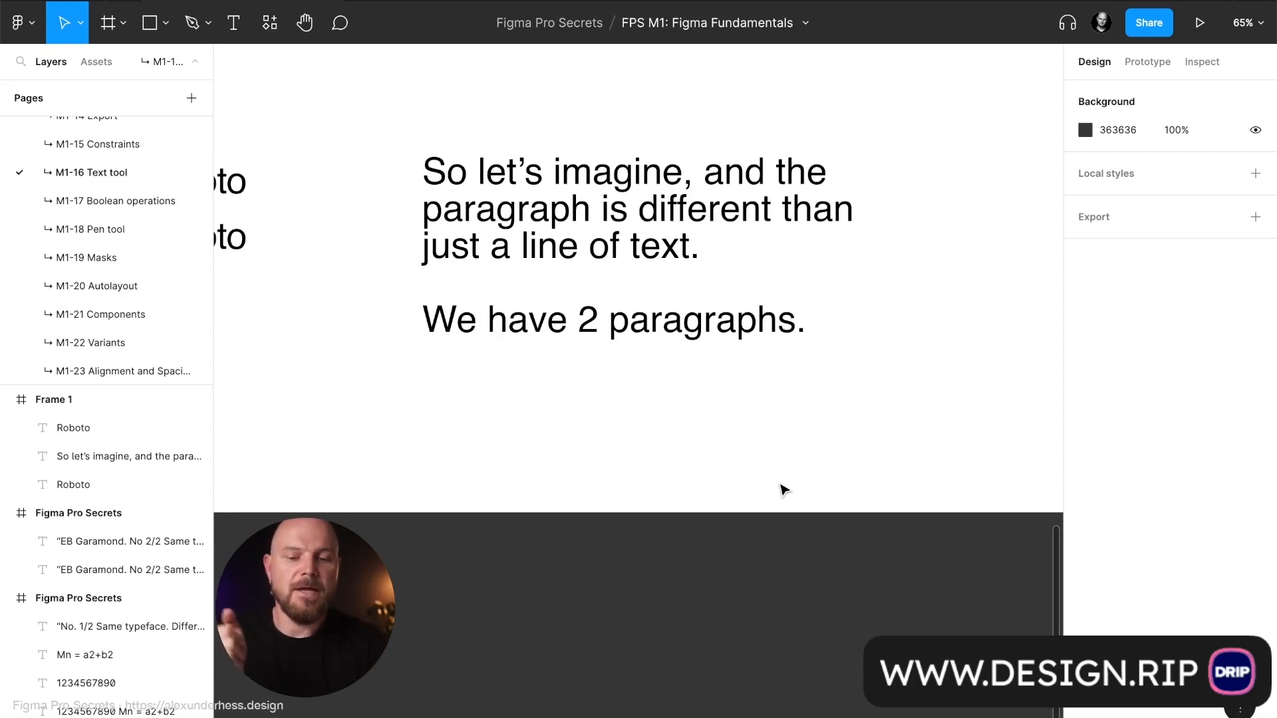
click(685, 332)
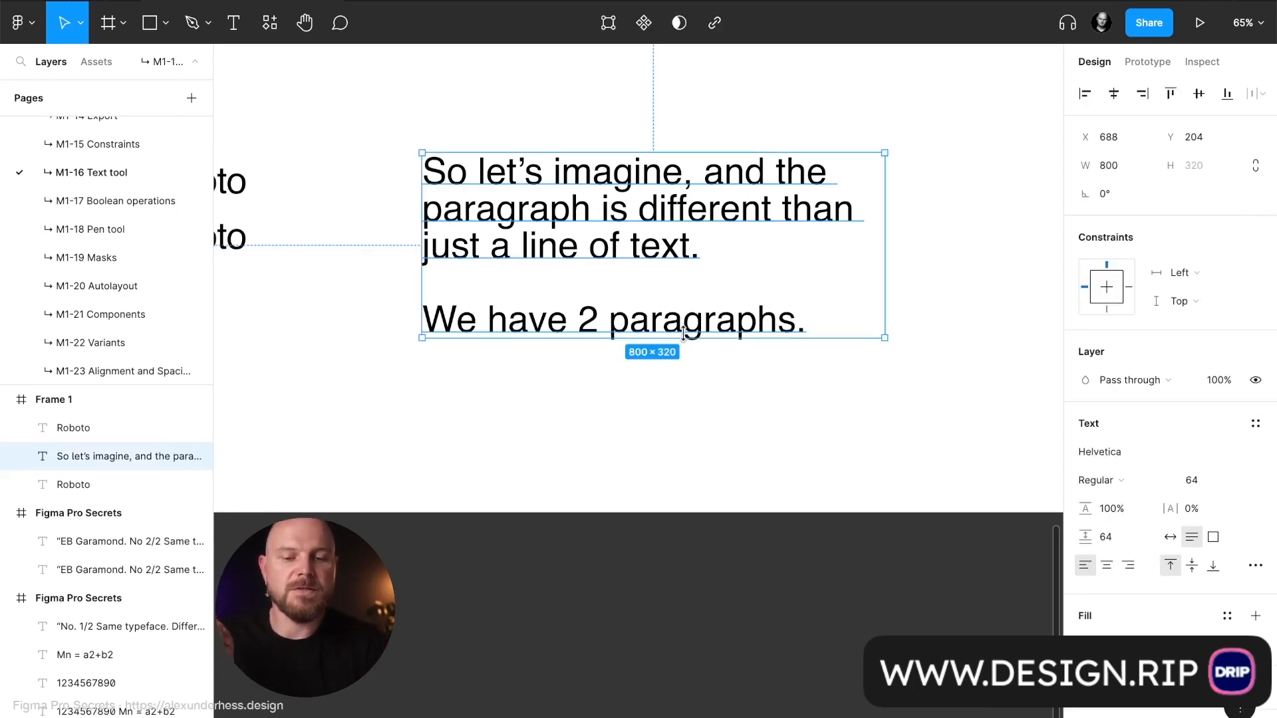
click(1116, 538)
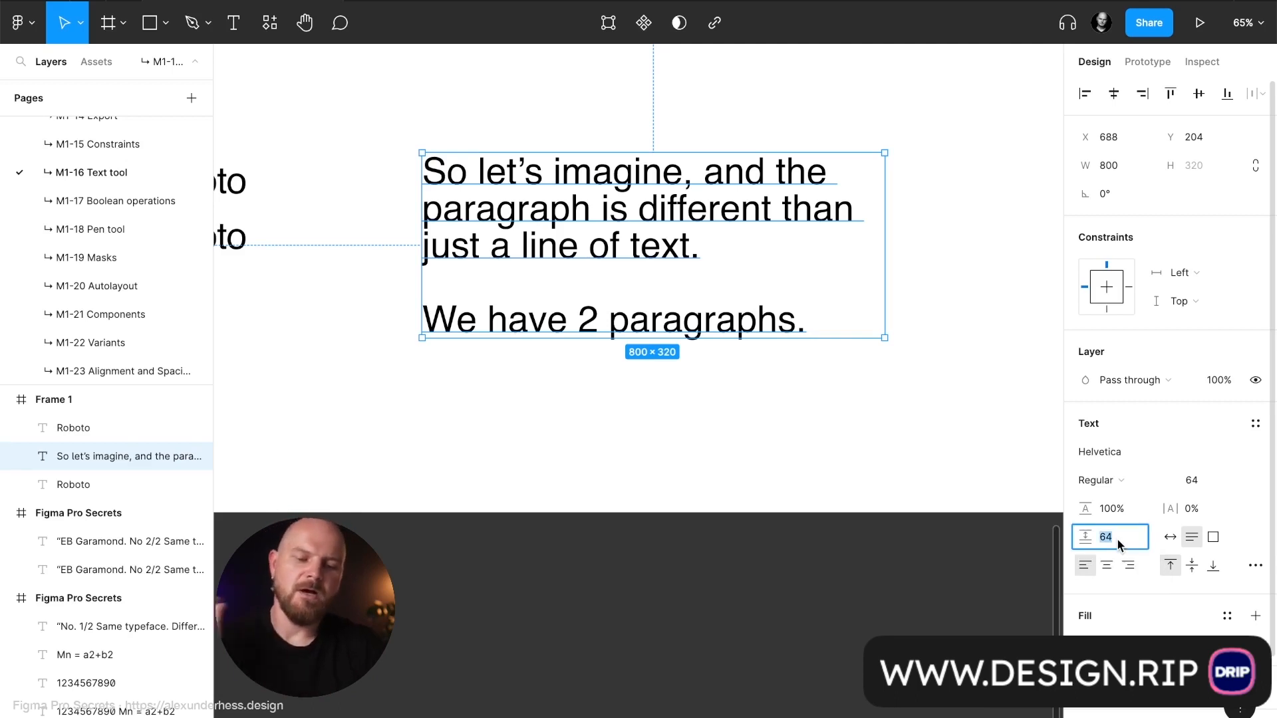
text(0)
key(Return)
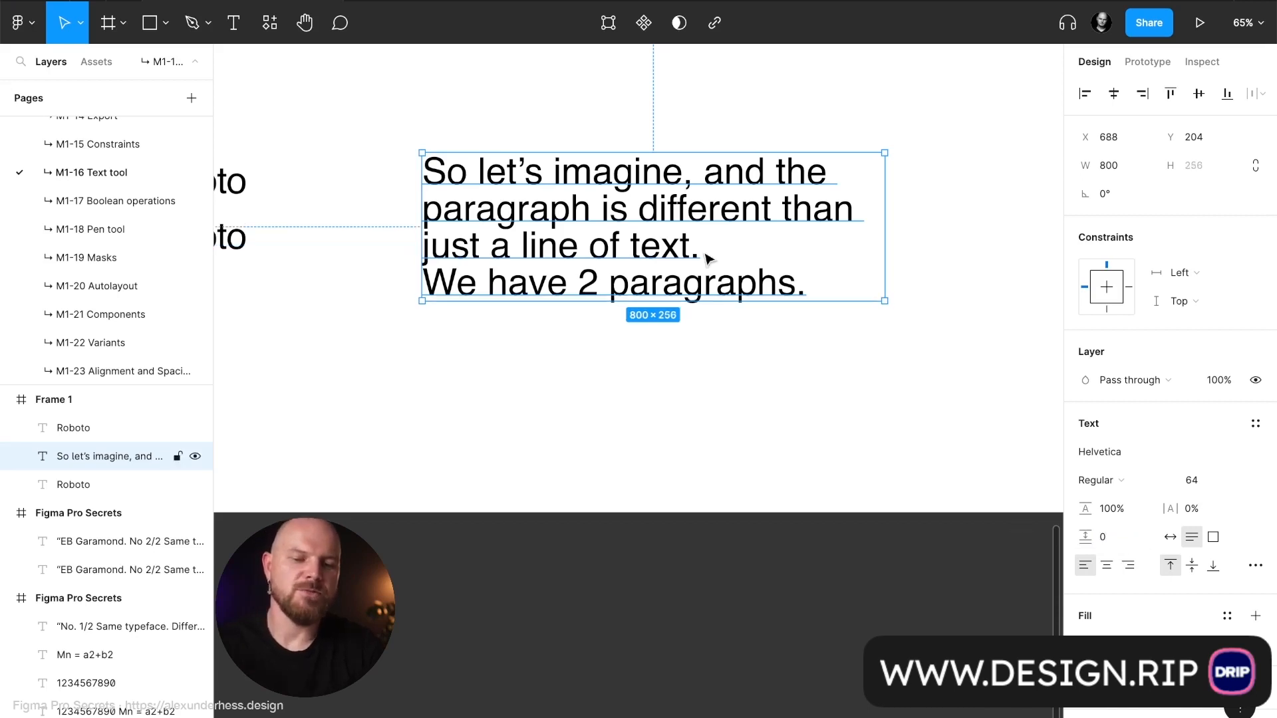
click(704, 408)
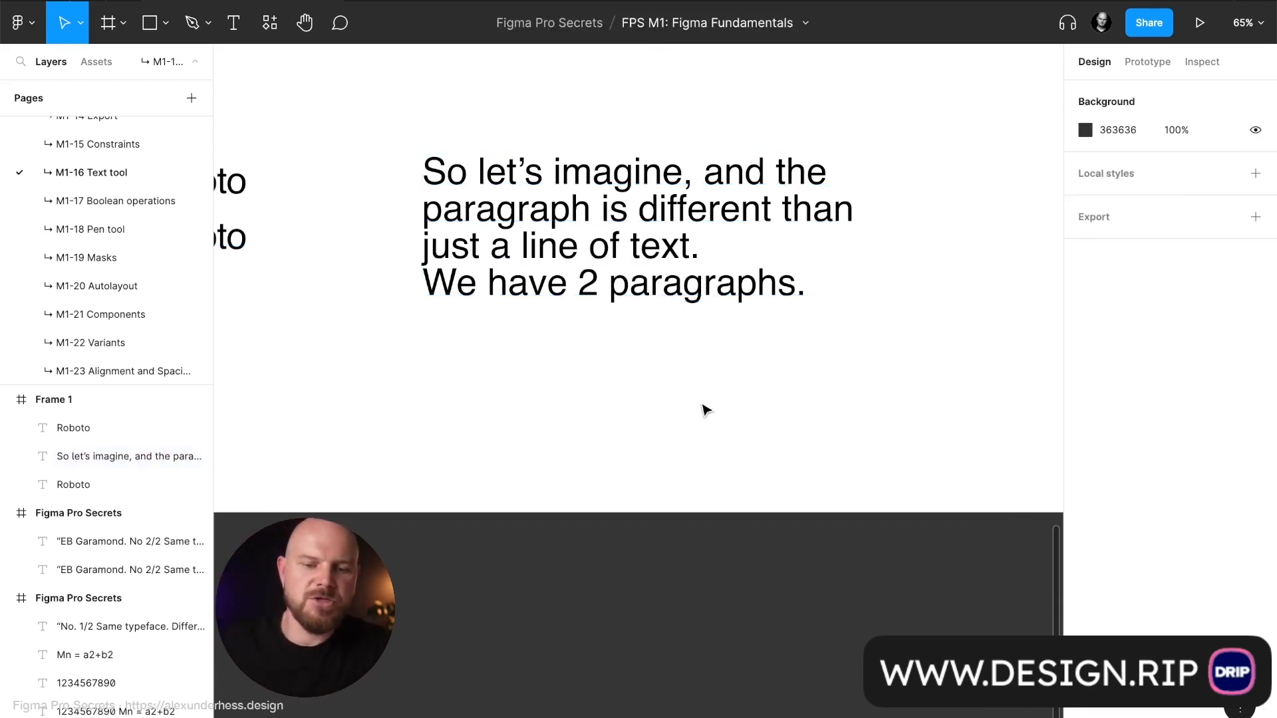
Switch the two-paragraph text to auto width and move it below the Roboto texts, to about X 59, Y 572
click(654, 206)
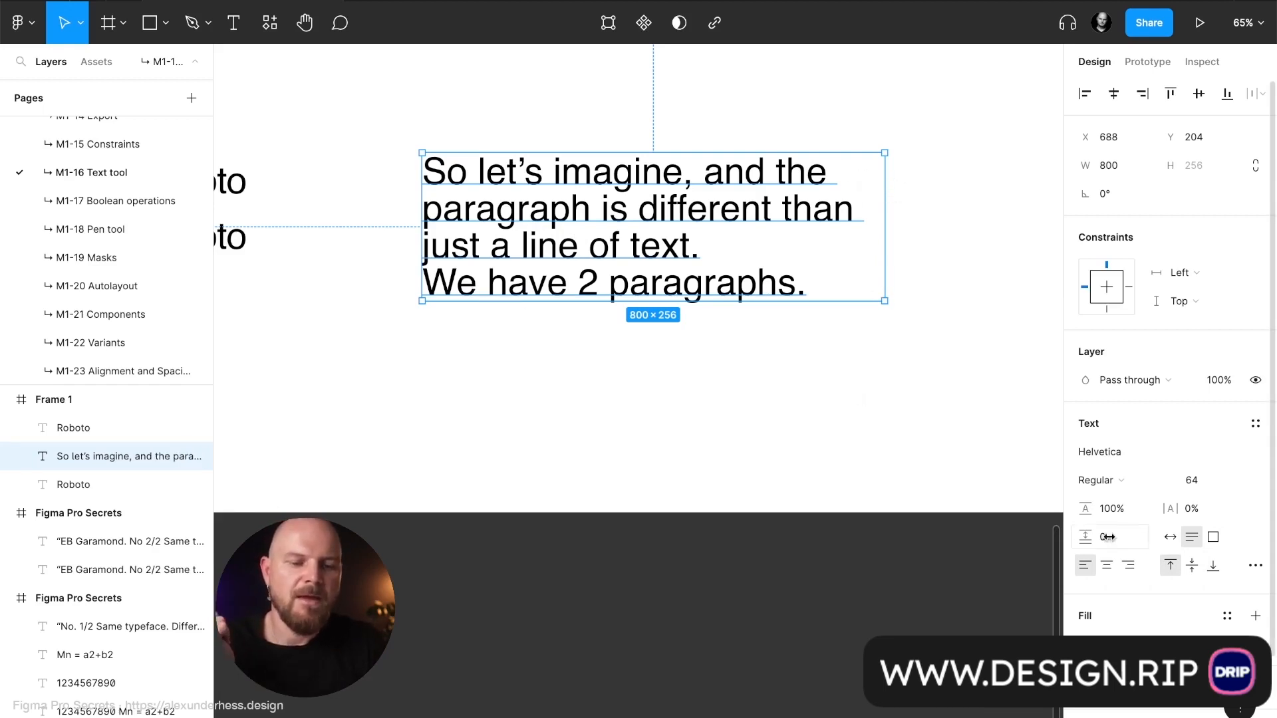
click(1170, 538)
scroll(679, 288, down, 3)
drag(688, 252, 493, 366)
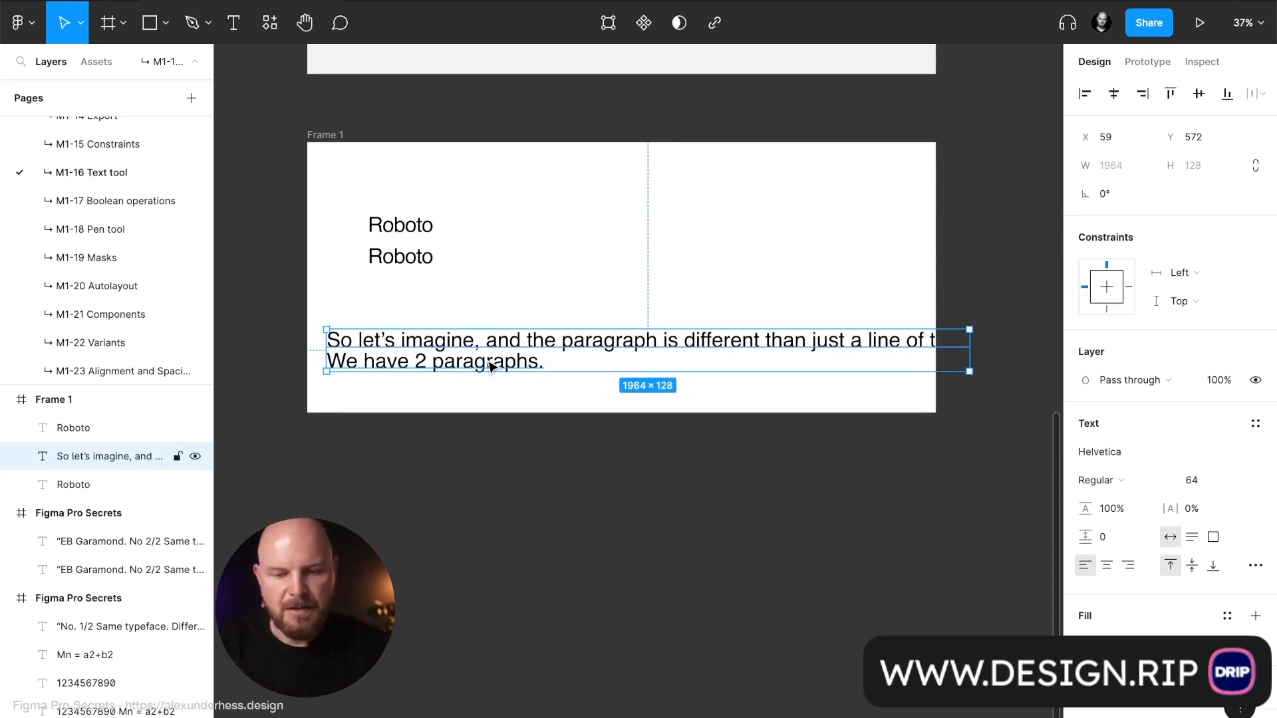
Replace the whole two-paragraph text with "No matter how much I type here"
double_click(489, 365)
text(No )
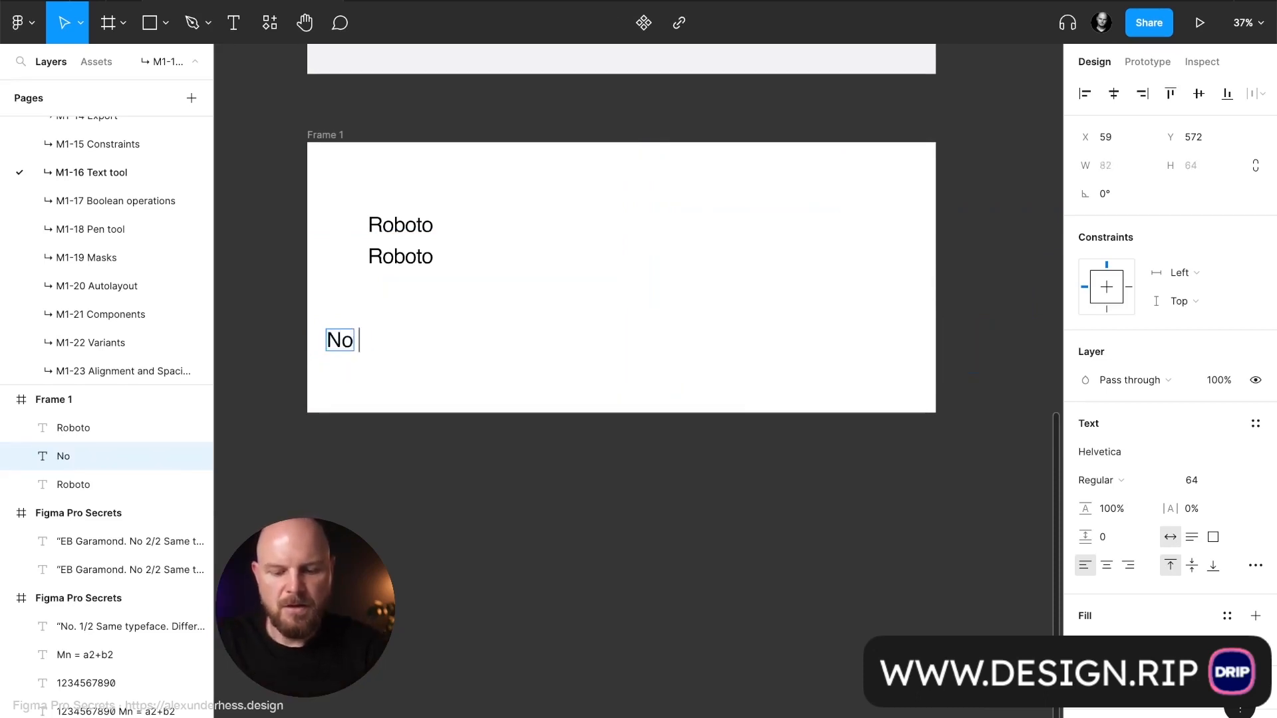
text(matter ho)
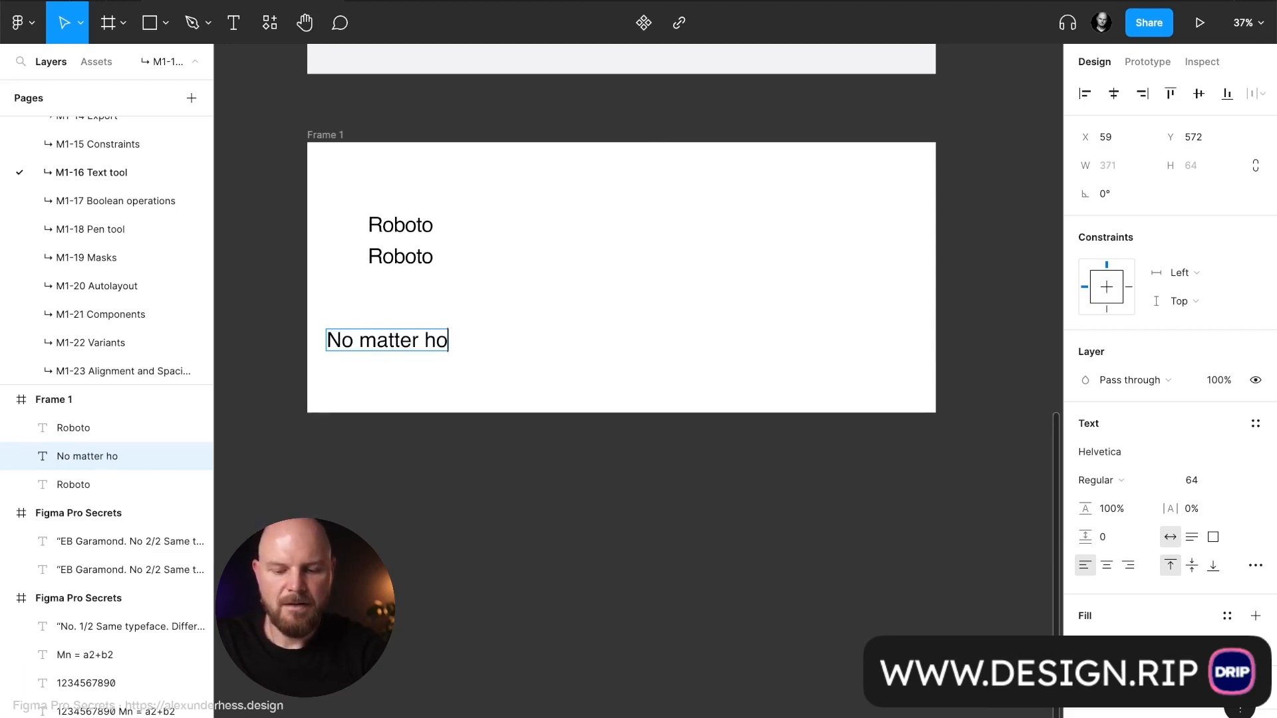
text(w much I type here)
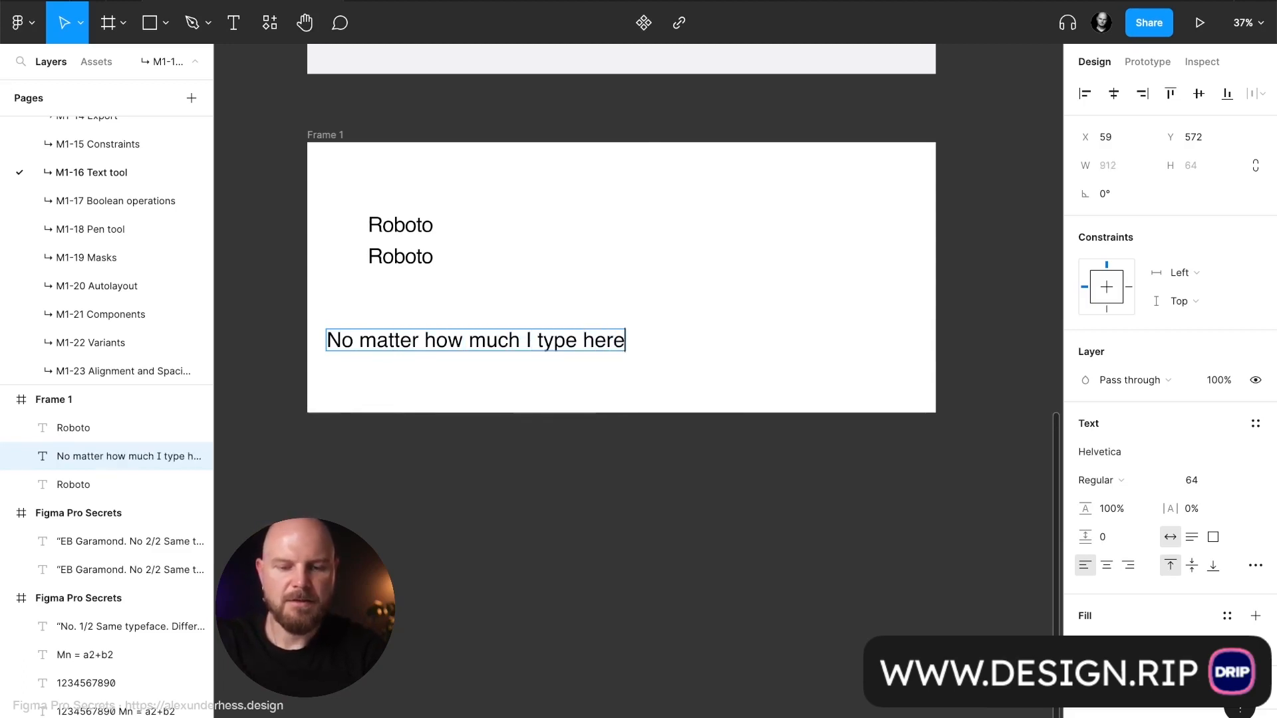
key(Escape)
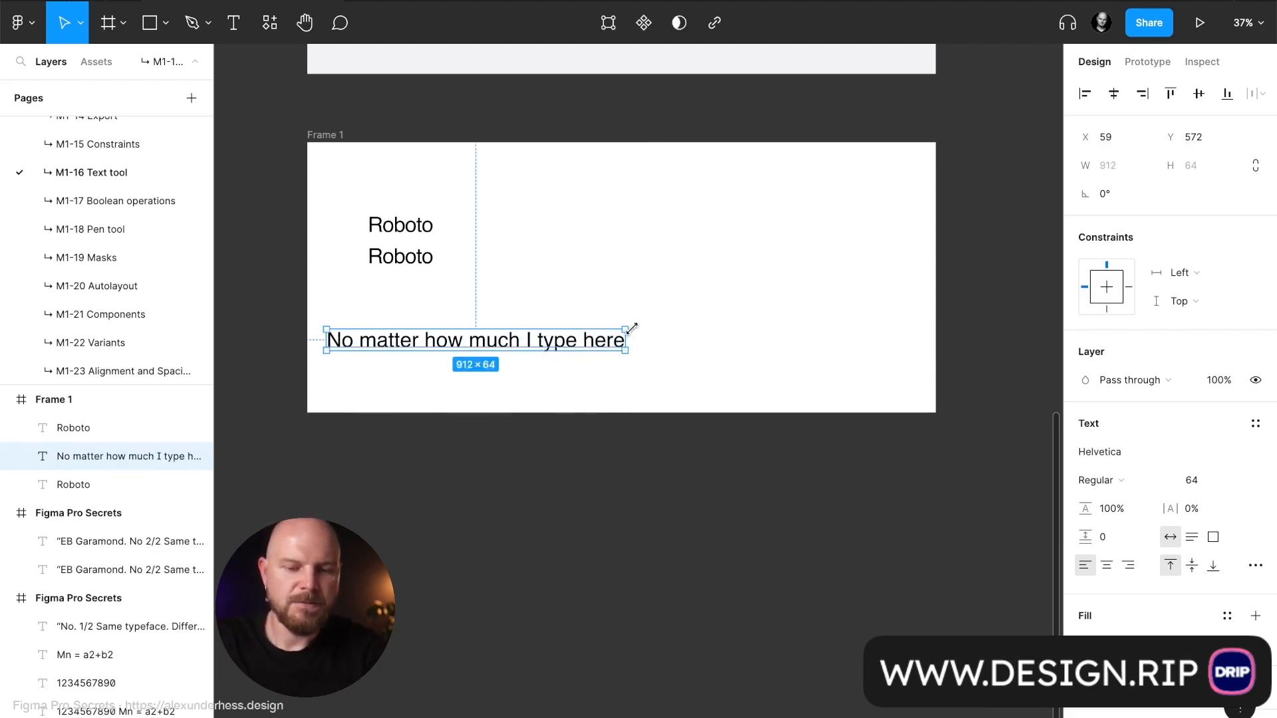
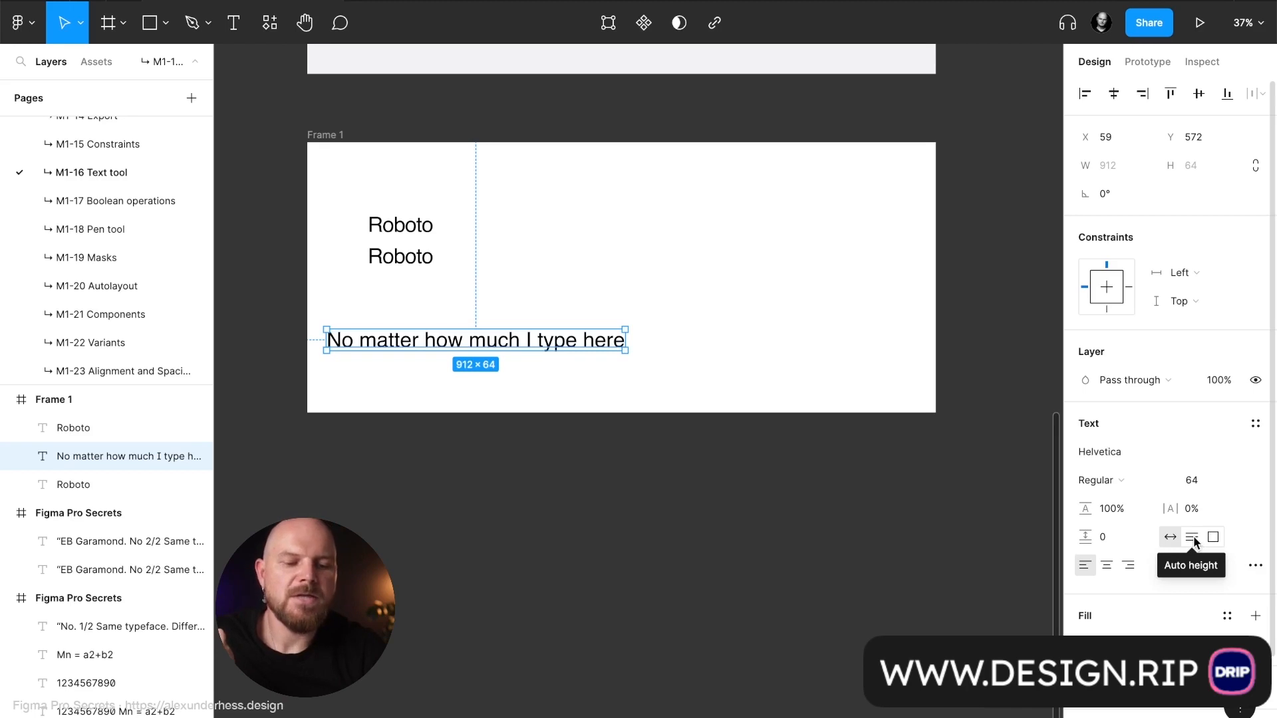
Switch the "No matter how much I type here" text to auto height and set its width to 460
click(1193, 536)
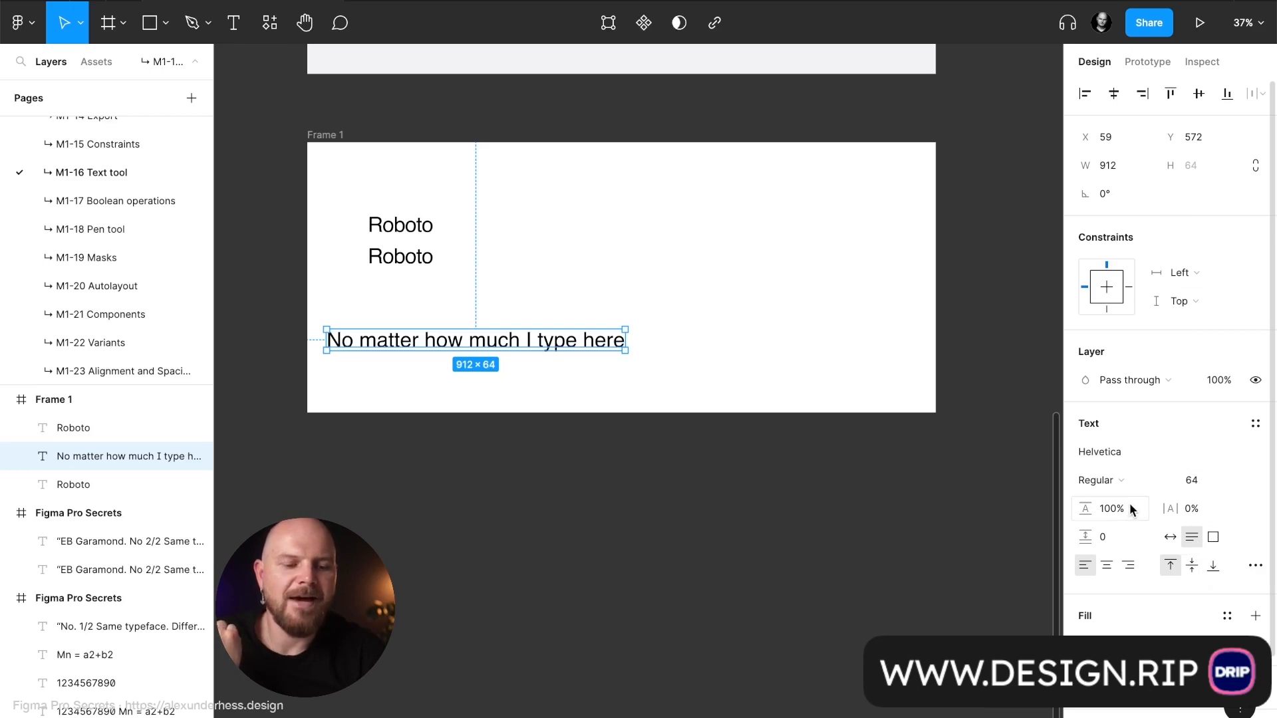
click(1127, 165)
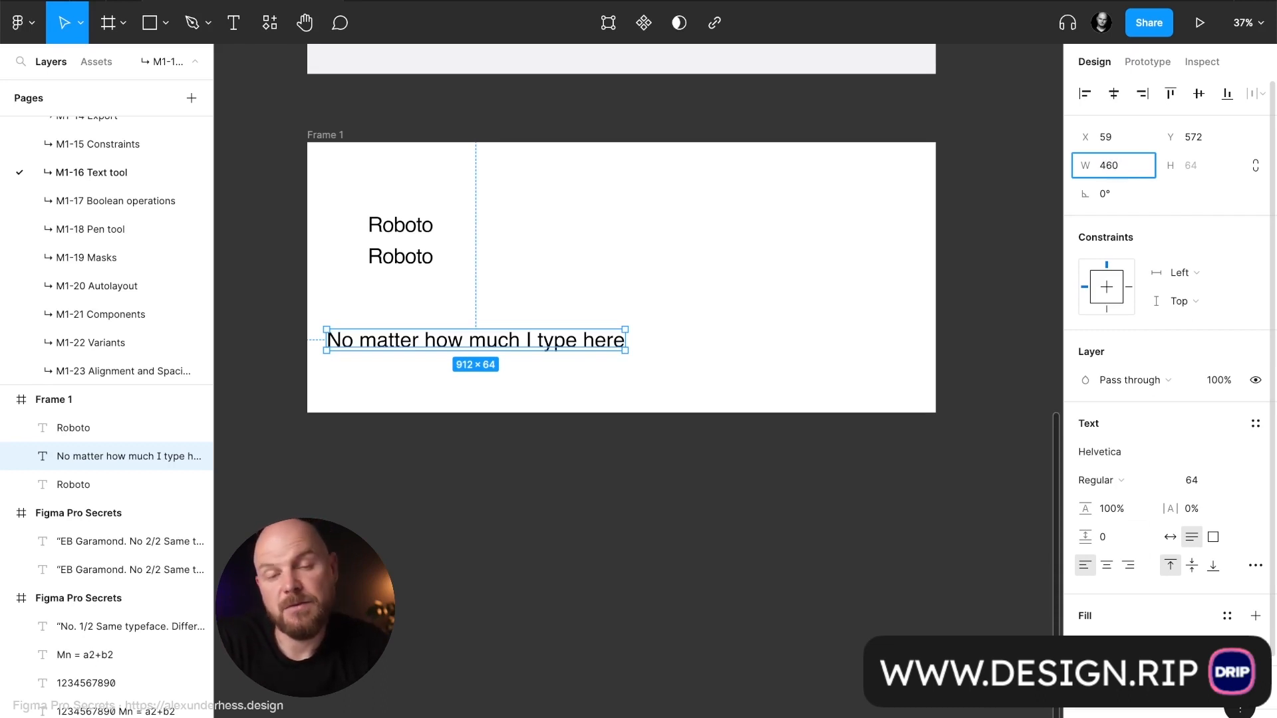
key(Return)
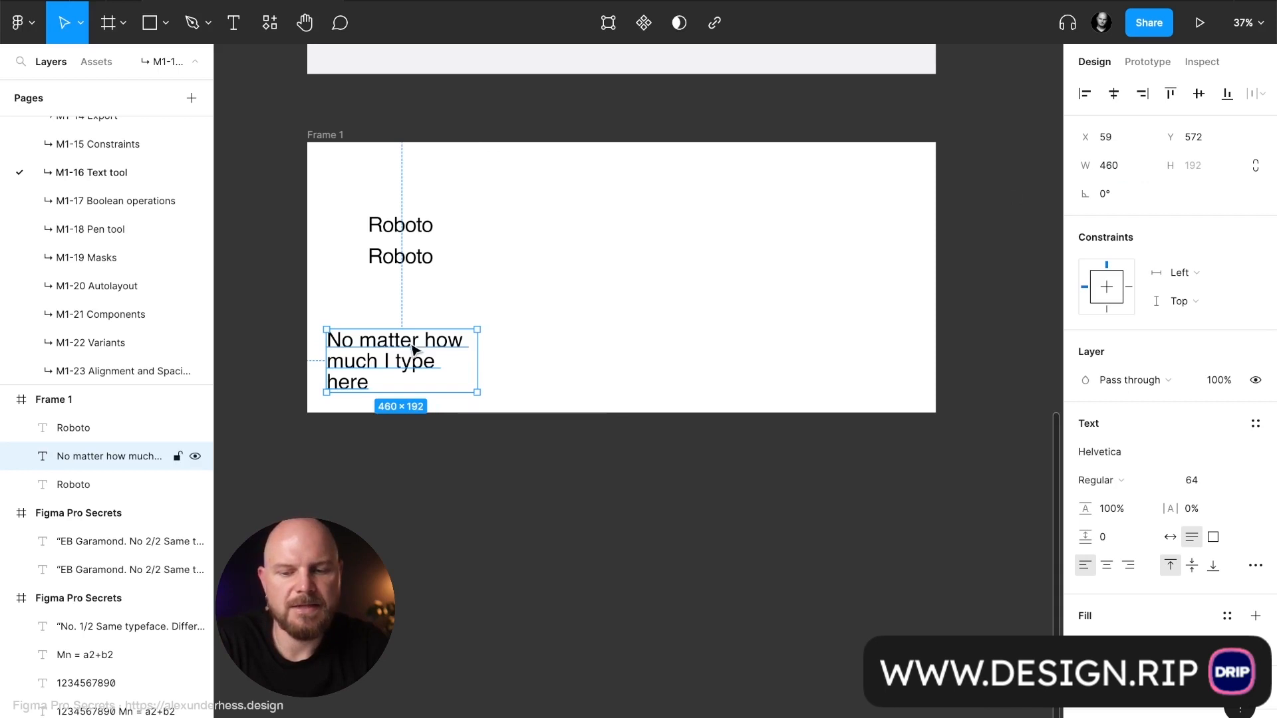
Move the wrapped text beside the Roboto texts in Frame 1, to about X 960, Y 246
drag(417, 352, 712, 213)
scroll(709, 203, up, 8)
drag(662, 246, 661, 337)
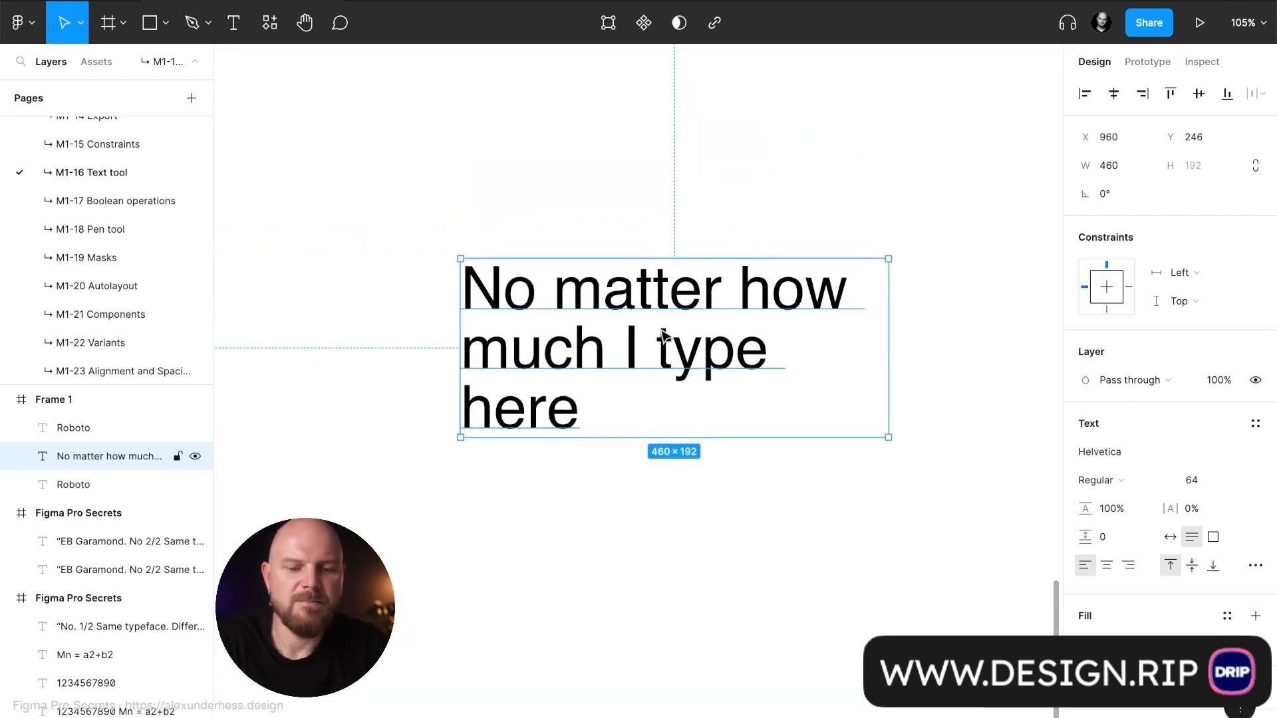
scroll(826, 422, down, 5)
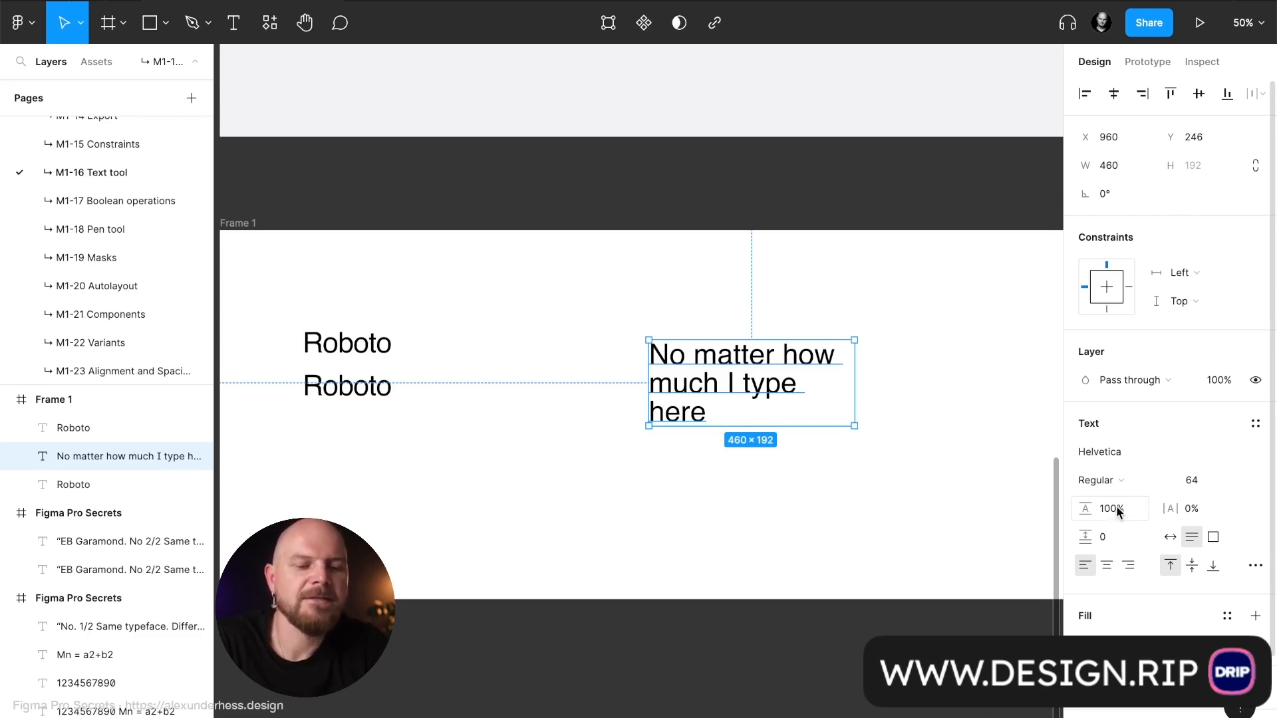
Reposition the wrapped text to about X 680 and place a copy of it beside it at about X 1246, Y 246
click(1134, 511)
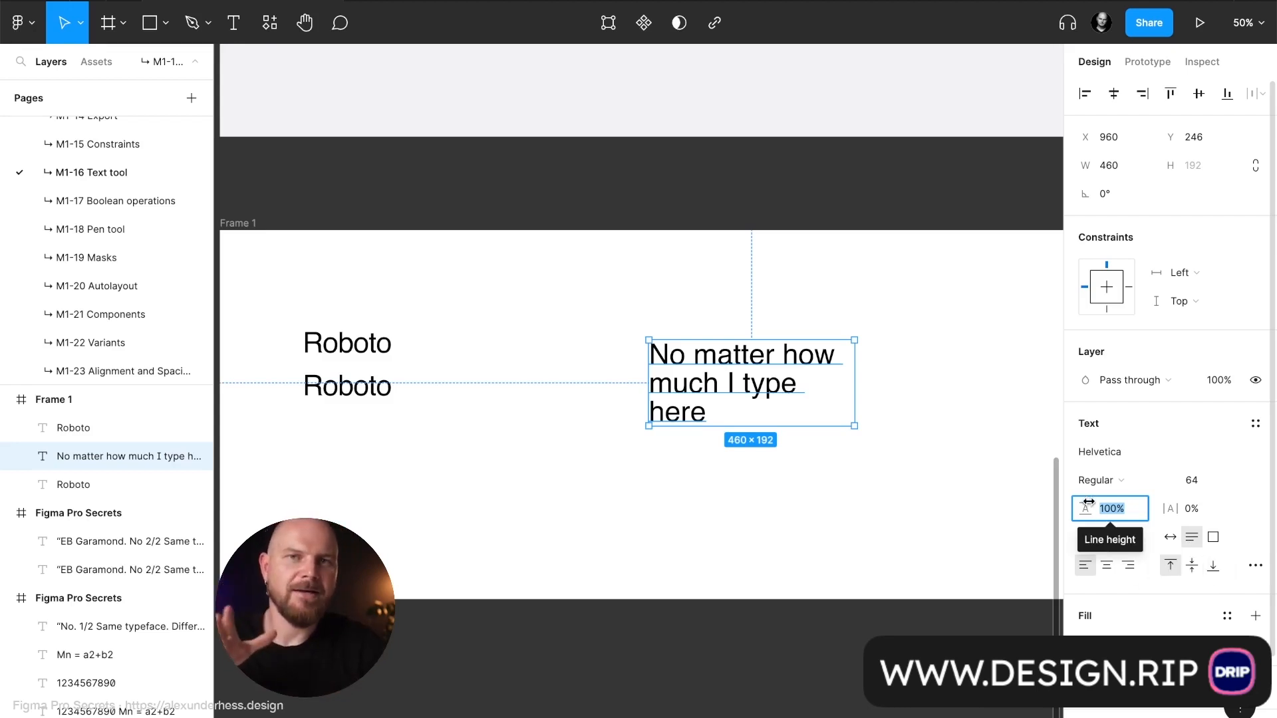
click(820, 516)
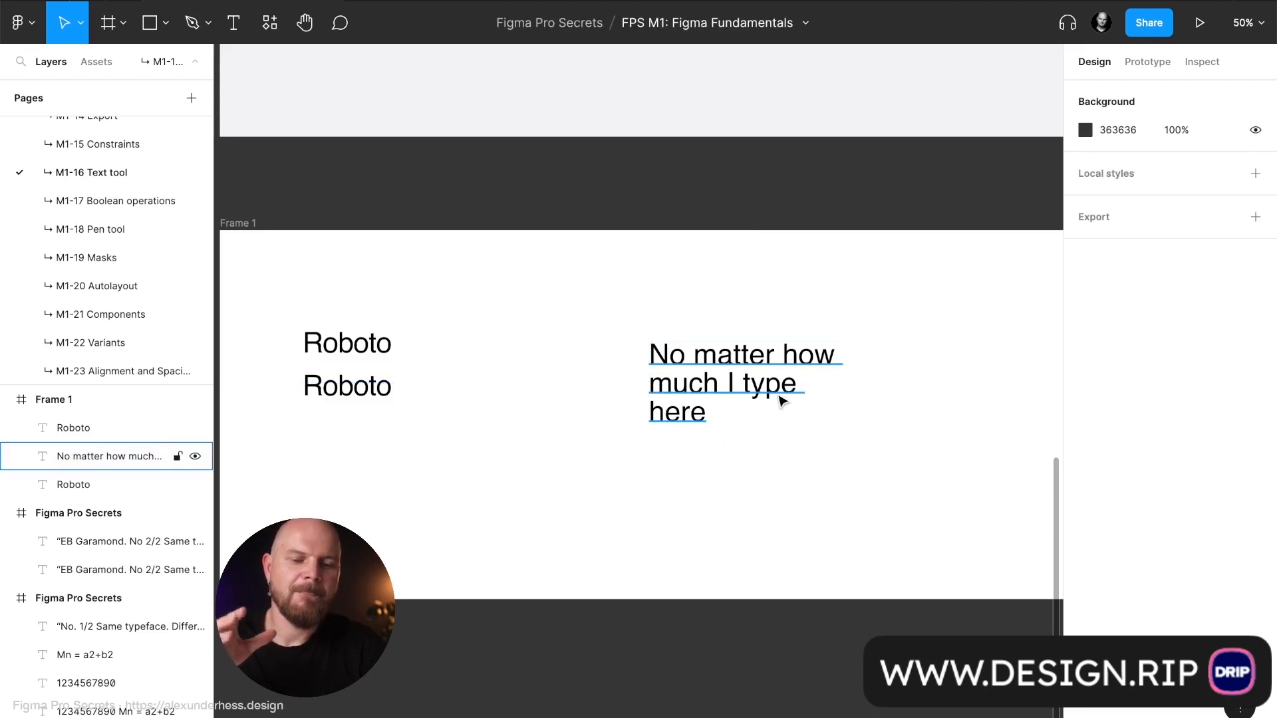
drag(737, 397, 857, 399)
scroll(855, 396, right, 5)
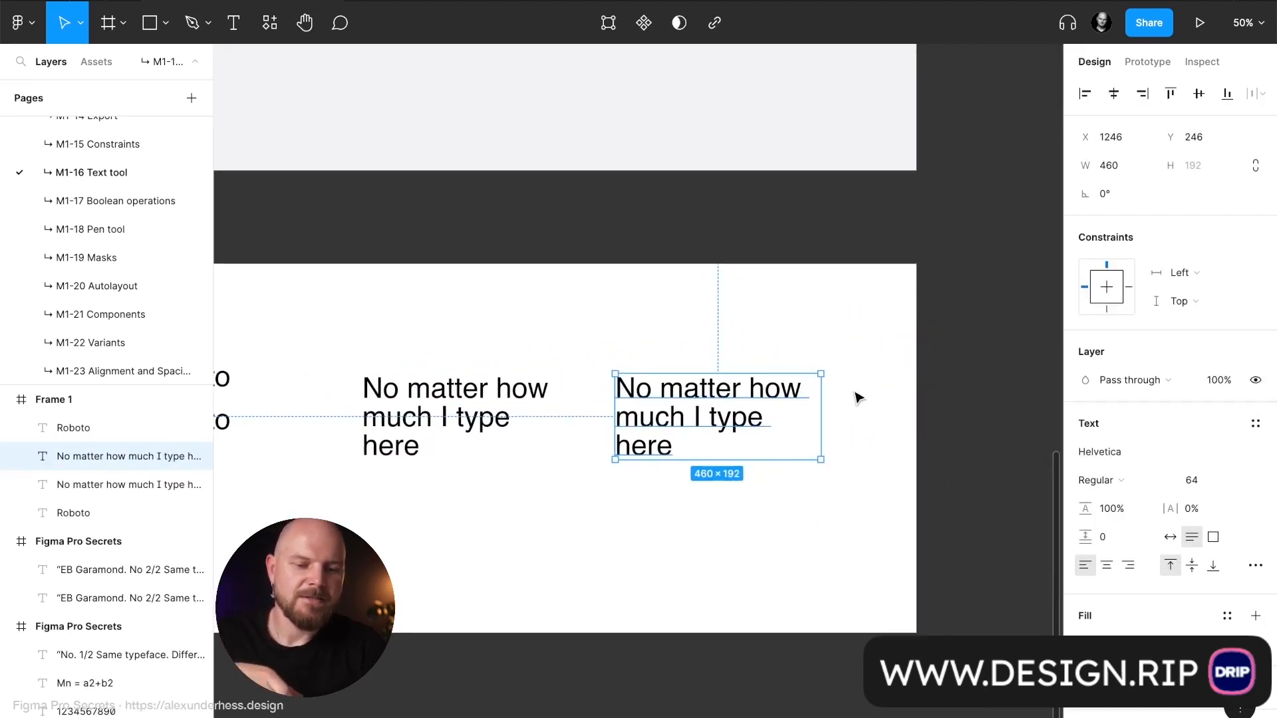
Switch the copied text to fixed size and reshape its box to about 294 × 453 at about X 1333, Y 150
click(1214, 540)
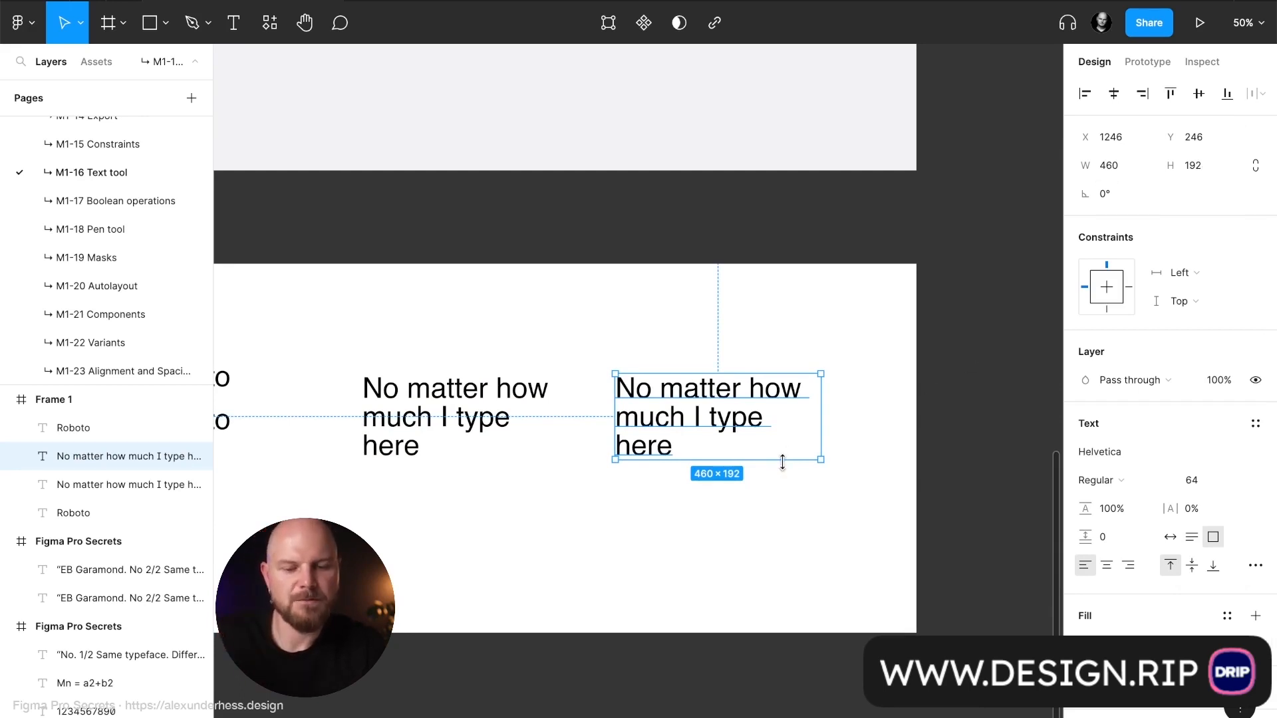
drag(782, 462, 864, 561)
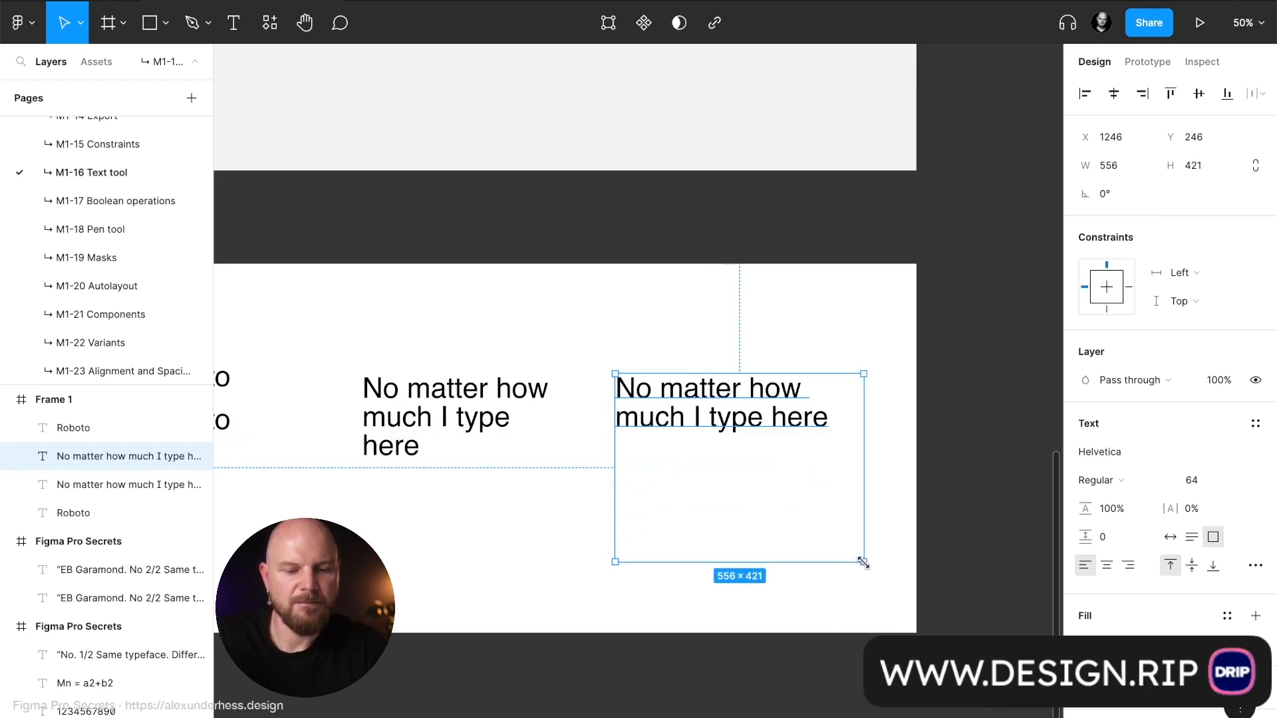
drag(614, 374, 732, 360)
drag(770, 404, 693, 375)
click(809, 418)
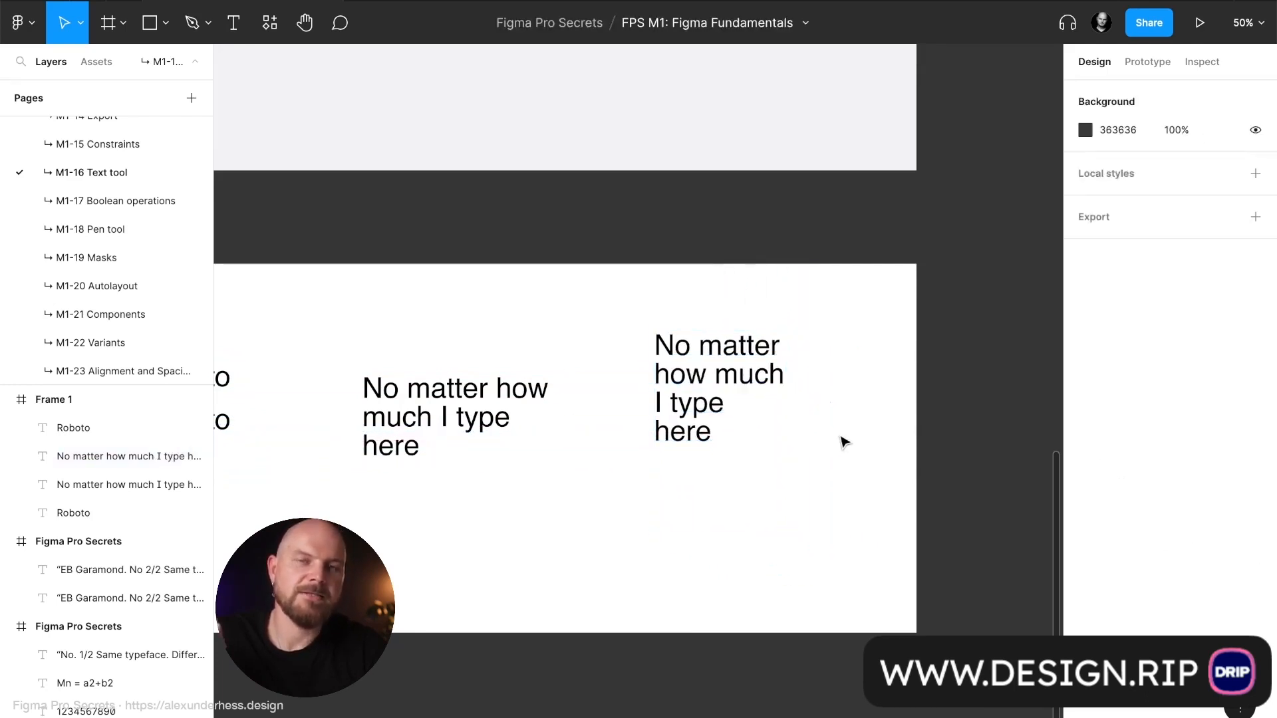
Compare the resizing settings of the fixed-size text and the auto height text
click(694, 336)
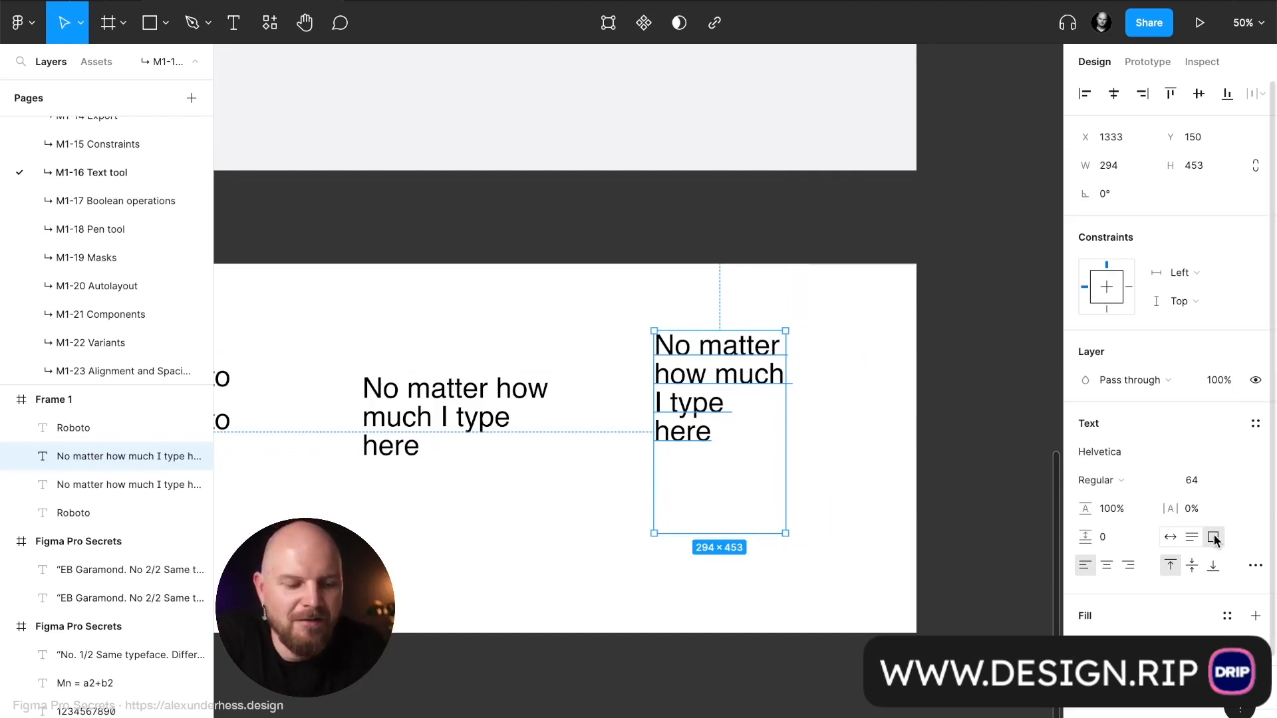
click(399, 388)
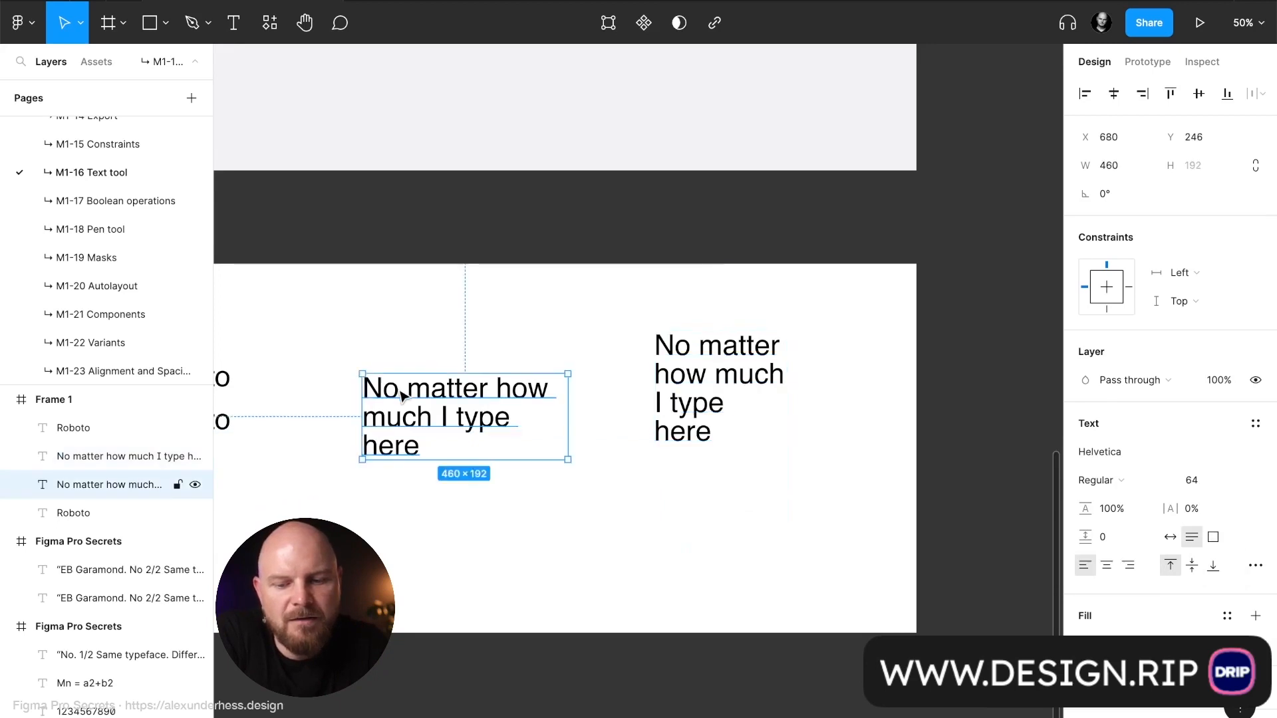
scroll(403, 391, left, 5)
scroll(889, 444, right, 5)
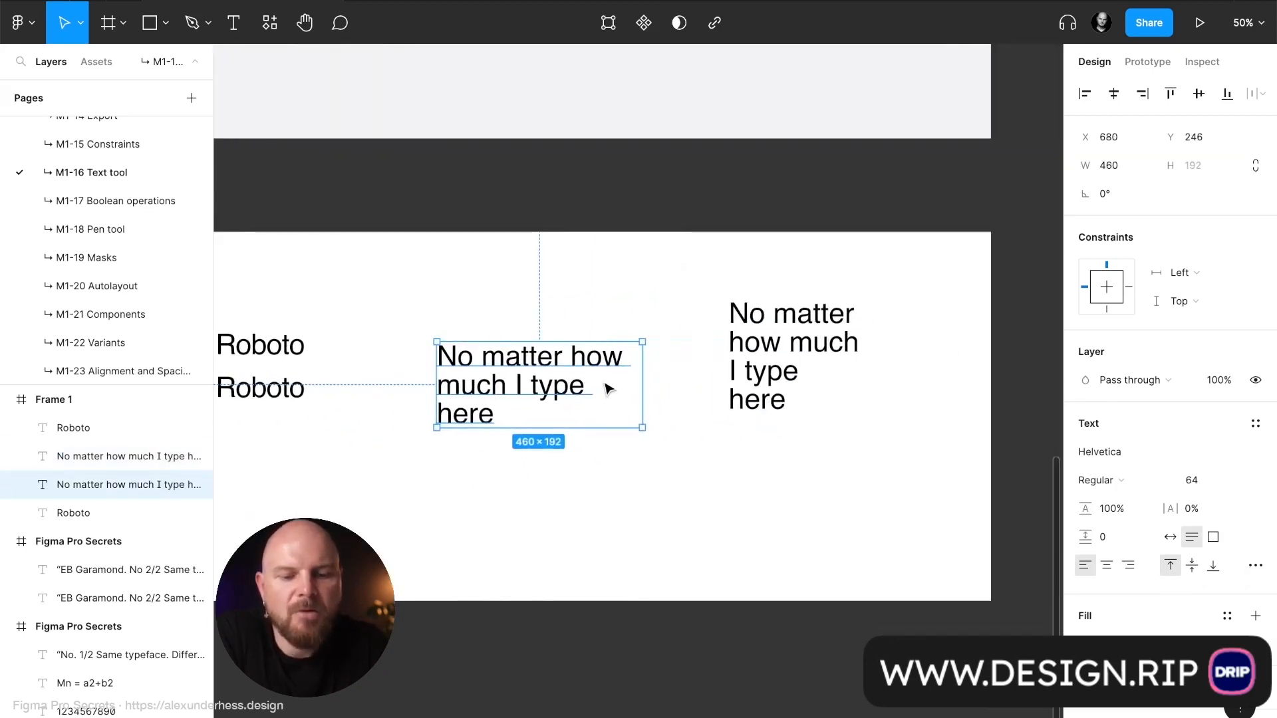
click(749, 371)
scroll(918, 442, right, 2)
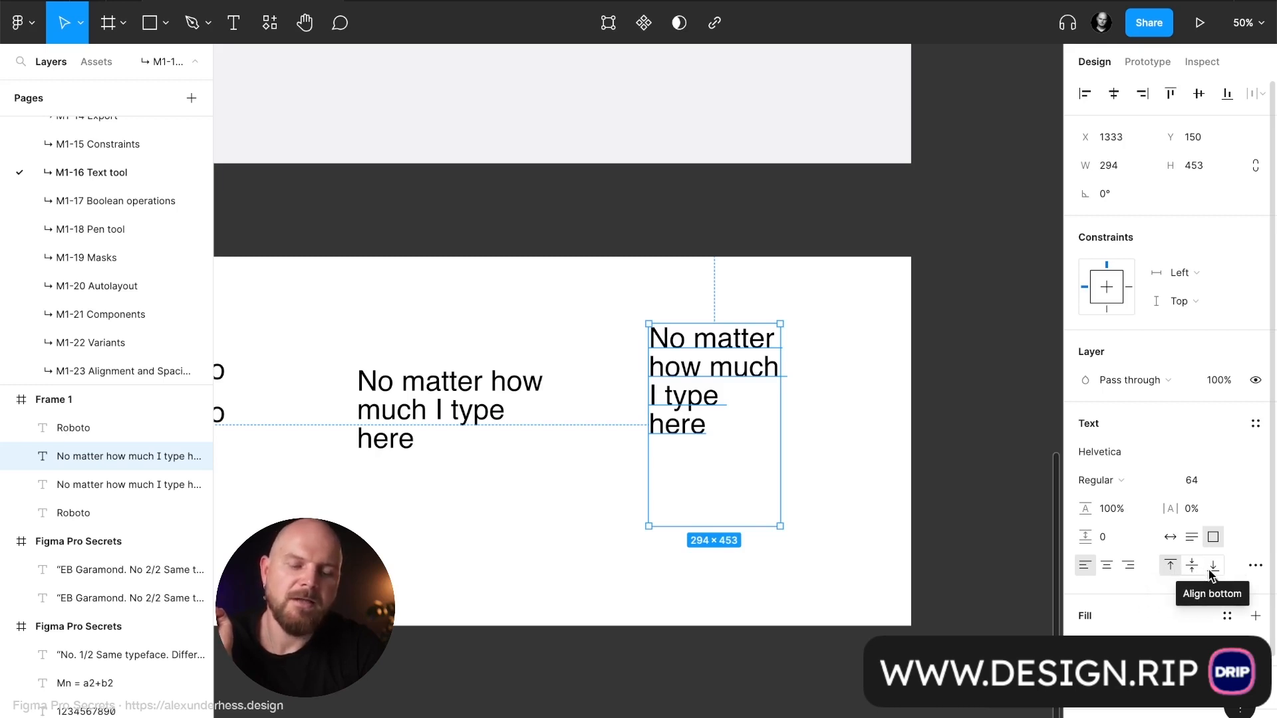
Try bottom, middle and top vertical alignment on the auto height text
click(484, 433)
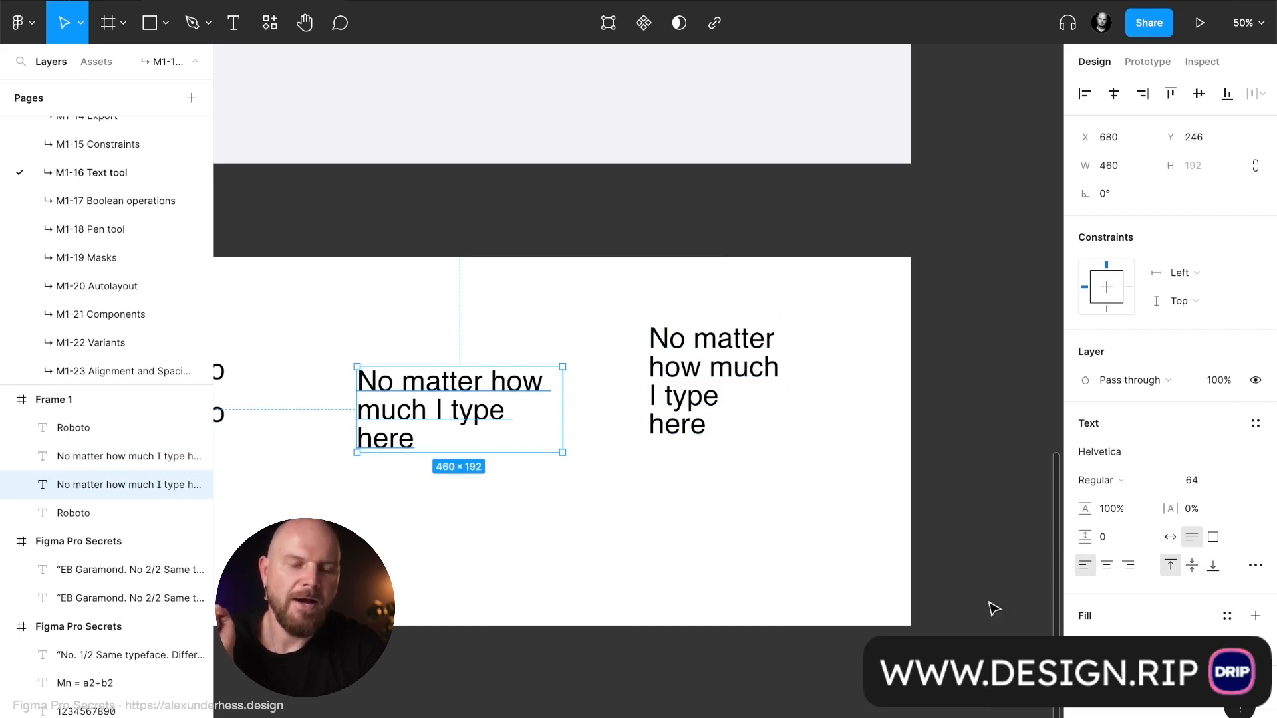
click(1212, 567)
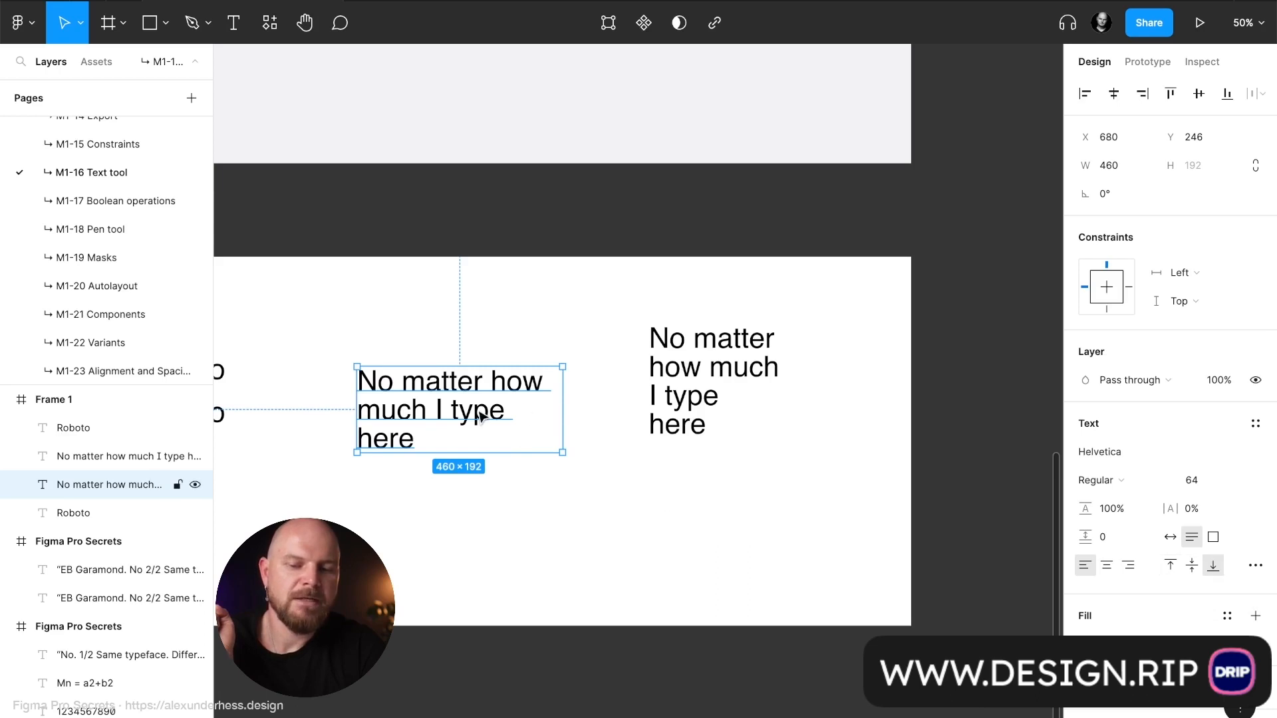
click(1192, 566)
click(1170, 566)
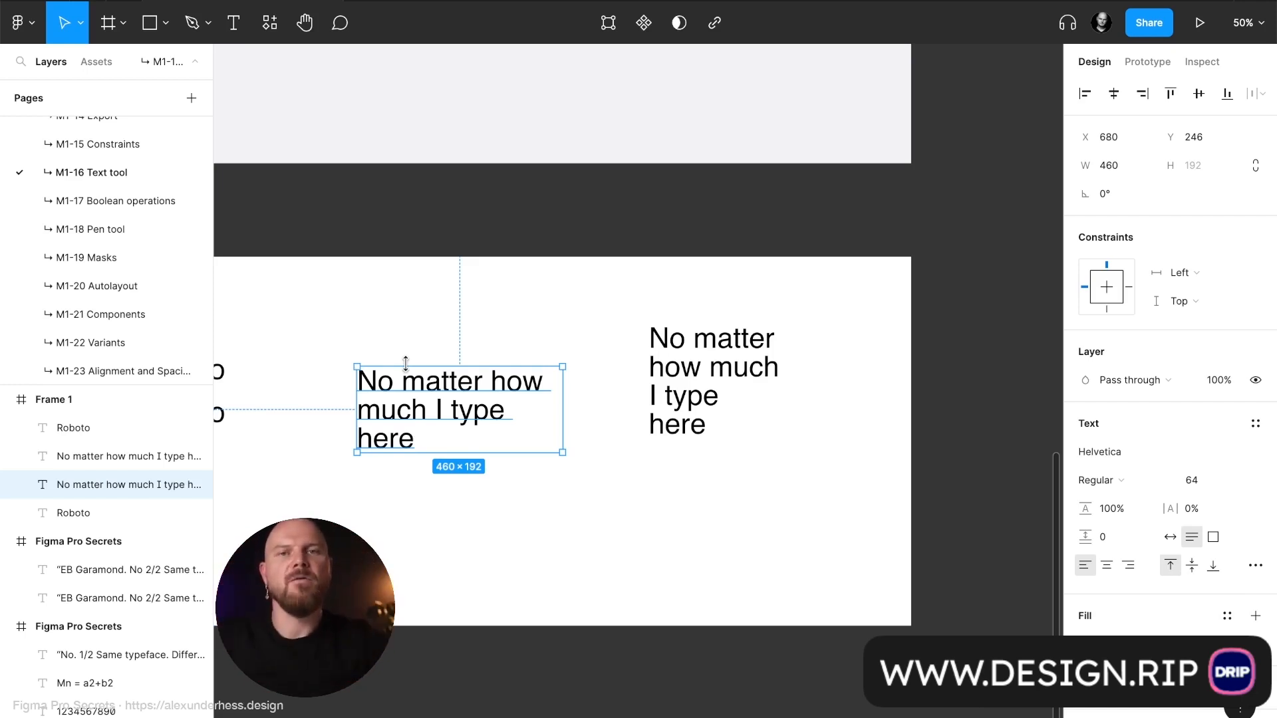
Align the fixed-size text vertically to the middle, then to the bottom, and move it to about X 1192, Y 274
click(711, 373)
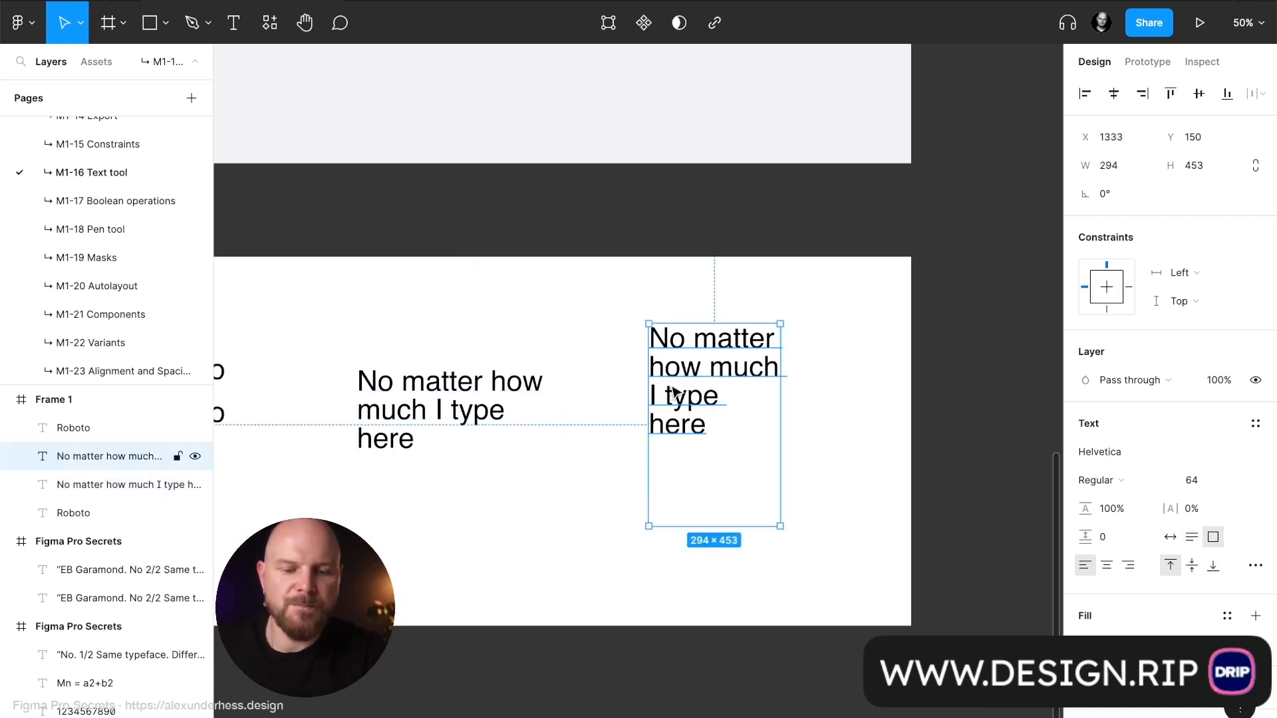
click(1192, 565)
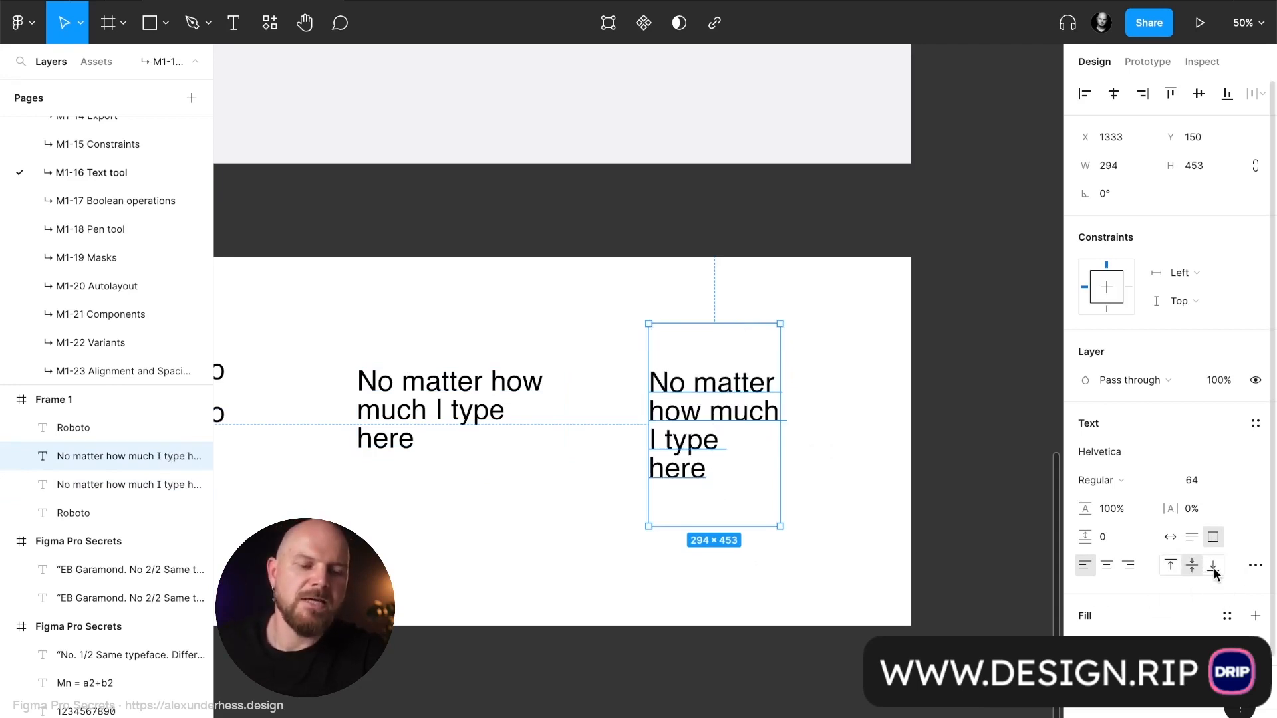
click(1214, 569)
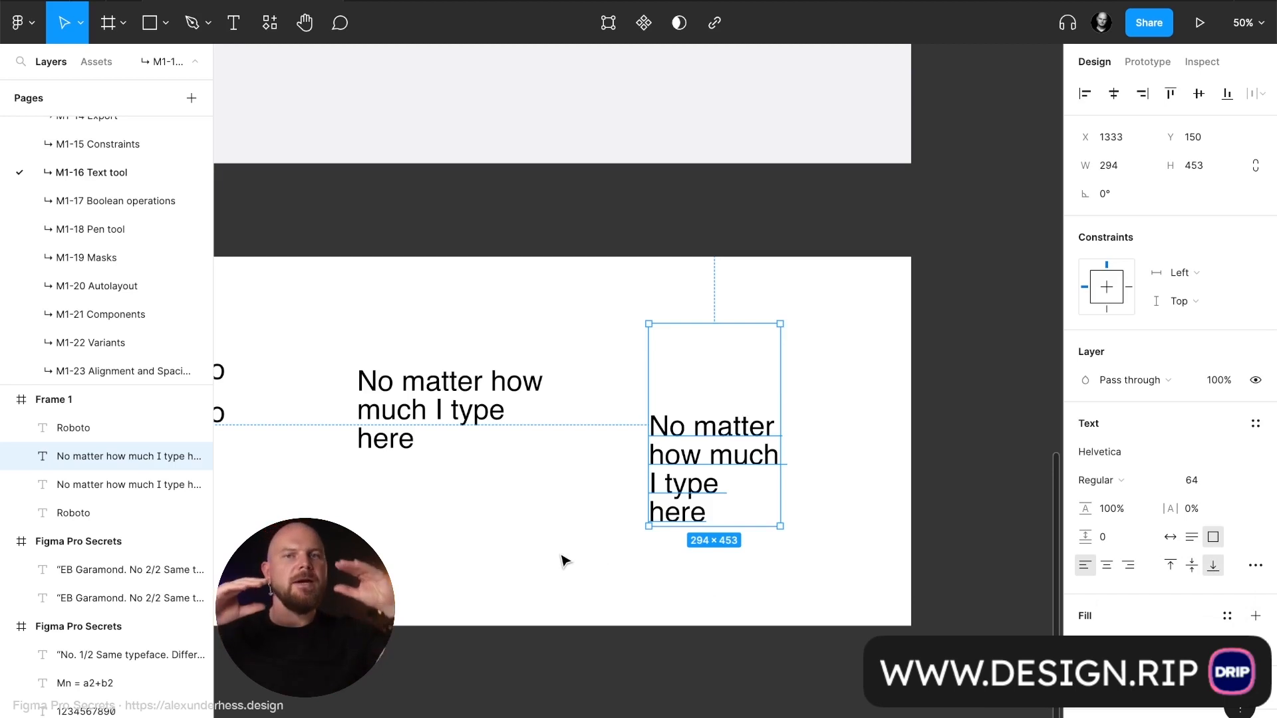
drag(731, 453, 668, 508)
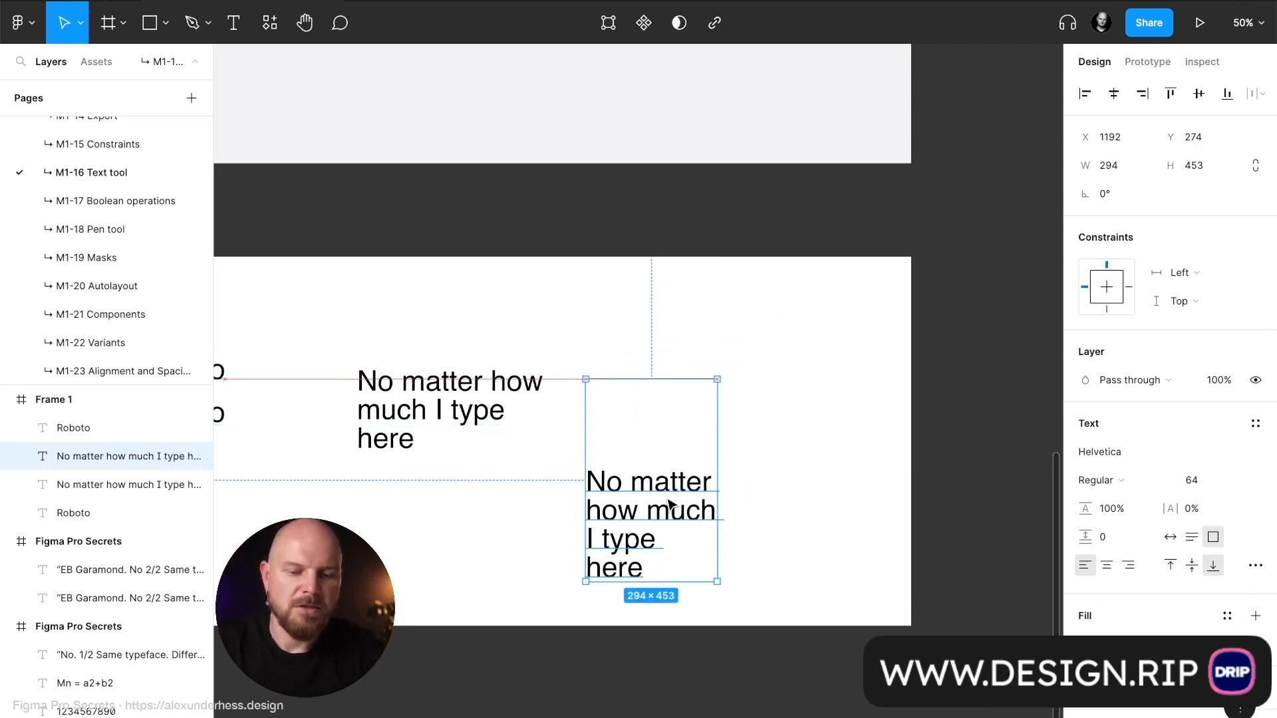
Duplicate the auto height text below the original at about X 680, Y 609 and replace the copy's content with "Title"
click(425, 394)
drag(436, 407, 445, 570)
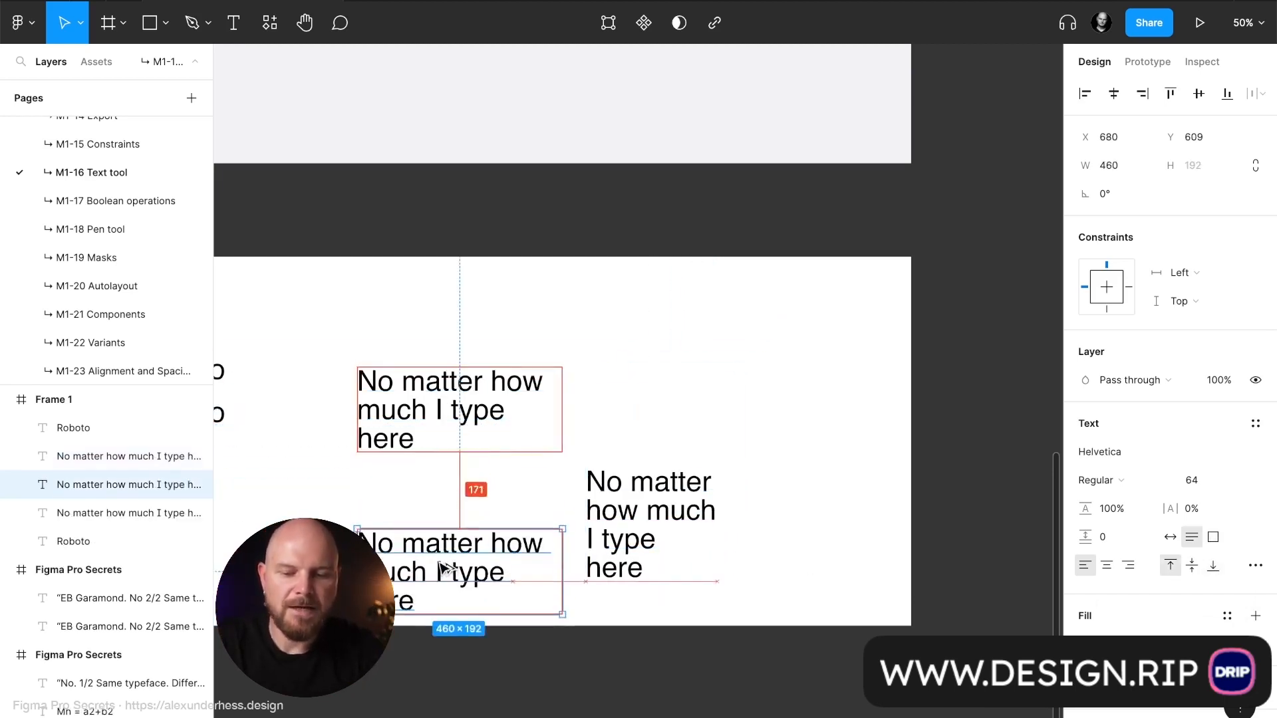
double_click(437, 560)
text(Title)
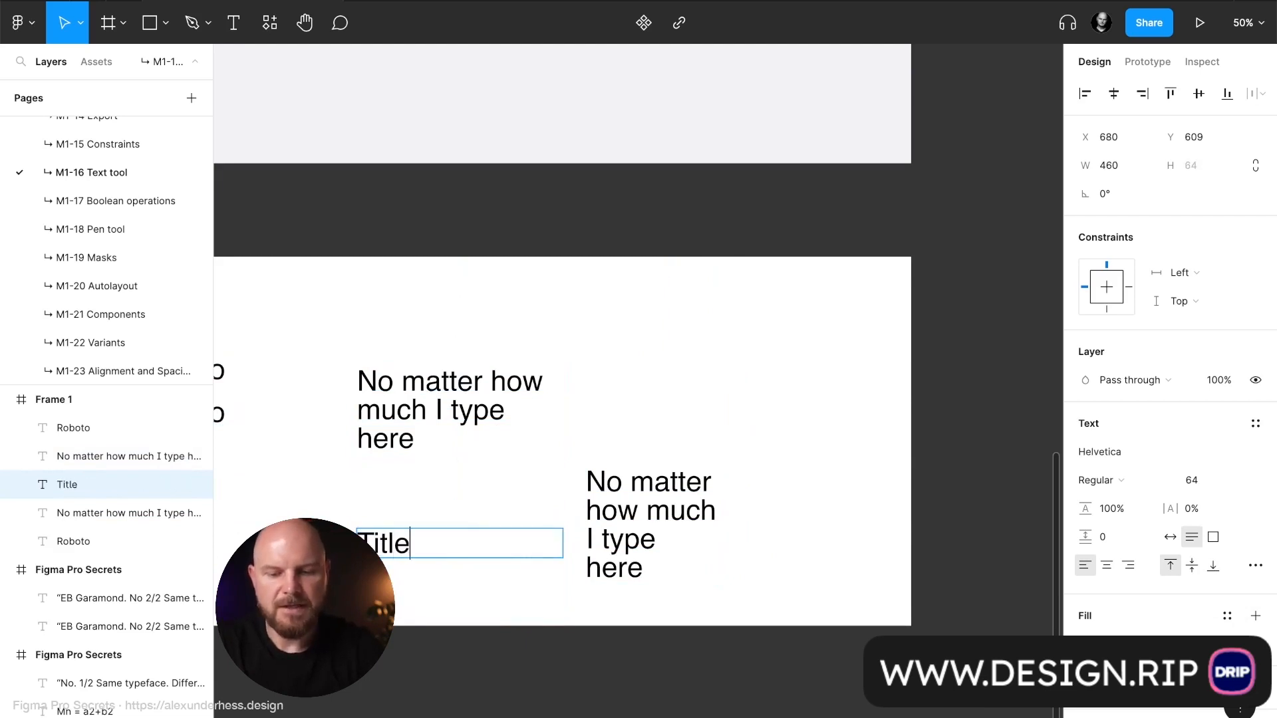
key(Escape)
Delete the fixed-size "No matter how much I type here" text from Frame 1
click(646, 544)
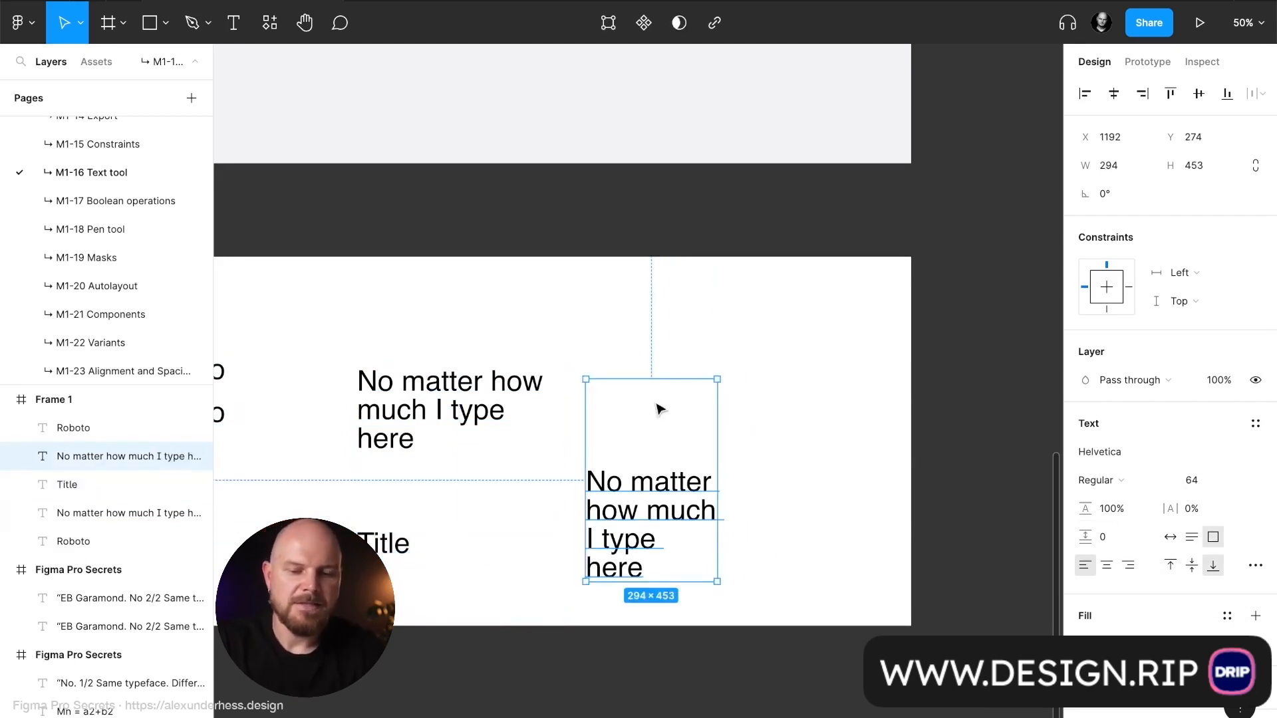
double_click(656, 536)
key(Escape)
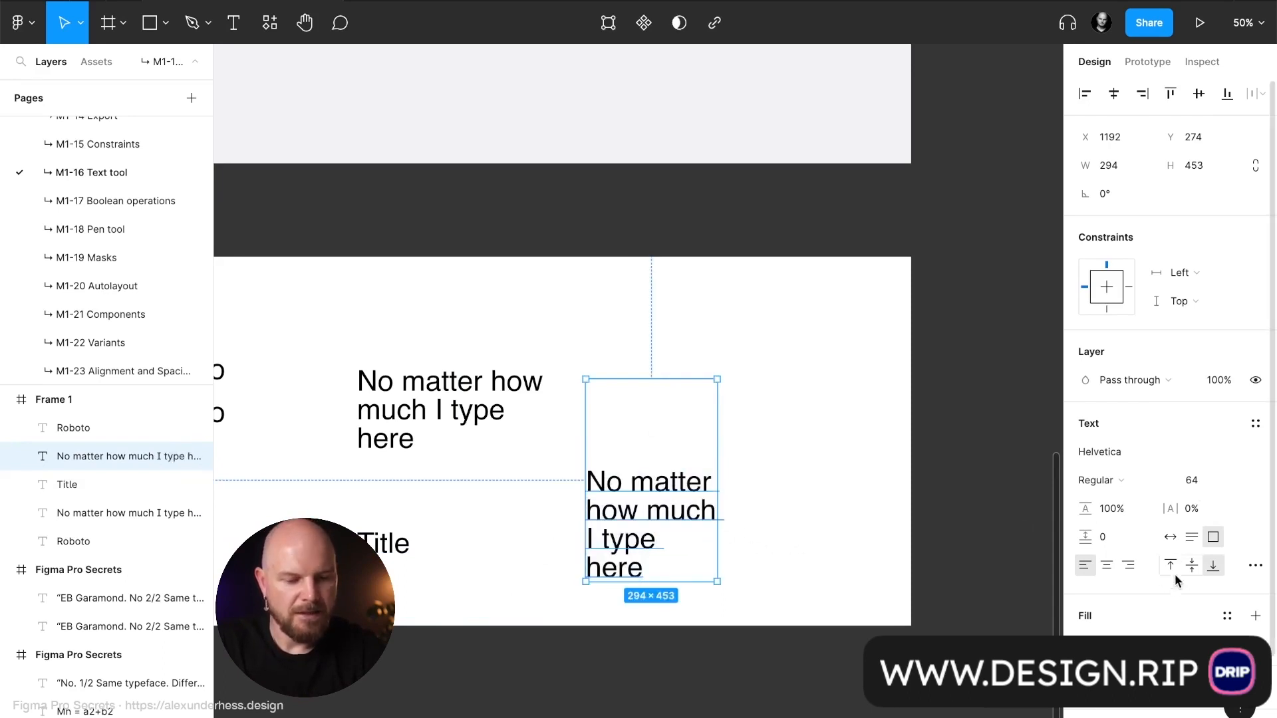
click(1169, 537)
key(Delete)
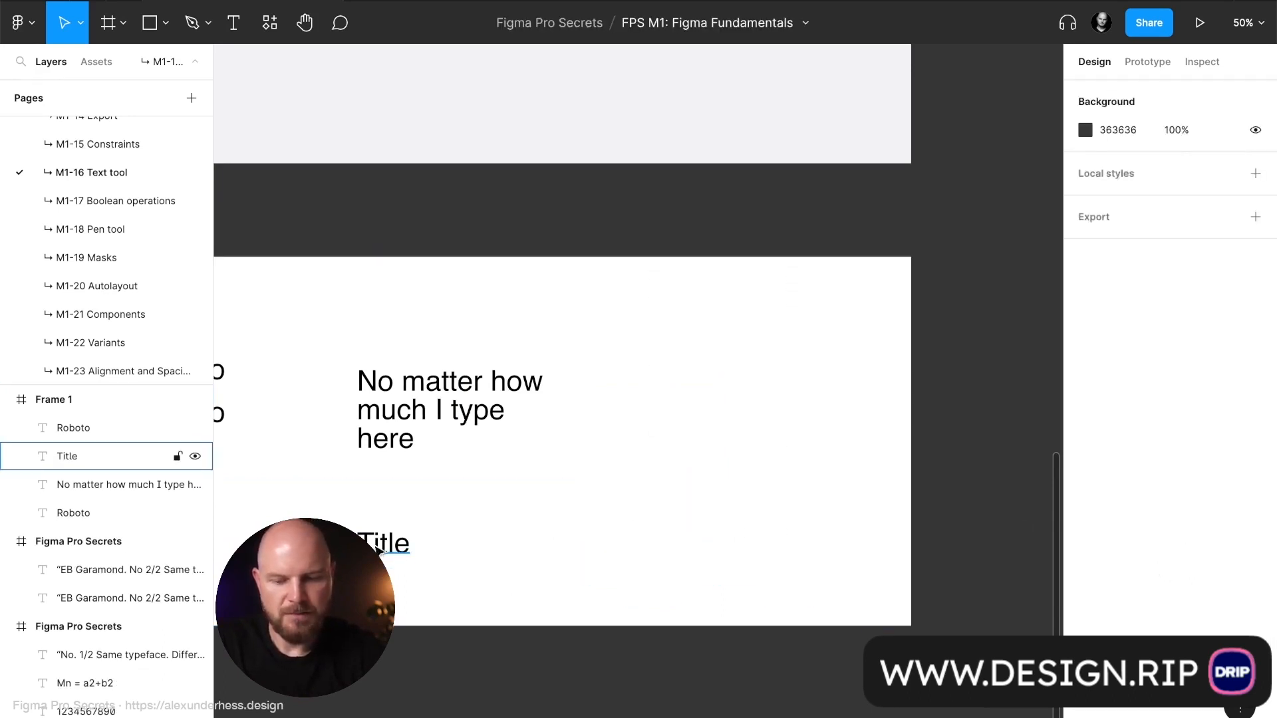
Duplicate the Title text beside itself at about X 1140, Y 609 and change the copy's content to "See more"
drag(378, 549, 583, 553)
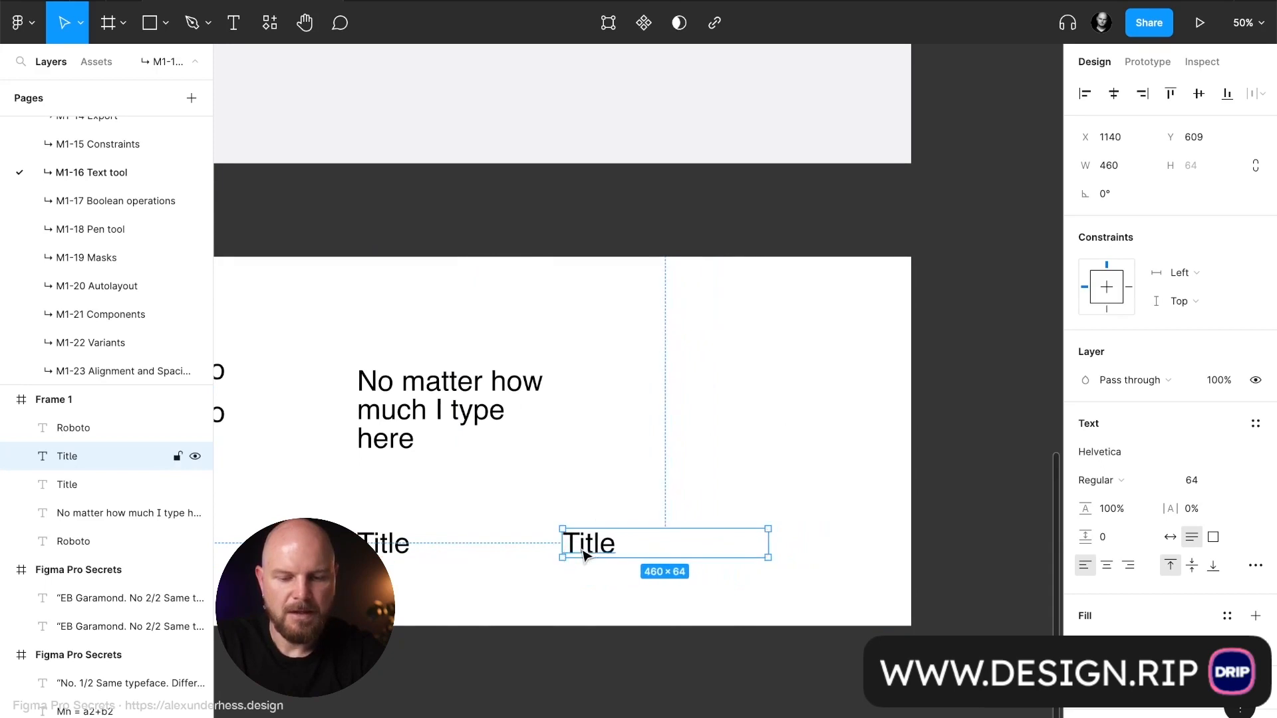
double_click(583, 553)
text(See mo)
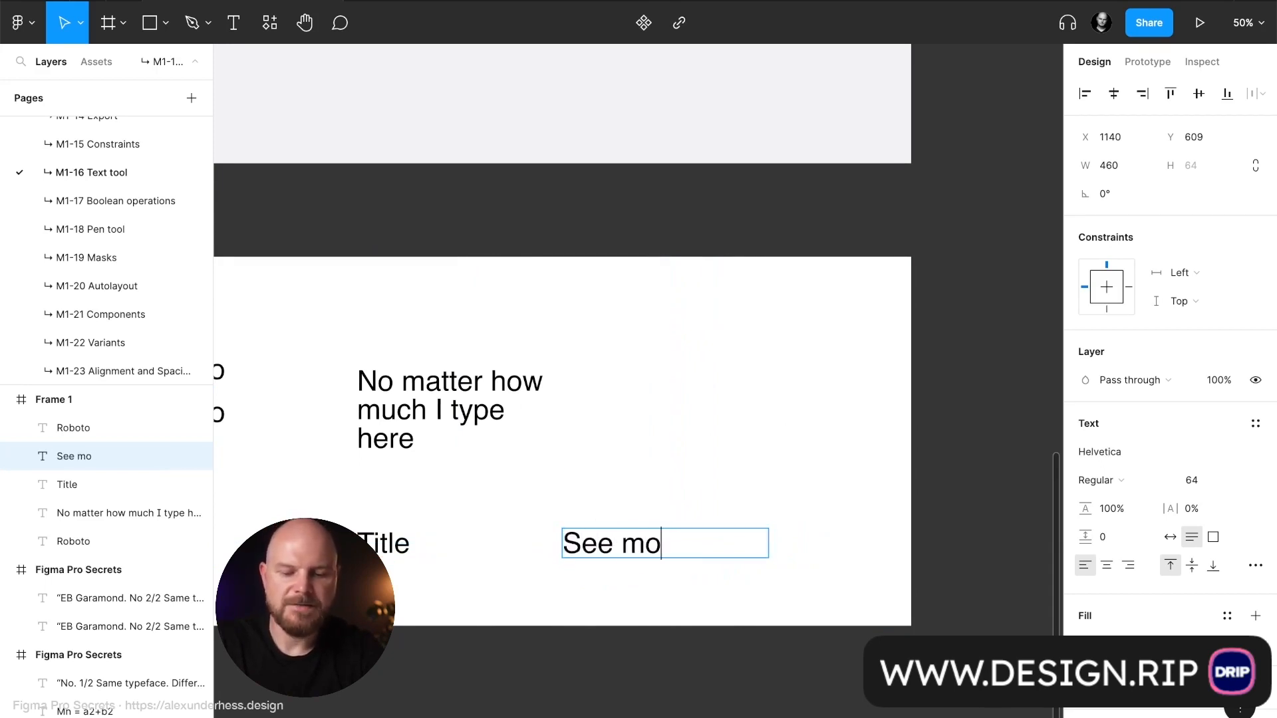
text(re)
key(Escape)
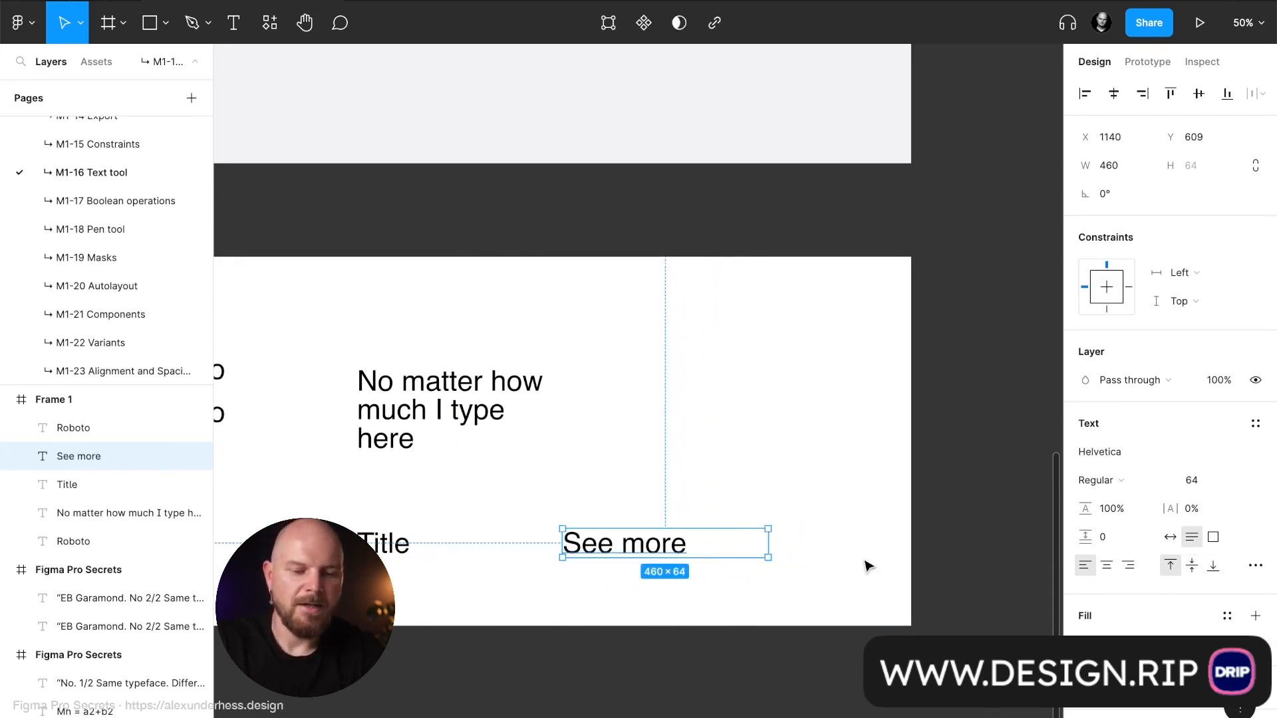
Align the "See more" text right within its box and set its font size to 24
click(1137, 565)
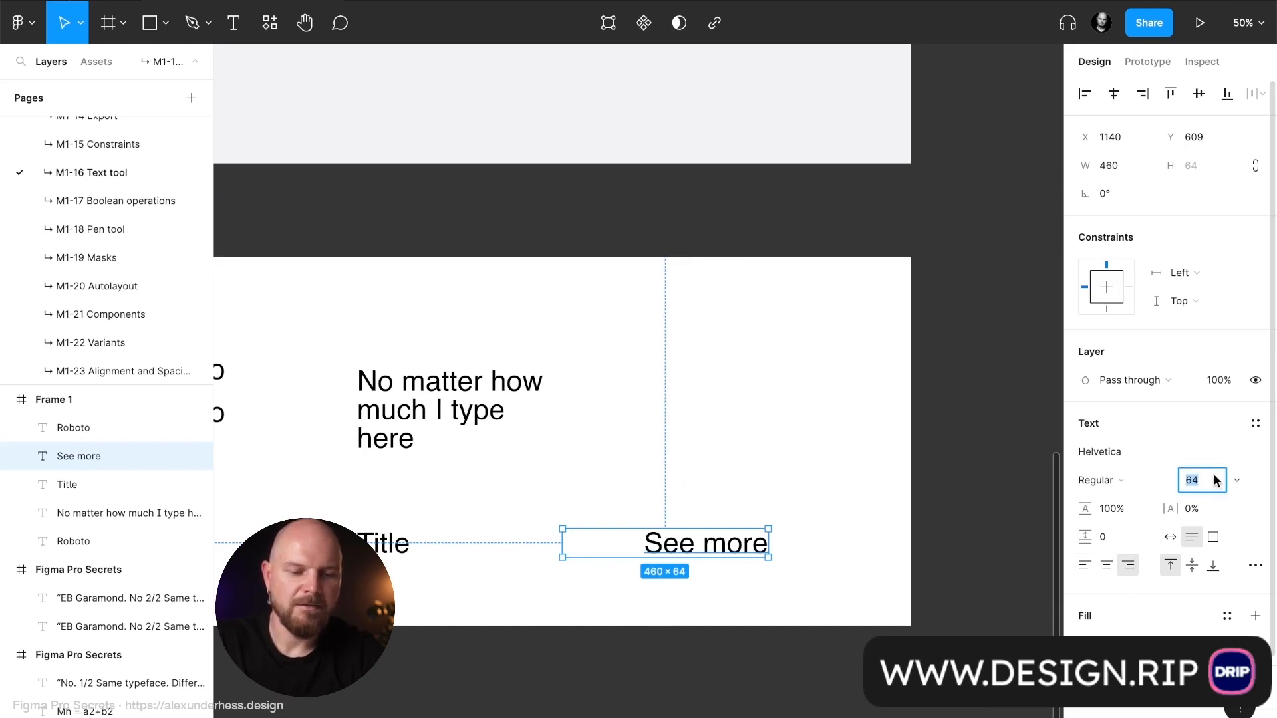
text(42)
text(24)
key(Return)
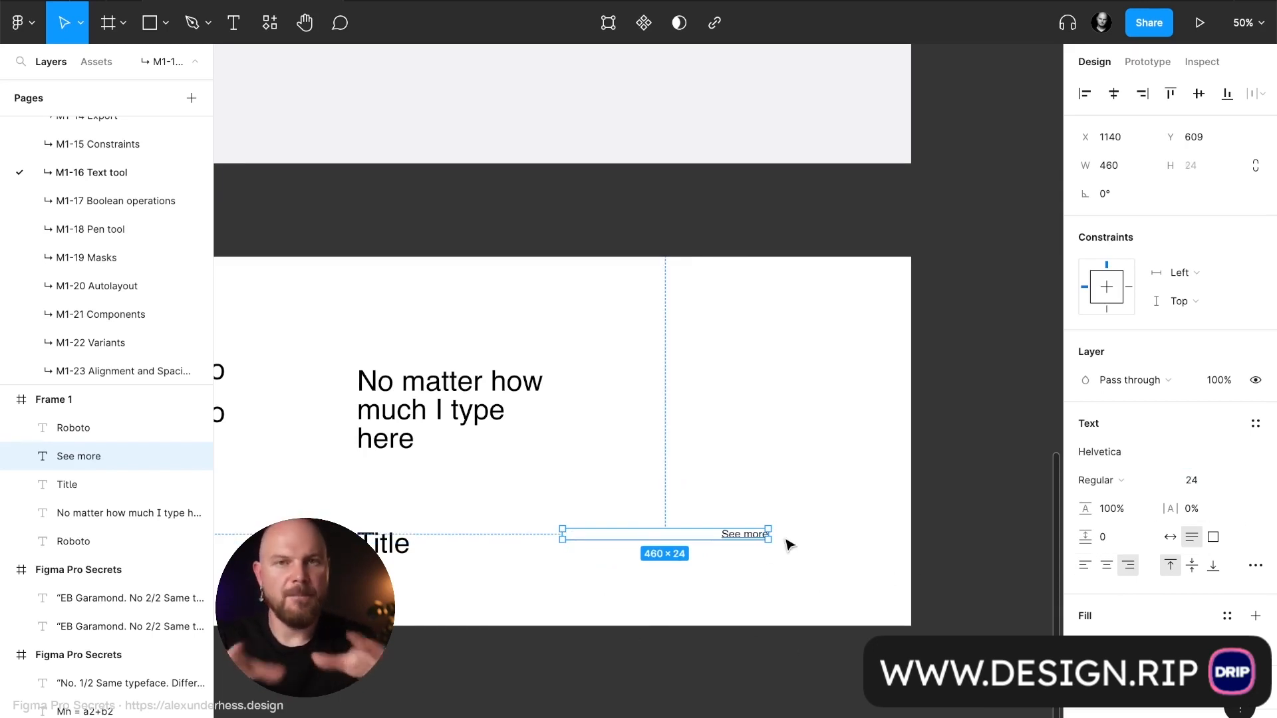
Shift the "See more" text horizontally to about X 1154, keeping it at Y 609
ctrl+scroll(788, 545, up, 3)
scroll(789, 542, down, 5)
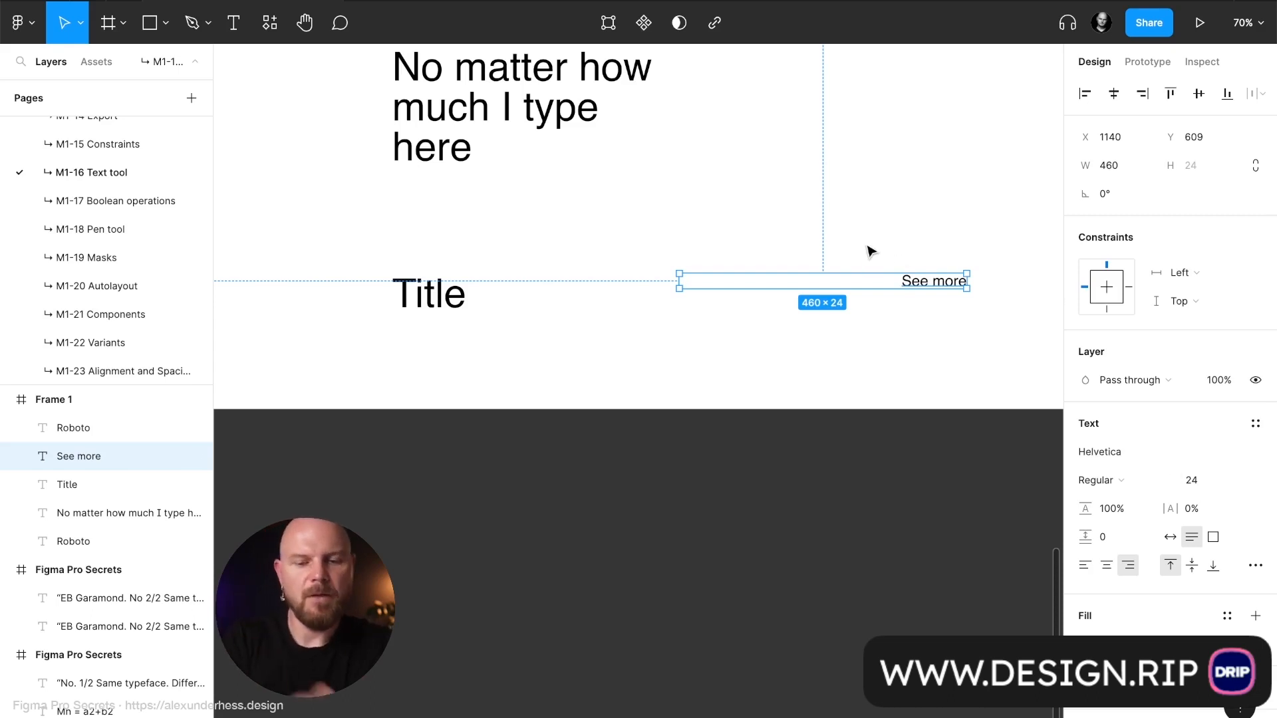
drag(940, 284, 949, 286)
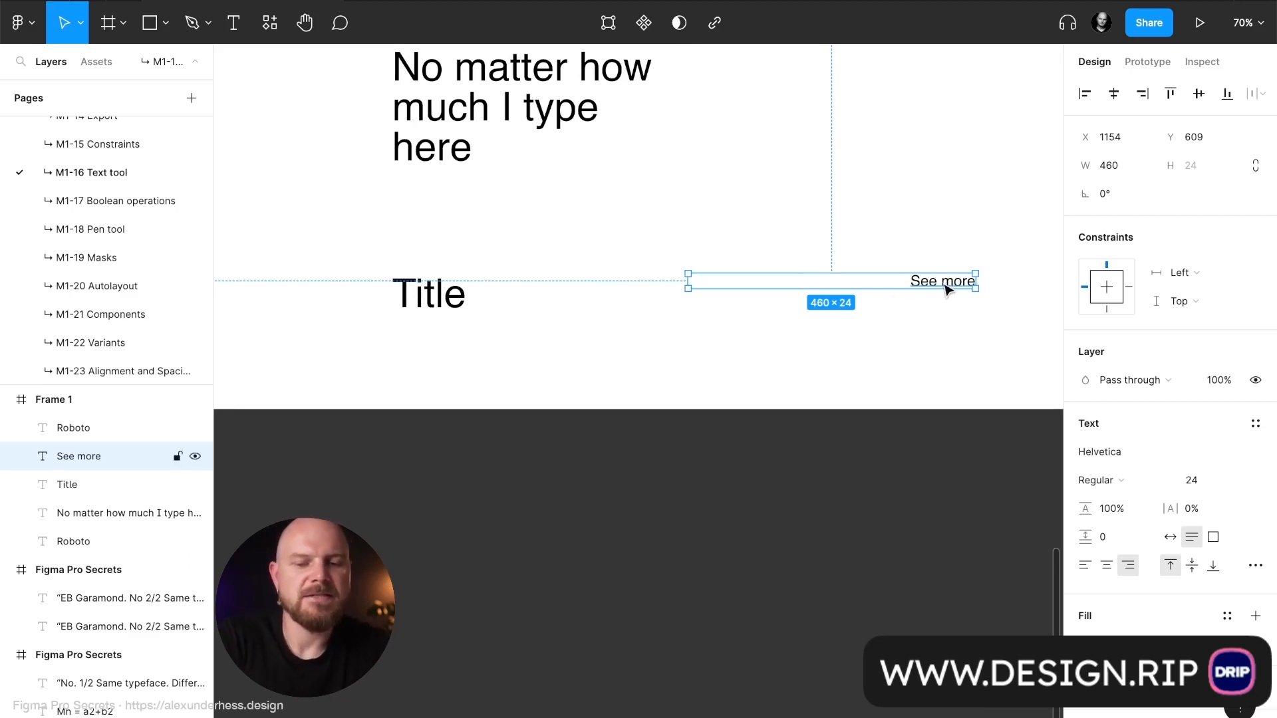
Draw a rectangle about 924 × 249 beneath the Title and "See more" texts, at about X 690, Y 715
click(429, 293)
drag(365, 236, 979, 370)
key(r)
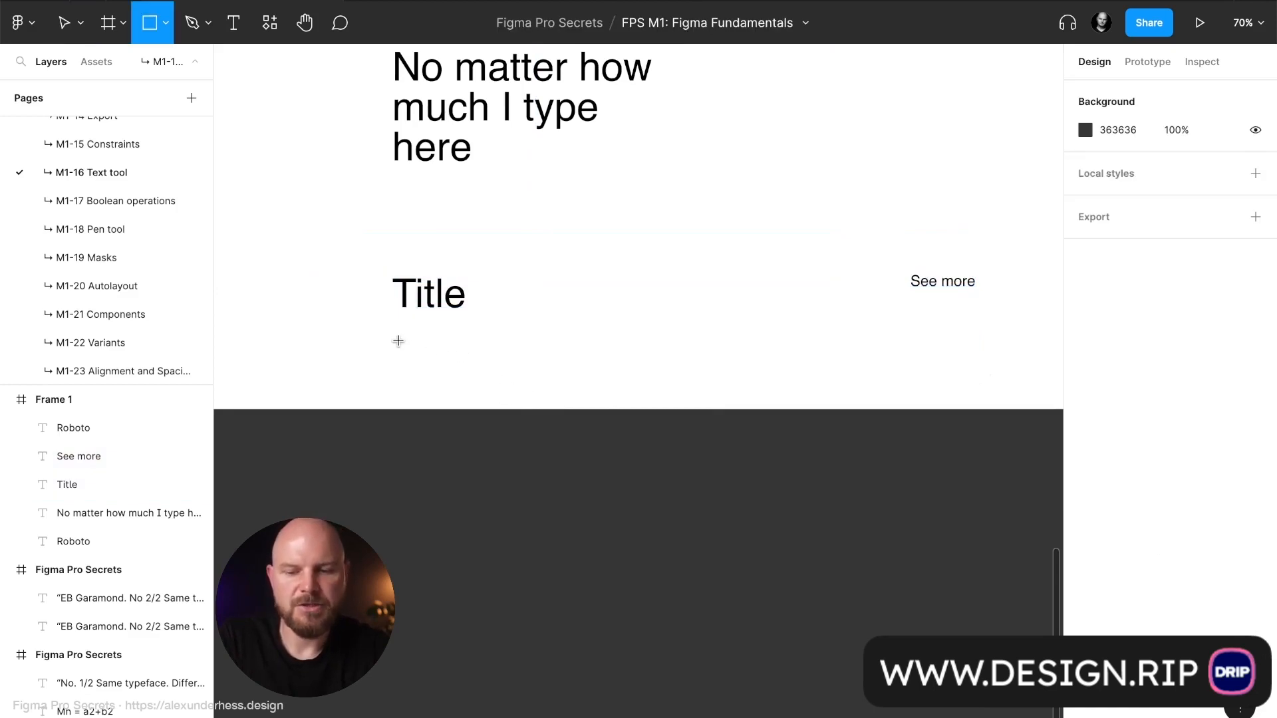
mouse_move(399, 342)
mouse_down()
mouse_move(1000, 476)
mouse_move(975, 495)
mouse_up()
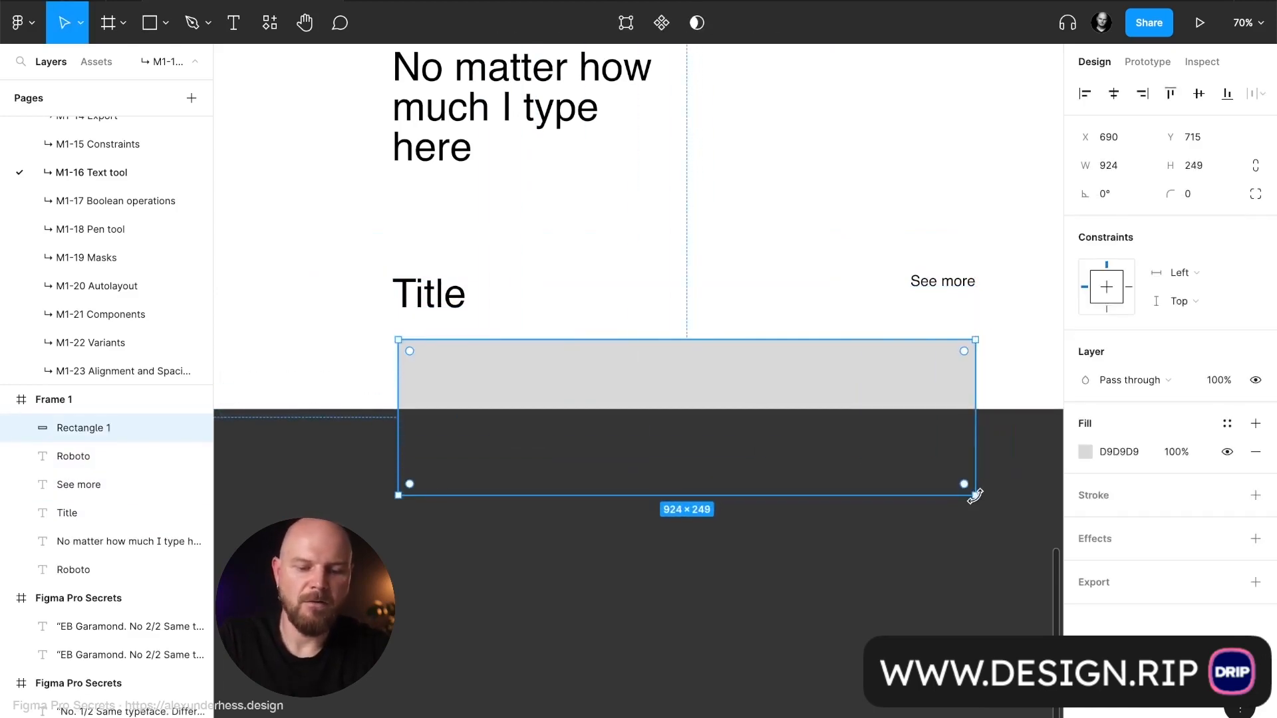
Fill the rectangle with an Unsplash "technology" photo of a white desk with a desktop computer and laptop
key(super+slash)
text(un)
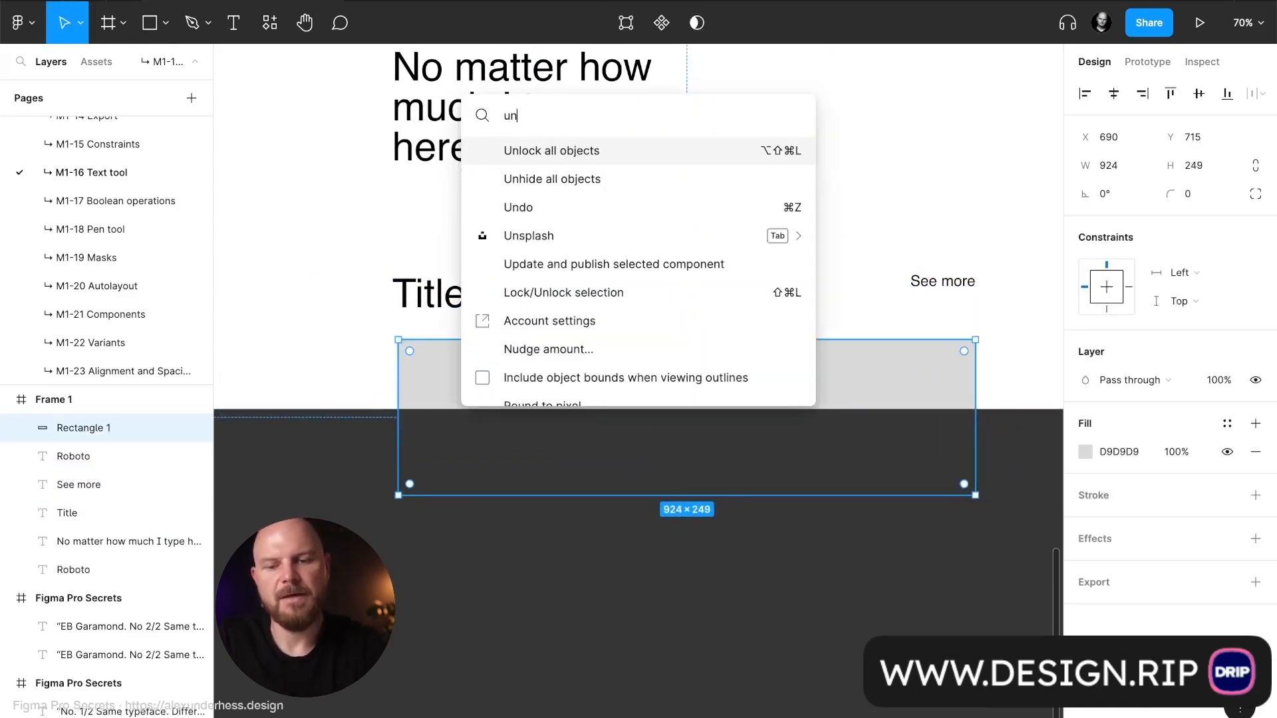
text(sp)
key(Return)
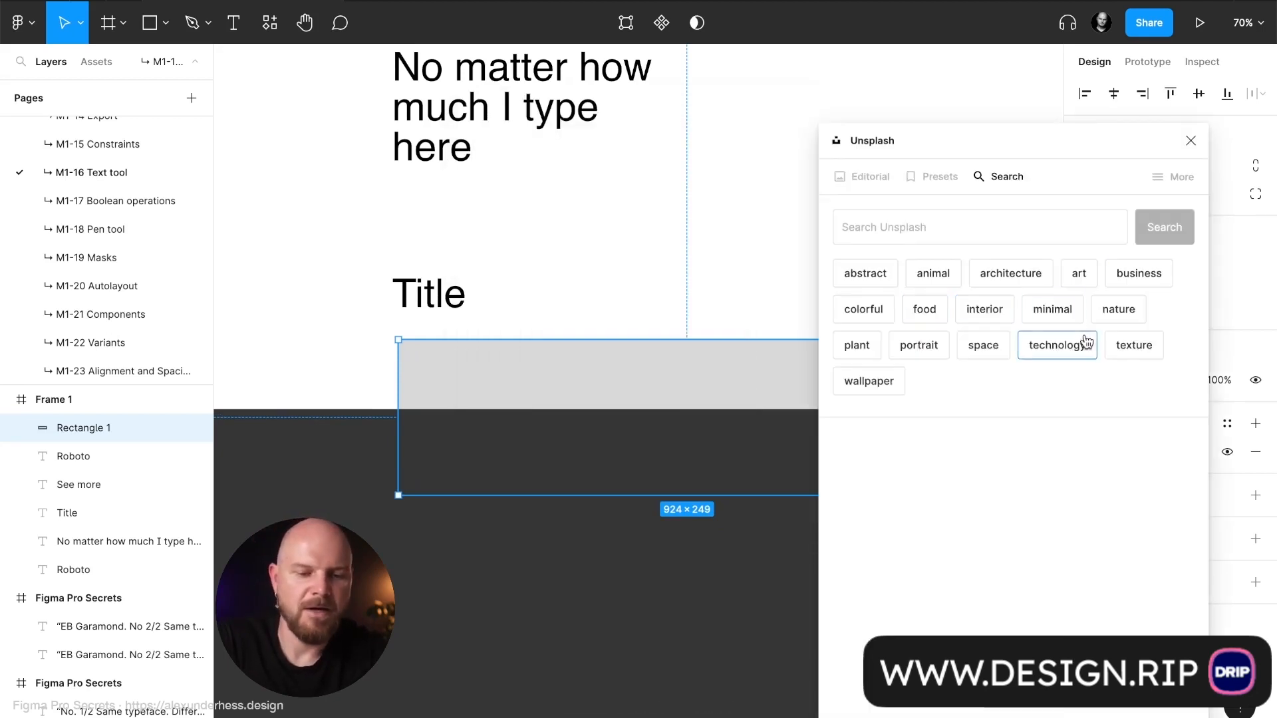
click(1086, 343)
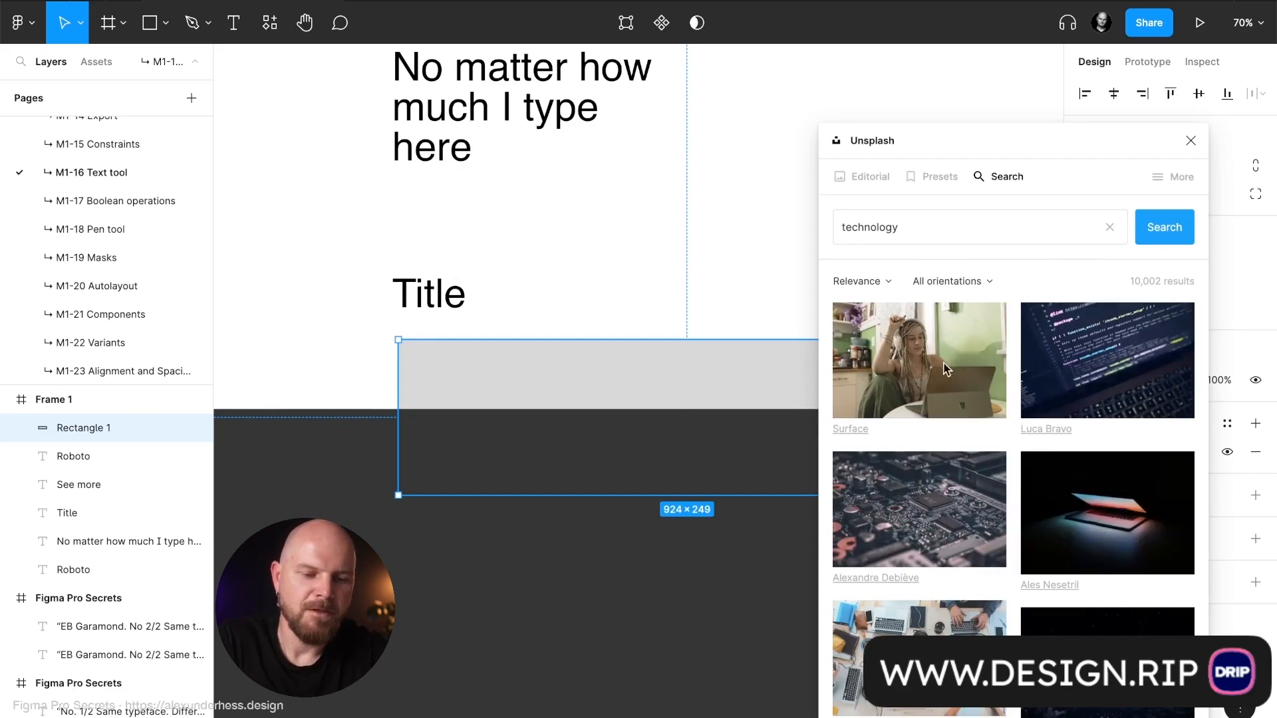
scroll(946, 367, down, 6)
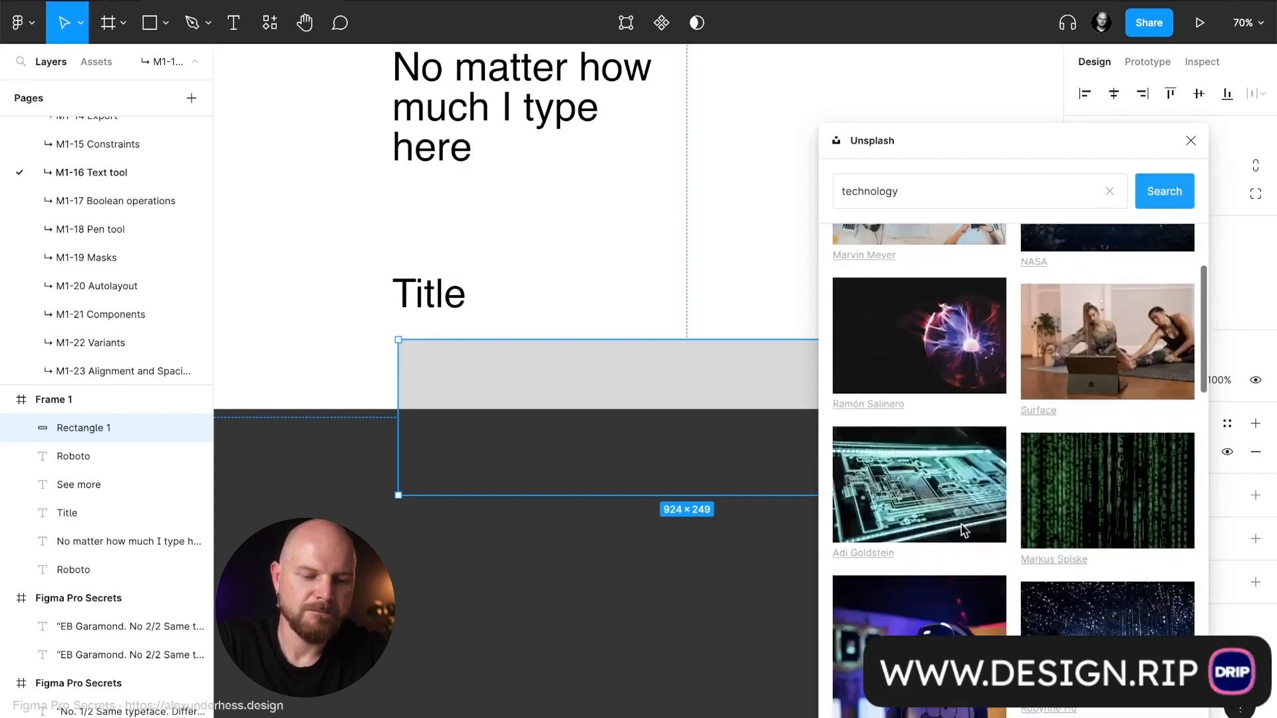
scroll(958, 546, down, 5)
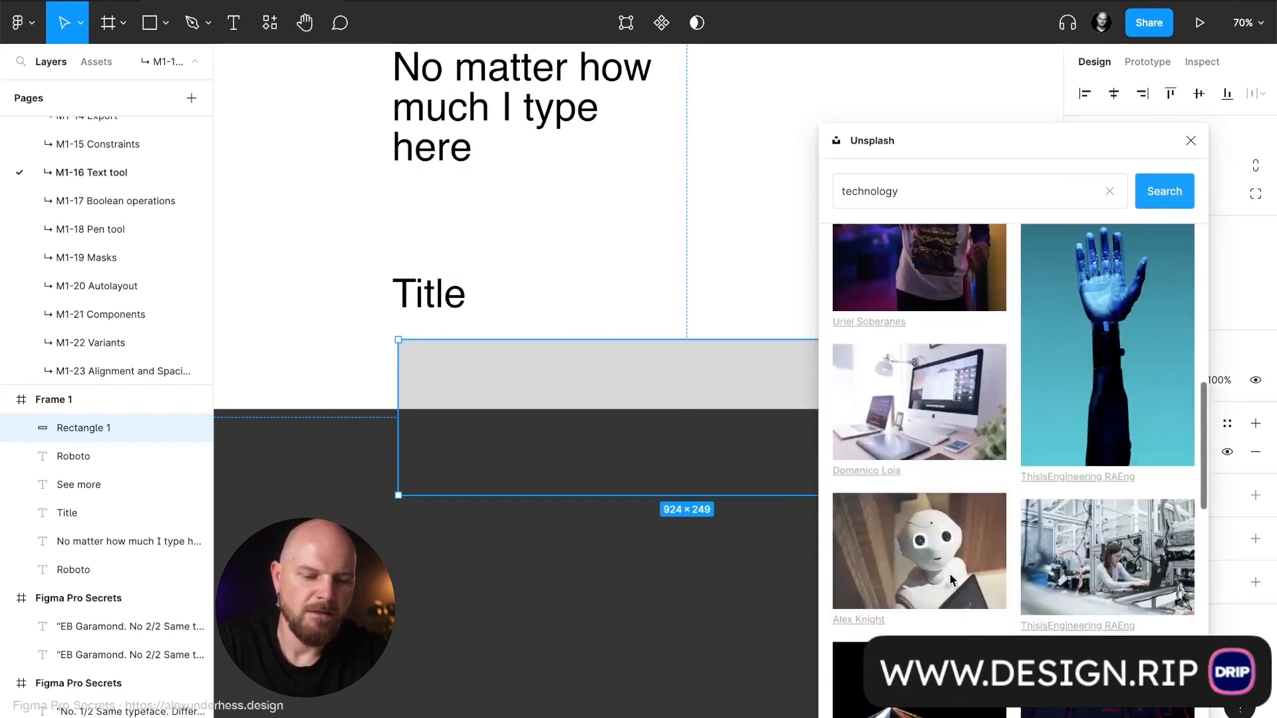
click(925, 409)
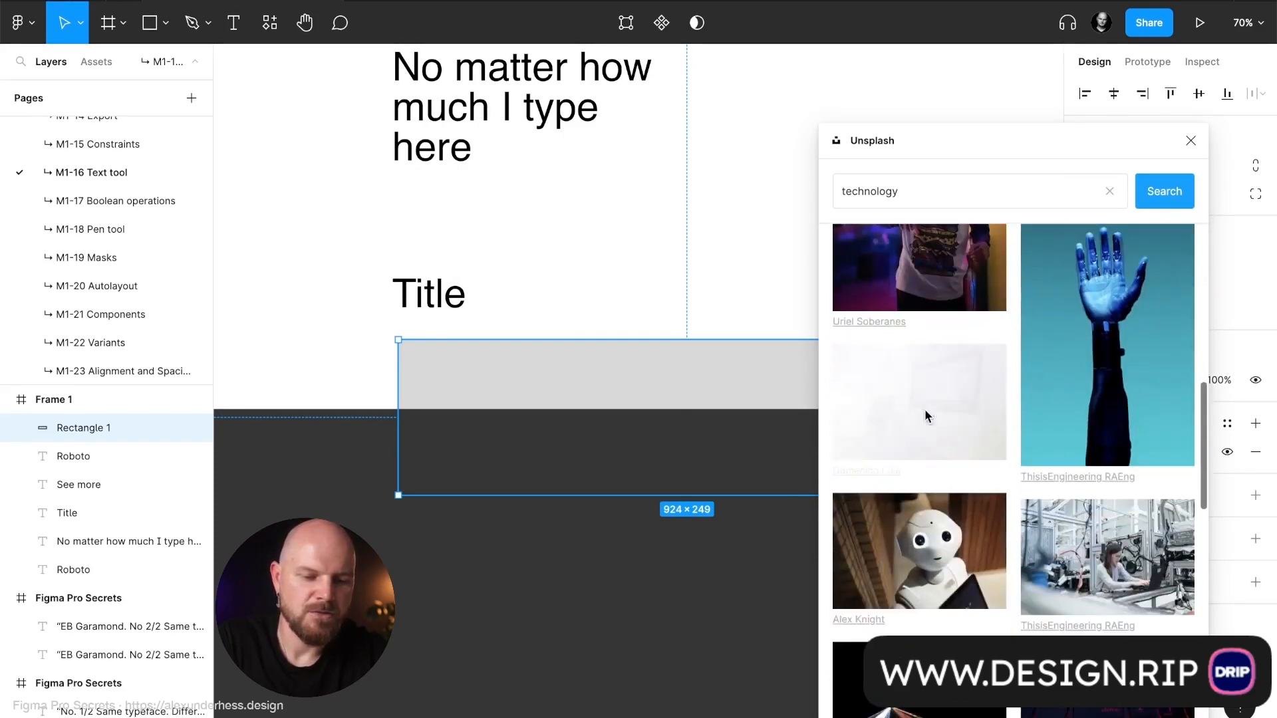
click(1190, 140)
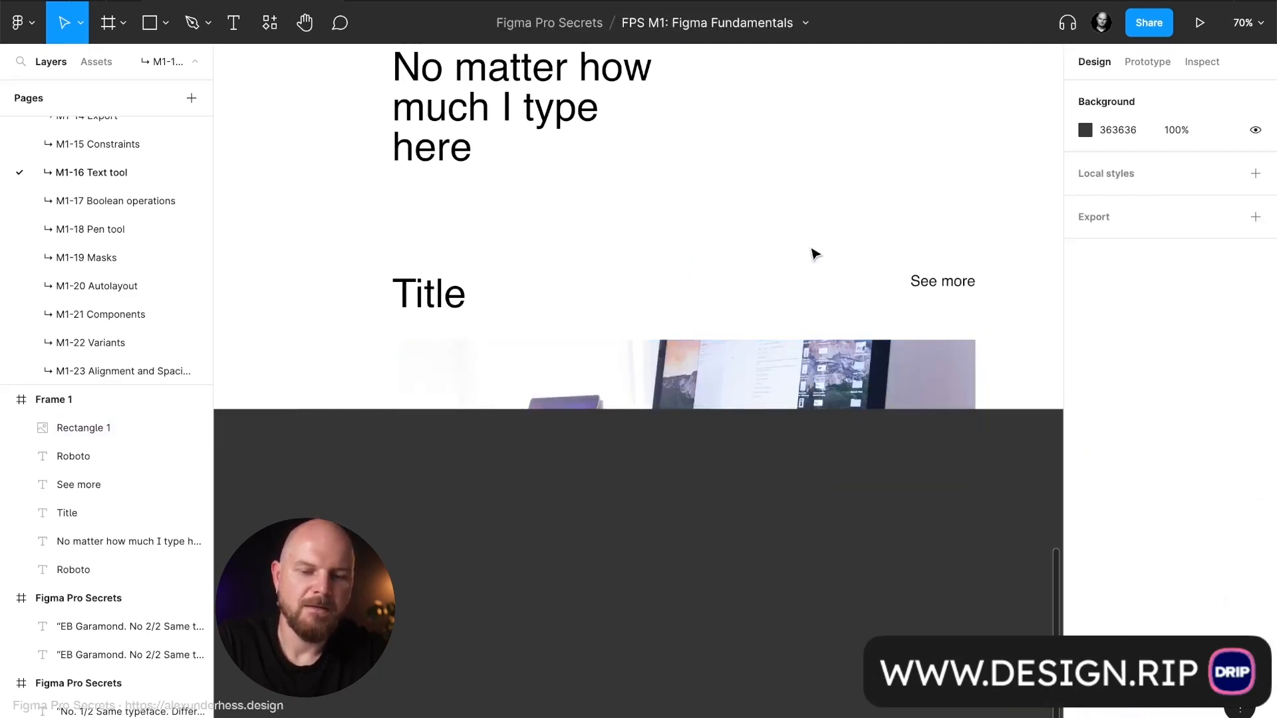
Compare the Title and "See more" text boxes, and move "See more" down to Y 653, near the Title's baseline
scroll(851, 279, up, 1)
click(913, 313)
click(439, 336)
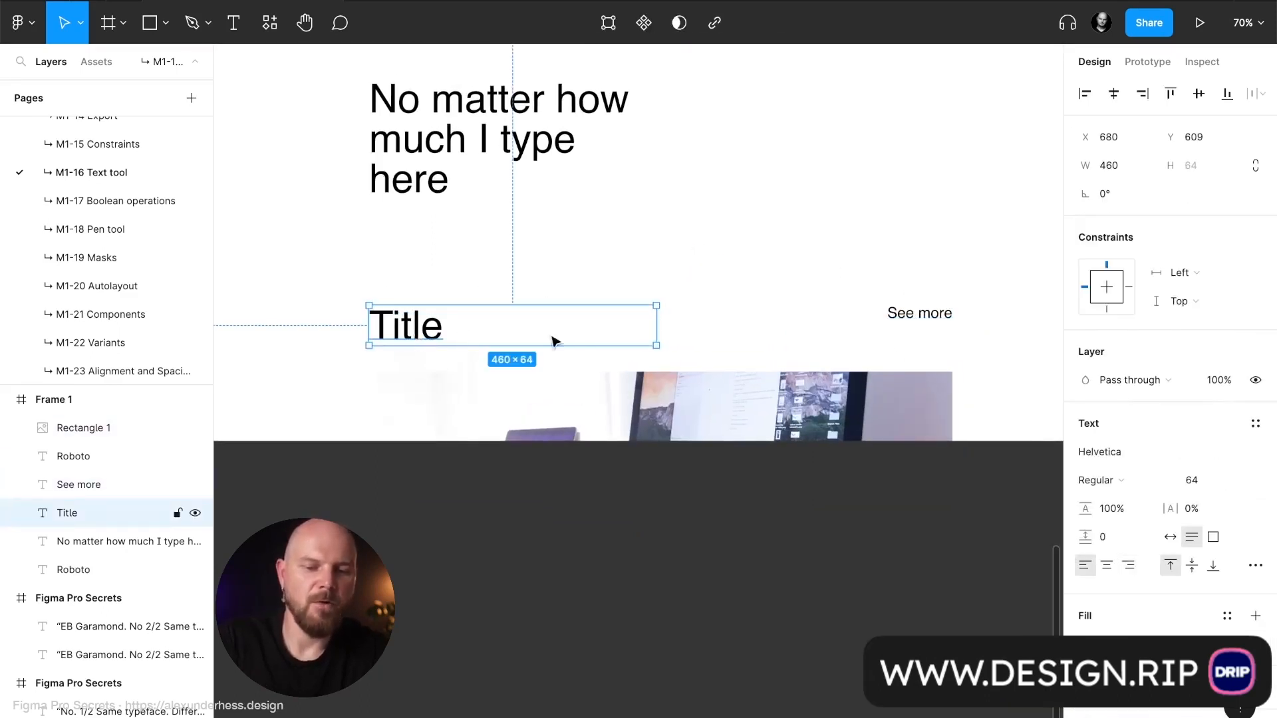
click(925, 315)
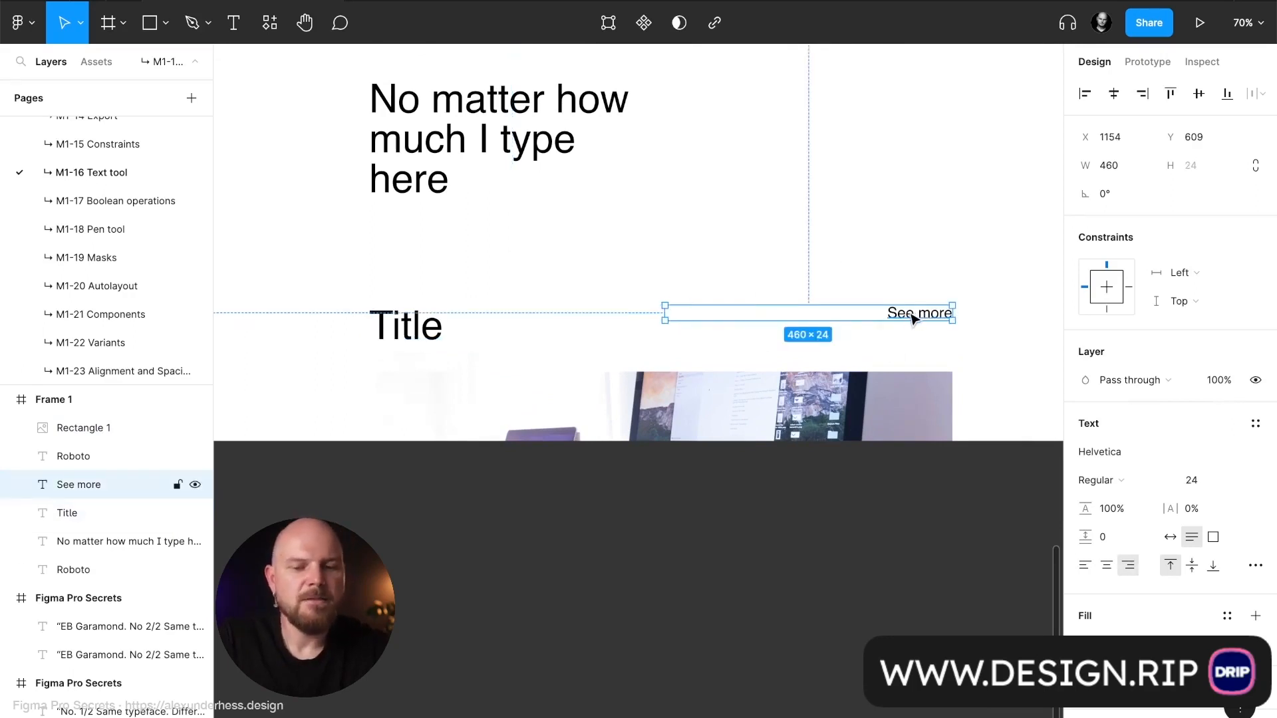
key(alt)
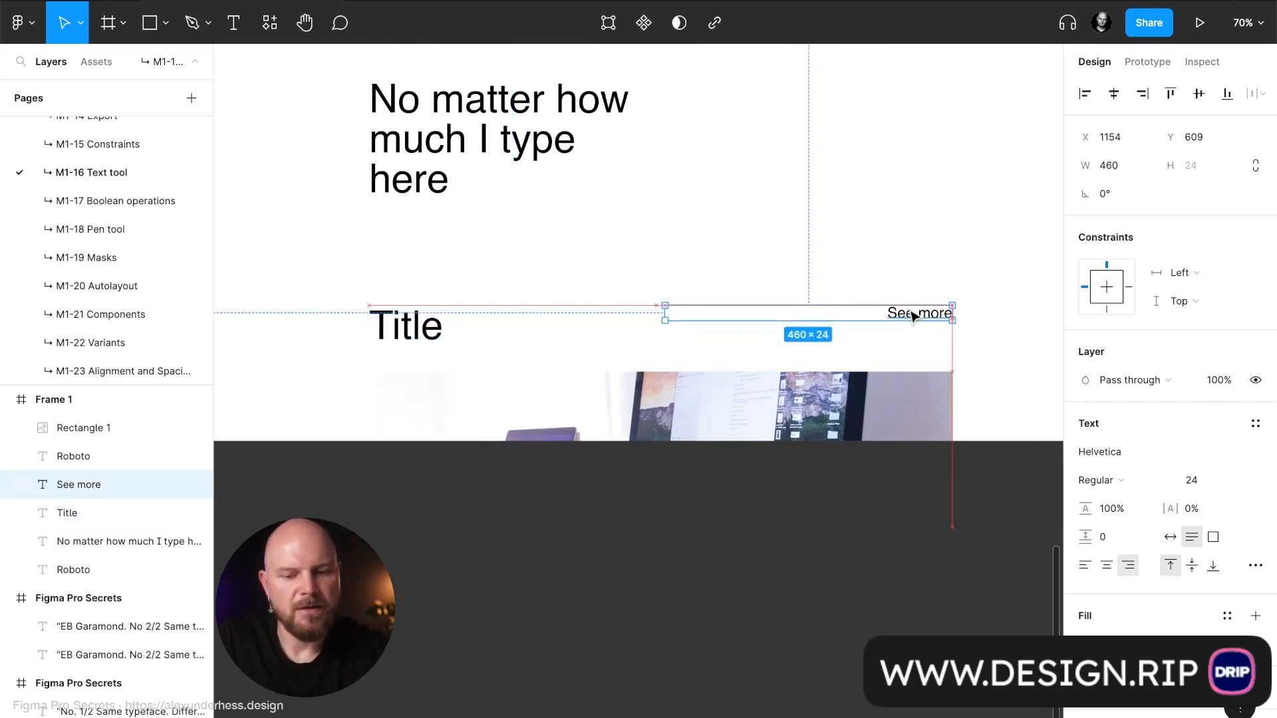
click(899, 275)
drag(942, 314, 942, 342)
click(946, 294)
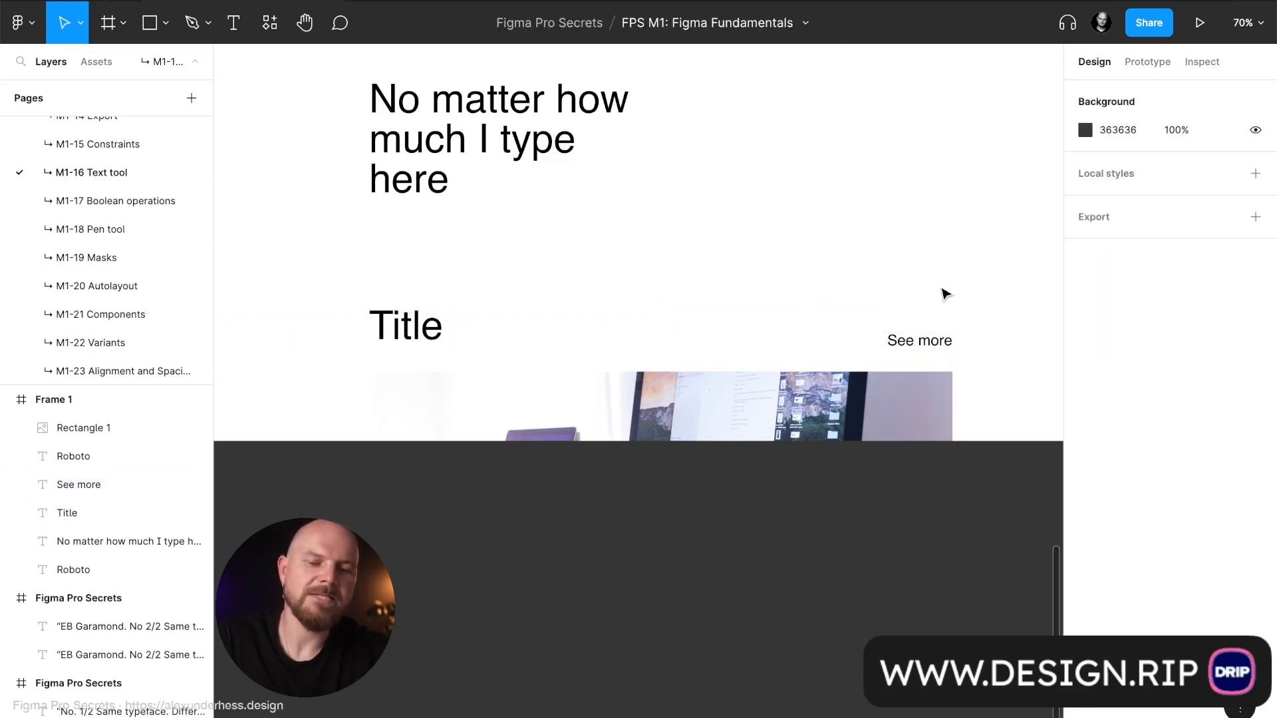
Align the Title and "See more" texts to each other by their vertical centers
click(940, 346)
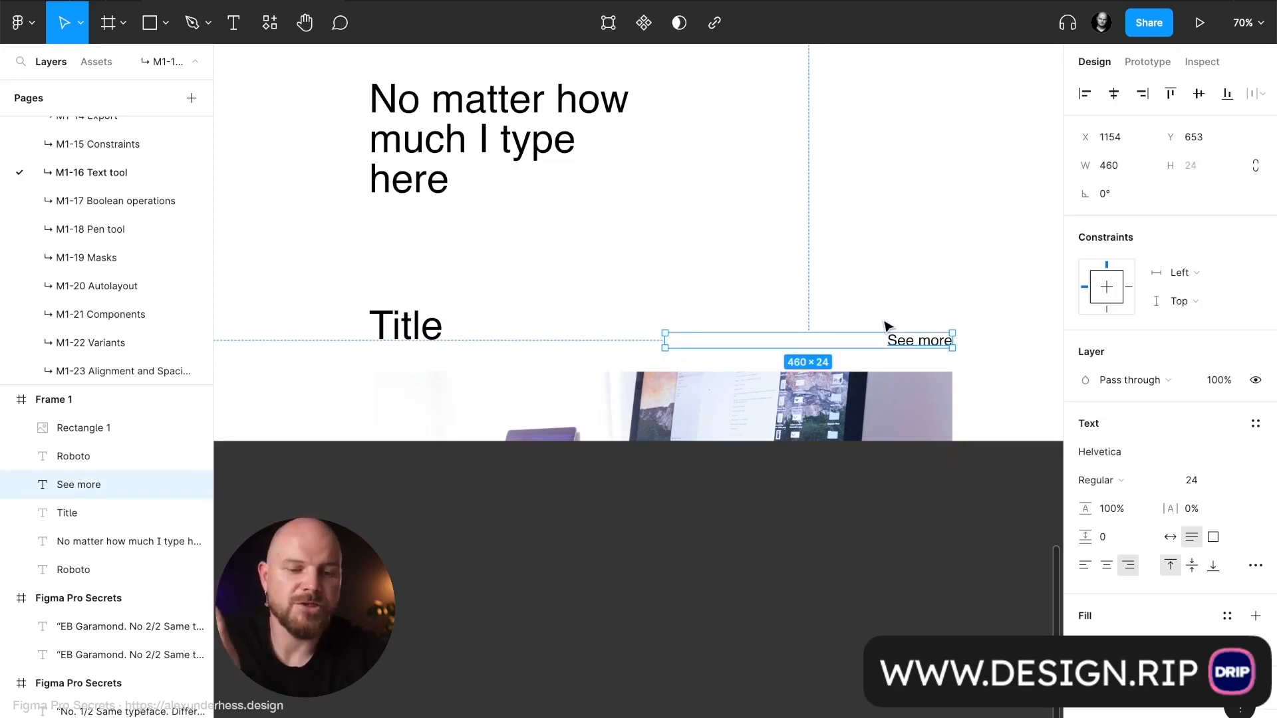
shift+click(113, 513)
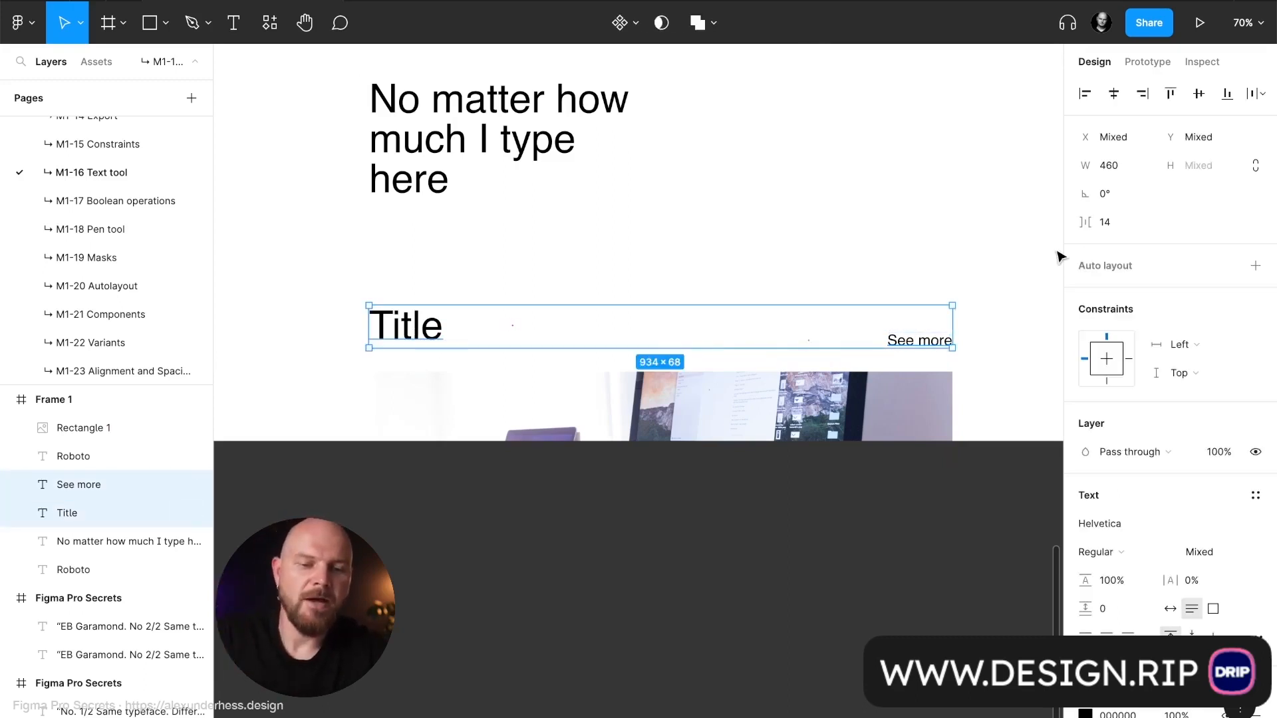
click(1202, 99)
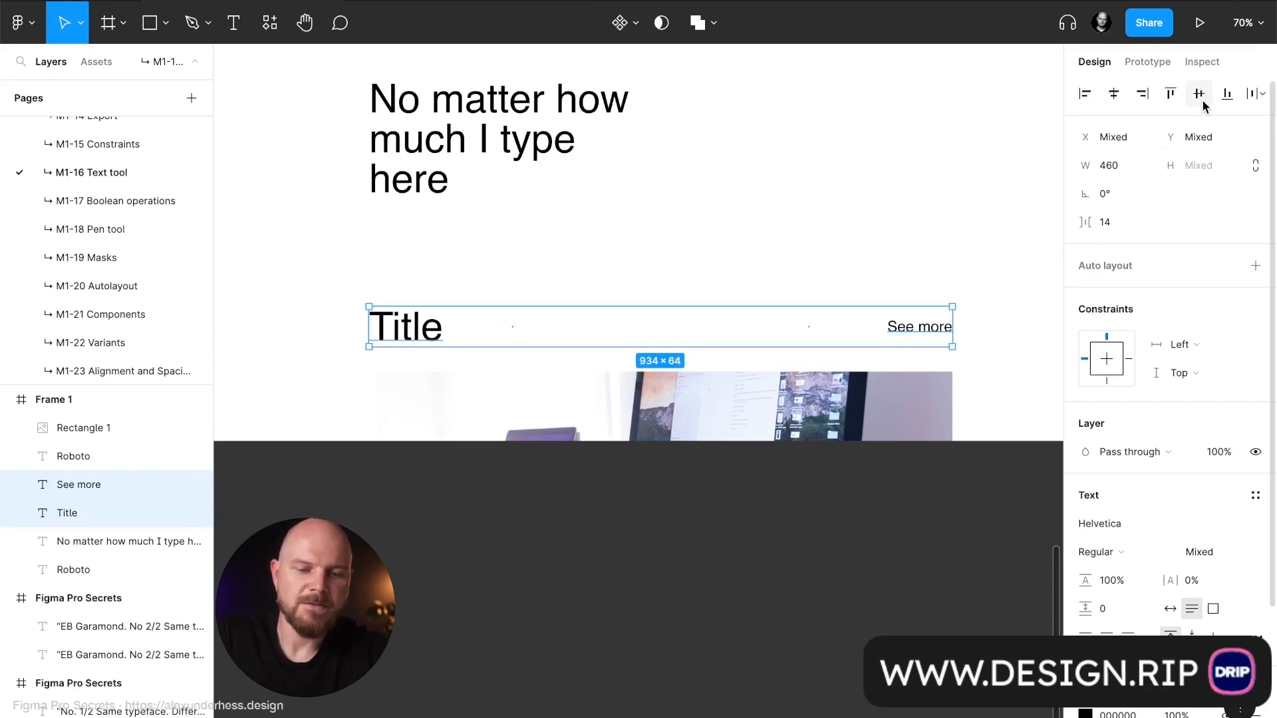
click(790, 220)
click(952, 336)
click(946, 276)
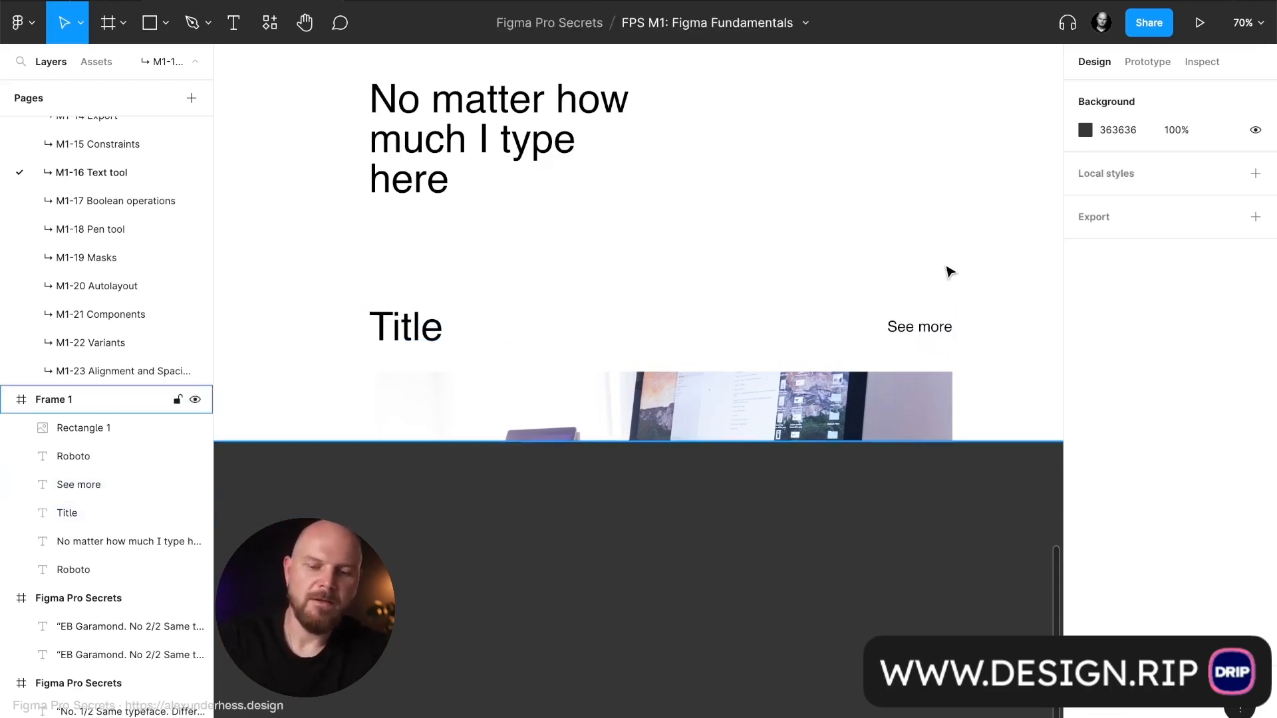
Undo the vertical-center alignment of the Title and "See more" texts
click(943, 332)
key(ctrl+z)
key(ctrl+z)
key(ctrl+z)
key(ctrl+z)
key(ctrl+z)
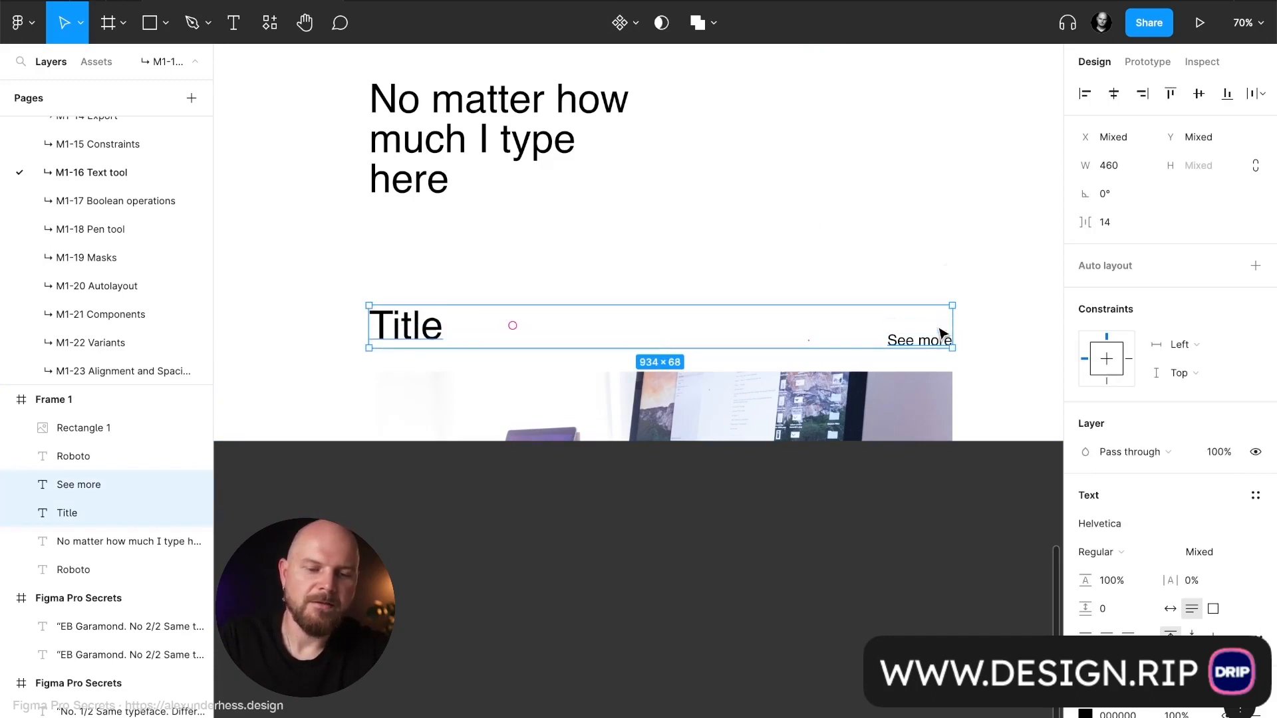
click(901, 274)
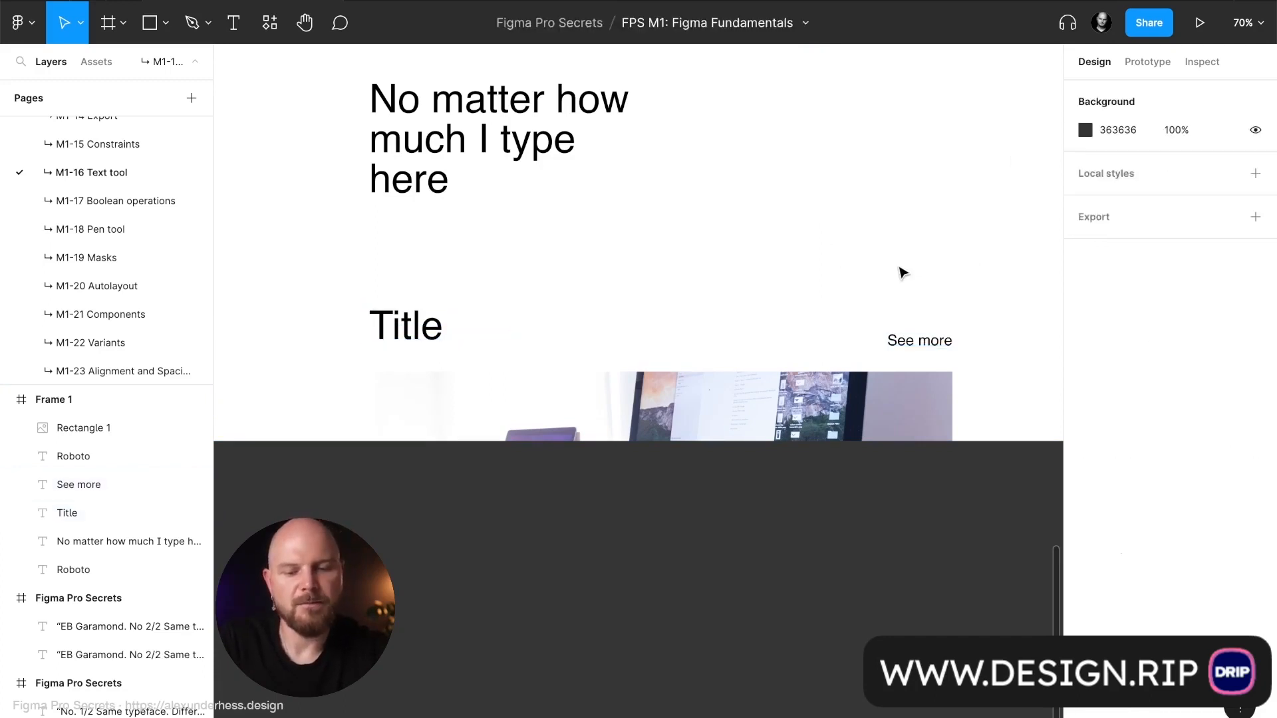
Place the top of the "See more" text box at Y 609 and set its fixed height to 64
click(920, 348)
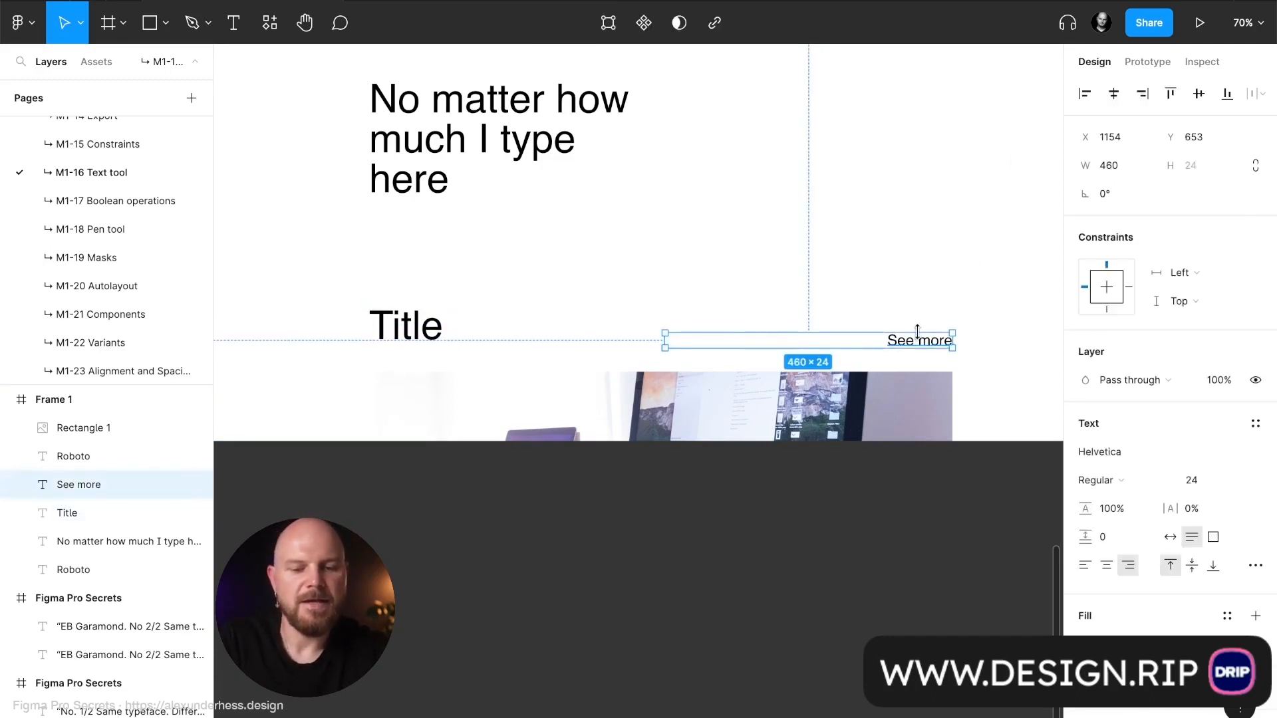
drag(919, 343, 914, 300)
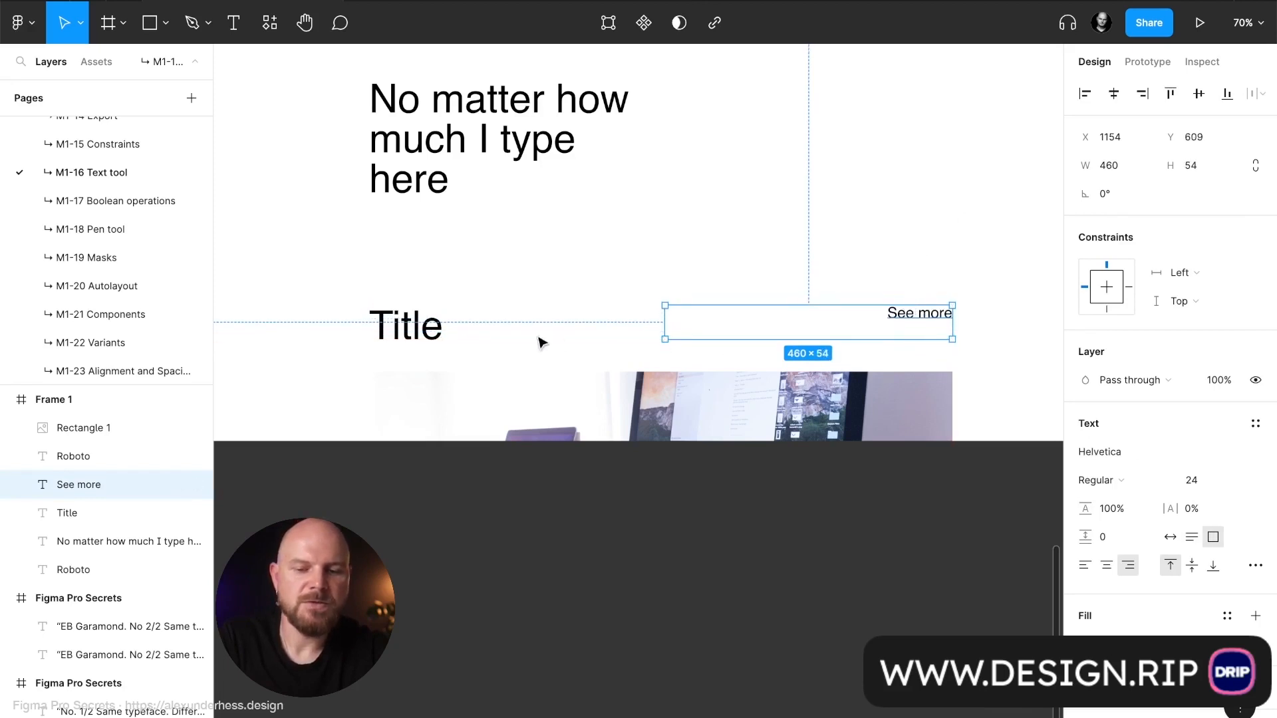
click(425, 340)
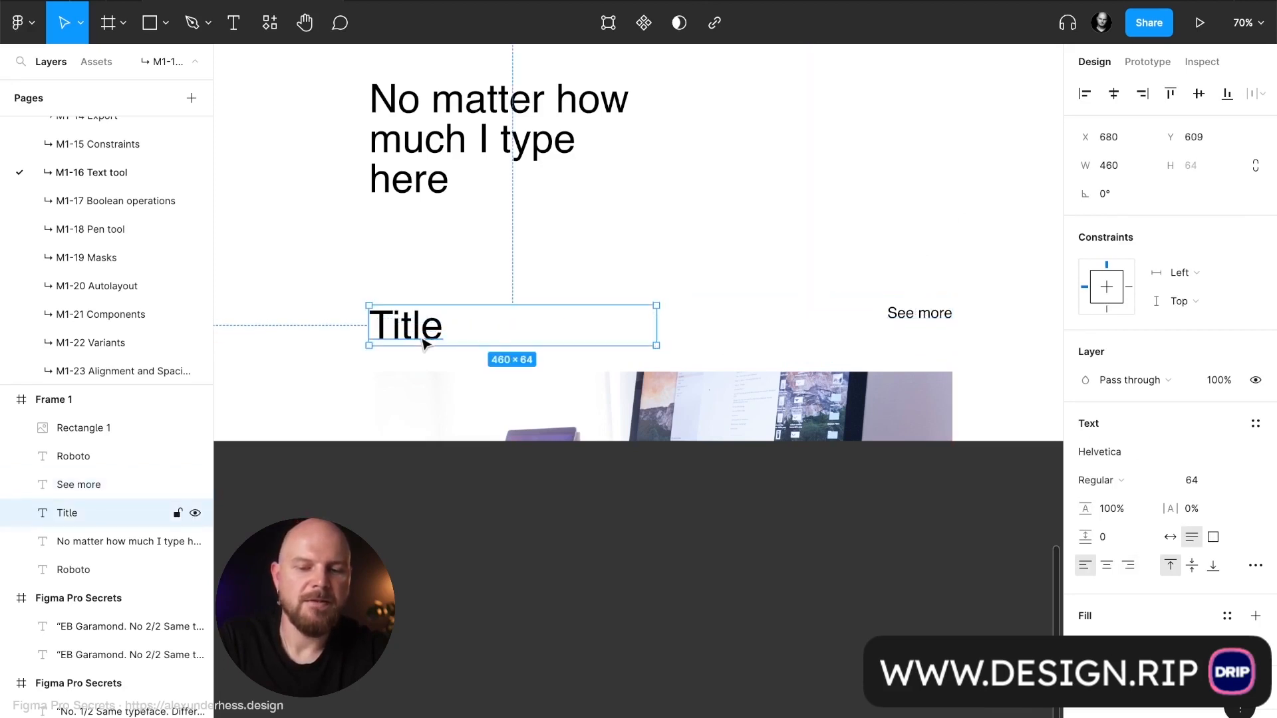
click(908, 319)
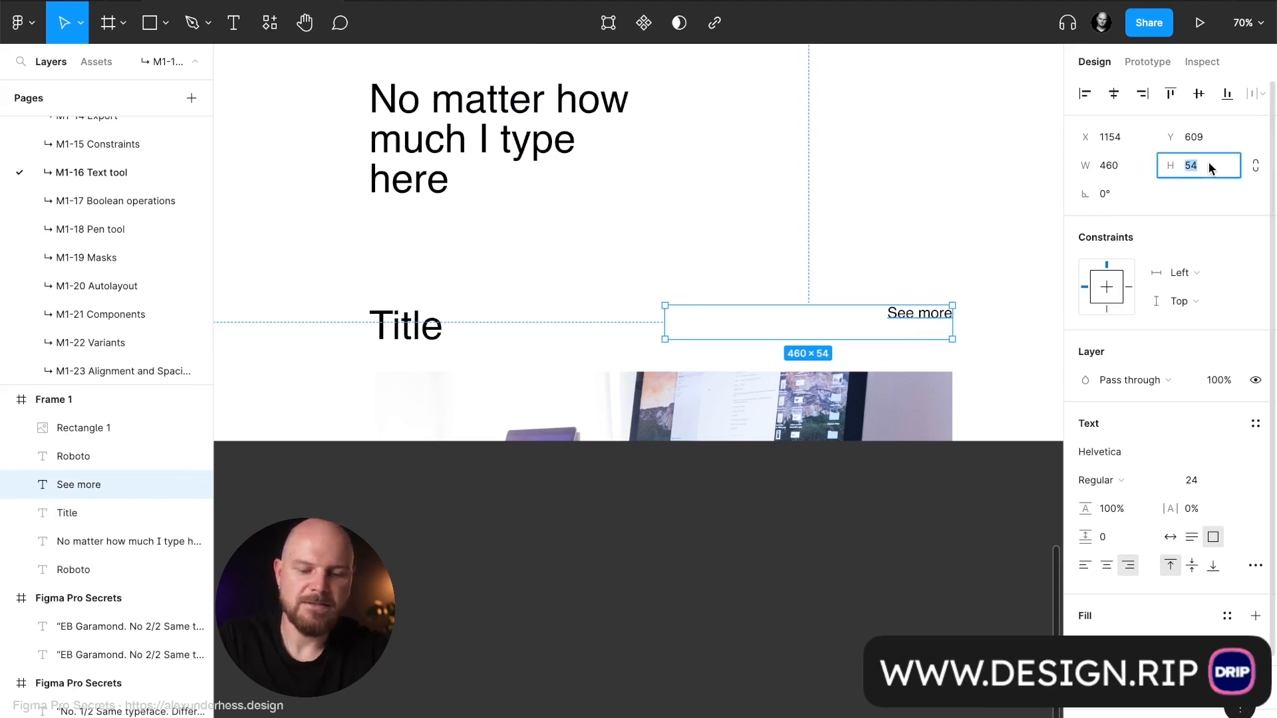
text(64)
key(Return)
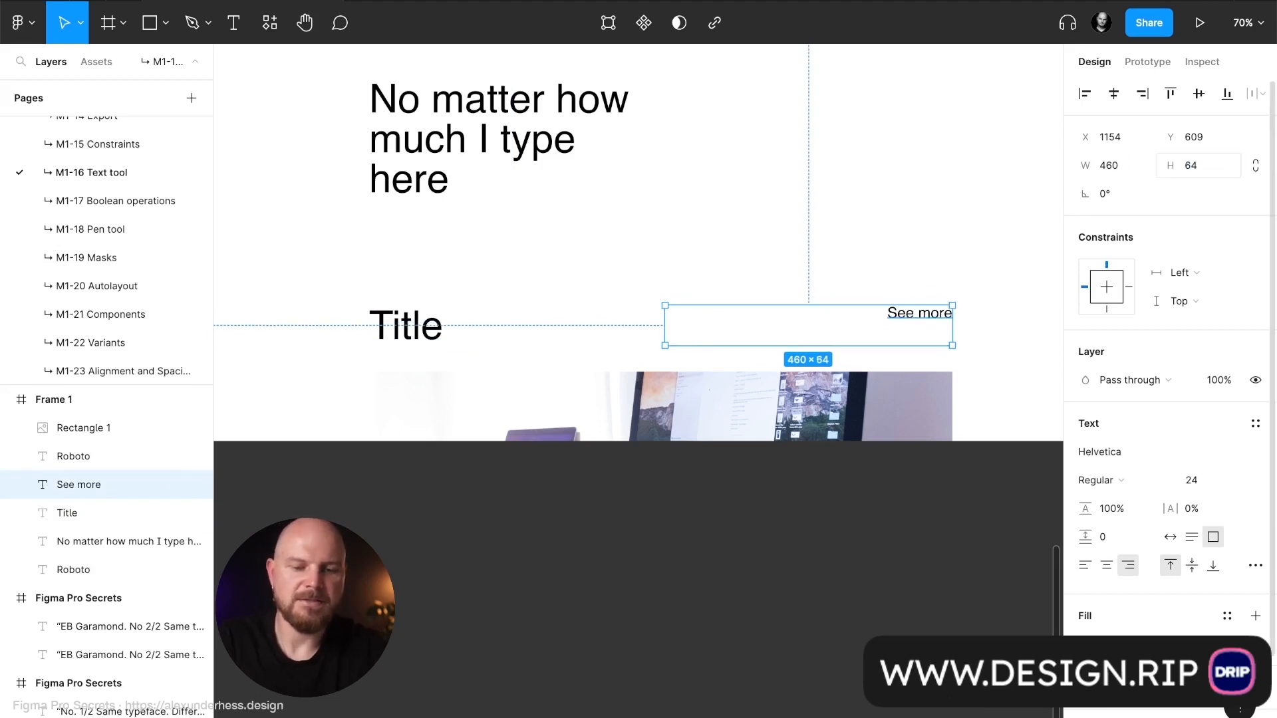
Align the "See more" text vertically to the middle of its box
click(1191, 565)
click(736, 203)
scroll(736, 202, down, 5)
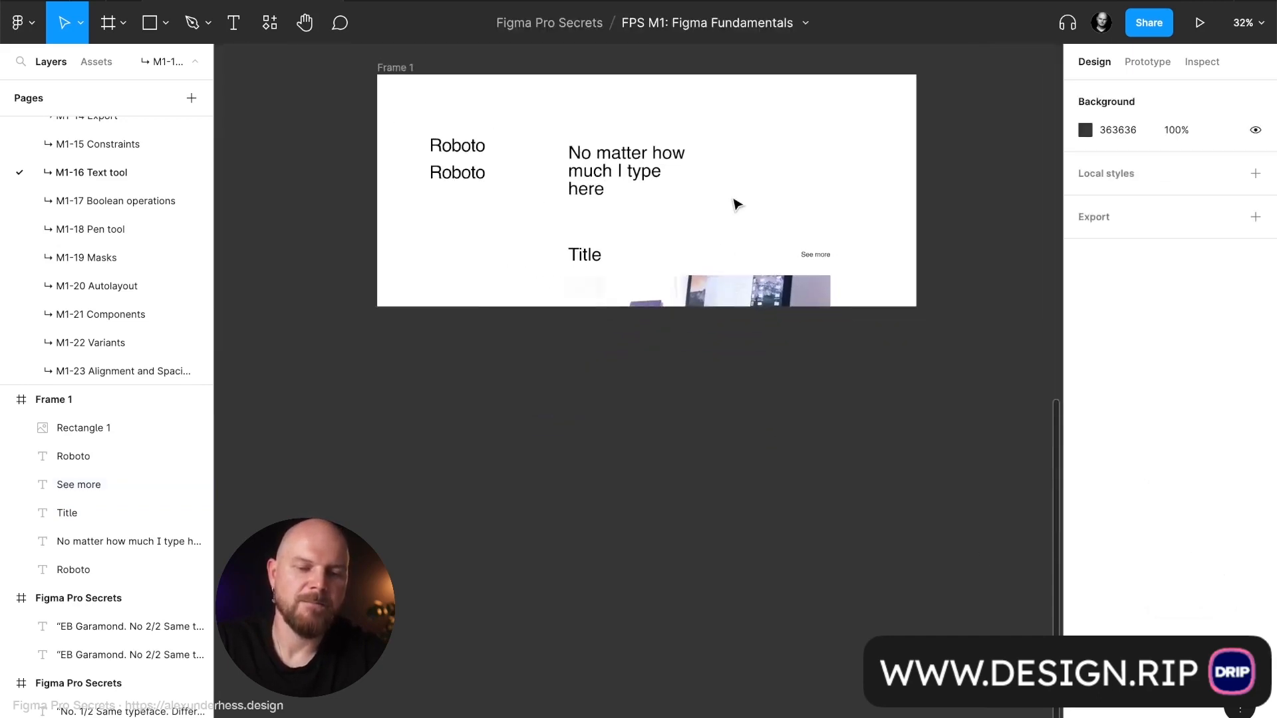
Change the "See more" text's fill to blue, HSL 223, 98, 45
scroll(728, 219, up, 2)
scroll(728, 219, right, 2)
scroll(652, 303, up, 3)
click(830, 335)
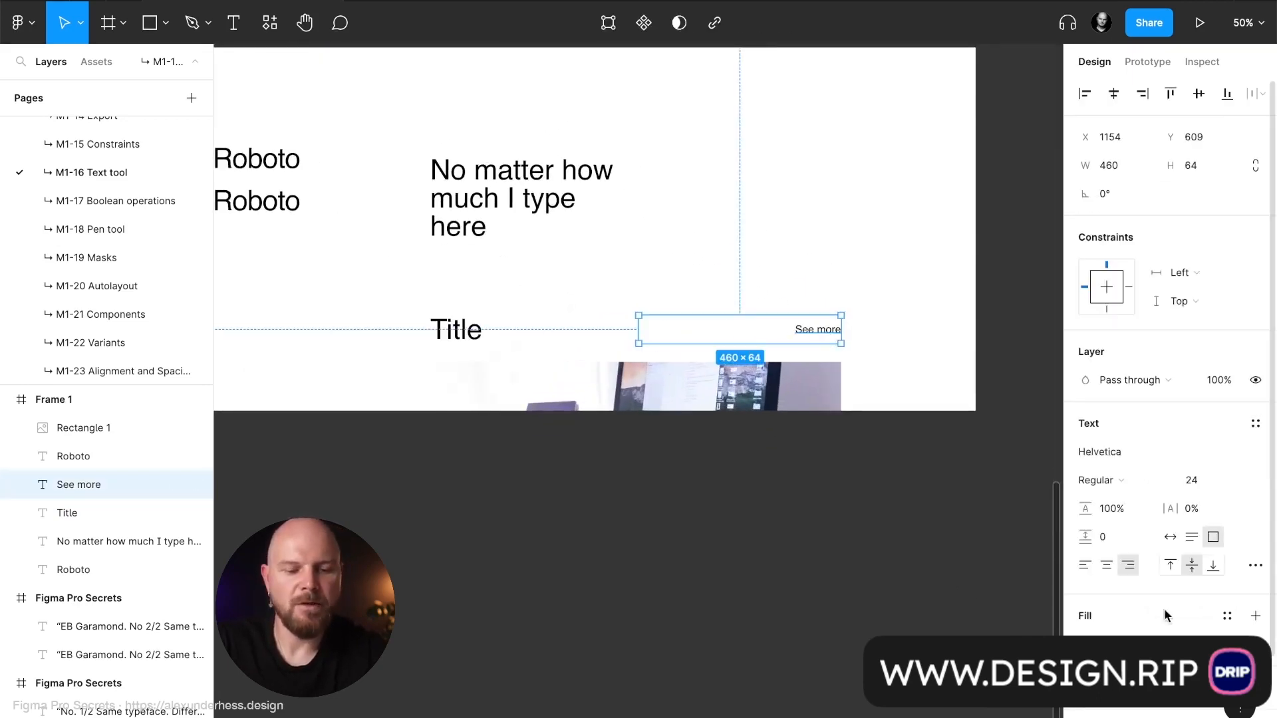
click(1085, 644)
click(987, 533)
drag(1005, 441, 1059, 422)
click(991, 534)
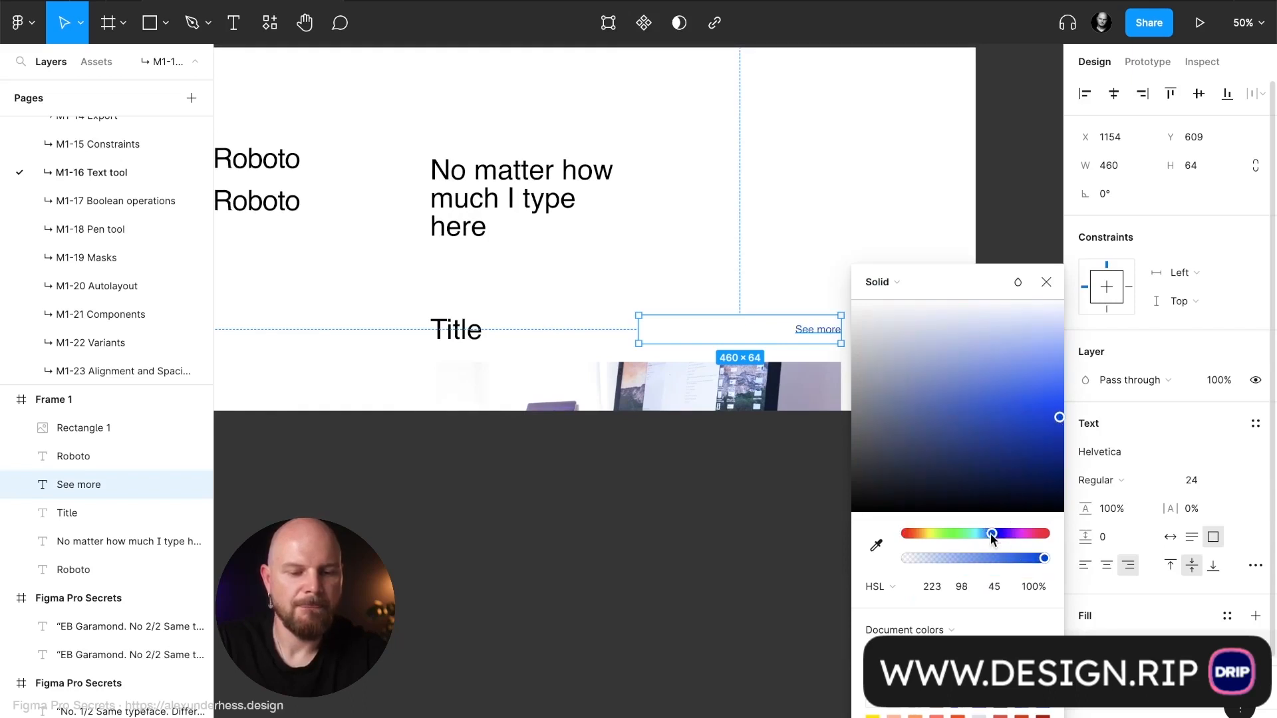
click(1046, 282)
click(887, 285)
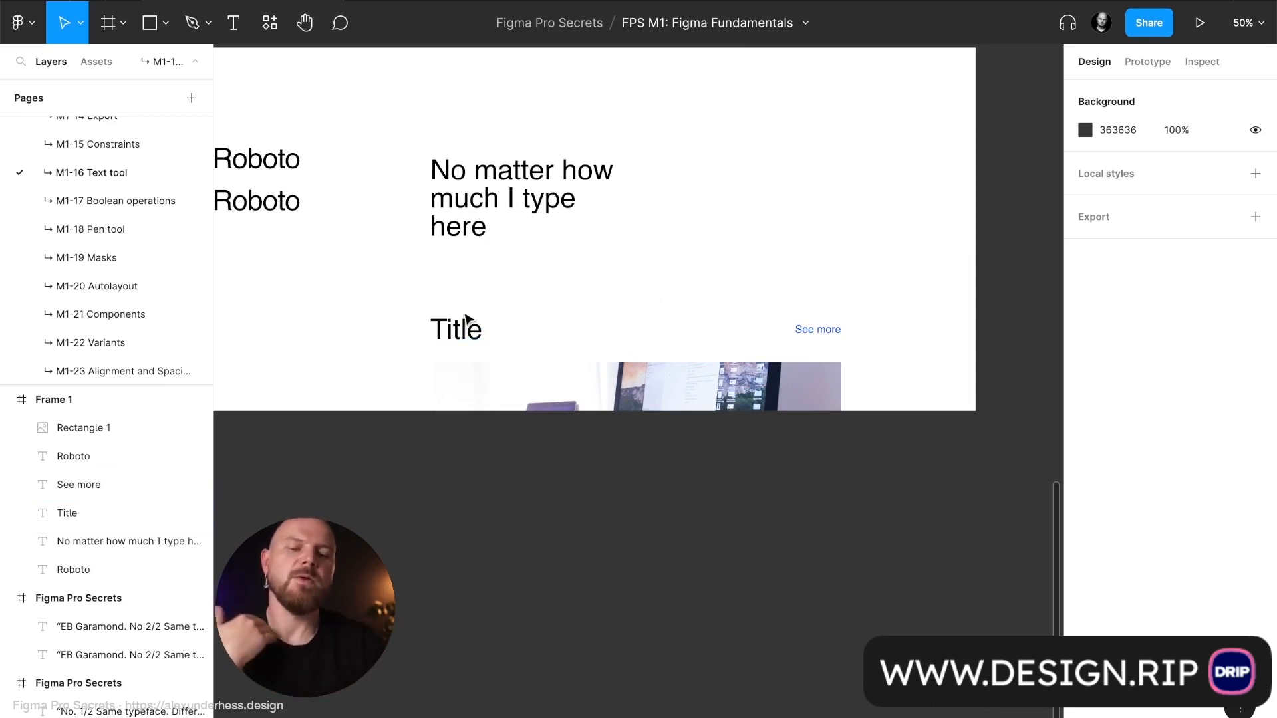
Create a text box about 359 × 273 beneath the Roboto texts and fill it with "khawvdljAHWVDFjlhAW>FKAHWF"
click(488, 334)
click(812, 329)
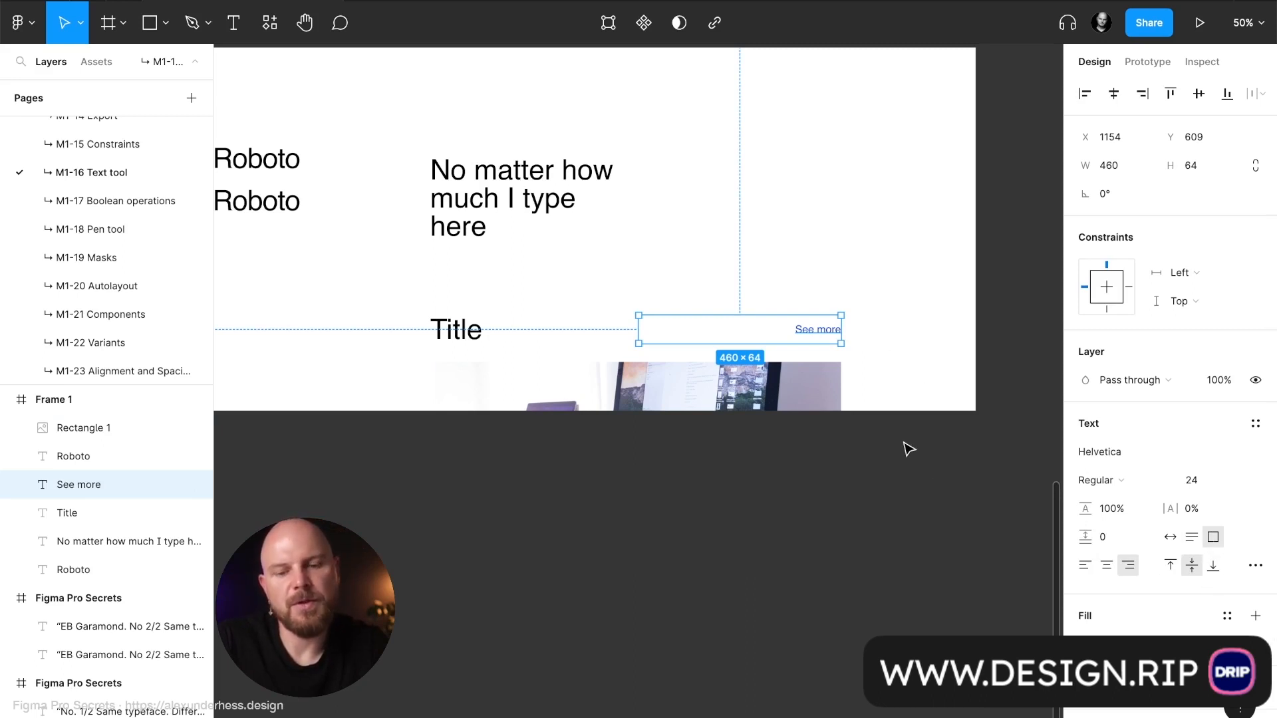
scroll(906, 448, left, 4)
scroll(906, 448, up, 3)
key(t)
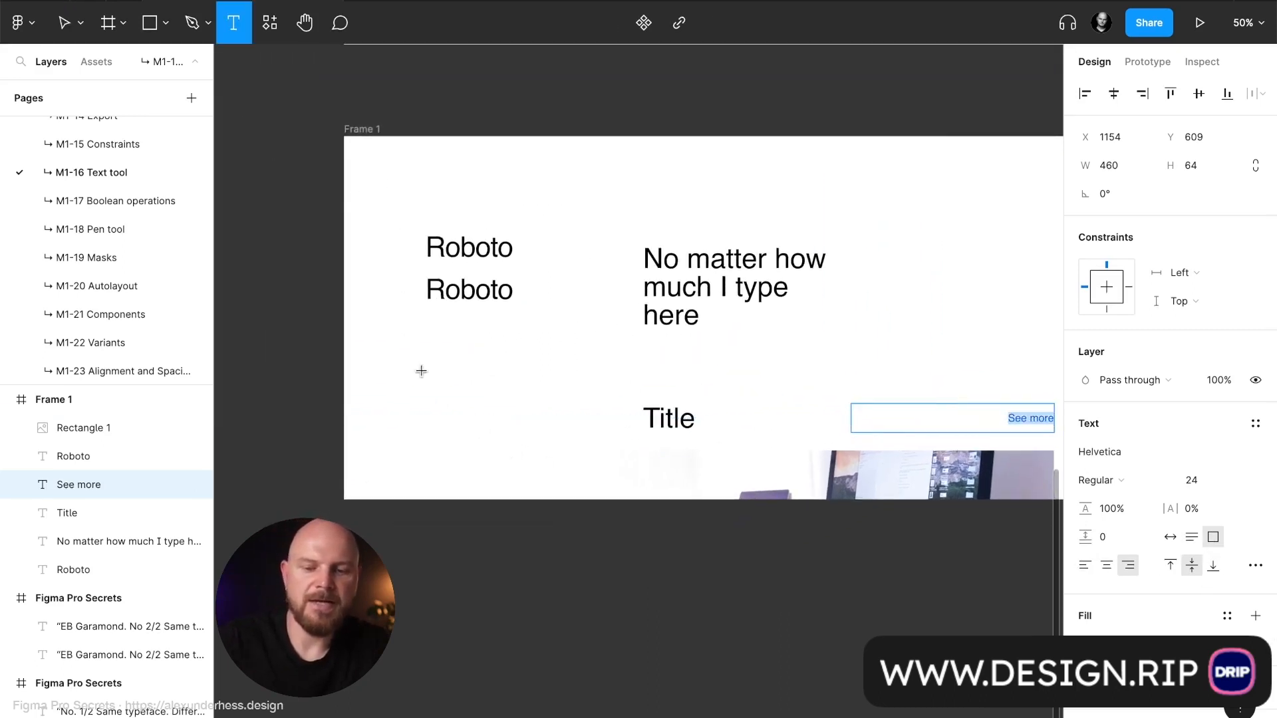
drag(396, 340, 555, 459)
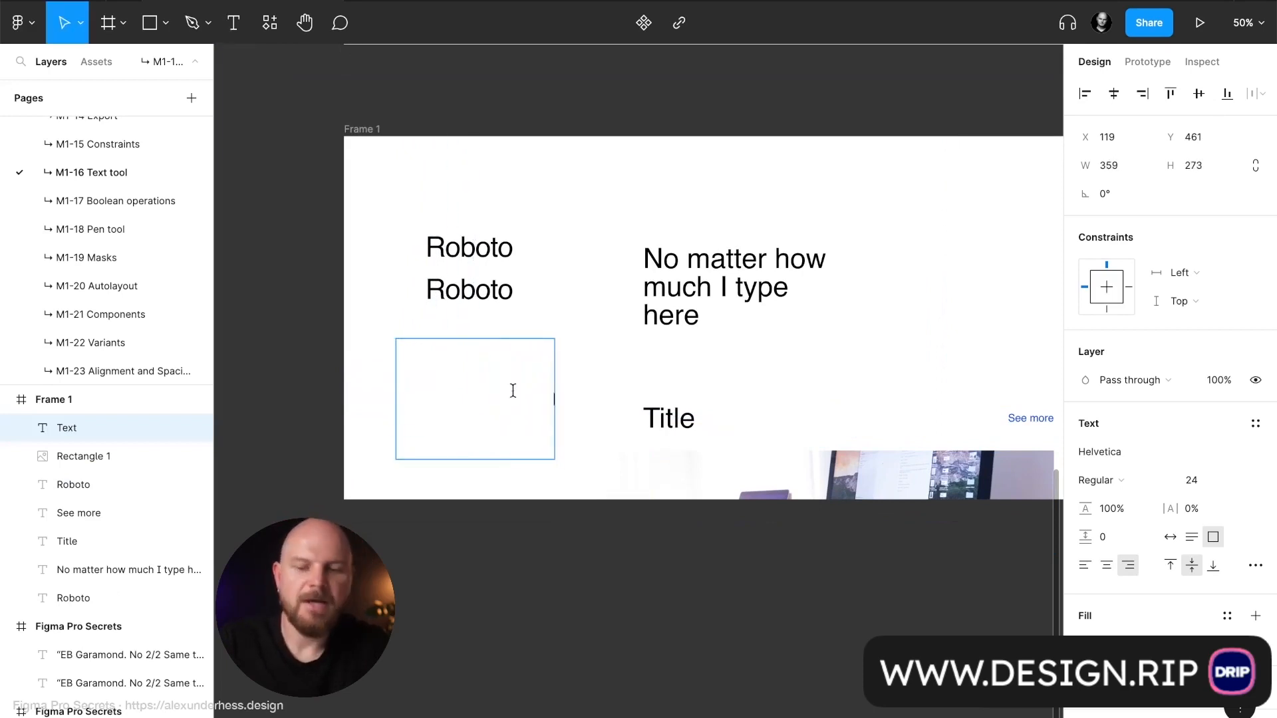
text(khawvdljAHWVDFjlhAW>FKAHWF)
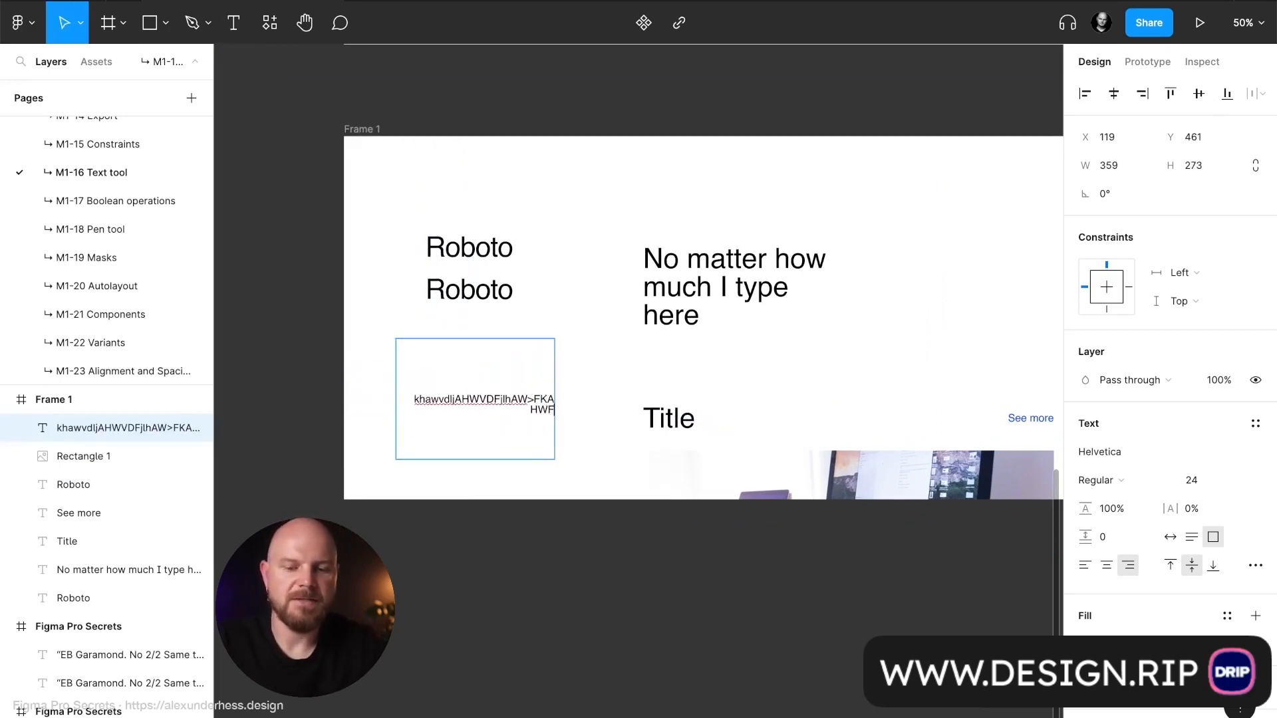
key(Escape)
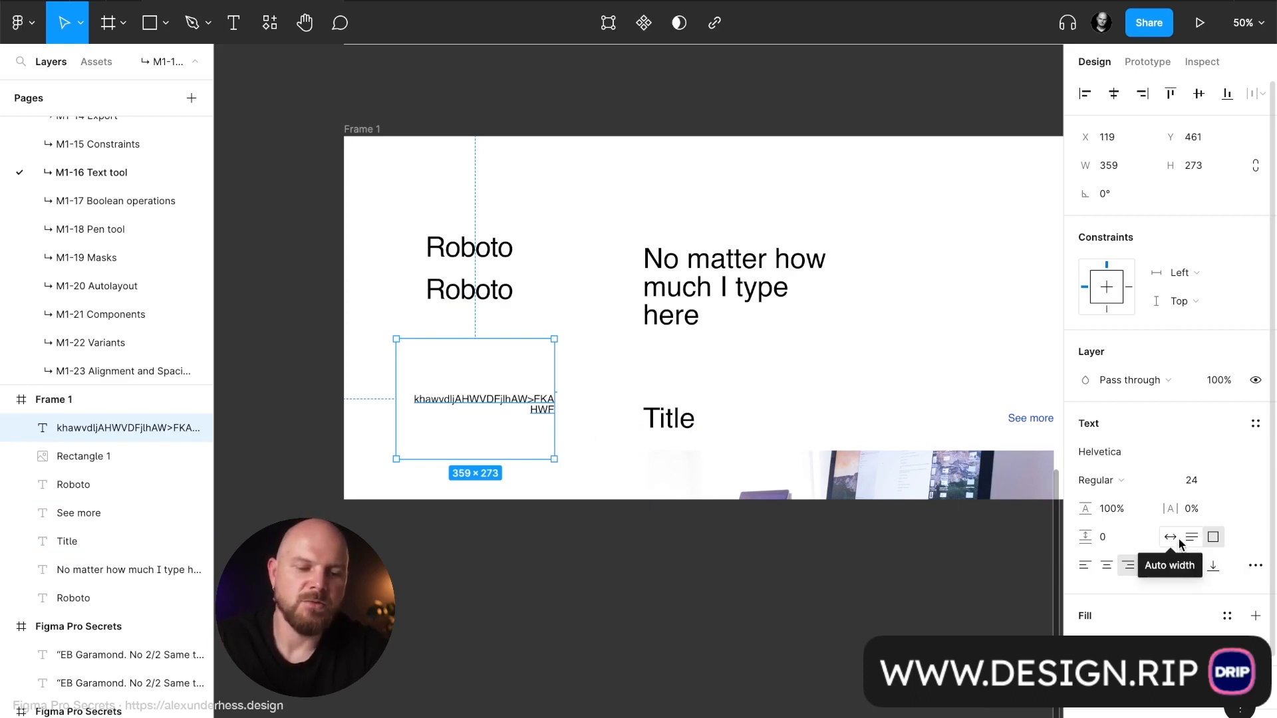
Switch the new sample text to auto width and move it to about X 107, Y 617
click(1171, 538)
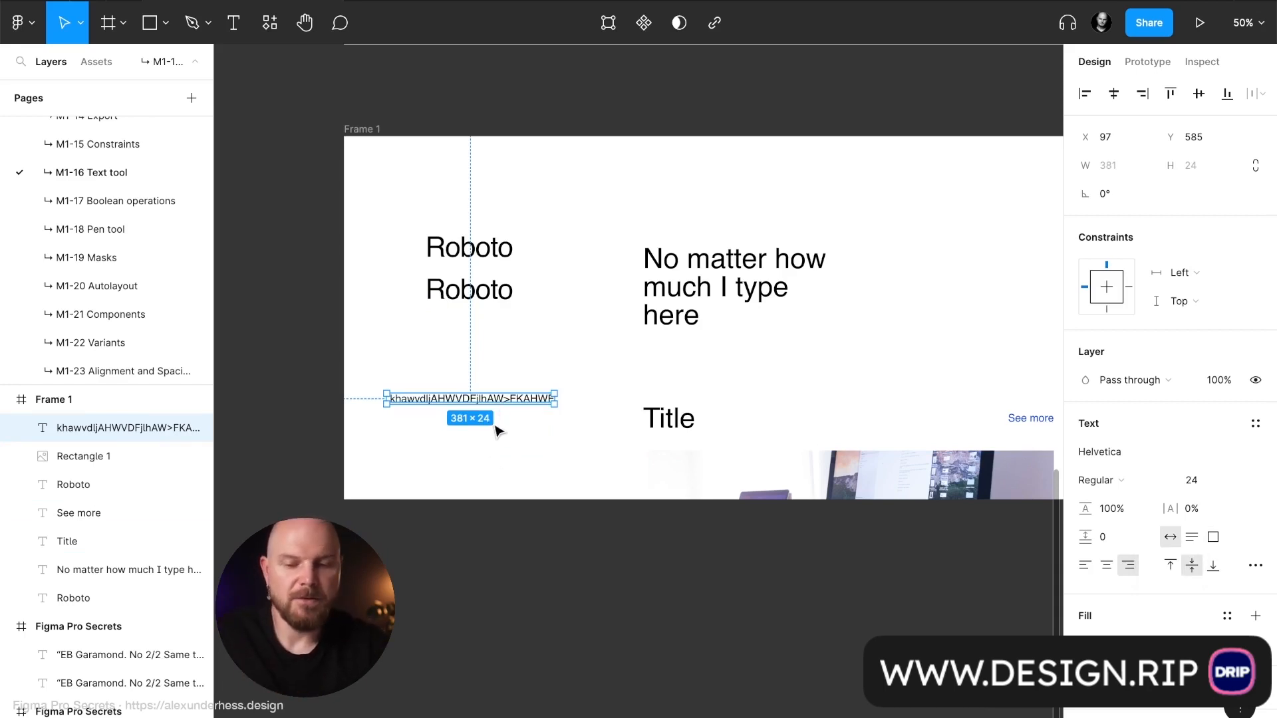
mouse_move(491, 401)
mouse_down()
mouse_move(475, 416)
mouse_move(494, 416)
mouse_up()
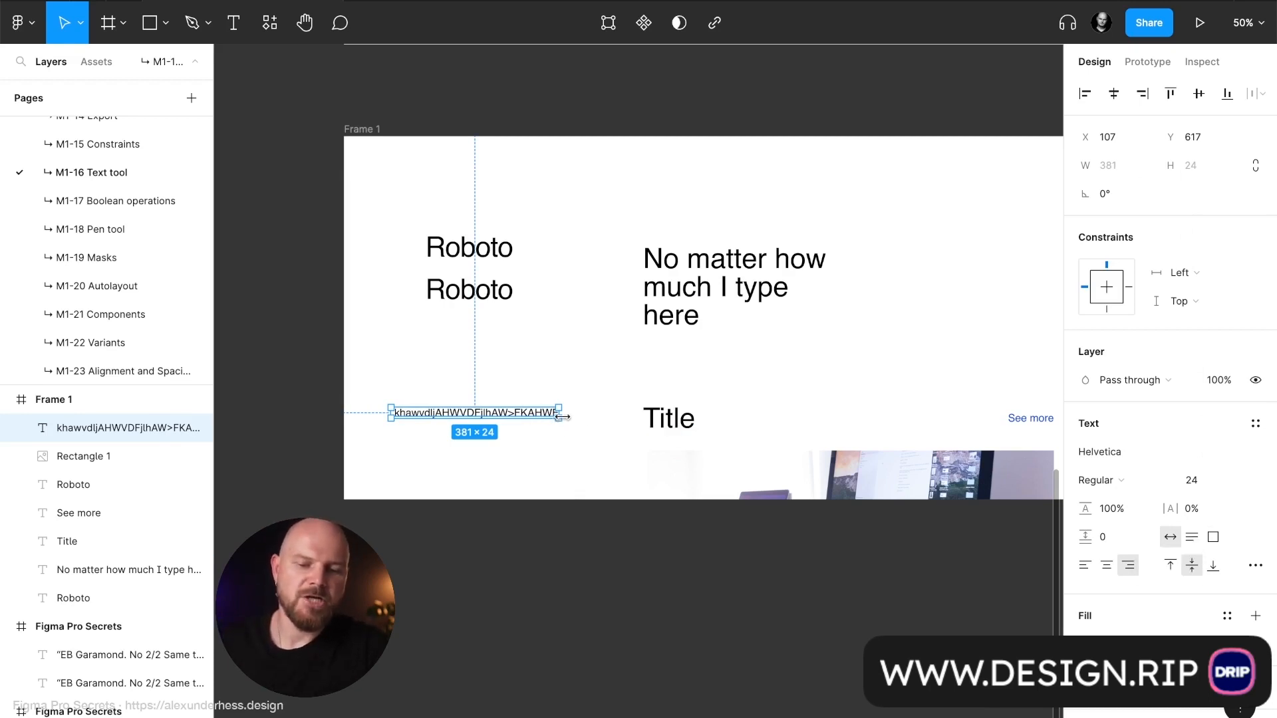
Narrow the sample text box to about 279 wide with auto height, and align its text to the top
drag(562, 416, 516, 469)
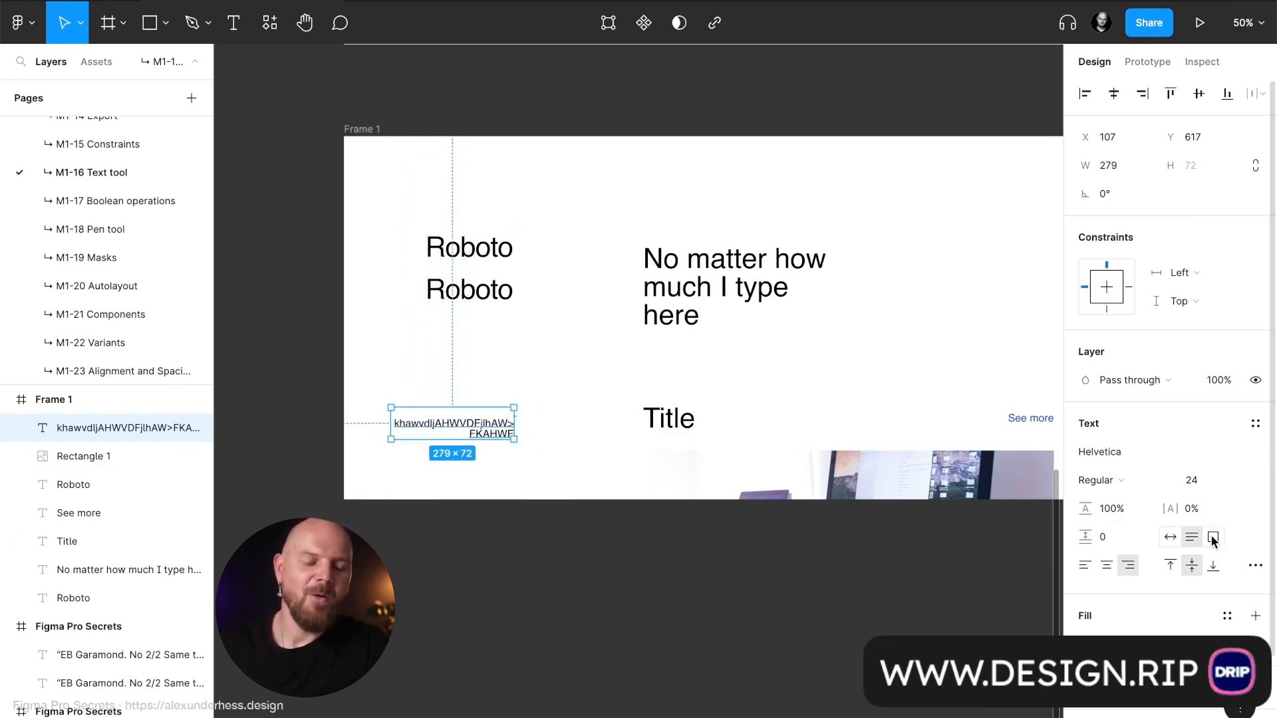
click(1170, 565)
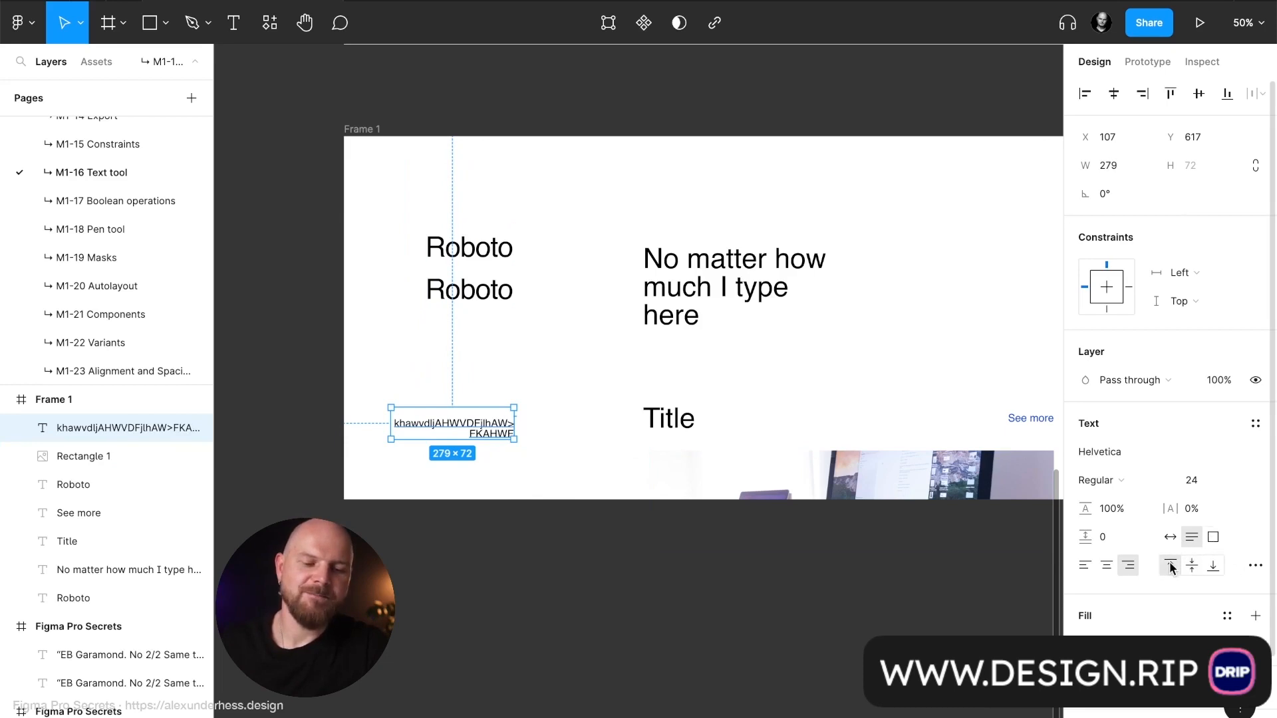
Delete the "khawvdljAHWVDFjlhAW>FKAHWF" sample text, along with the Title, "See more" and the image beneath them
click(549, 440)
click(484, 431)
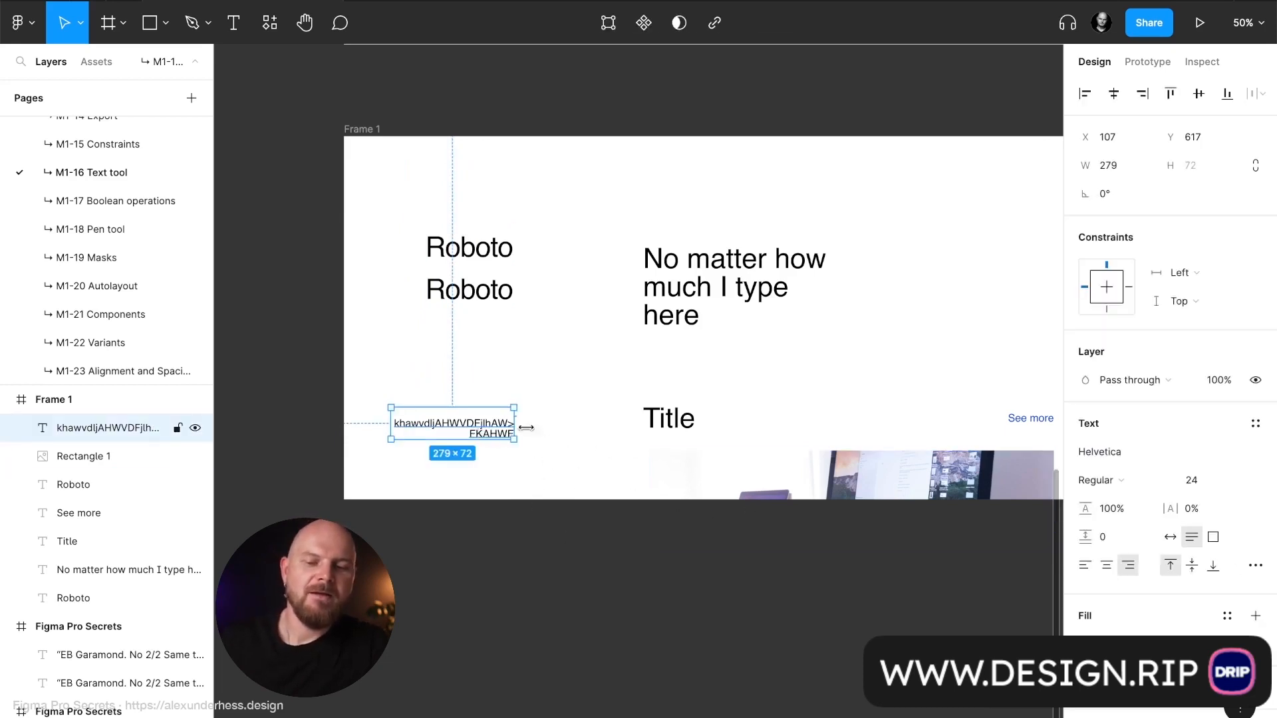
key(Delete)
scroll(684, 442, right, 3)
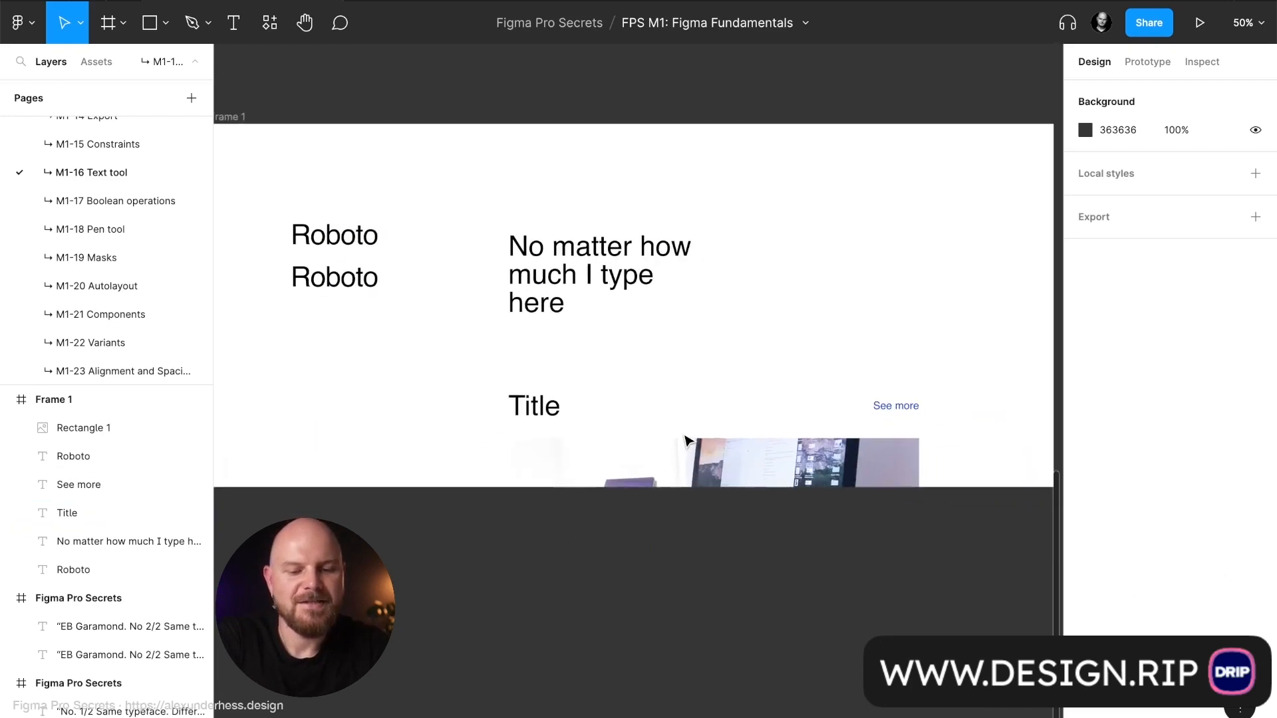
drag(474, 356, 929, 576)
key(Delete)
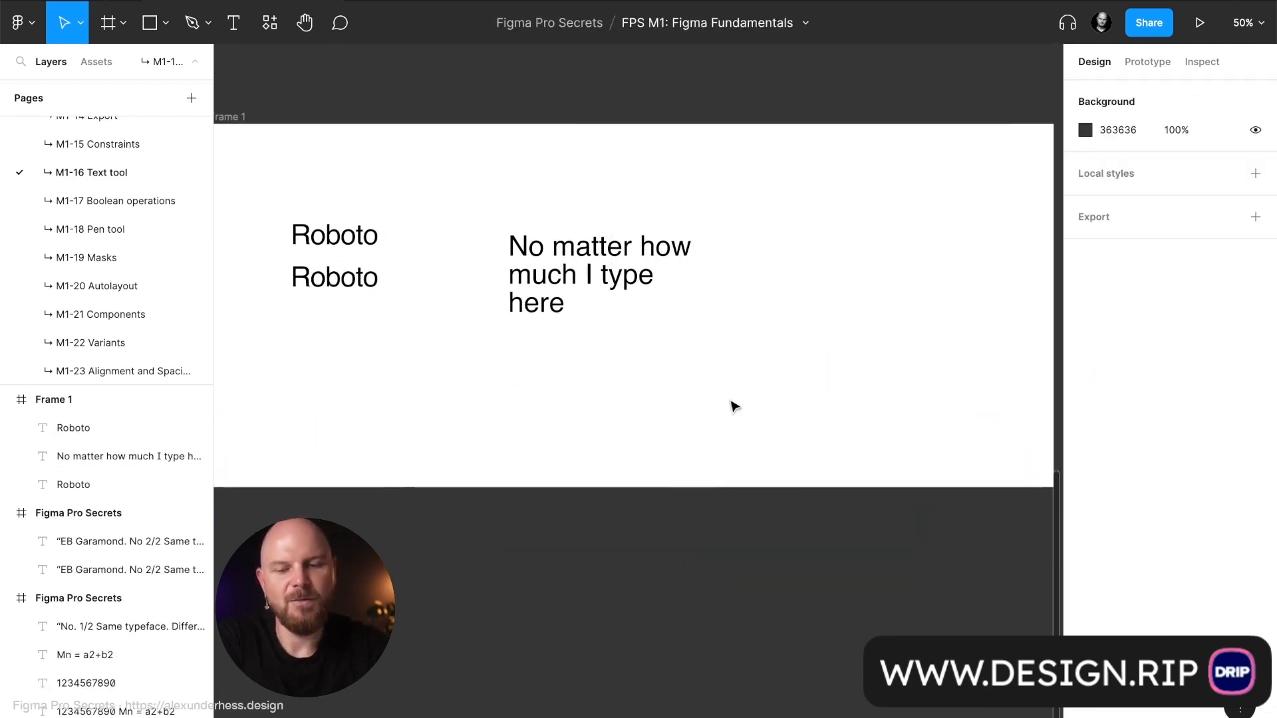
Move the "No matter how much I type here" text to about X 628, Y 156, and delete both Roboto texts
click(628, 246)
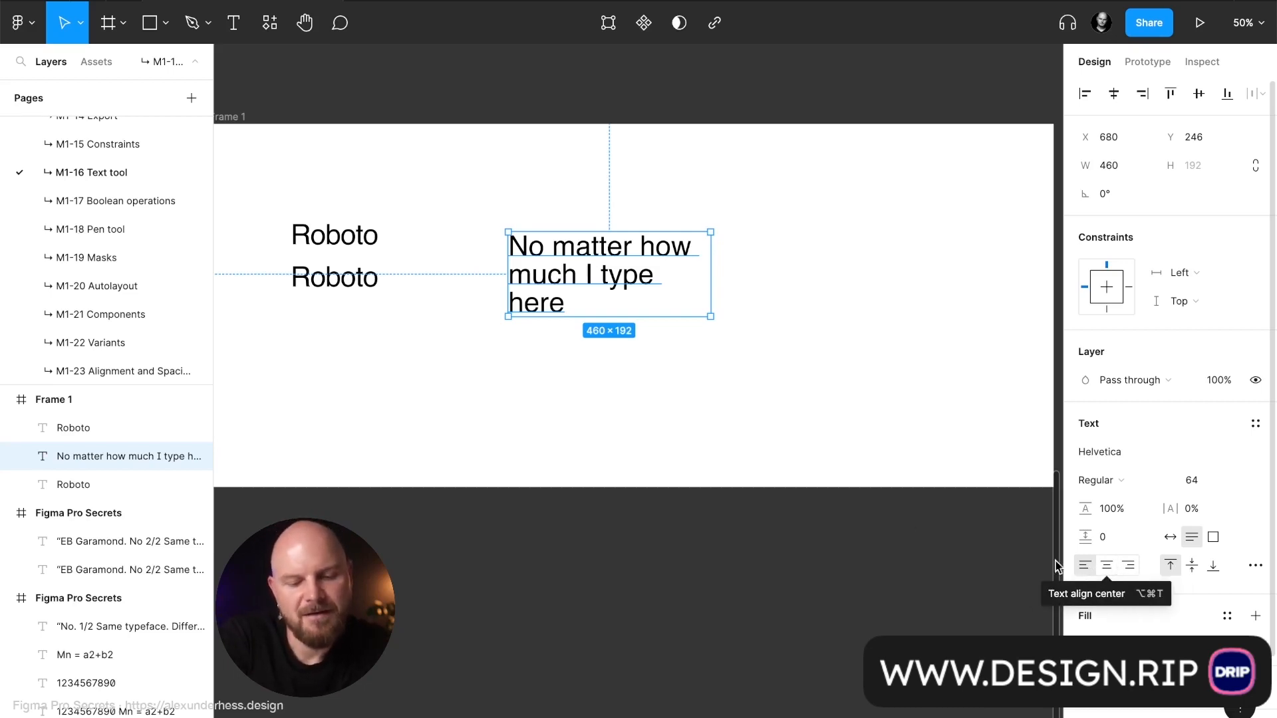
drag(656, 276, 633, 237)
drag(330, 205, 342, 313)
key(Delete)
click(532, 269)
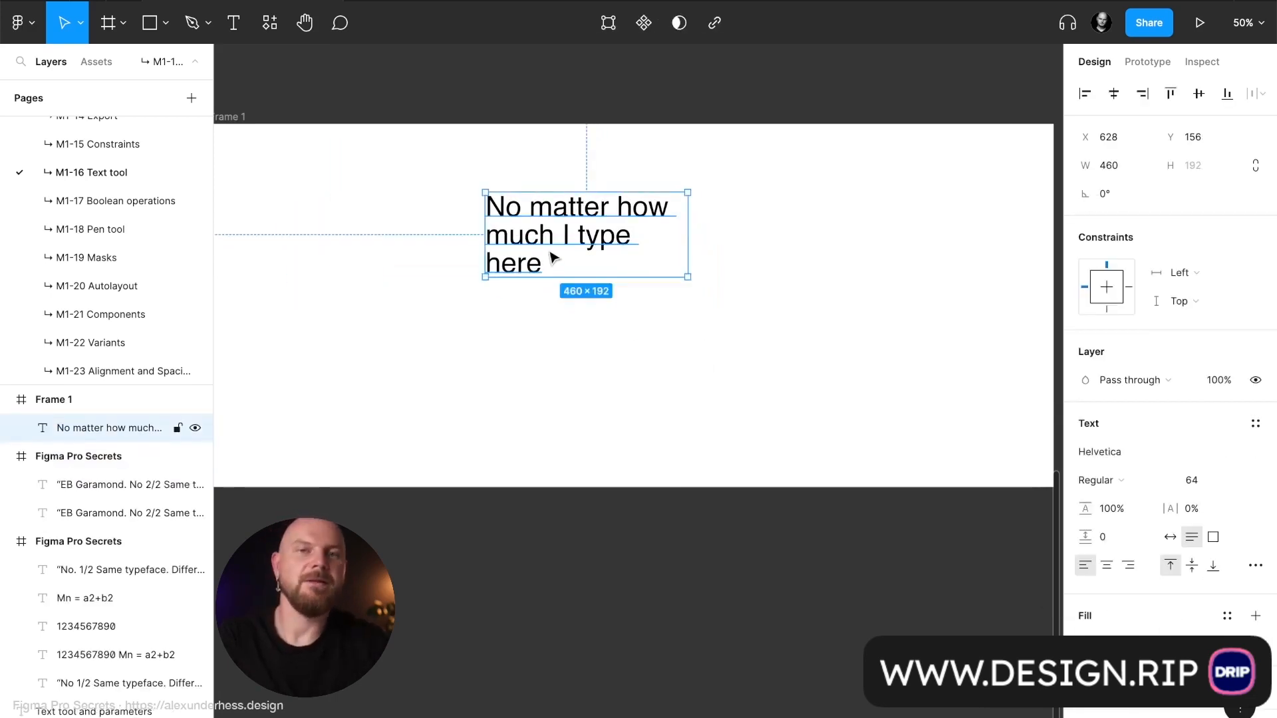
scroll(684, 238, down, 2)
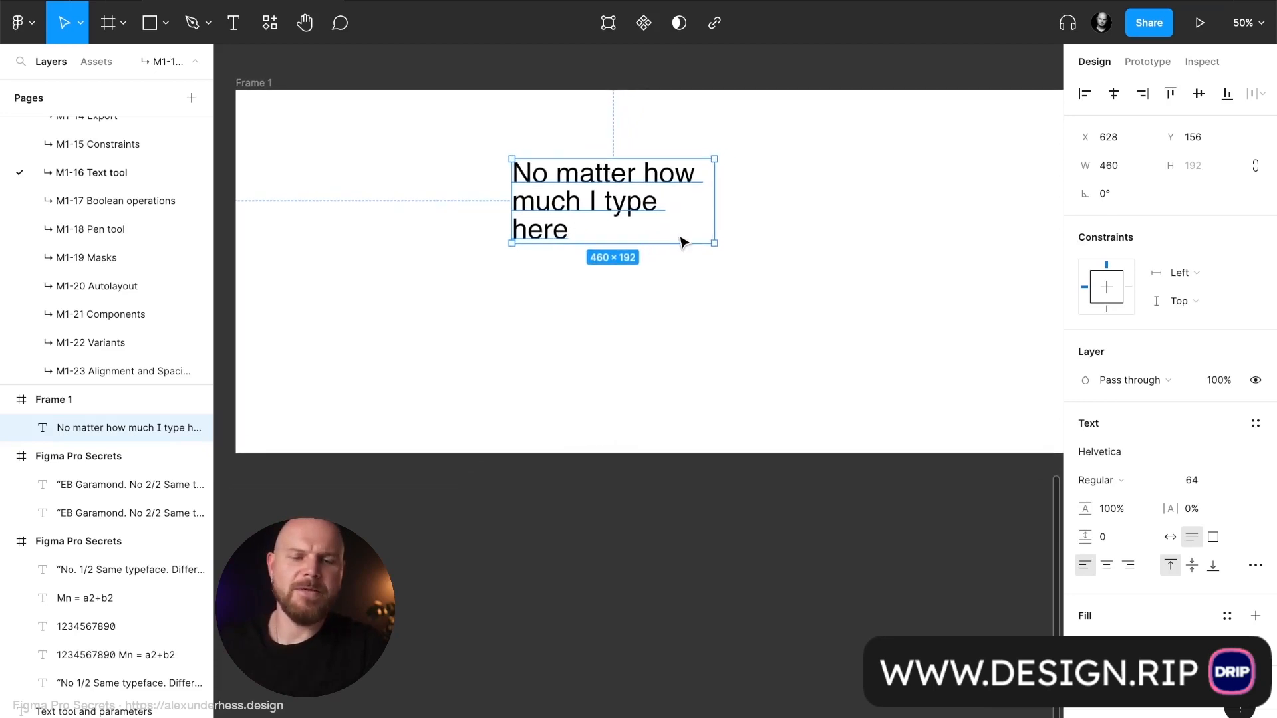
Resize the remaining text to about 596 wide at X 105, Y 128, and duplicate it to about X 662, Y 359
drag(709, 188, 771, 188)
drag(597, 192, 647, 181)
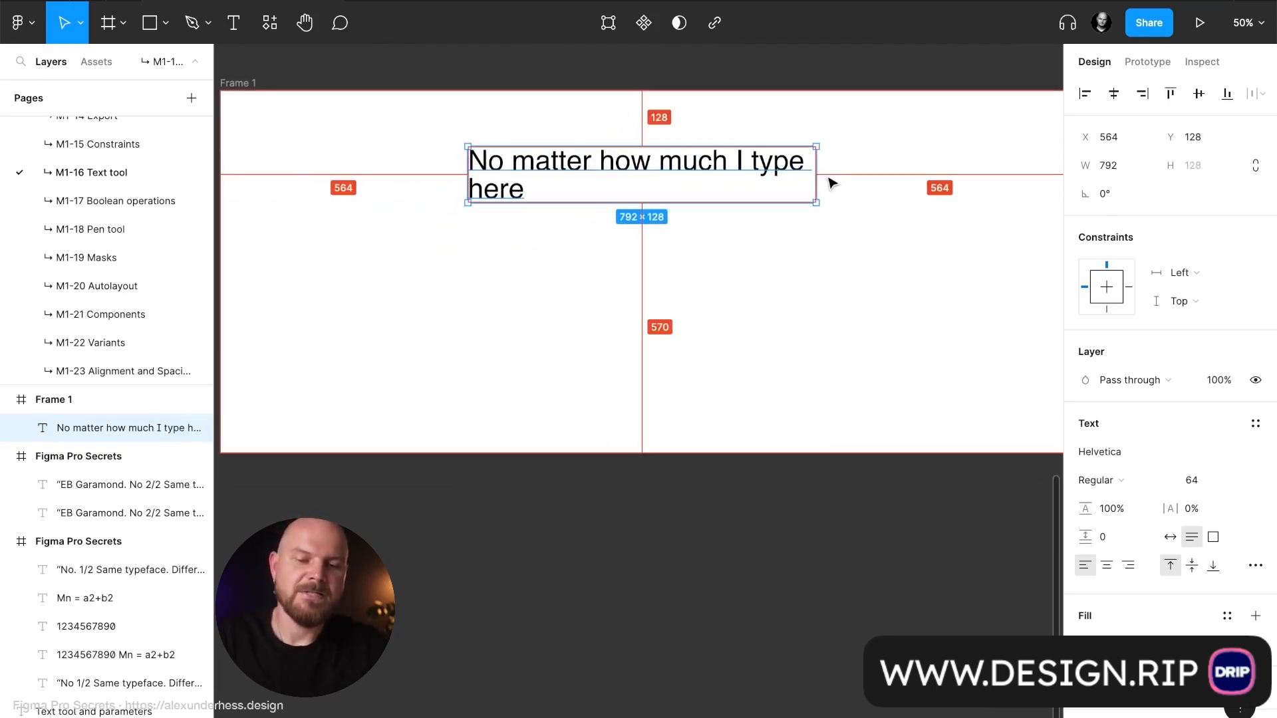
drag(814, 175, 468, 172)
drag(313, 184, 557, 286)
click(340, 191)
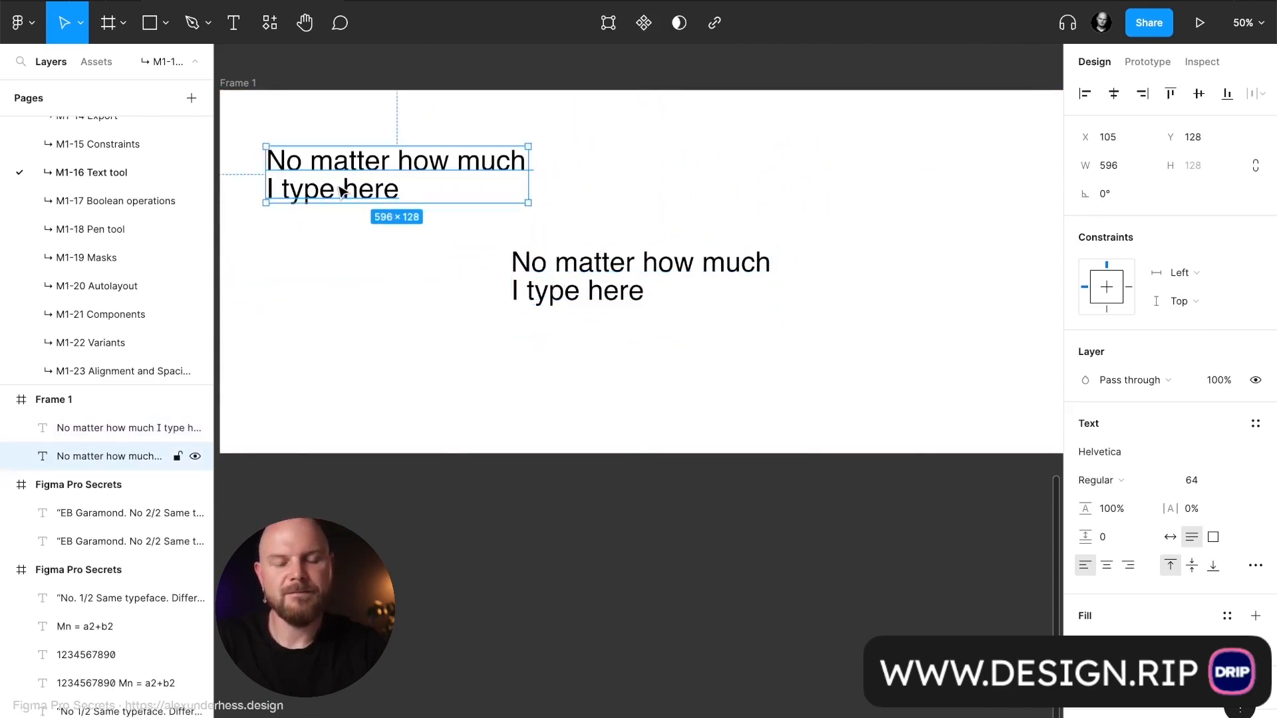
click(1107, 564)
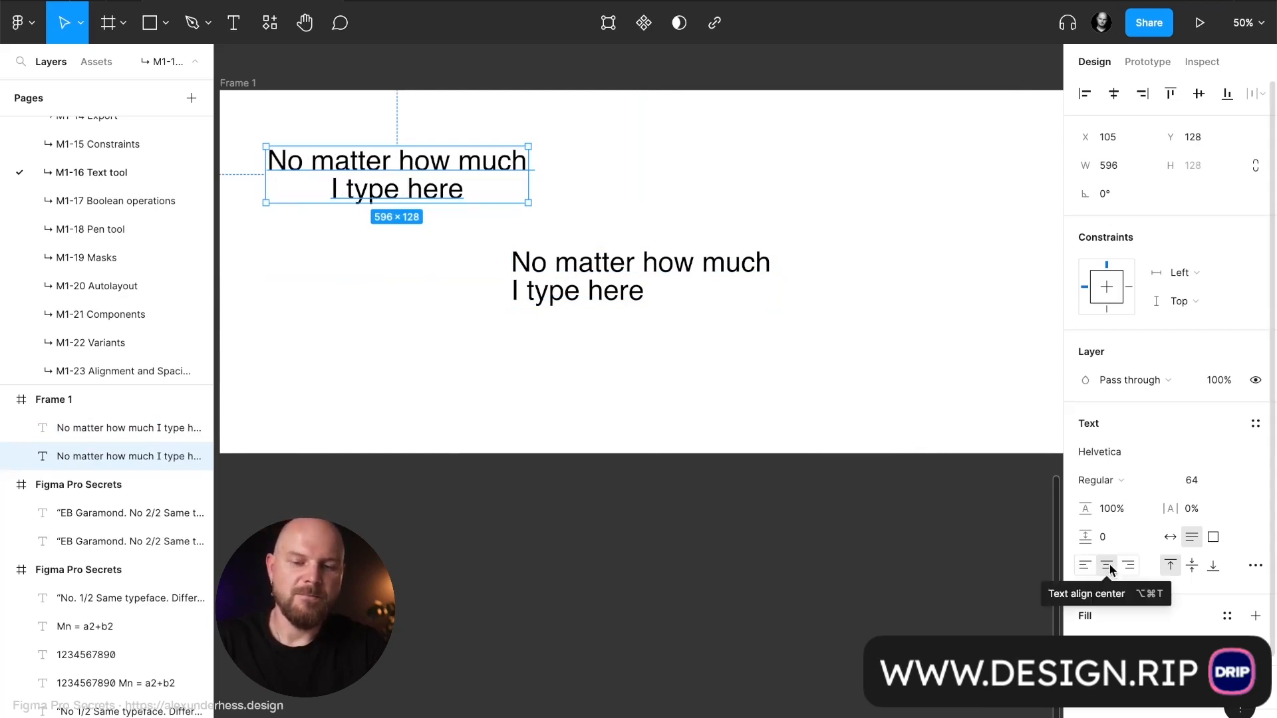
key(super+z)
Center-align the text in the second copy, and place a right-aligned duplicate of it at about X 1229, Y 619
click(540, 262)
click(1107, 565)
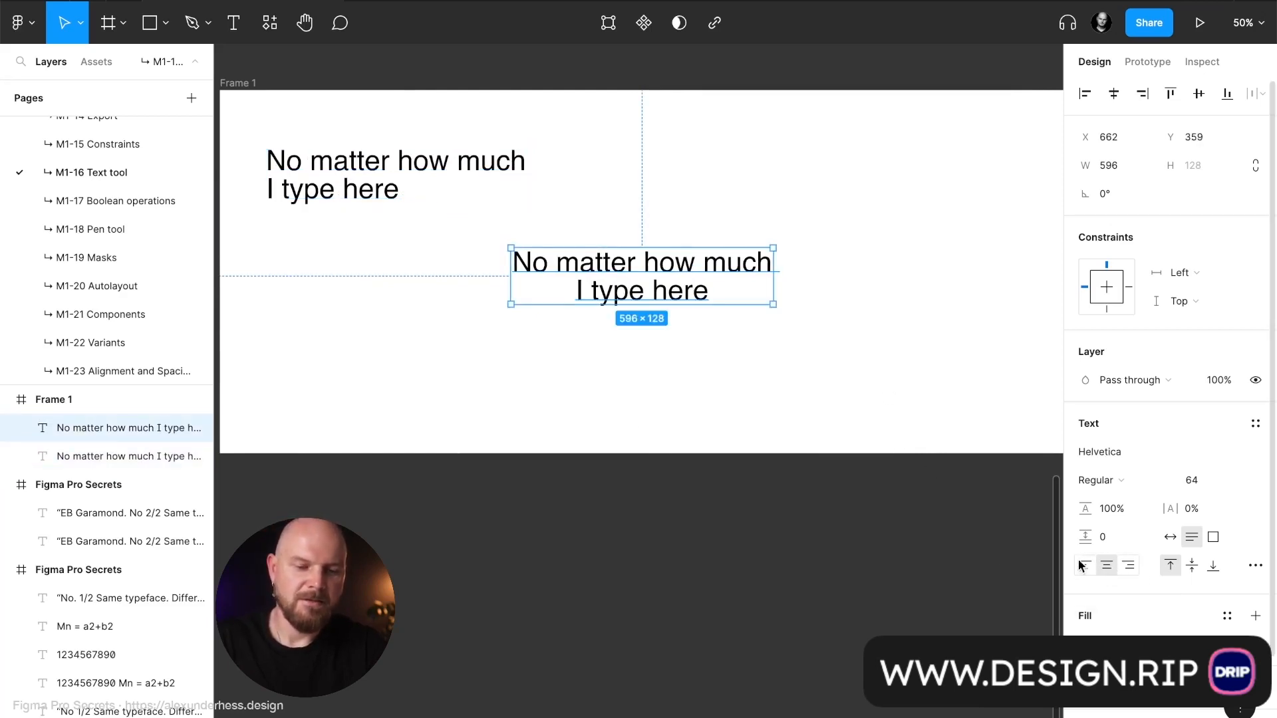
scroll(641, 419, right, 4)
drag(529, 296, 774, 409)
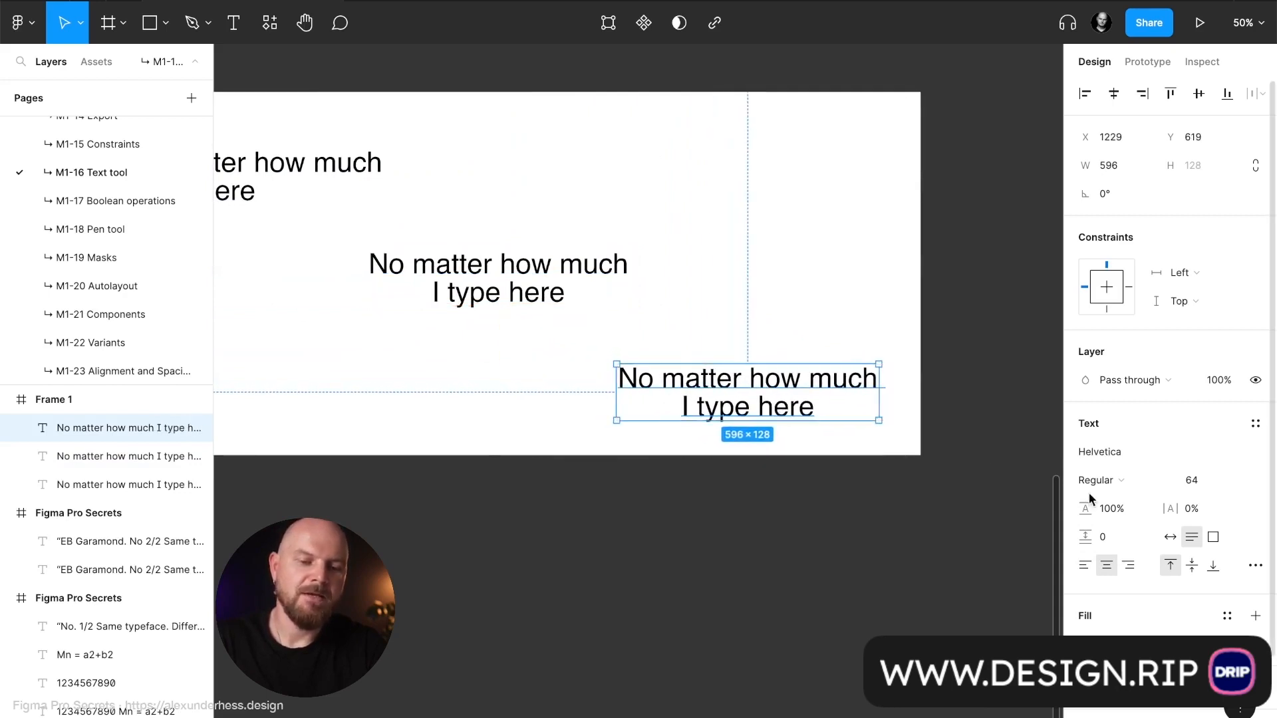
click(1129, 565)
click(758, 570)
scroll(758, 572, left, 3)
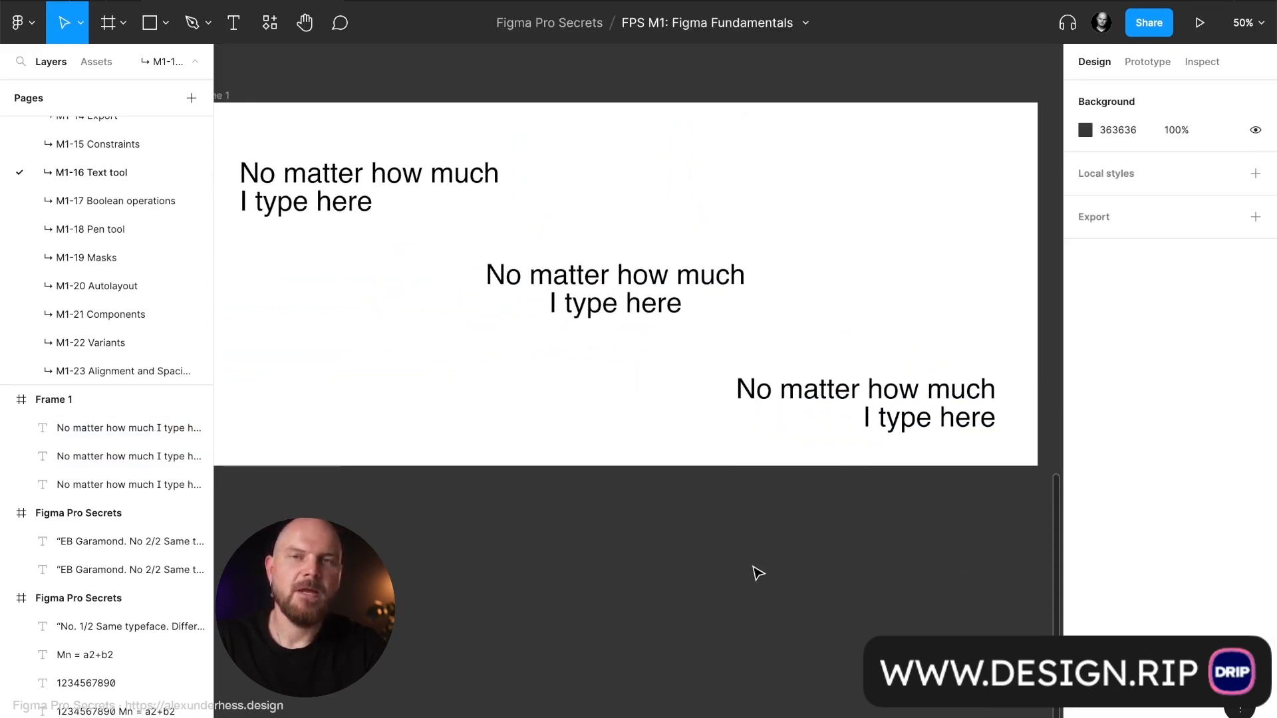
scroll(754, 567, up, 1)
scroll(753, 567, left, 1)
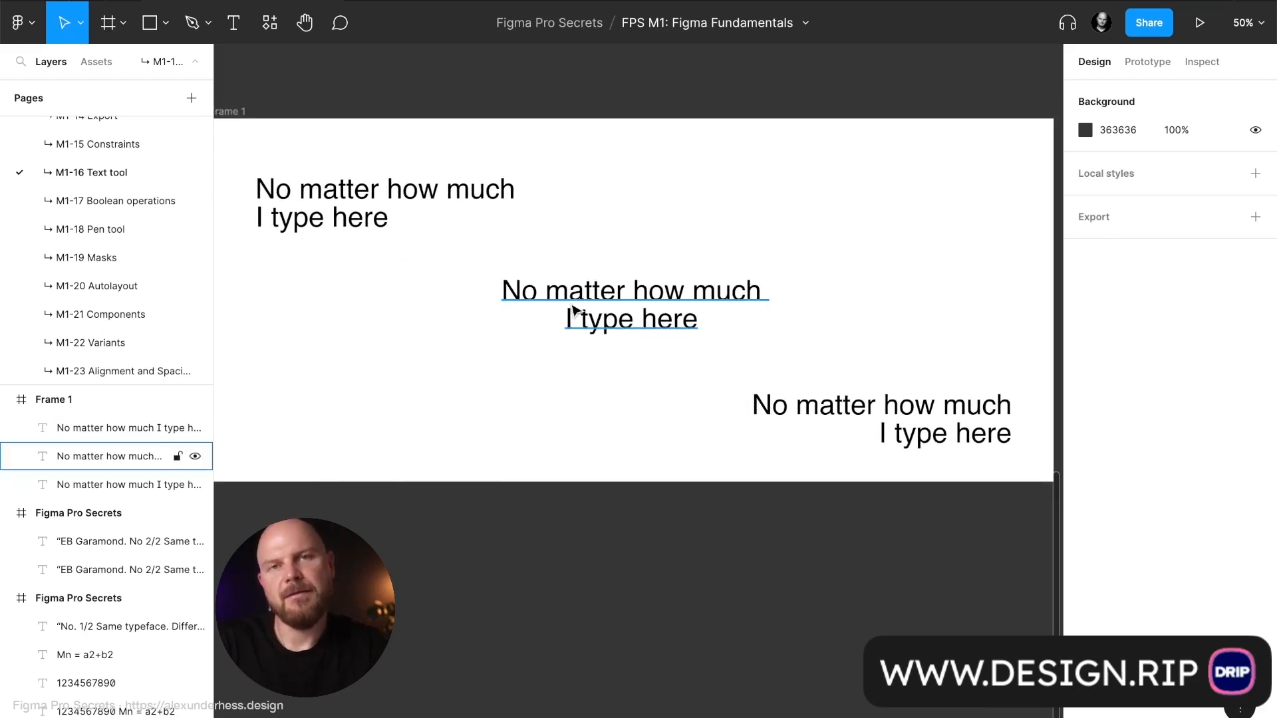
Left-align the text inside the second and third copies
click(383, 175)
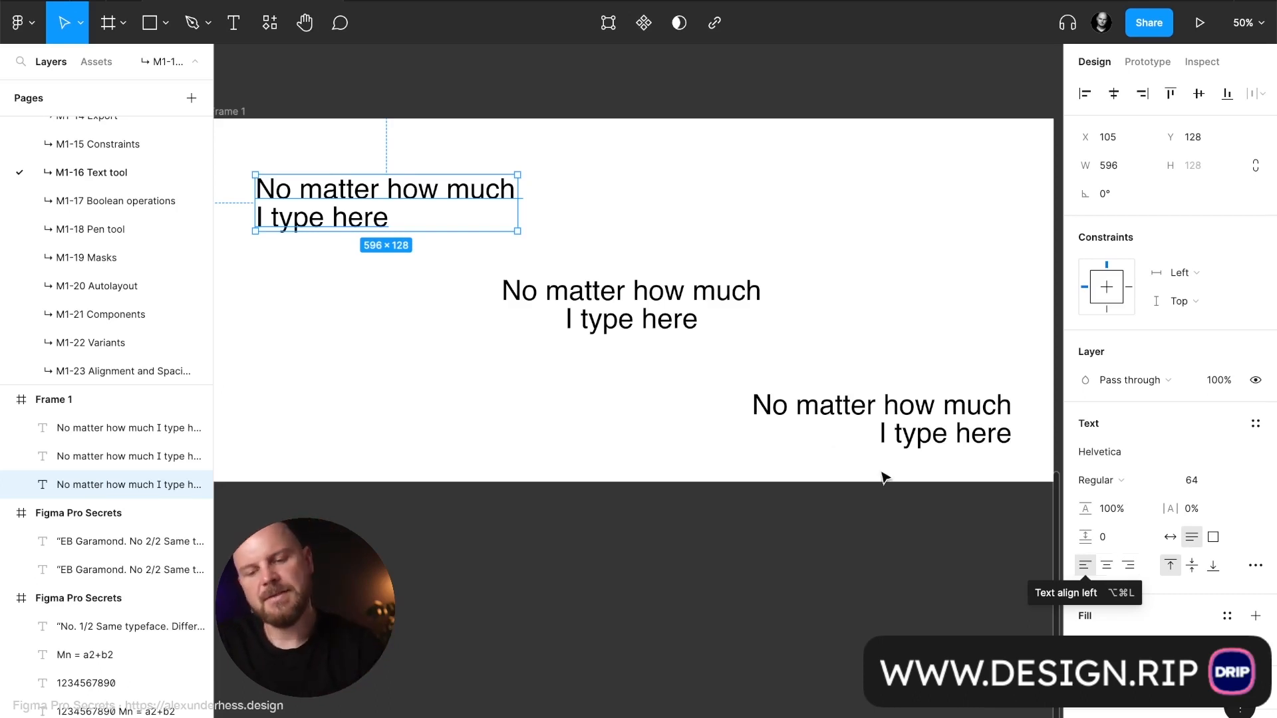
click(682, 322)
key(alt+super+l)
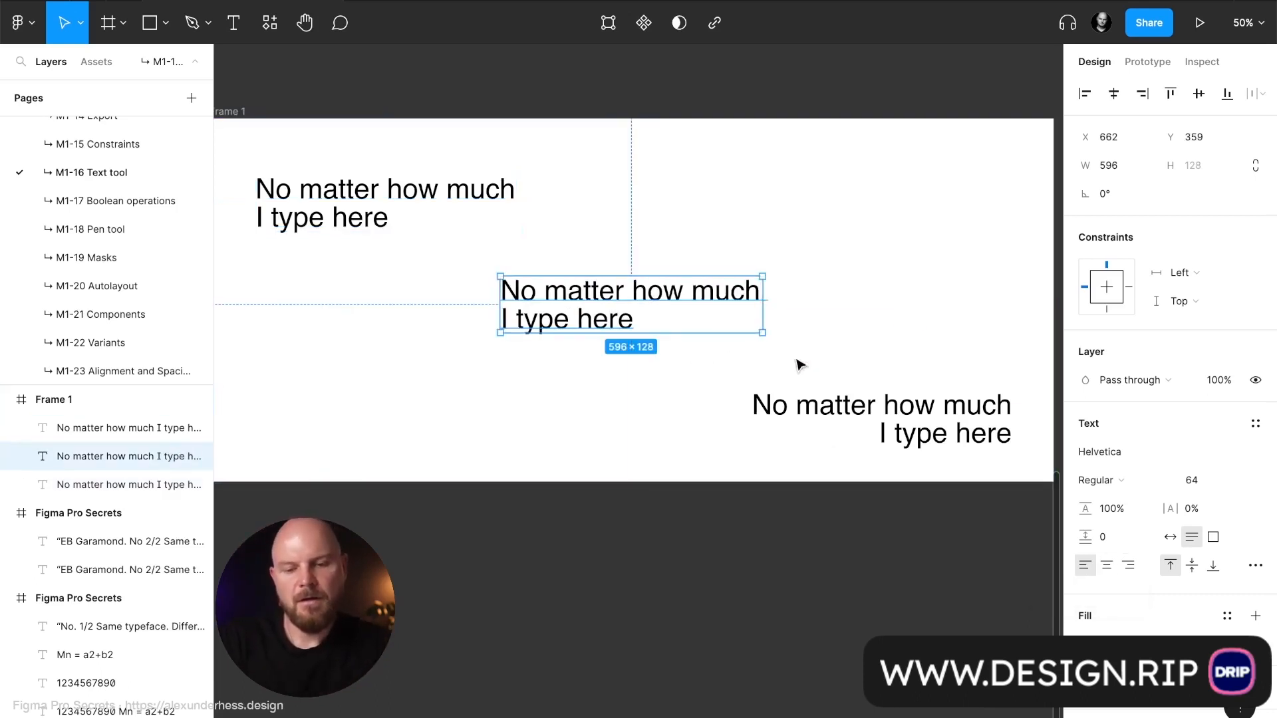
click(846, 392)
key(super+l)
key(alt+super+l)
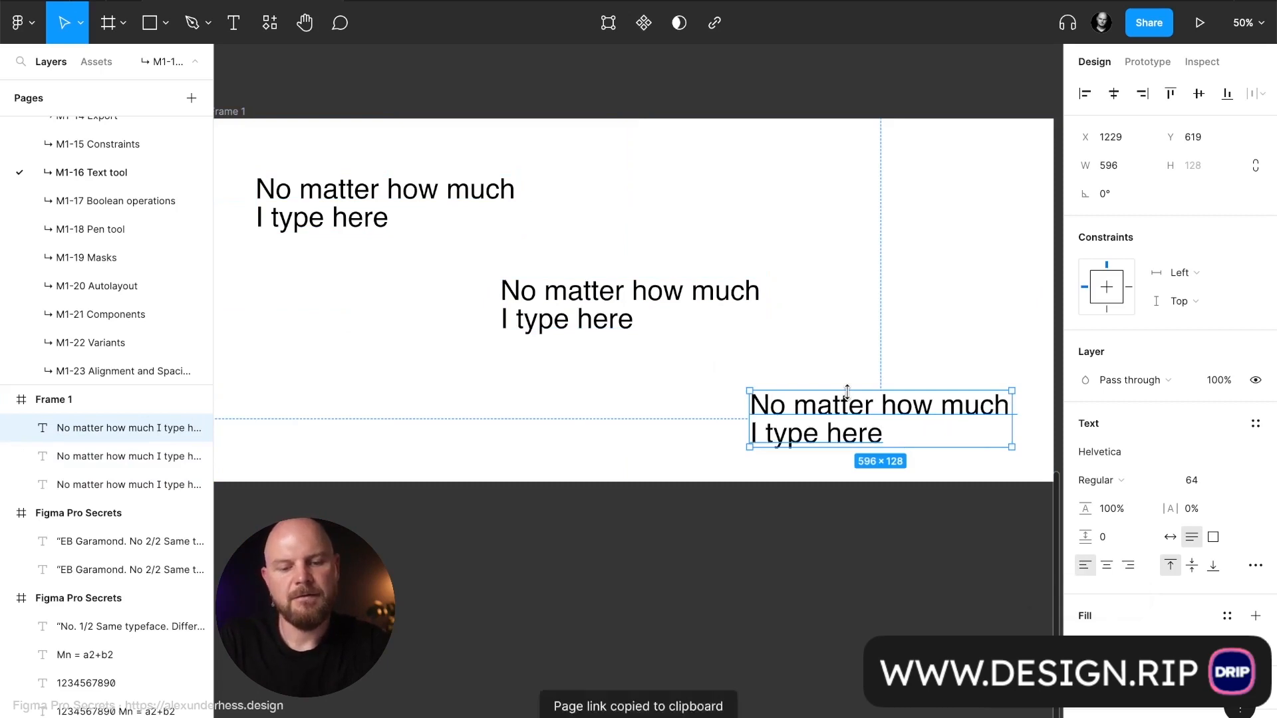
click(879, 353)
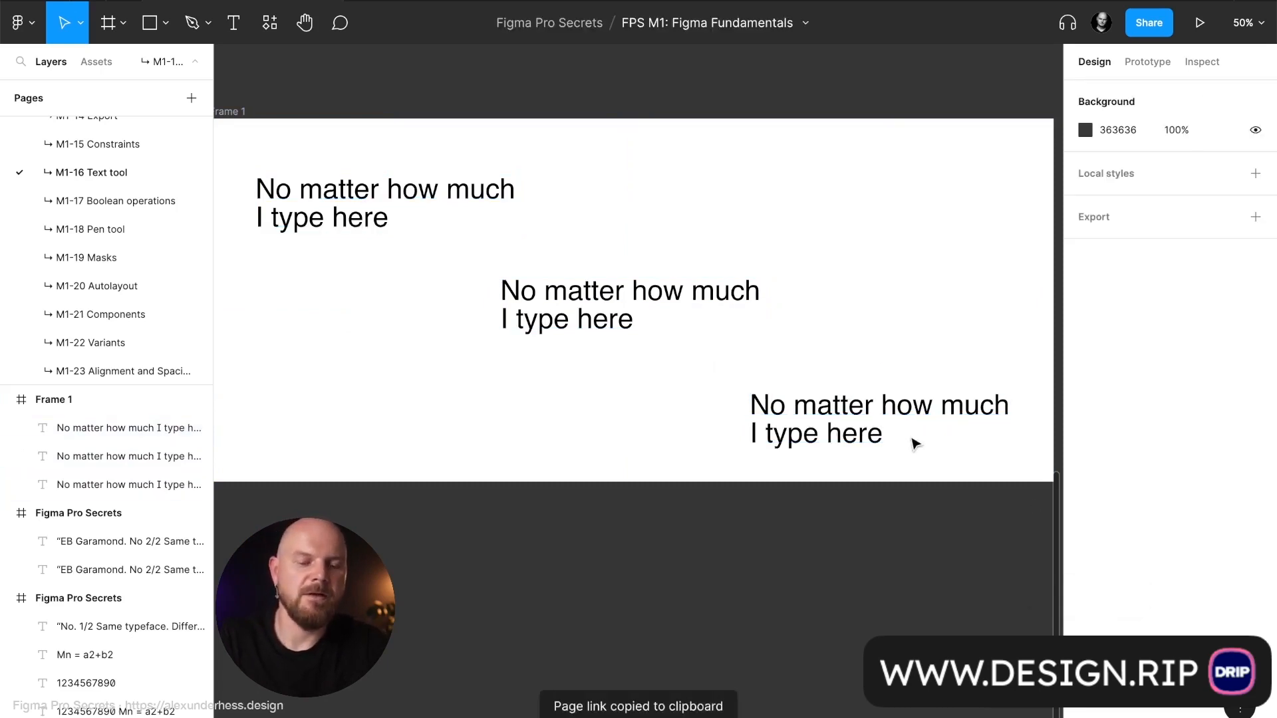
Right-align the text in all three copies at once
drag(961, 444, 372, 188)
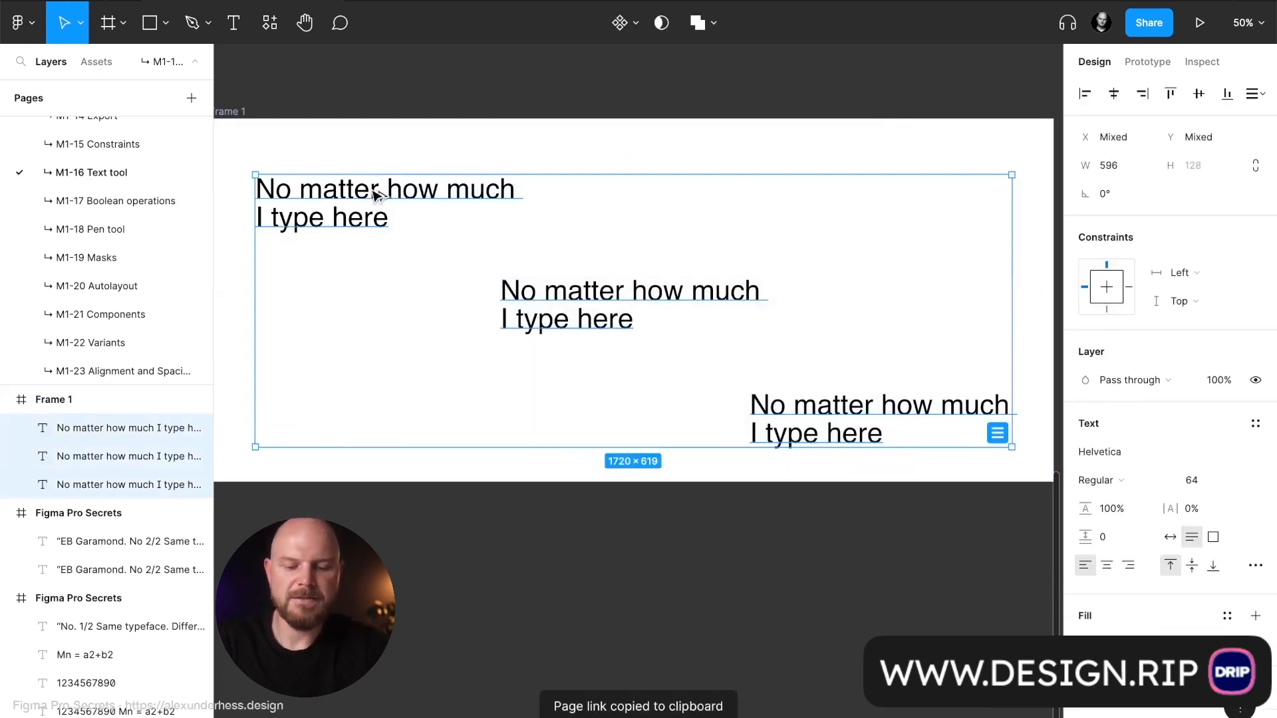
key(alt+super+r)
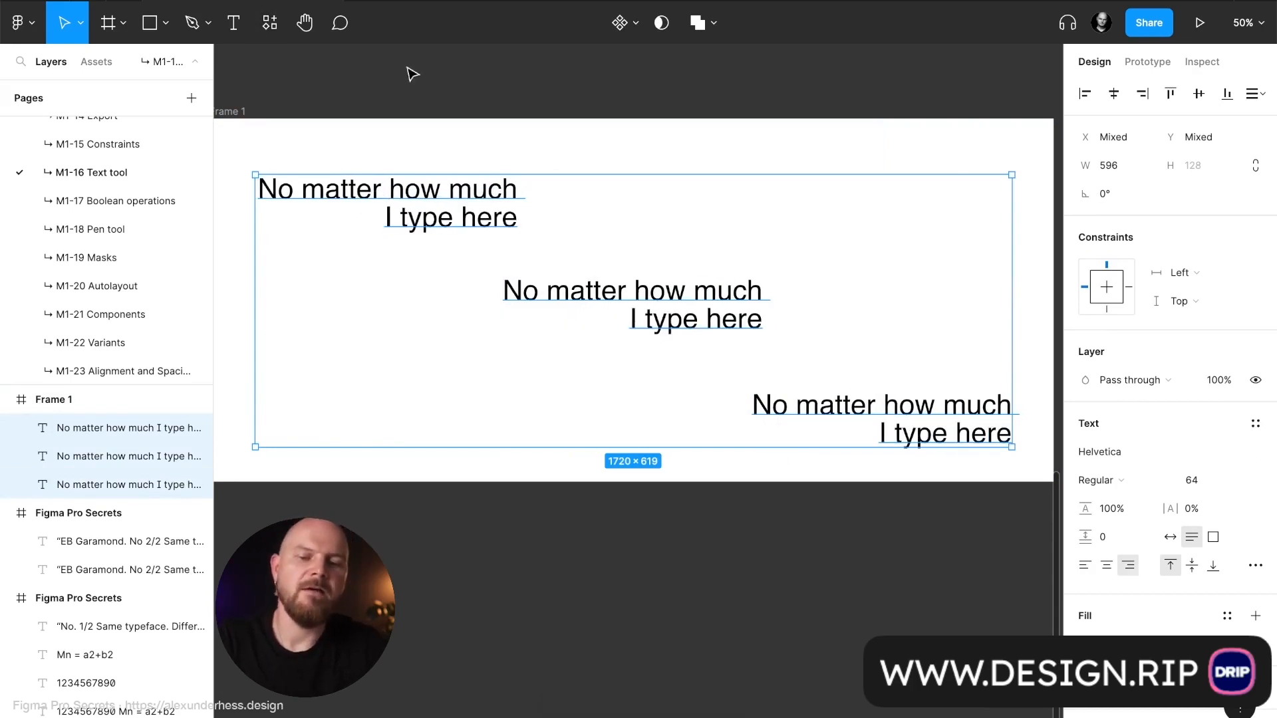
click(506, 134)
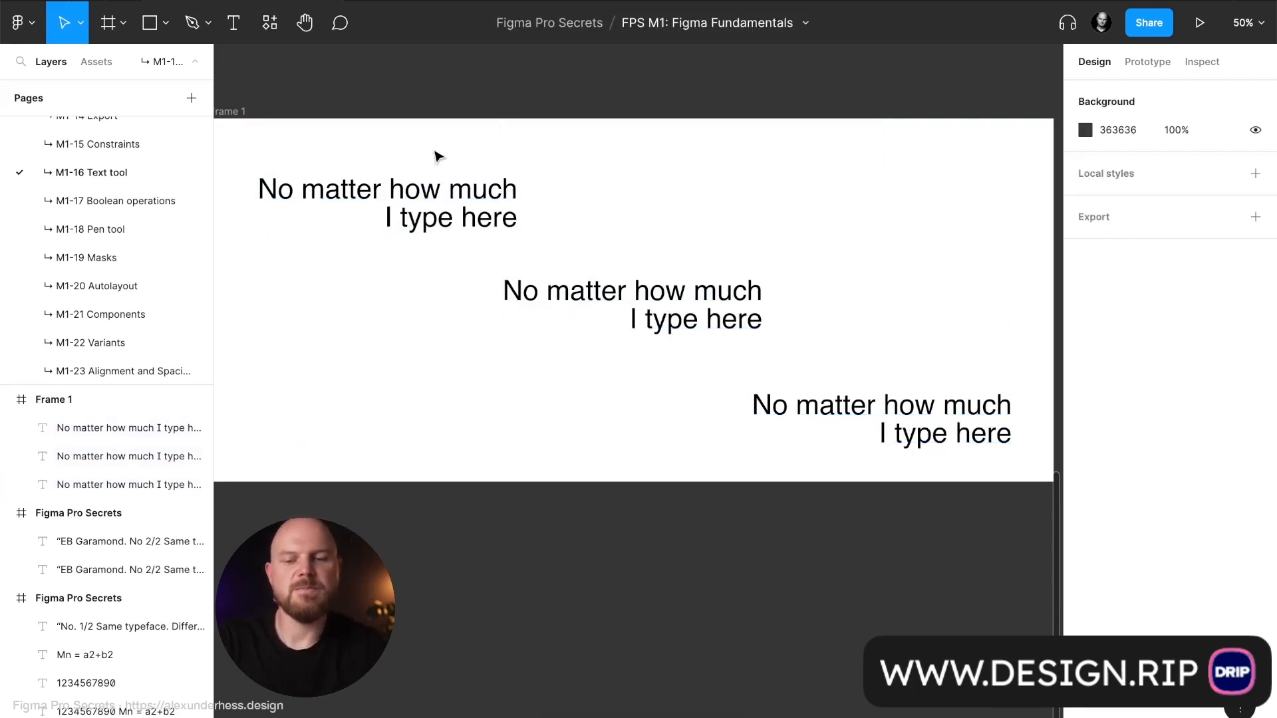
Left-align the text in all three copies, and line up their boxes along their left edges
drag(379, 143, 924, 460)
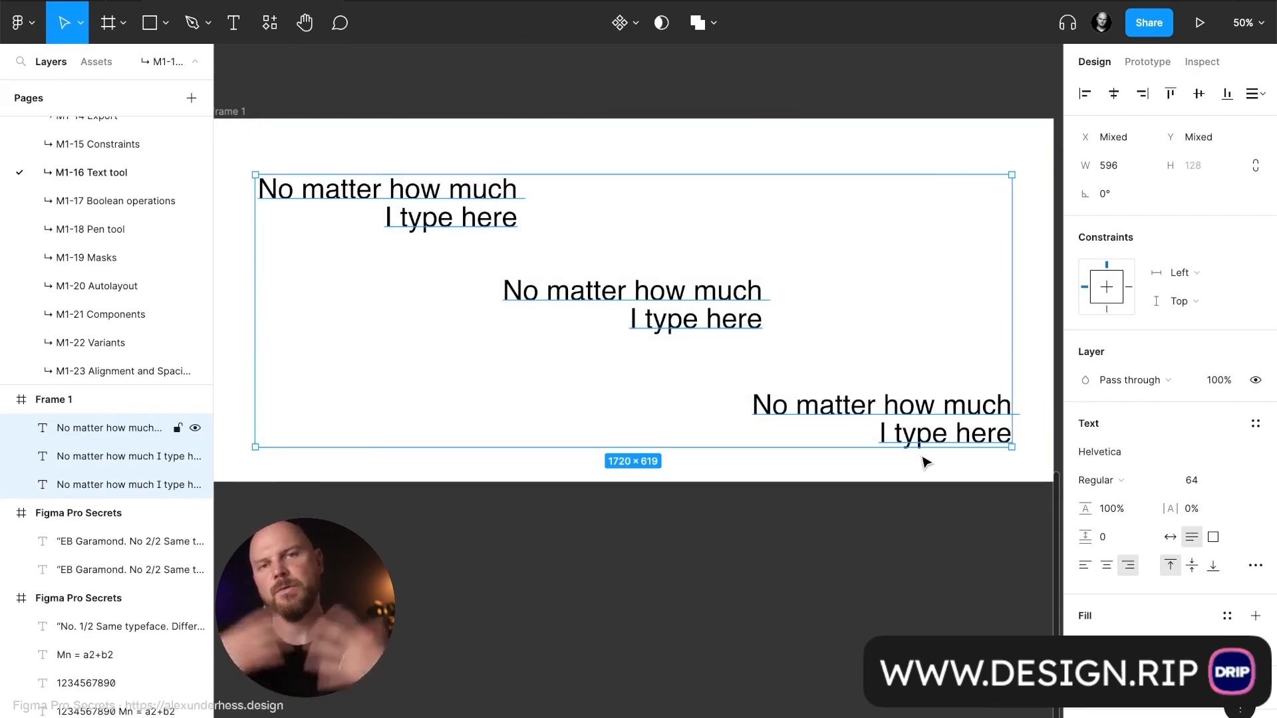
key(alt+super+l)
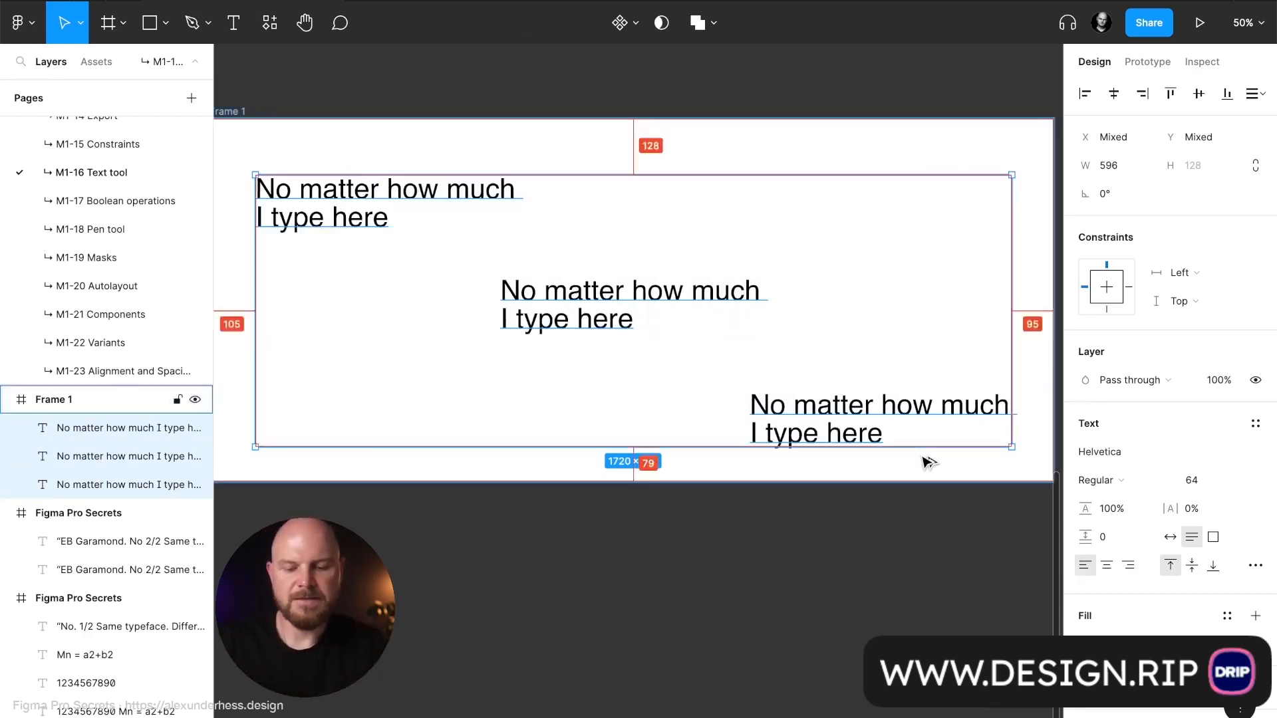
key(alt+a)
click(723, 357)
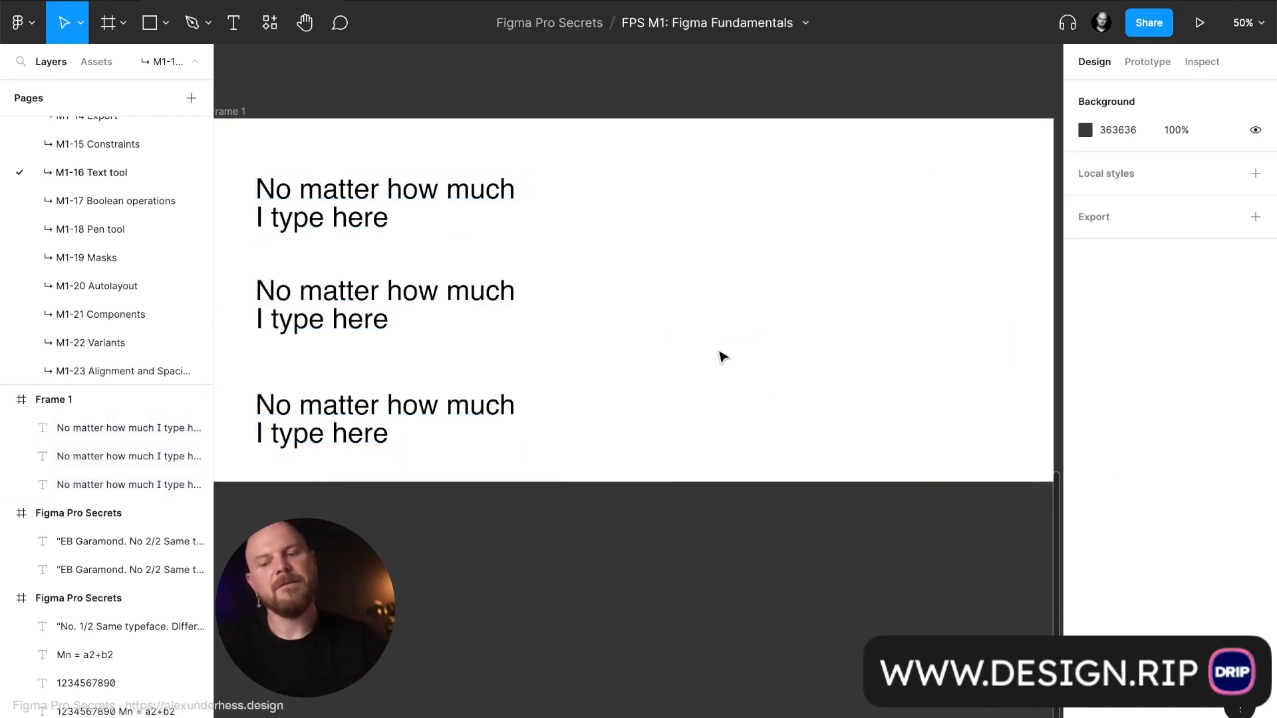
Browse the full font list for the uppermost text without choosing another font
scroll(723, 357, left, 3)
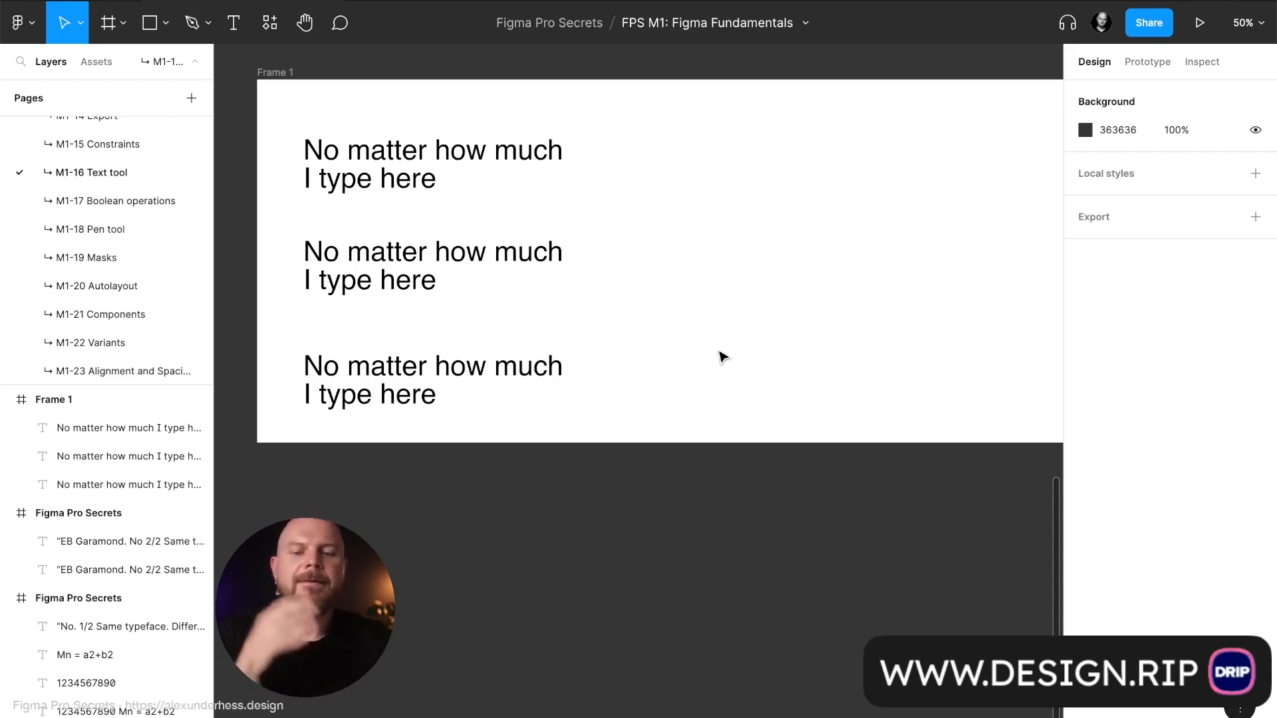
click(476, 170)
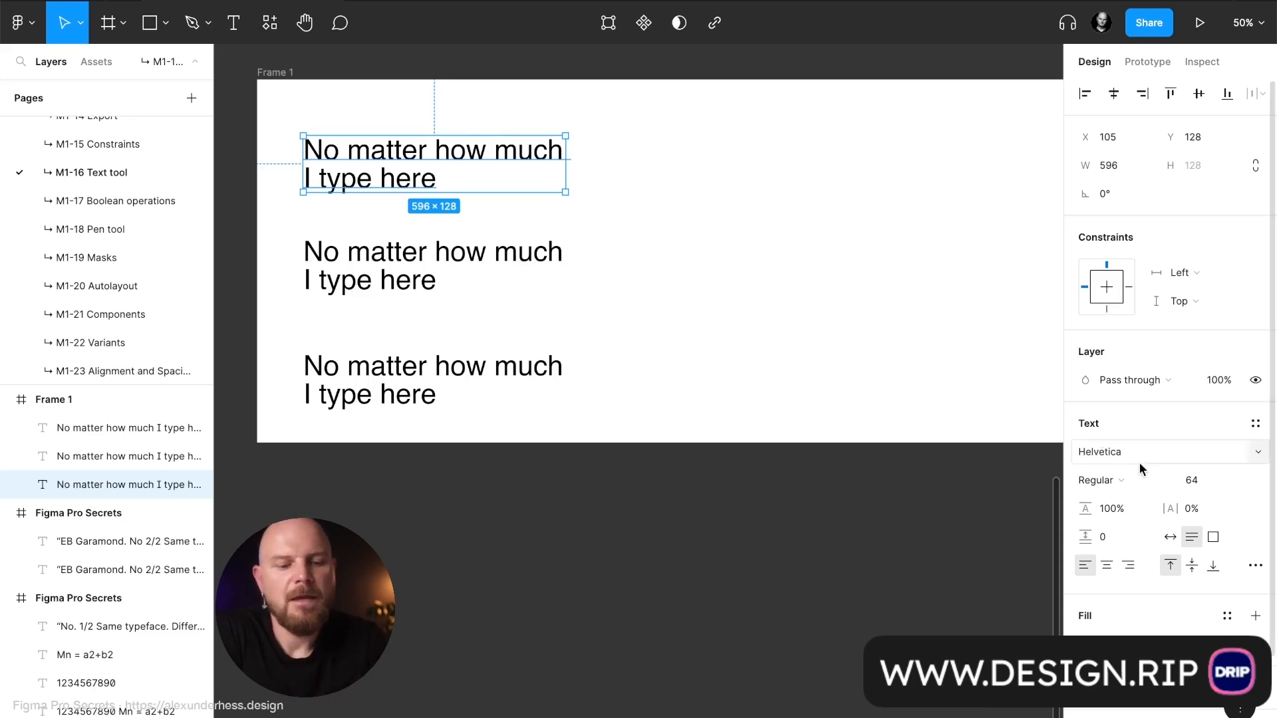
click(1175, 456)
click(1258, 457)
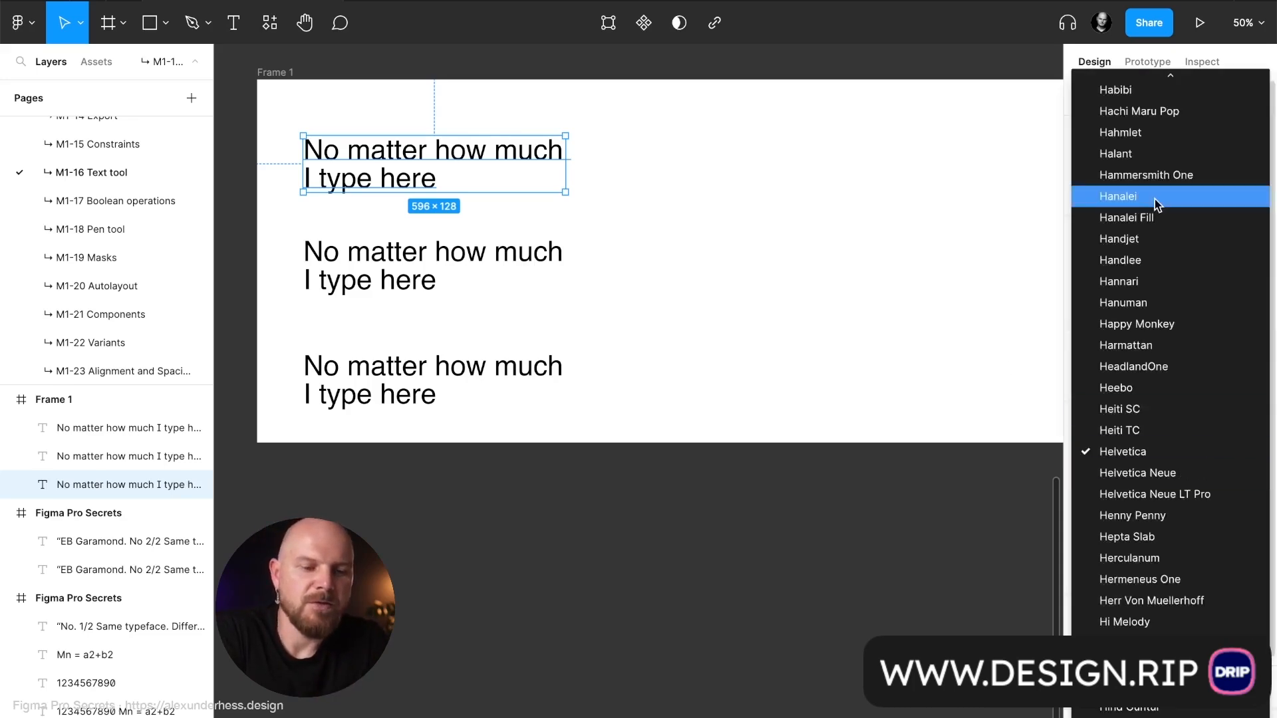
scroll(1161, 266, down, 20)
scroll(1164, 280, down, 20)
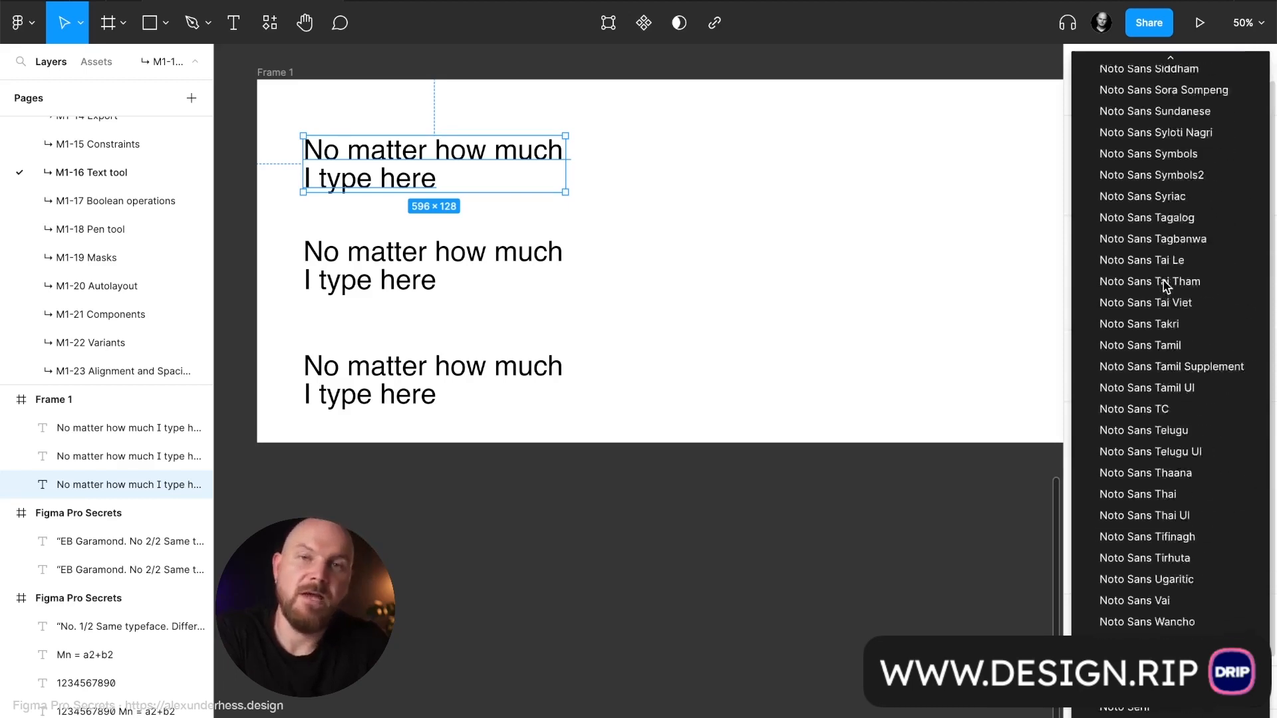
scroll(1163, 280, up, 20)
scroll(1167, 287, up, 10)
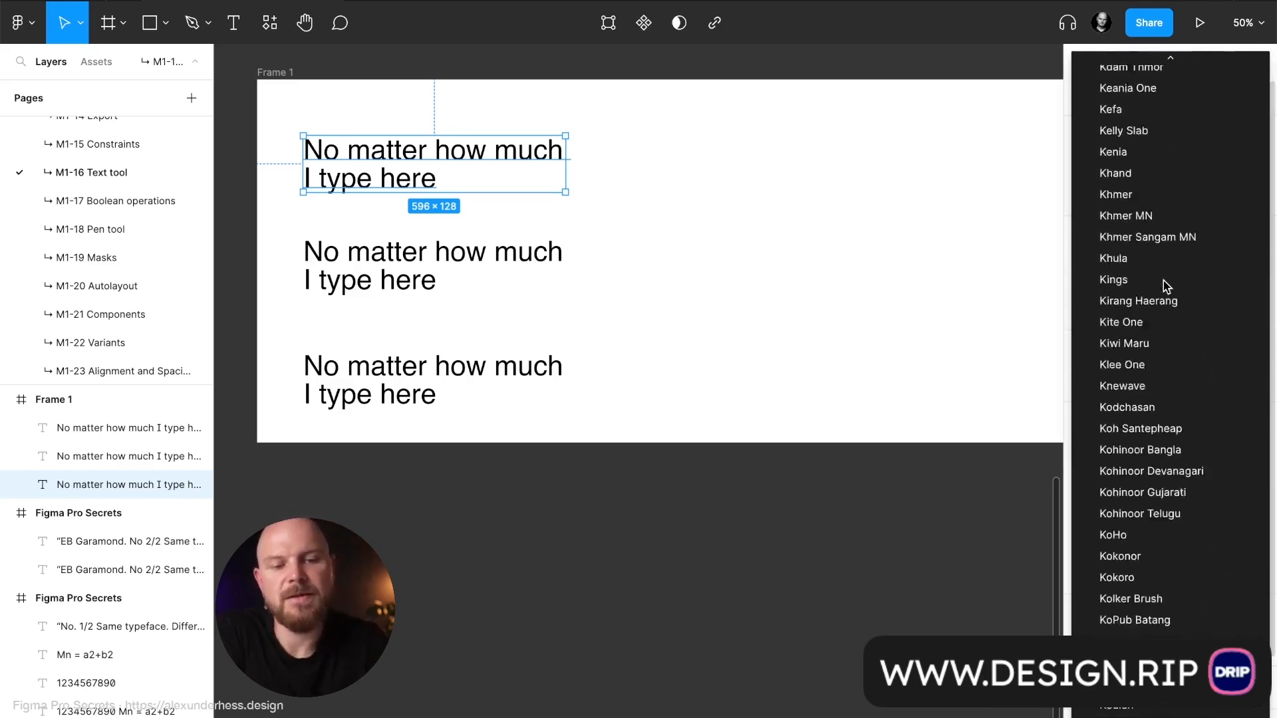
click(823, 295)
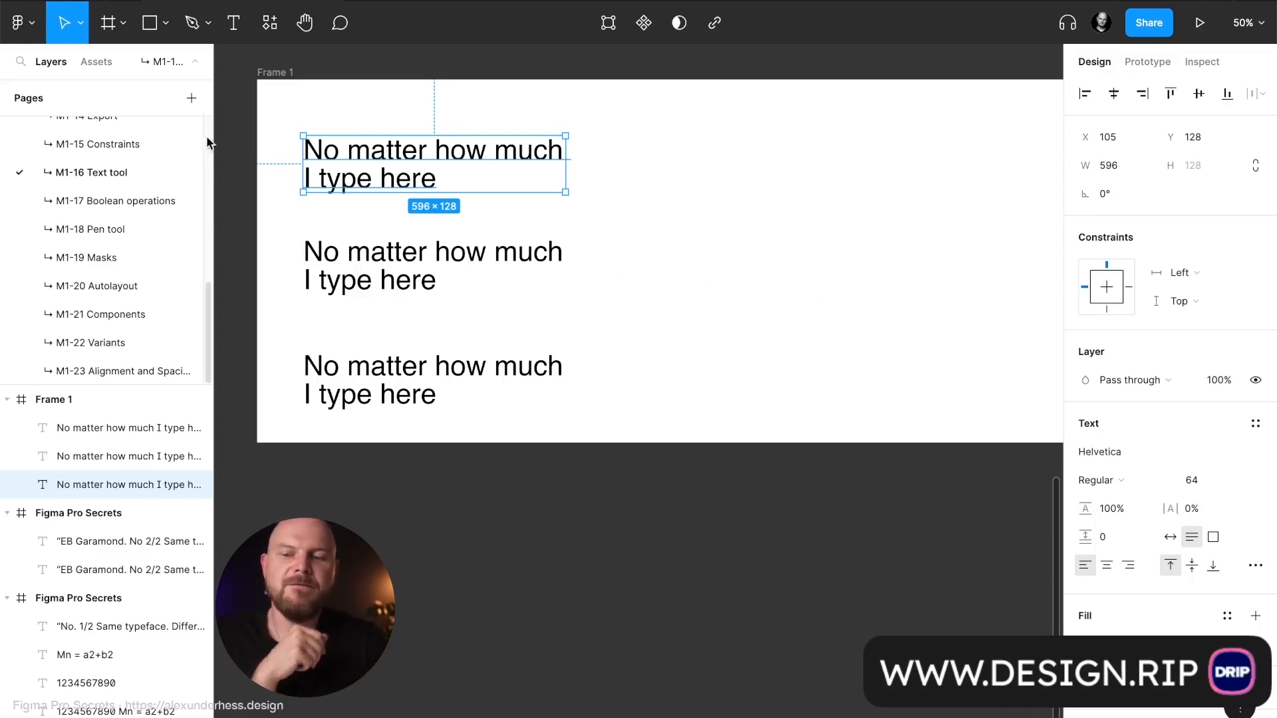
Turn off the Show Google Fonts preference
click(21, 23)
mouse_move(66, 309)
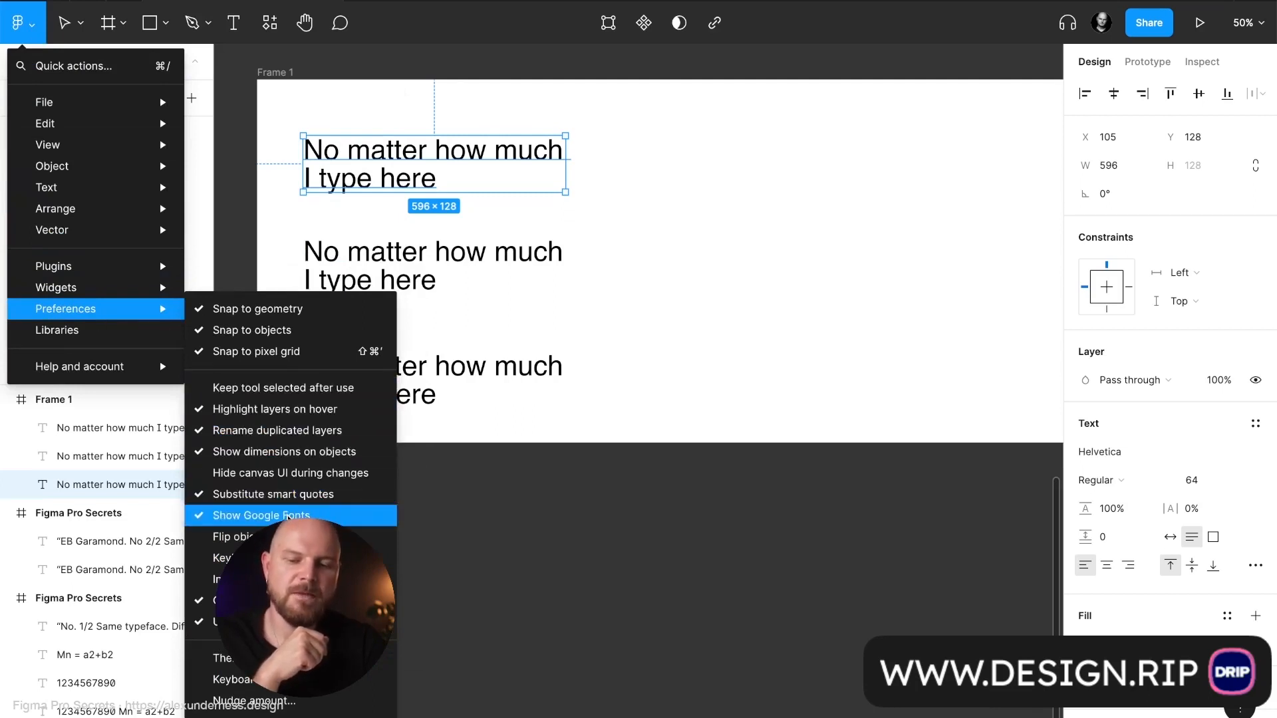
click(231, 518)
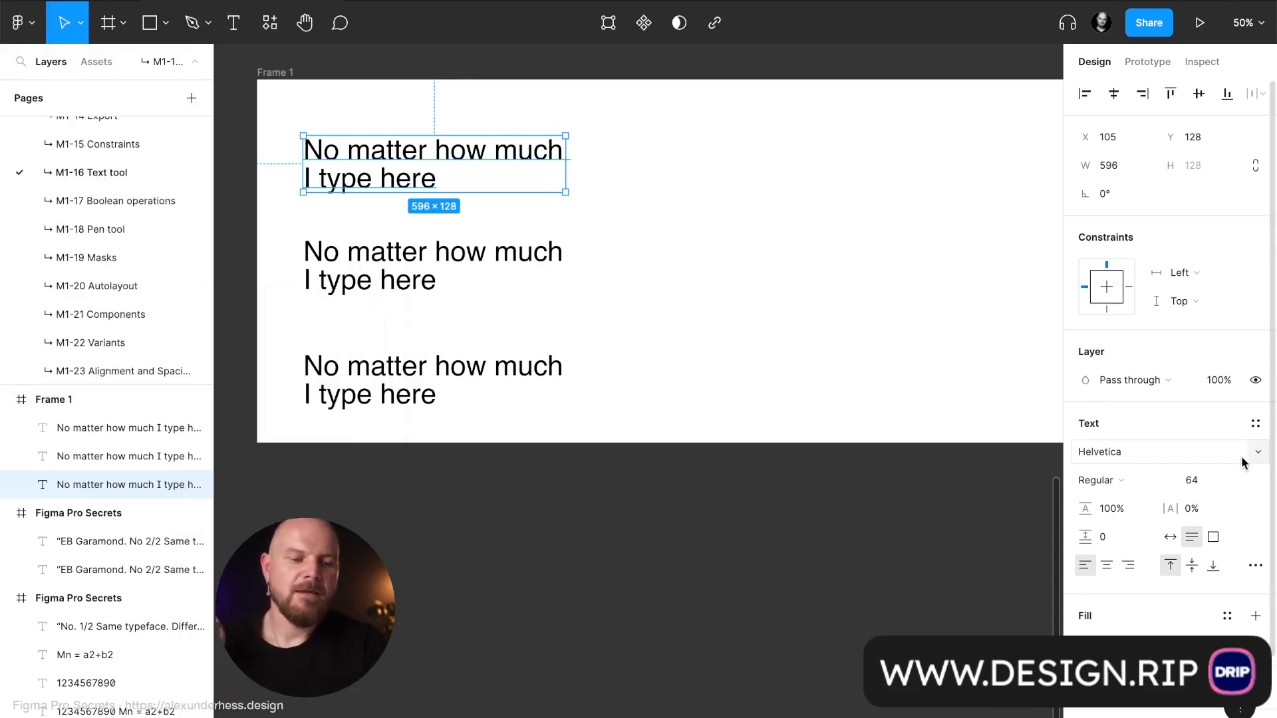
Examine the font list with Google Fonts hidden, keeping Helvetica for the uppermost text
click(1254, 453)
scroll(1143, 190, down, 20)
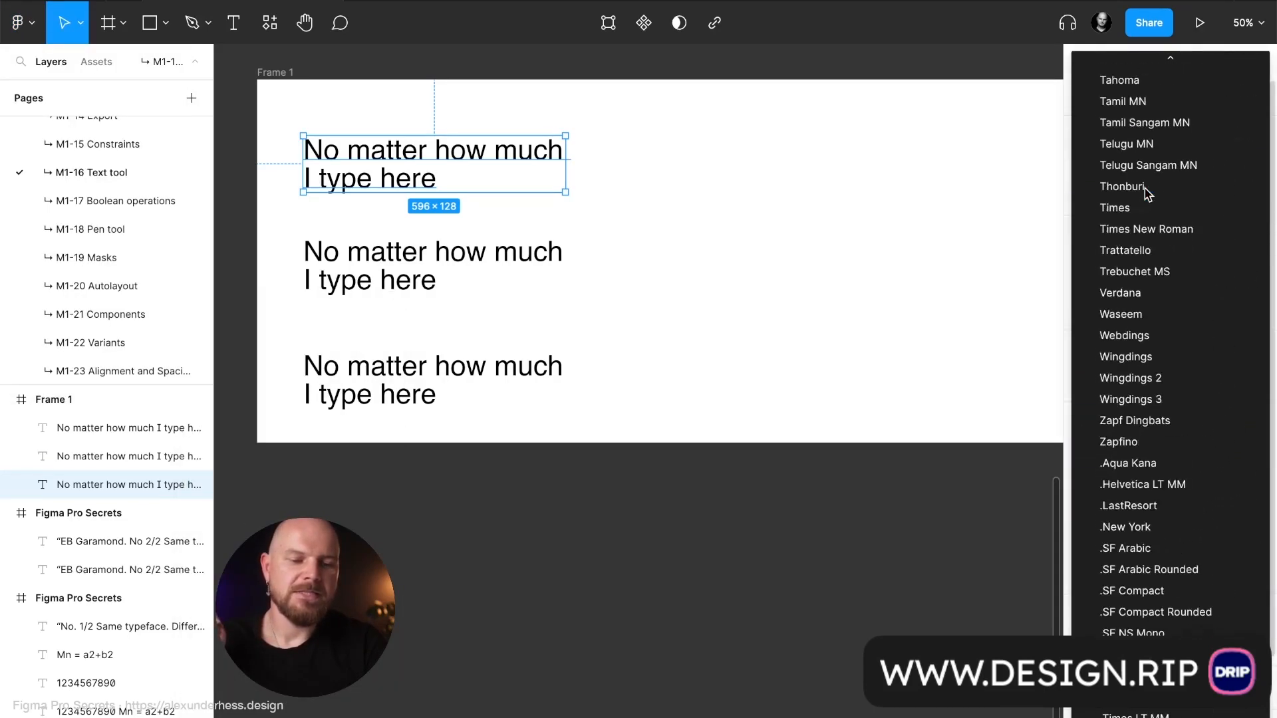
scroll(1146, 194, up, 10)
scroll(1145, 193, up, 20)
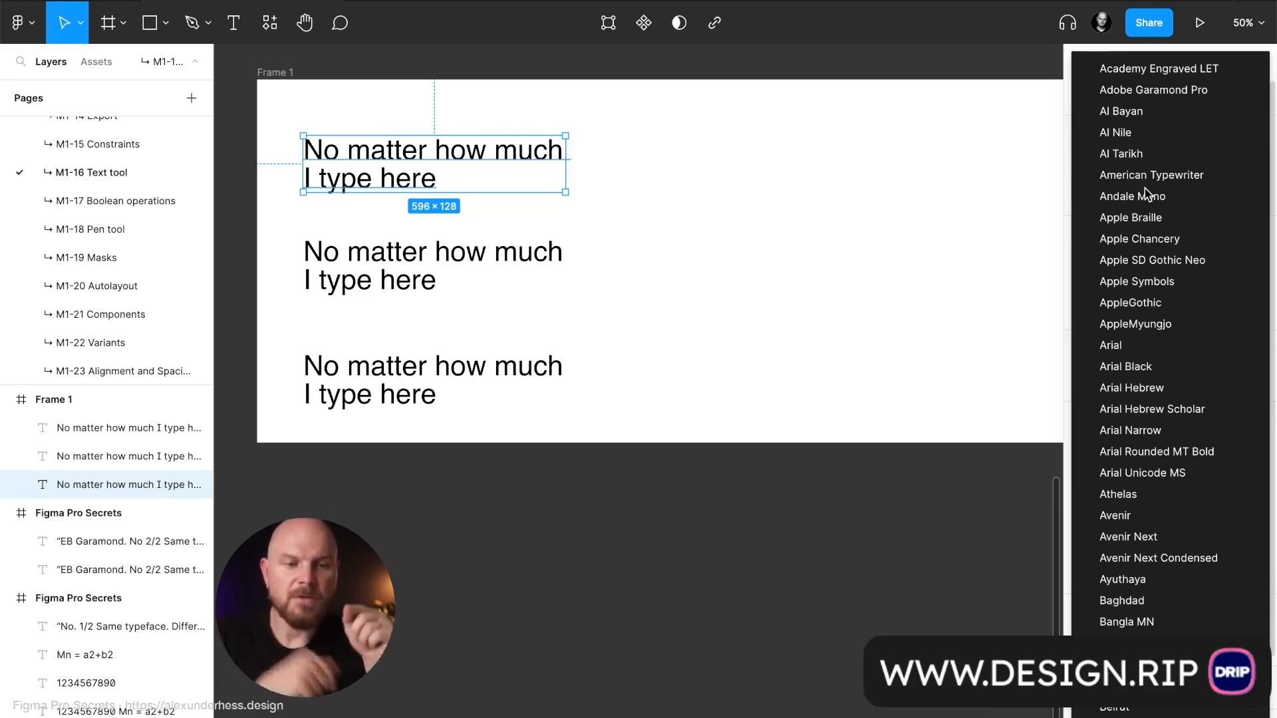
scroll(1144, 189, down, 1)
scroll(1144, 189, down, 20)
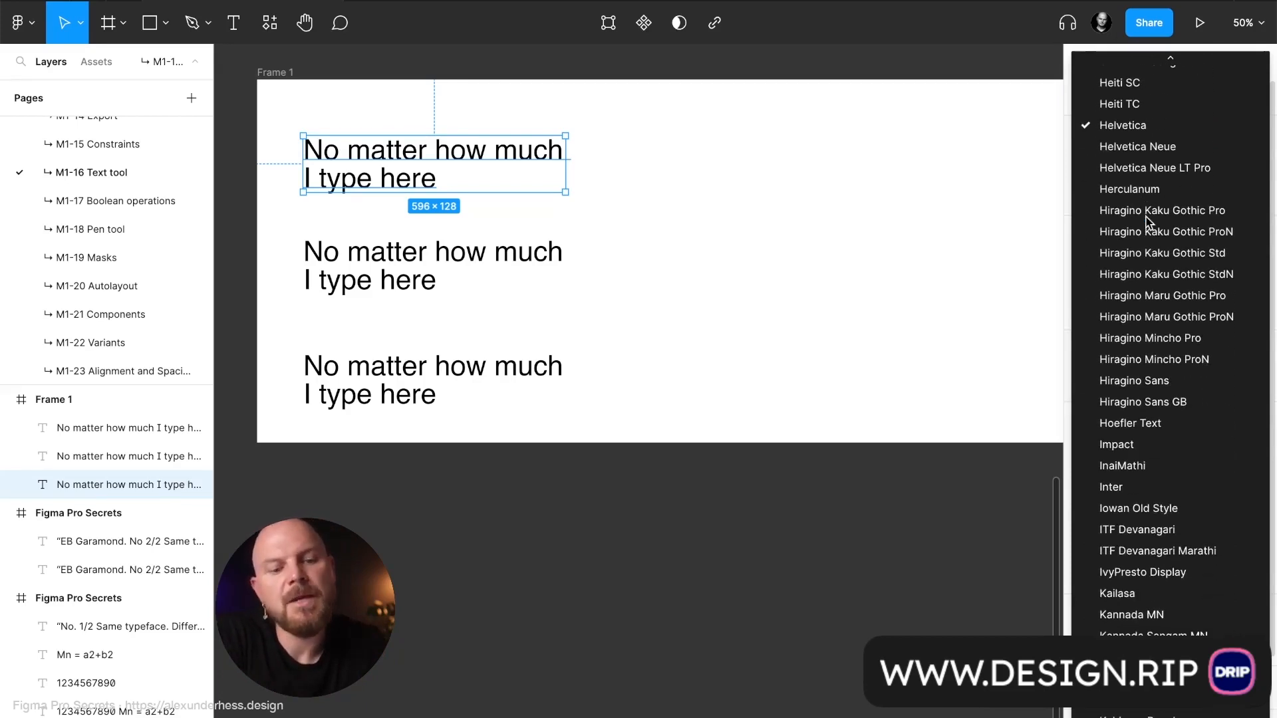
click(975, 234)
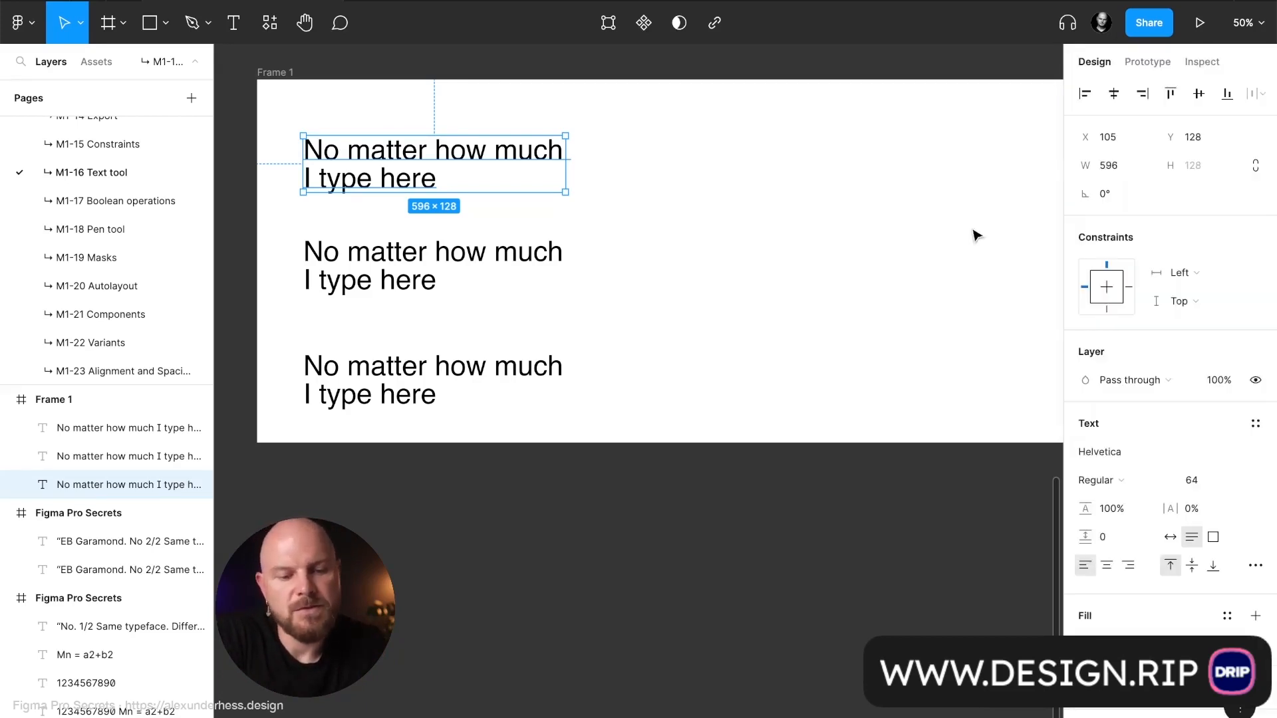
Browse the uppermost text's font list through to its end with Google Fonts hidden, without choosing another font
click(1172, 452)
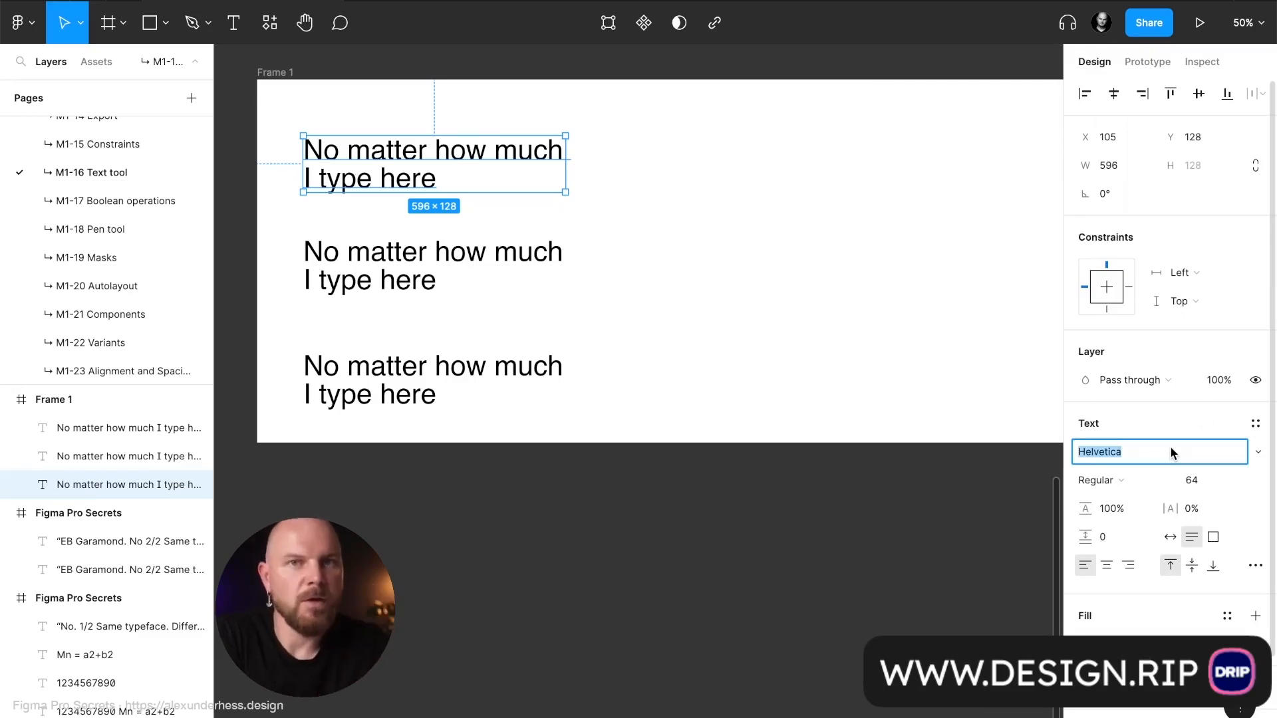
click(1252, 453)
scroll(1178, 359, down, 20)
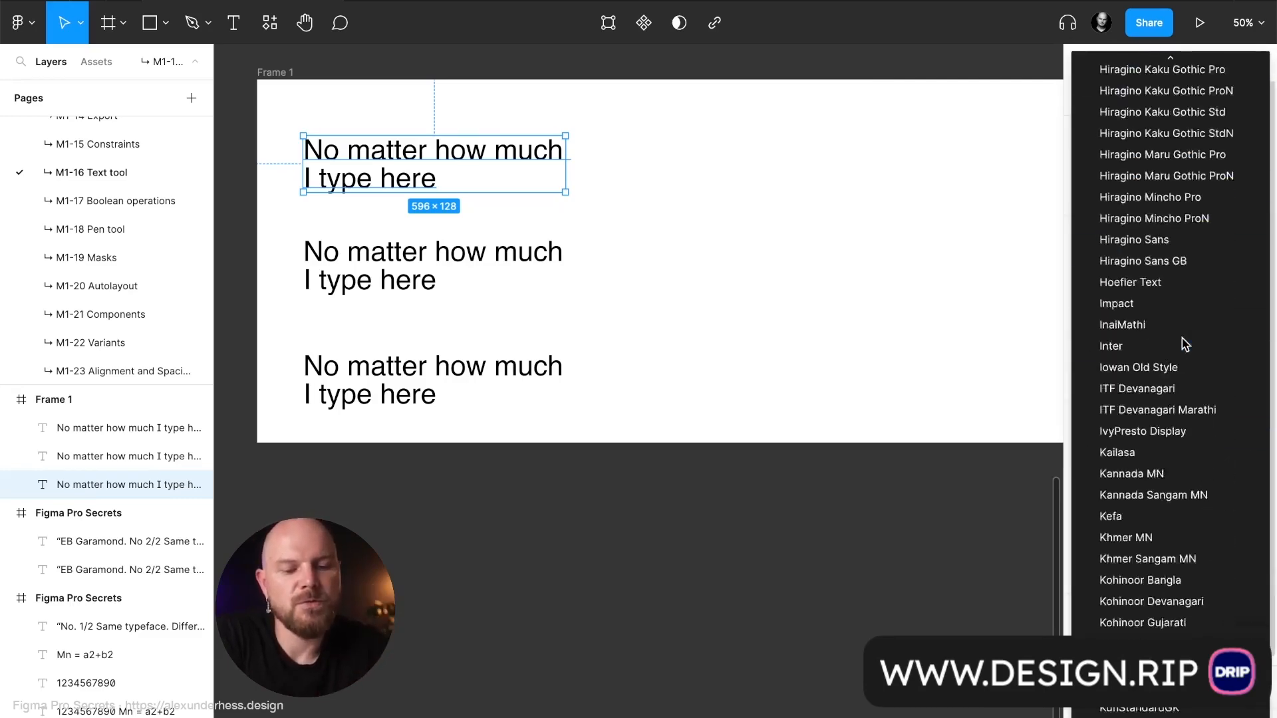
scroll(1182, 342, down, 15)
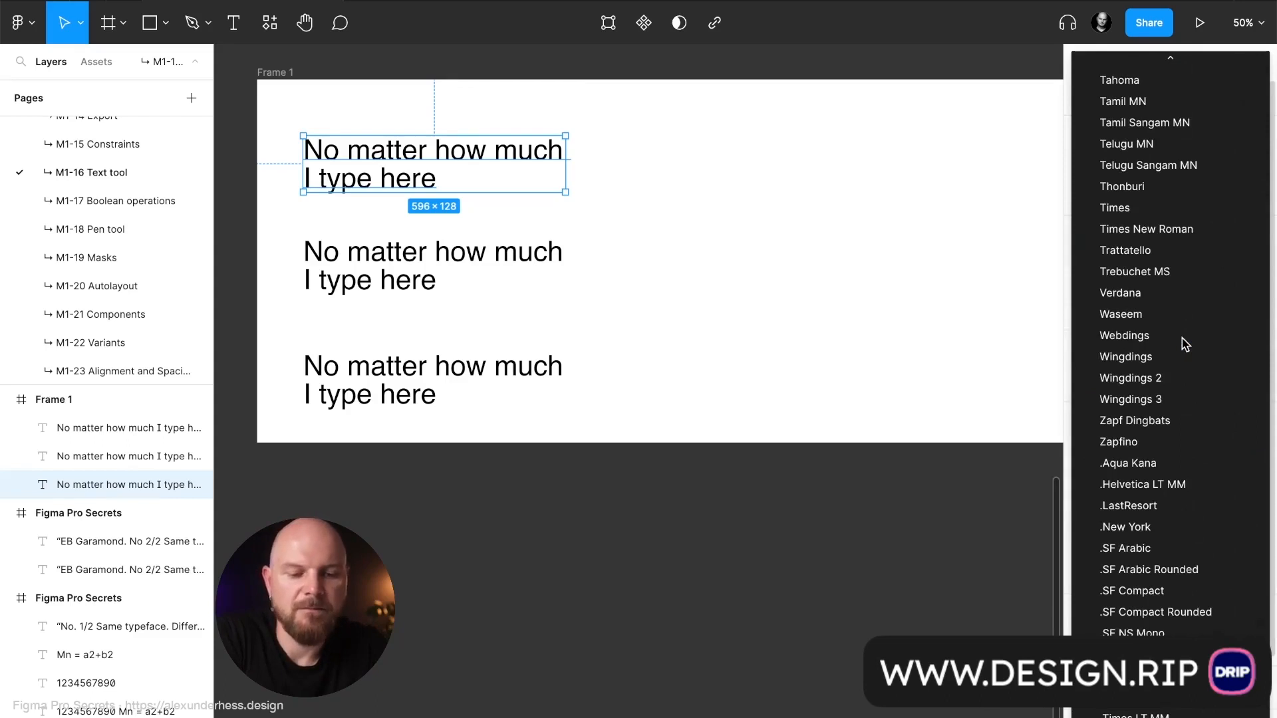
click(1027, 293)
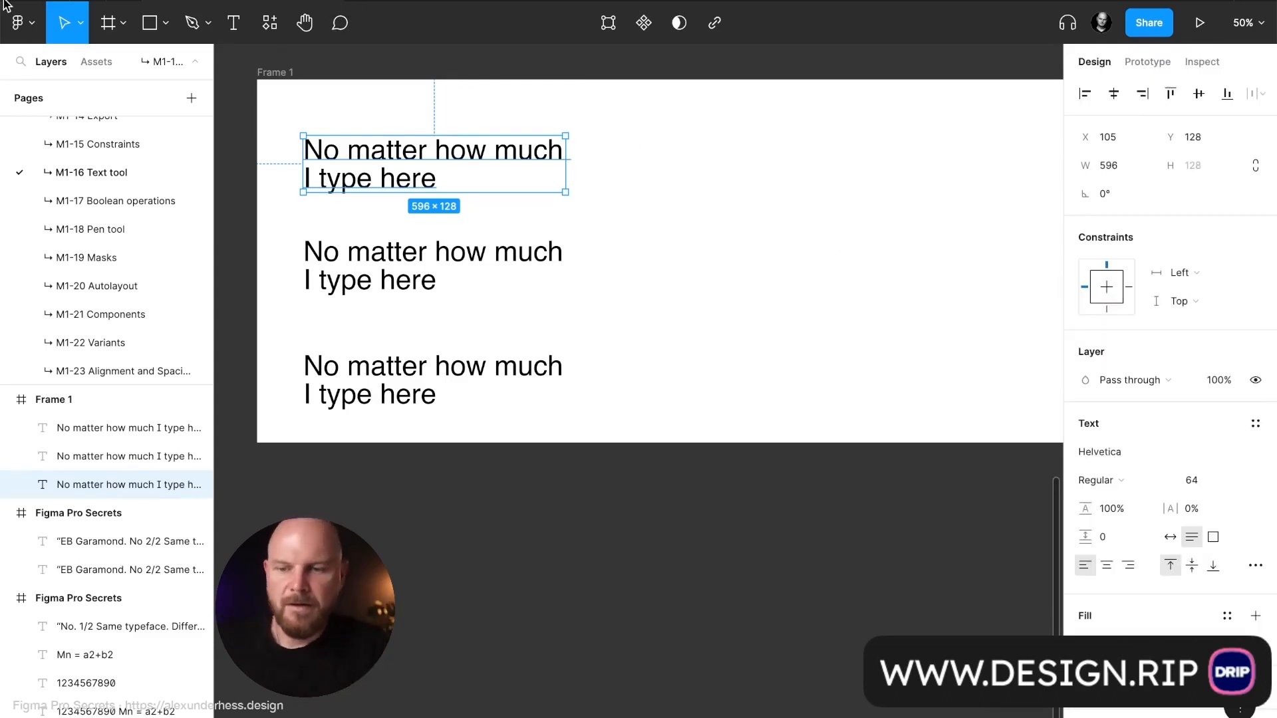
Turn the Show Google Fonts preference back on
click(20, 22)
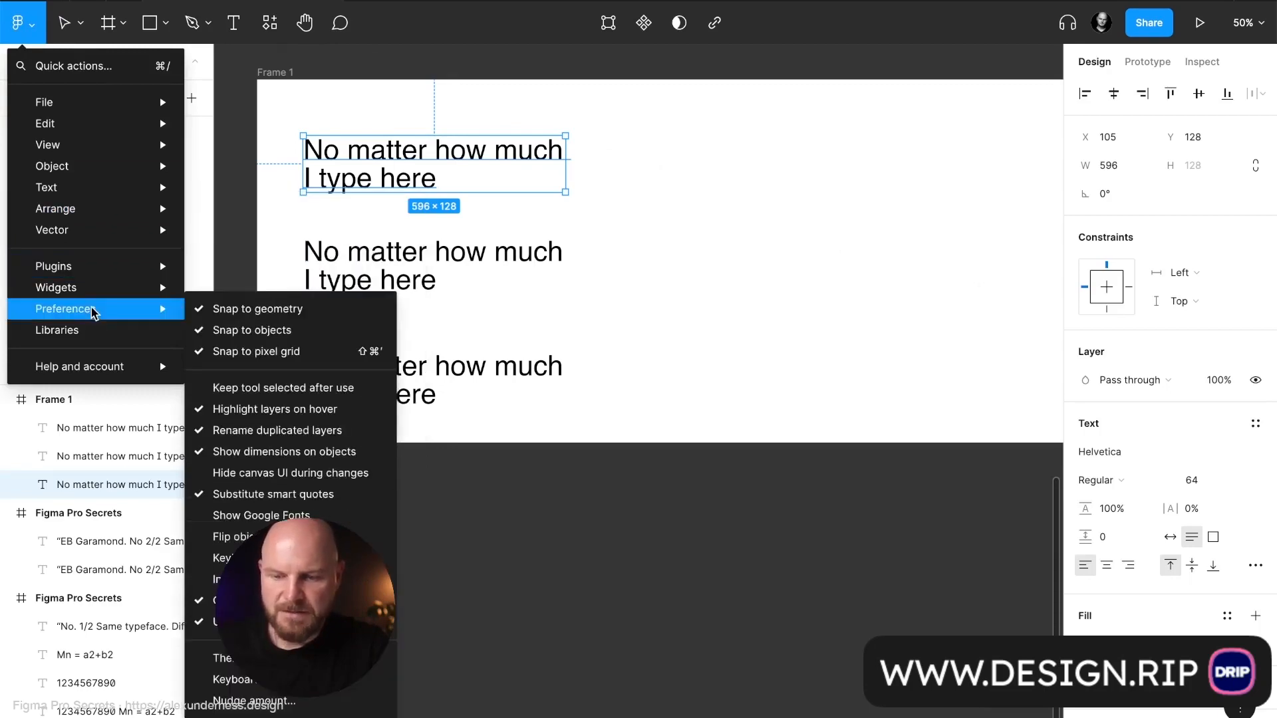
click(280, 494)
Examine the font list for the uppermost text with Google Fonts included, keeping Helvetica
click(1252, 458)
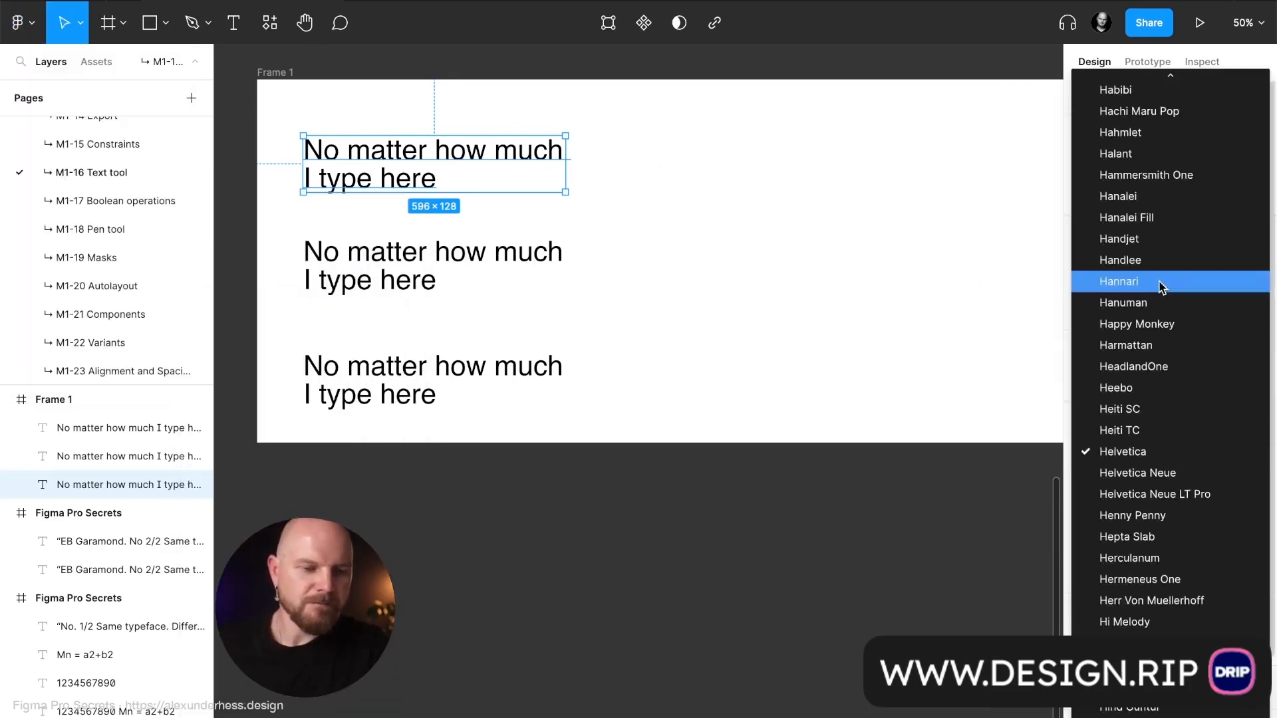
scroll(1161, 285, up, 20)
scroll(1161, 286, up, 10)
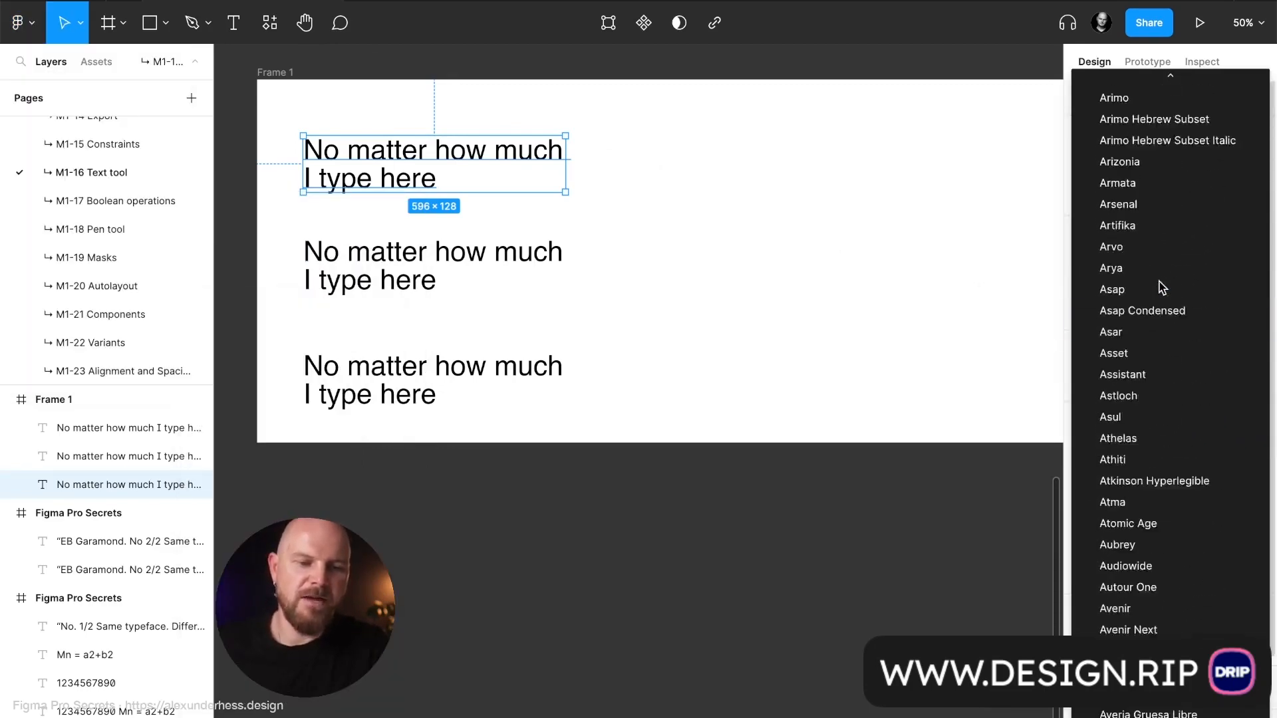
scroll(1161, 287, down, 20)
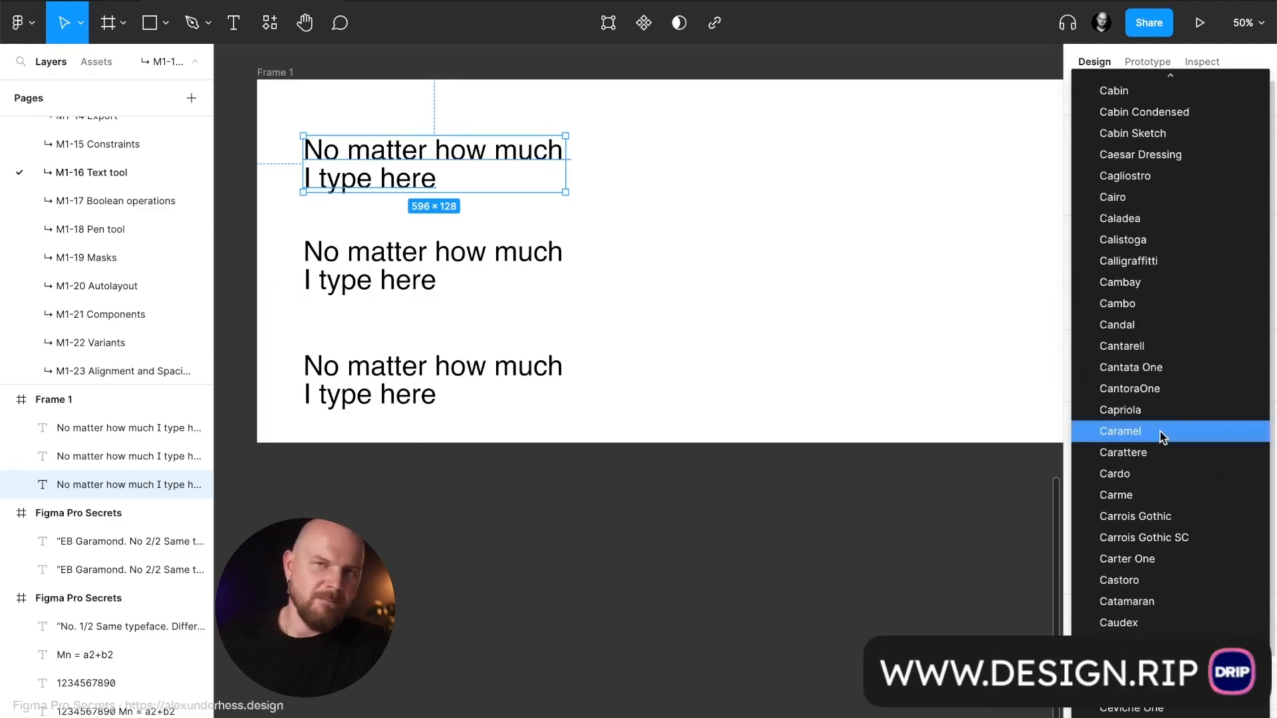
scroll(1161, 437, down, 20)
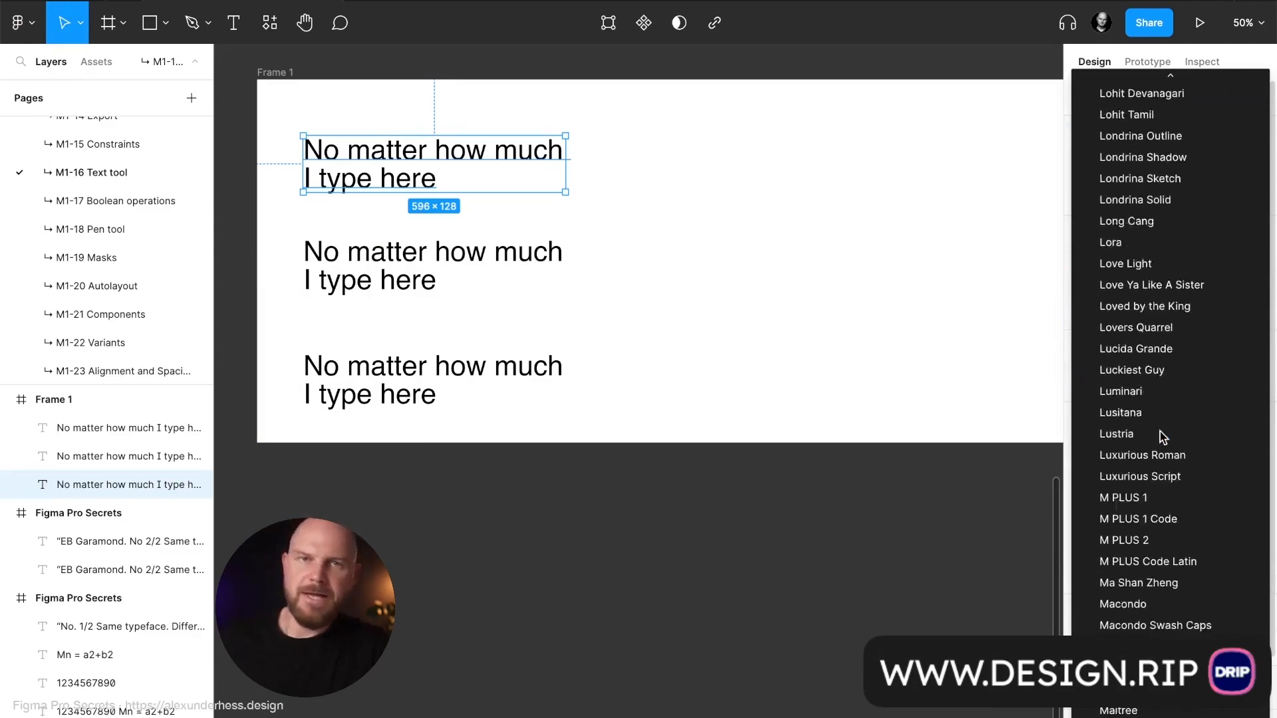
scroll(1161, 437, down, 20)
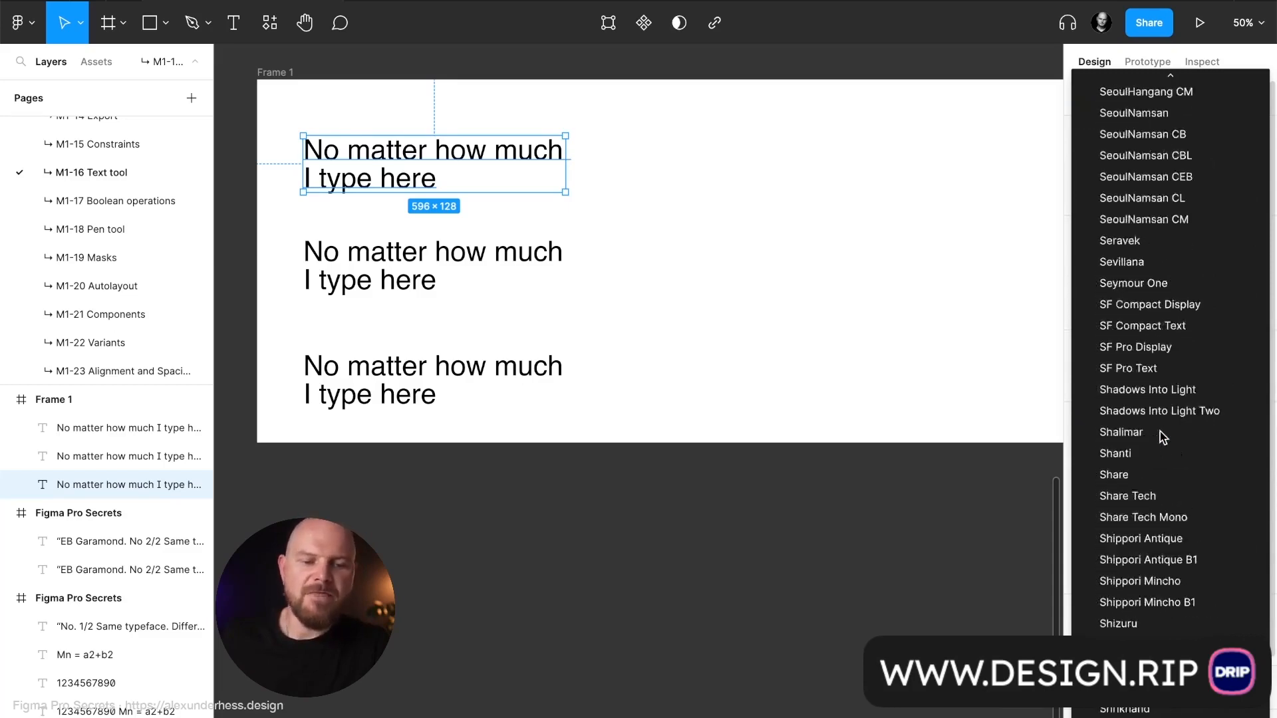
scroll(1161, 437, down, 3)
click(854, 213)
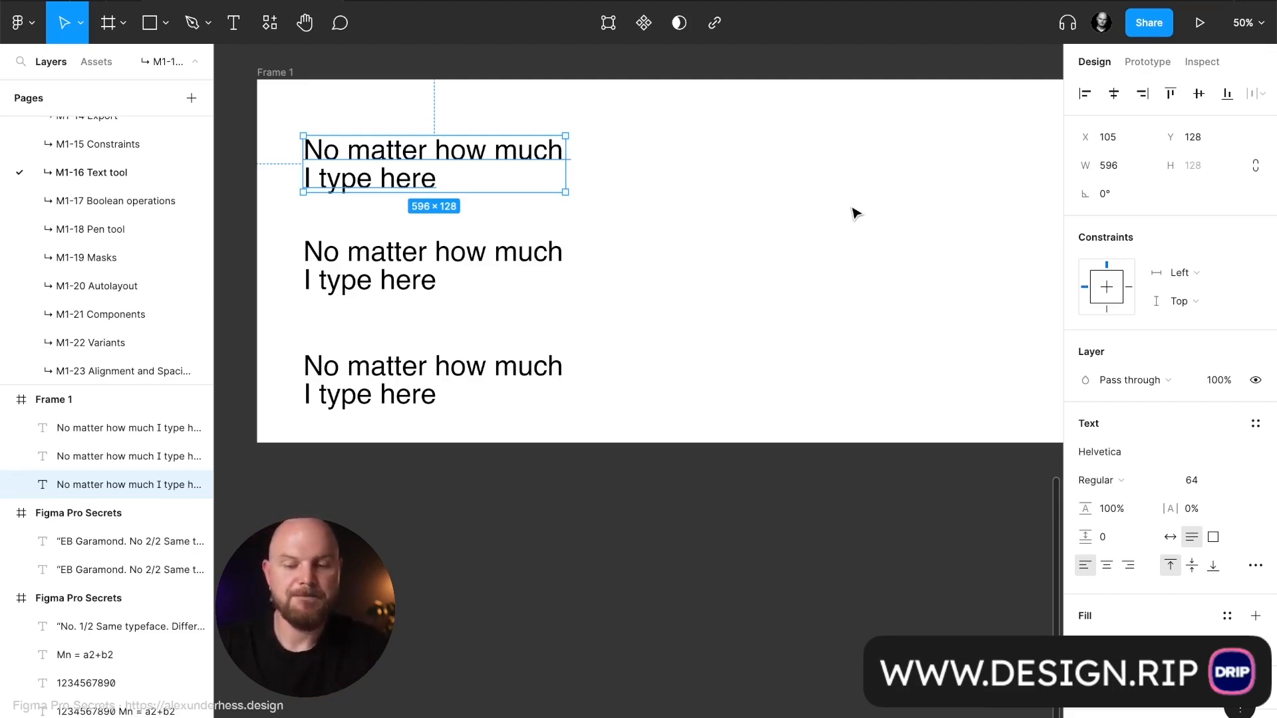
View the uppermost text's advanced type settings, close them without changes, and deselect the text
scroll(856, 213, down, 2)
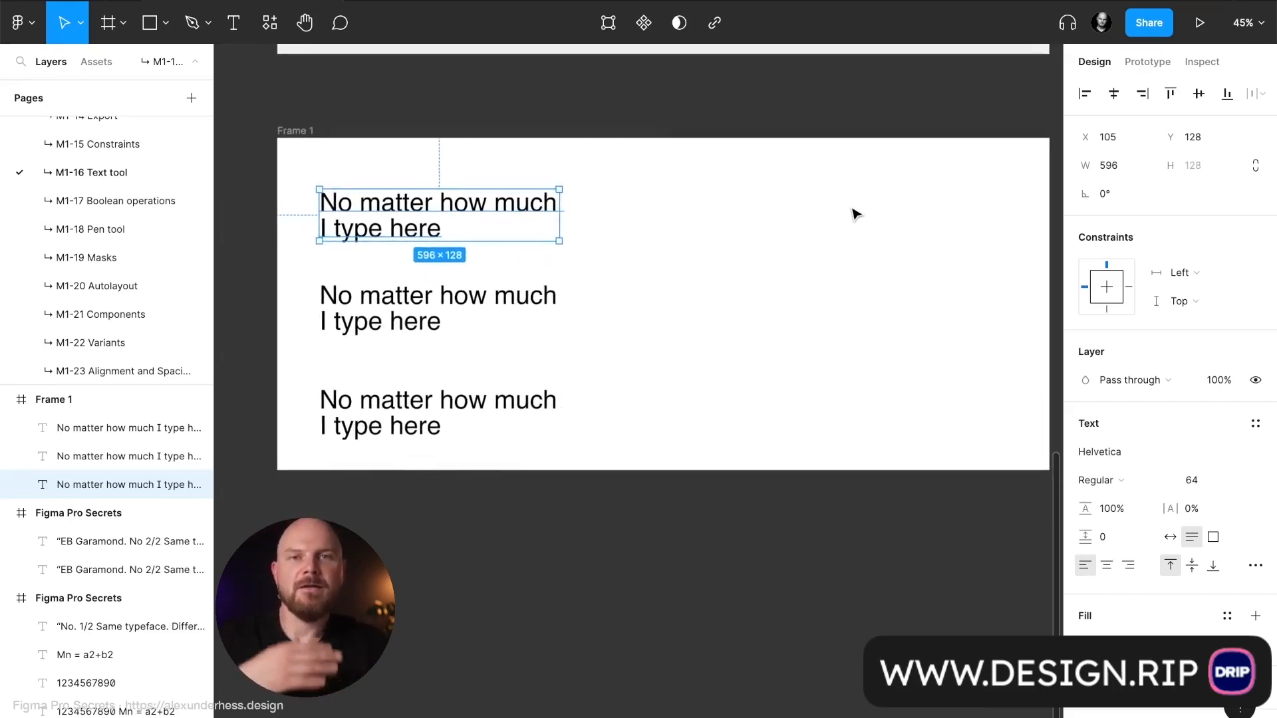
scroll(856, 212, down, 1)
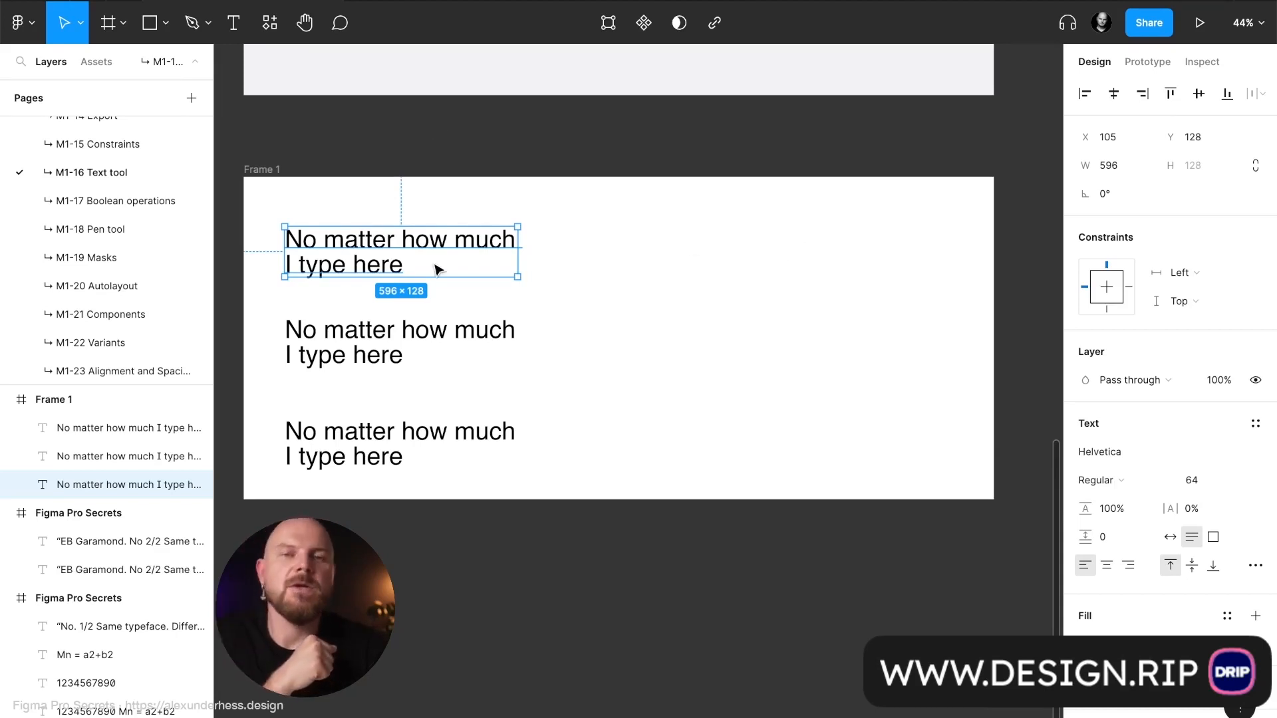
scroll(1090, 382, down, 2)
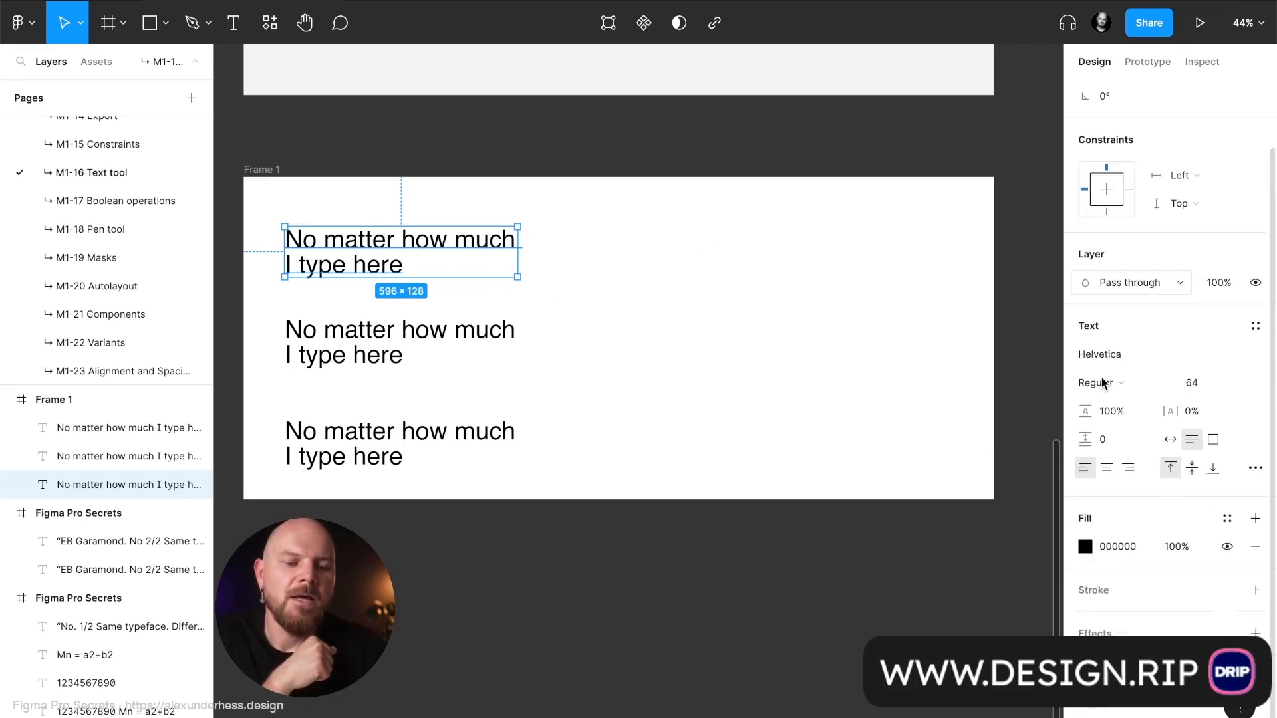
click(1257, 470)
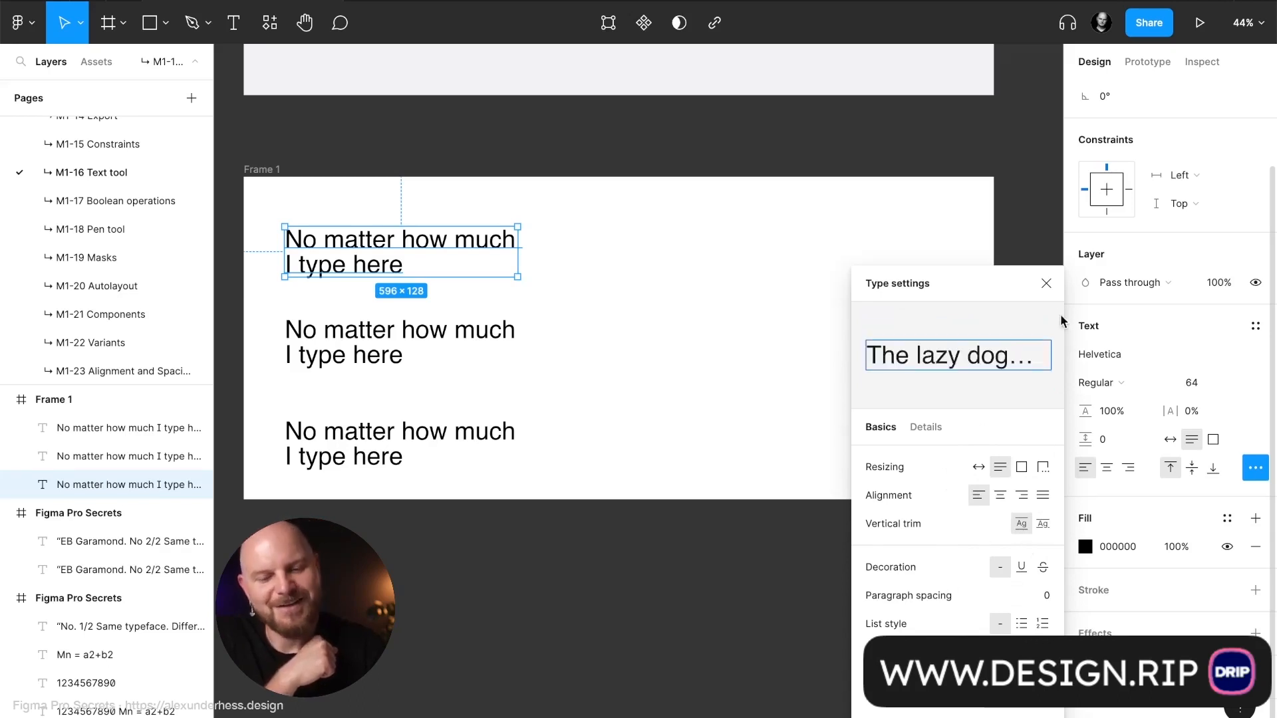
click(1046, 283)
click(873, 313)
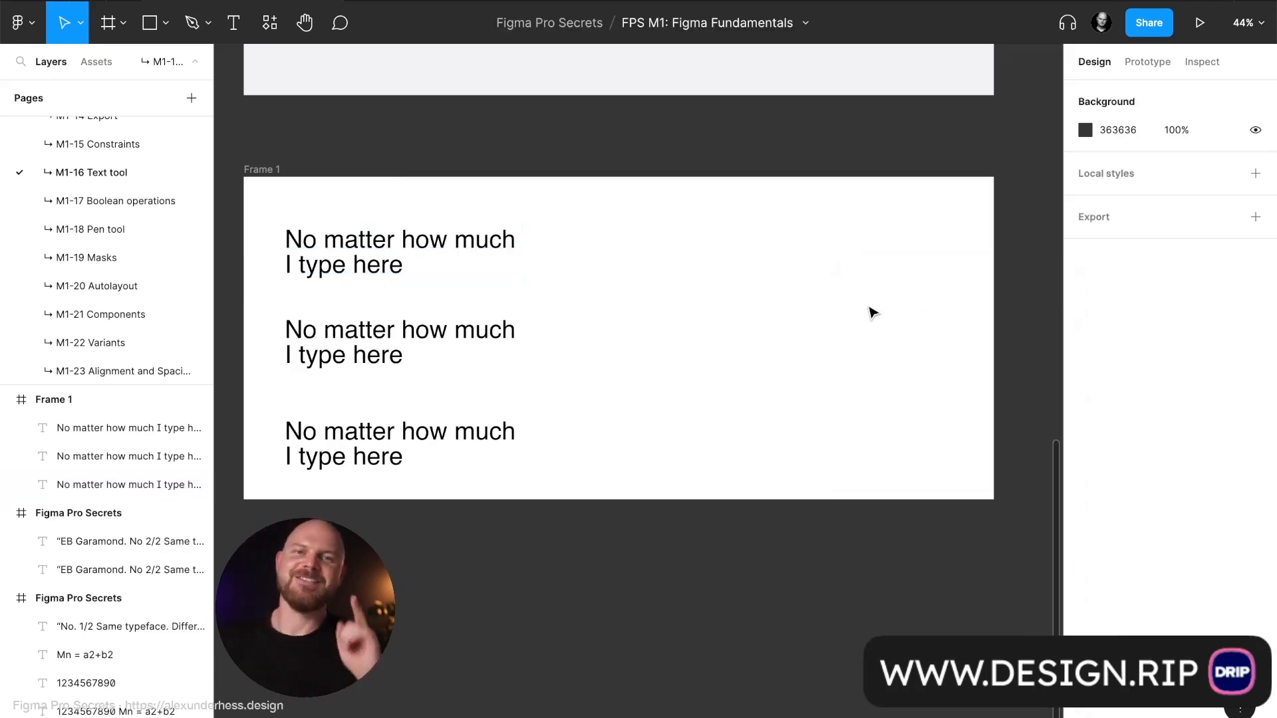